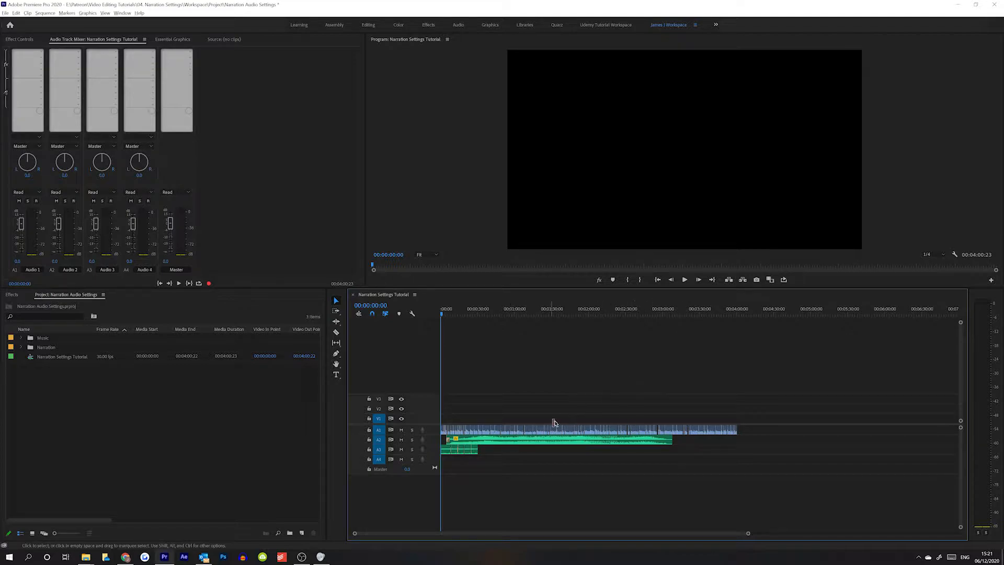
{"action": "left_click_drag", "start_coordinate": [725, 448], "coordinate": [529, 464]}
{"action": "left_click_drag", "start_coordinate": [810, 381], "coordinate": [459, 486]}
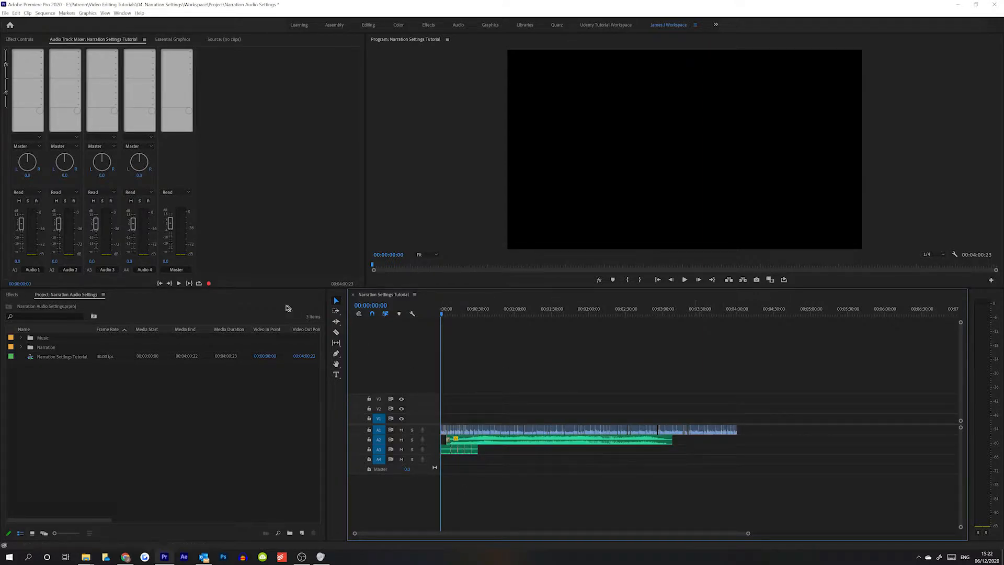
{"action": "left_click_drag", "start_coordinate": [856, 423], "coordinate": [808, 425]}
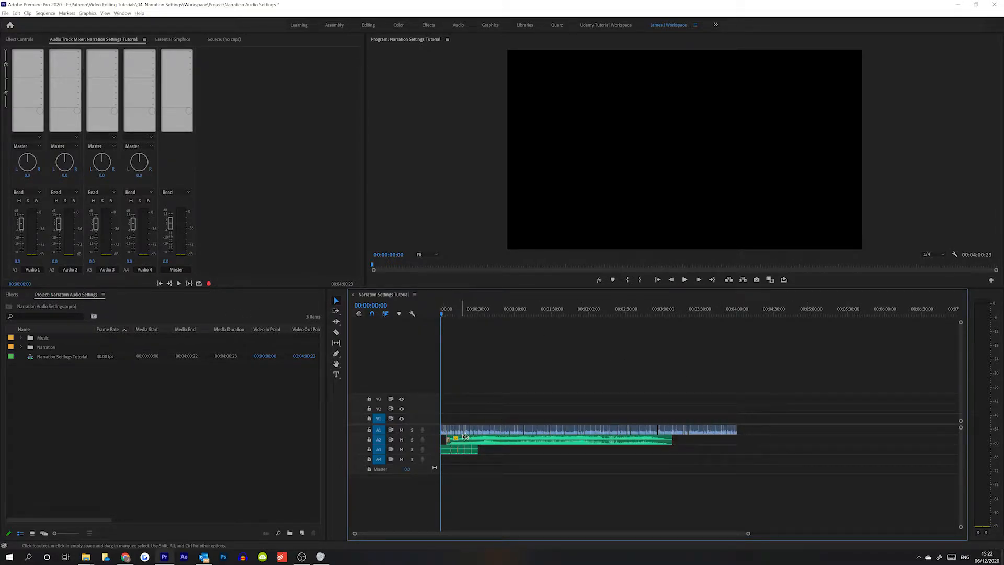
Select all the narration clips on audio track A1 to single them out from the other tracks
{"action": "left_click_drag", "start_coordinate": [752, 431], "coordinate": [444, 429]}
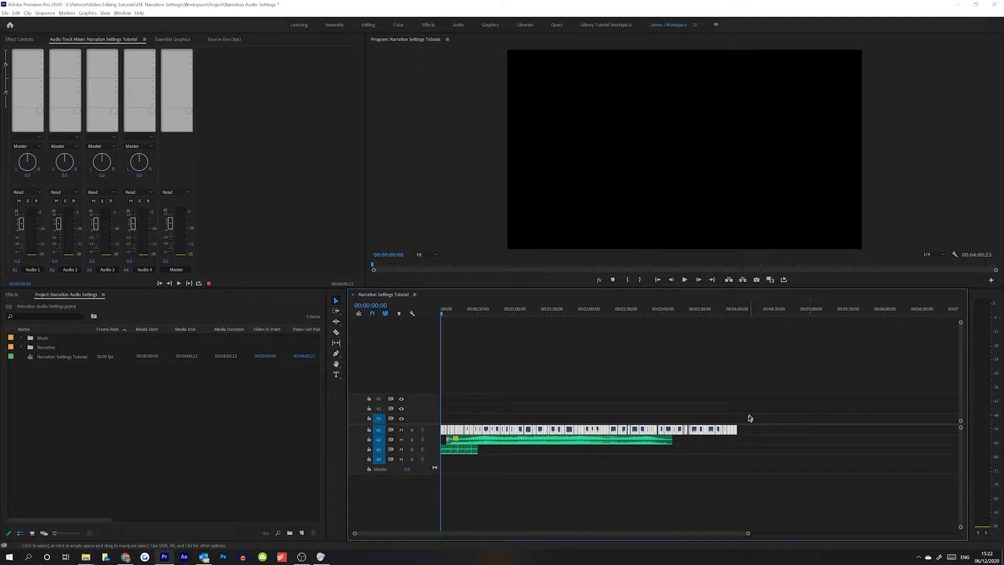
{"action": "left_click_drag", "start_coordinate": [800, 427], "coordinate": [432, 425]}
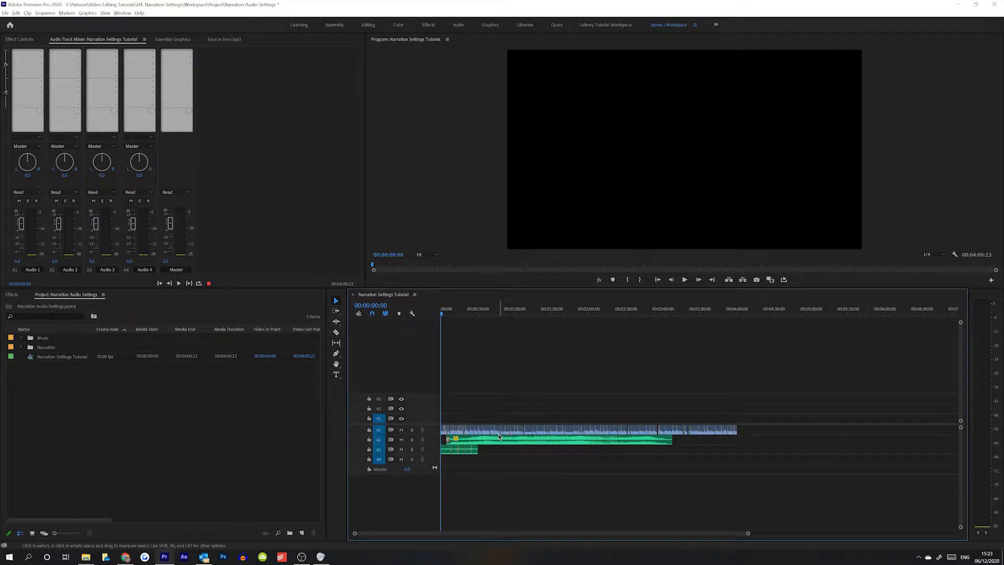
{"action": "left_click_drag", "start_coordinate": [773, 423], "coordinate": [428, 430]}
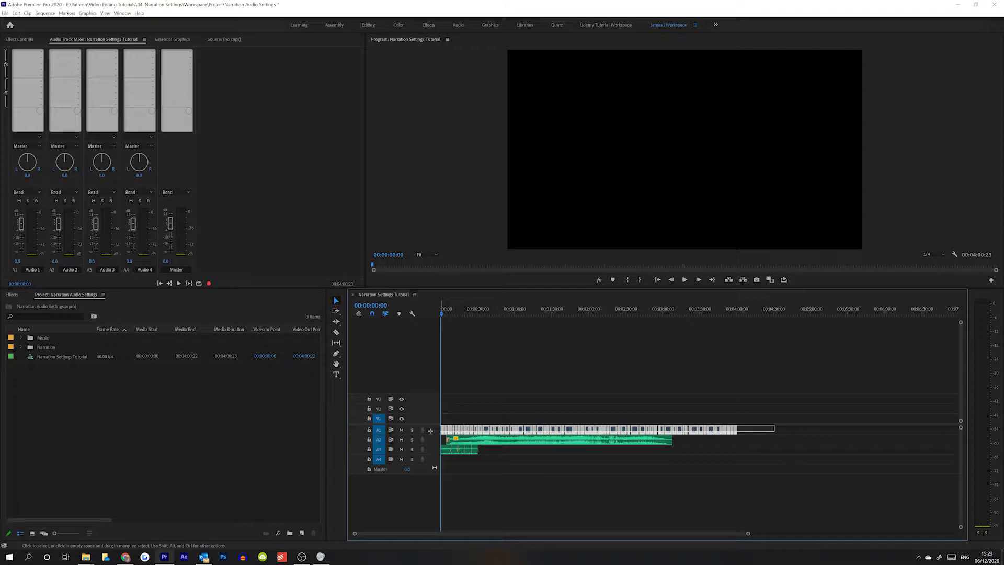
{"action": "left_click_drag", "start_coordinate": [431, 430], "coordinate": [704, 439]}
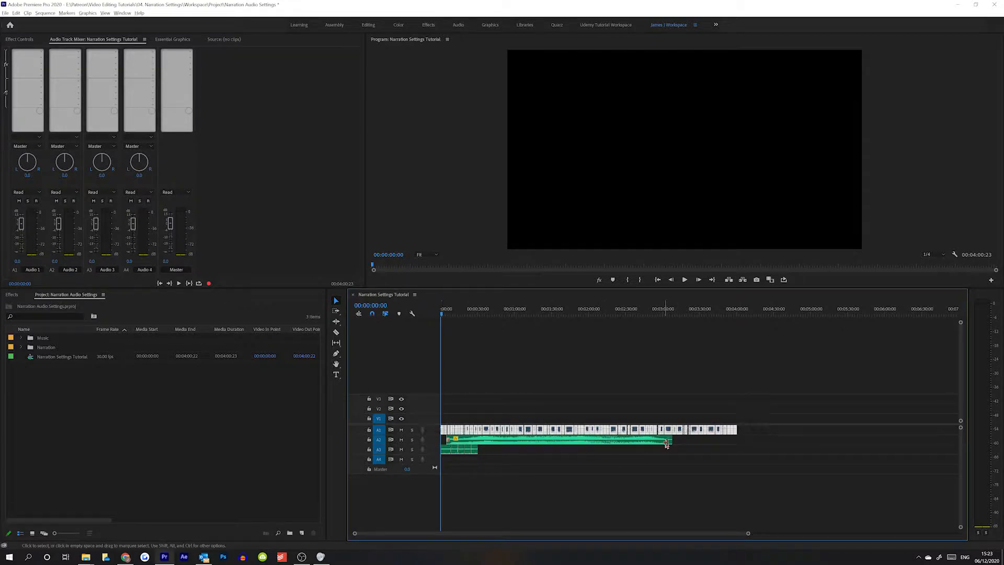
Single out the music clip on audio track A2, and after it the short clips on A3, by selecting them
{"action": "left_click_drag", "start_coordinate": [854, 445], "coordinate": [439, 442]}
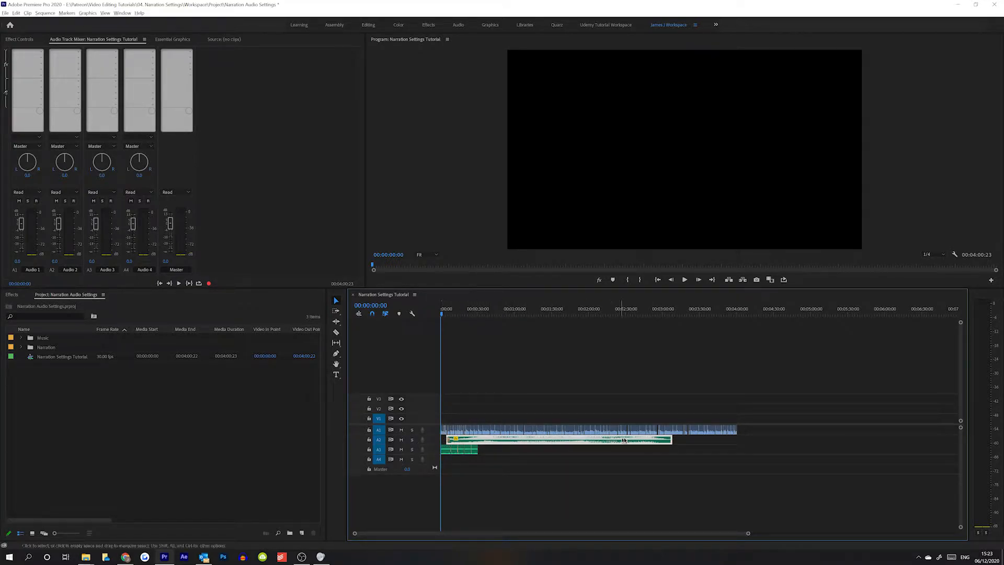
{"action": "left_click", "coordinate": [693, 440]}
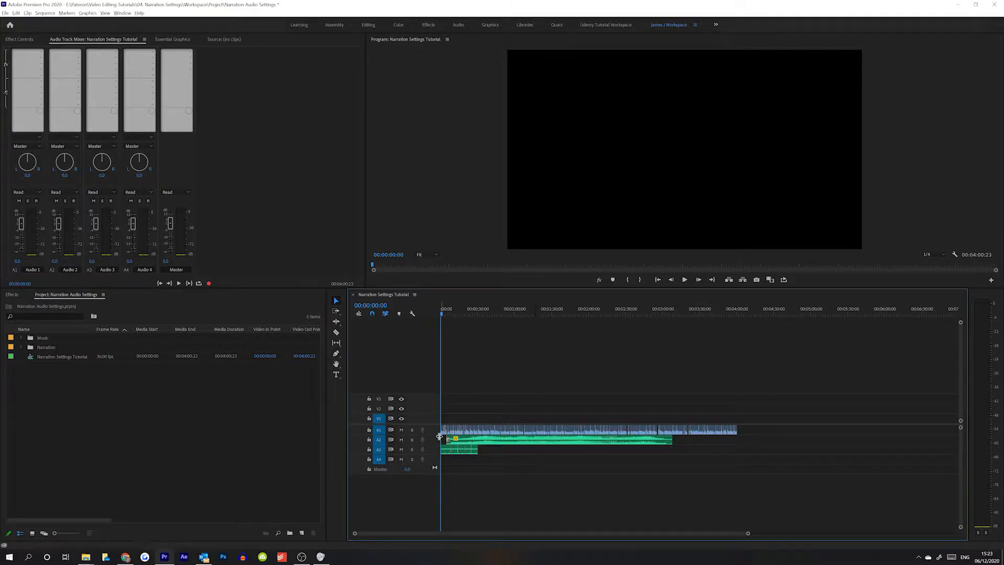
{"action": "left_click_drag", "start_coordinate": [501, 452], "coordinate": [414, 477]}
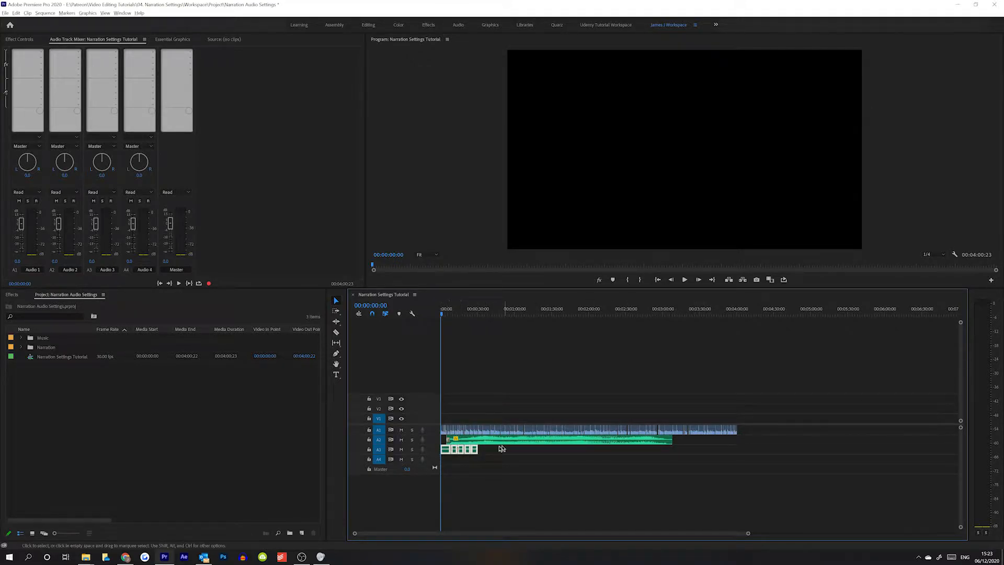
{"action": "left_click_drag", "start_coordinate": [547, 478], "coordinate": [440, 450]}
{"action": "mouse_move", "coordinate": [502, 473]}
{"action": "left_mouse_down"}
{"action": "mouse_move", "coordinate": [440, 442]}
{"action": "mouse_move", "coordinate": [440, 464]}
{"action": "mouse_move", "coordinate": [423, 449]}
{"action": "mouse_move", "coordinate": [503, 471]}
{"action": "left_mouse_up"}
Examine how the narration on track A1 is cut, both close up and across the whole sequence
{"action": "left_click_drag", "start_coordinate": [763, 424], "coordinate": [415, 426]}
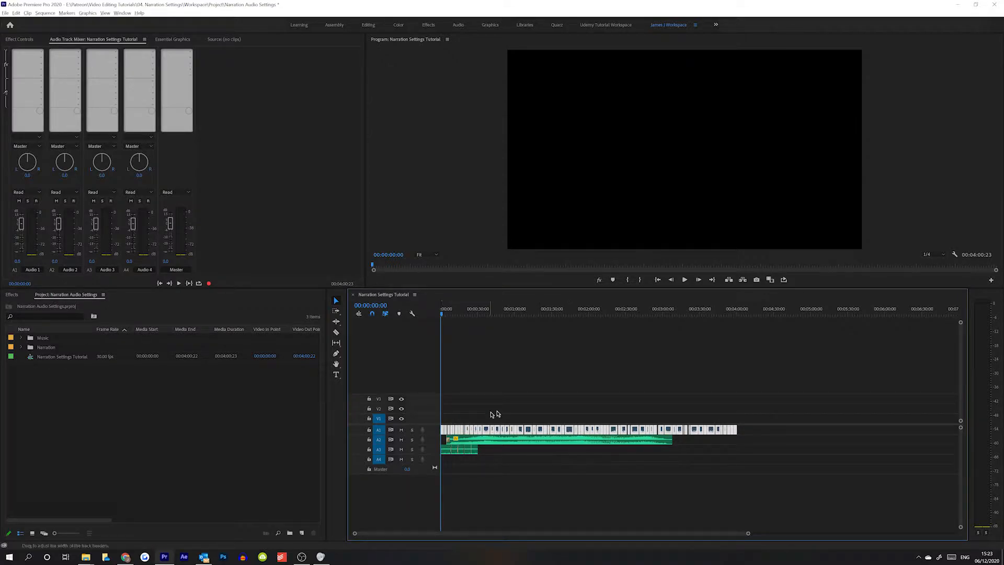
{"action": "left_click", "coordinate": [579, 397]}
{"action": "key", "text": "equal"}
{"action": "key", "text": "equal"}
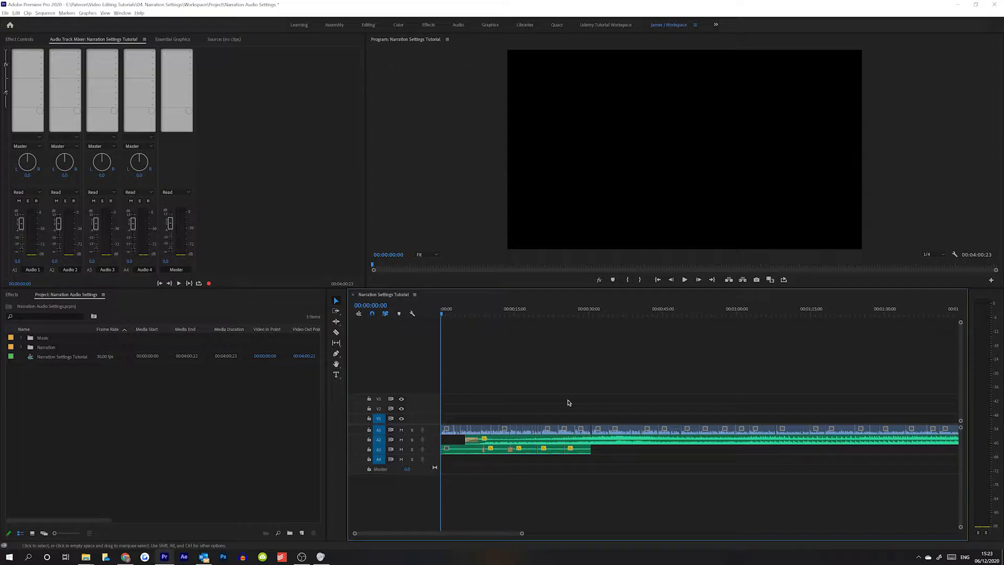
{"action": "key", "text": "minus"}
{"action": "key", "text": "minus"}
{"action": "key", "text": "minus"}
{"action": "key", "text": "equal"}
{"action": "key", "text": "equal"}
{"action": "key", "text": "equal"}
{"action": "key", "text": "equal"}
{"action": "key", "text": "equal"}
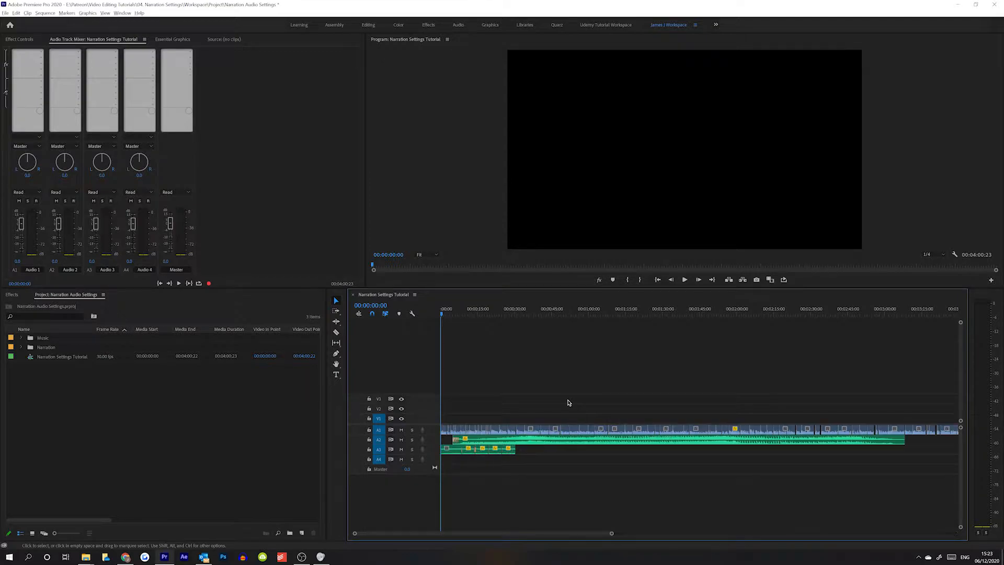
{"action": "key", "text": "minus"}
{"action": "key", "text": "minus"}
{"action": "key", "text": "minus"}
{"action": "key", "text": "minus"}
{"action": "key", "text": "minus"}
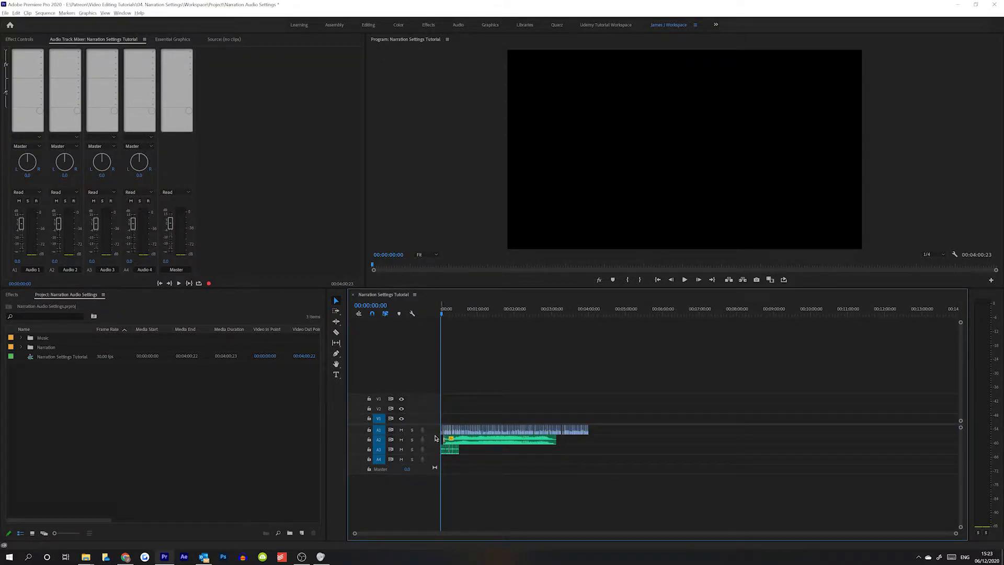
Expand audio track A1 and inspect the narration waveform in detail
{"action": "double_click", "coordinate": [430, 431]}
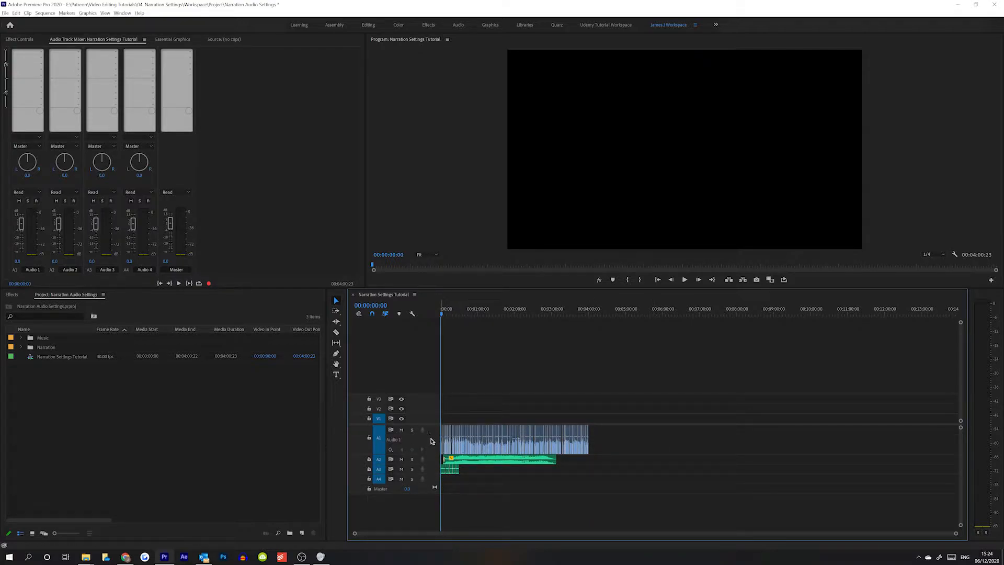
{"action": "left_click_drag", "start_coordinate": [636, 427], "coordinate": [427, 417]}
{"action": "left_click", "coordinate": [682, 443]}
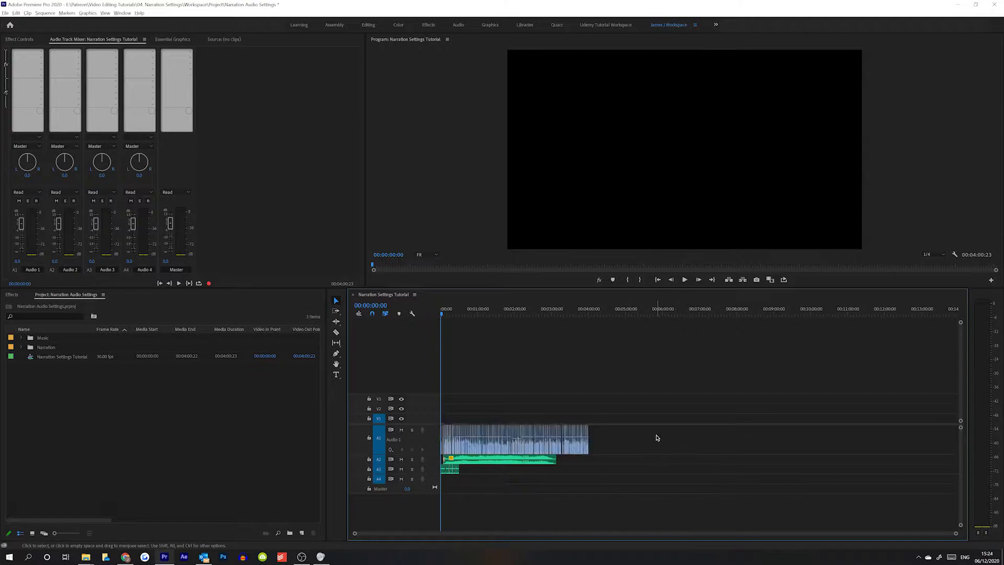
{"action": "key", "text": "="}
{"action": "key", "text": "="}
{"action": "key", "text": "="}
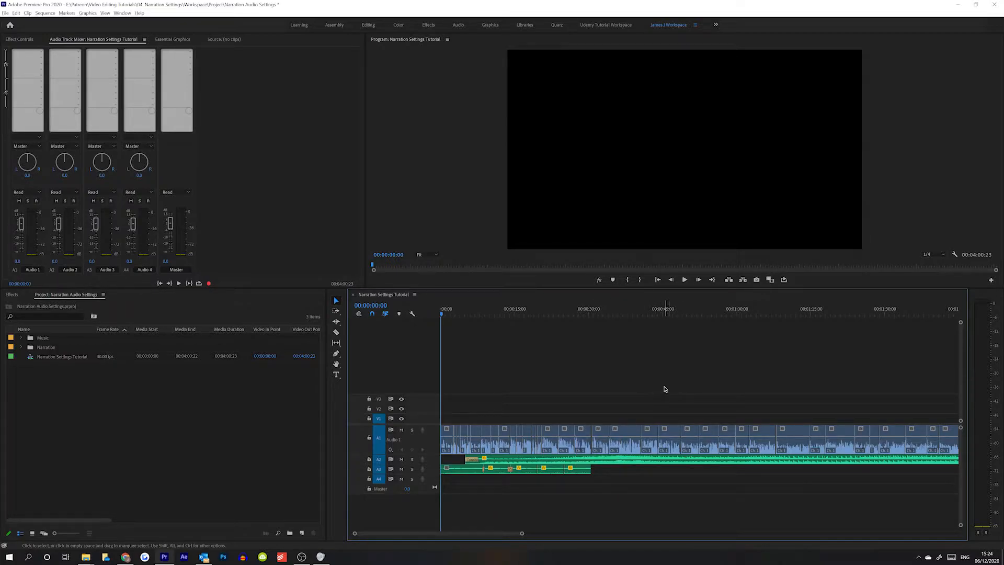
{"action": "key", "text": "minus"}
{"action": "key", "text": "minus"}
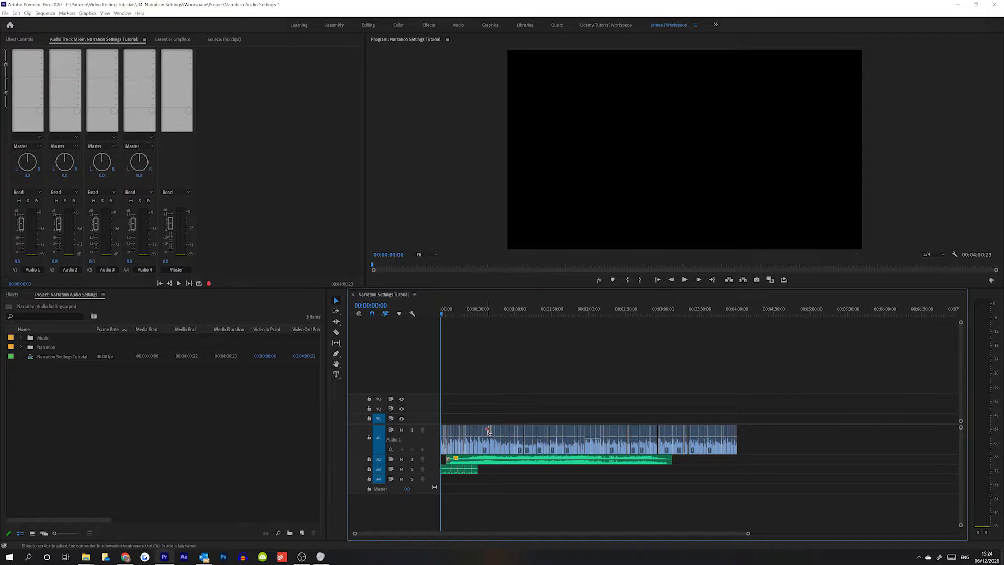
Collapse audio track A1 and expand tracks A2 and A3 to inspect their waveforms
{"action": "double_click", "coordinate": [433, 437]}
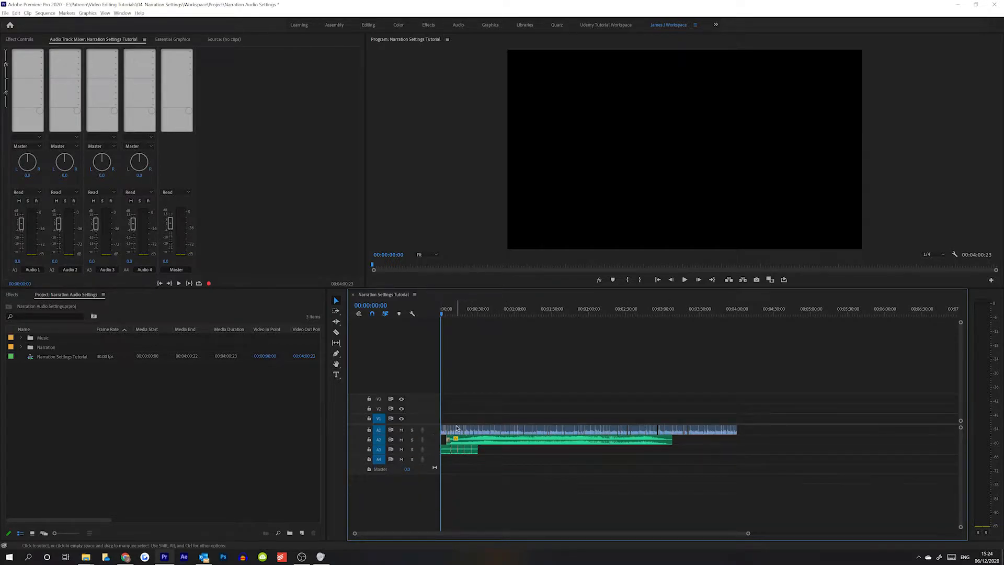
{"action": "double_click", "coordinate": [435, 441]}
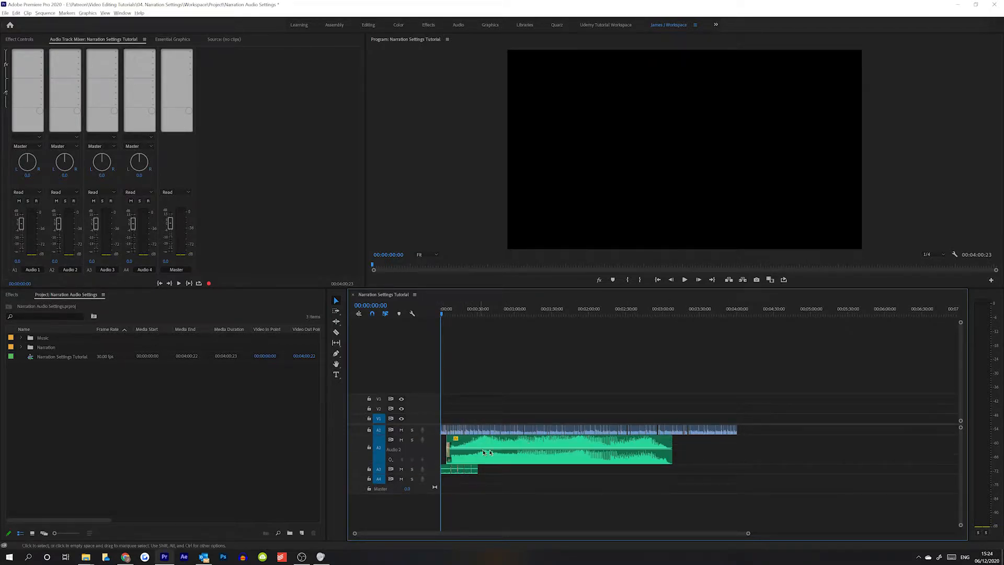
{"action": "double_click", "coordinate": [434, 471]}
{"action": "left_click_drag", "start_coordinate": [536, 488], "coordinate": [429, 470]}
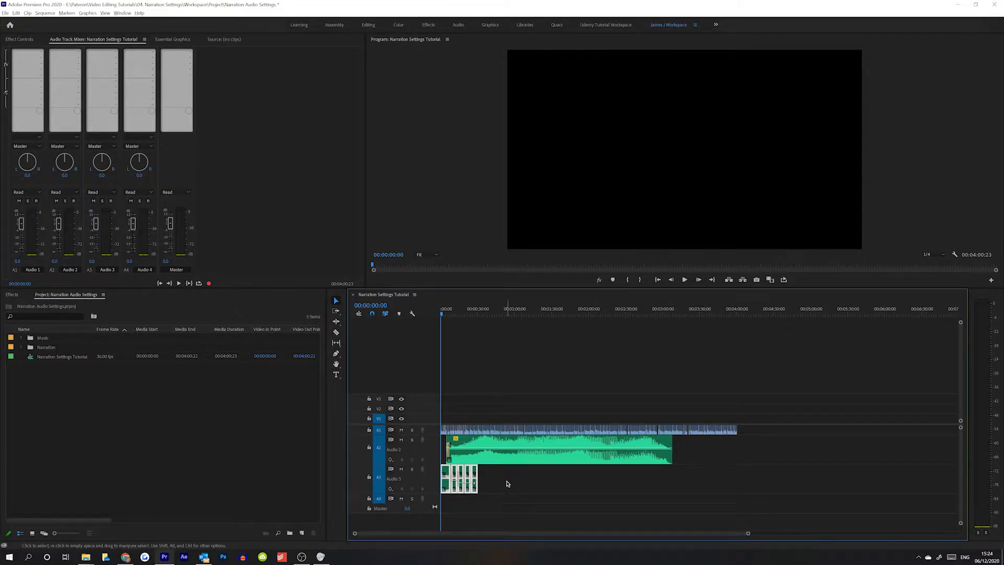
{"action": "left_click", "coordinate": [508, 483]}
Collapse audio tracks A3 and A2 and expand the narration track A1
{"action": "double_click", "coordinate": [431, 472]}
{"action": "double_click", "coordinate": [433, 453]}
{"action": "double_click", "coordinate": [433, 451]}
{"action": "double_click", "coordinate": [433, 450]}
{"action": "double_click", "coordinate": [433, 433]}
{"action": "left_click_drag", "start_coordinate": [839, 486], "coordinate": [775, 466]}
{"action": "left_click_drag", "start_coordinate": [795, 431], "coordinate": [421, 445]}
{"action": "left_click", "coordinate": [622, 410]}
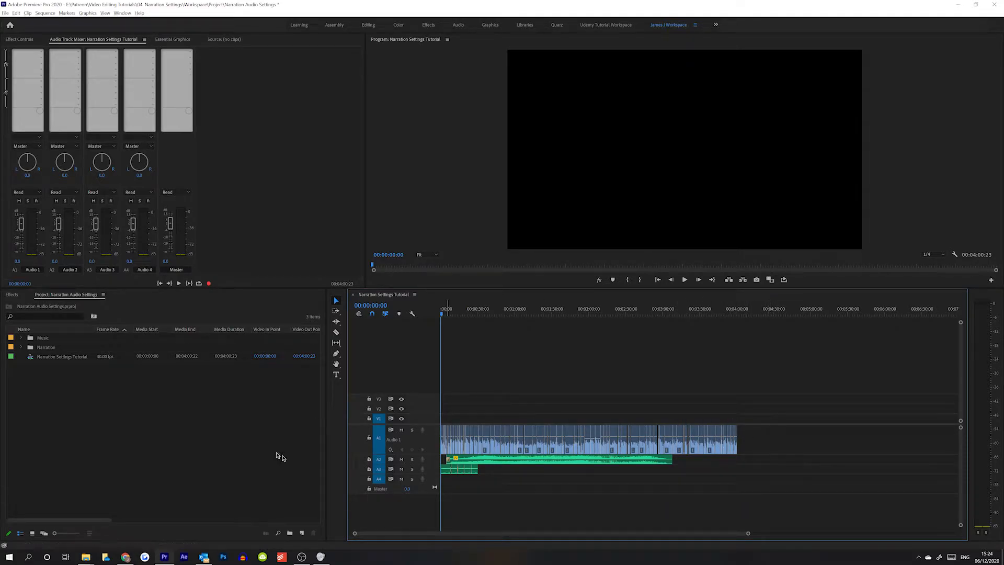
Examine the individual narration clips and their waveforms along the expanded track A1
{"action": "left_click_drag", "start_coordinate": [809, 442], "coordinate": [469, 426]}
{"action": "key", "text": "equal"}
{"action": "left_click", "coordinate": [472, 411]}
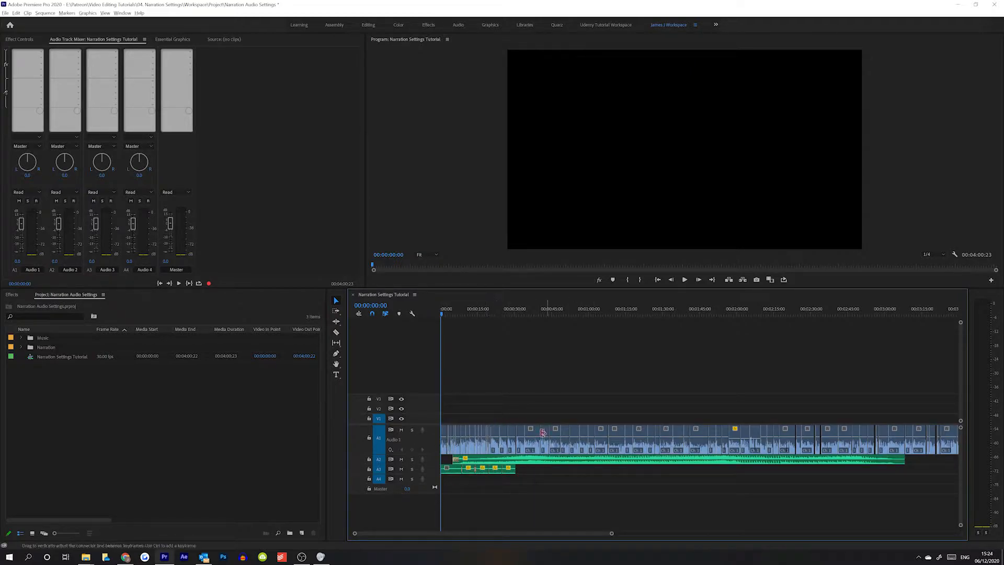
{"action": "key", "text": "equal"}
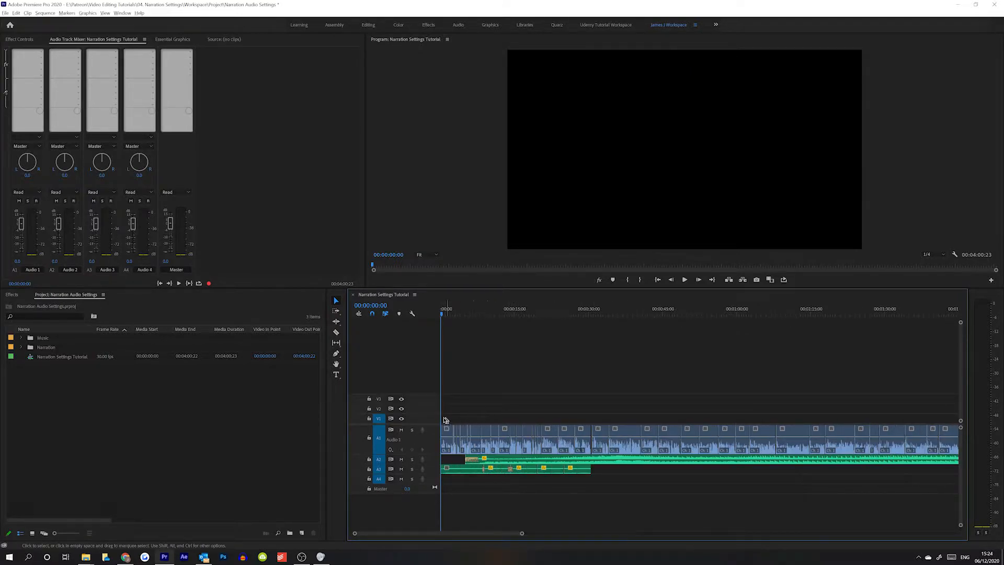
{"action": "left_click_drag", "start_coordinate": [447, 410], "coordinate": [771, 398]}
{"action": "key", "text": "minus"}
{"action": "key", "text": "minus"}
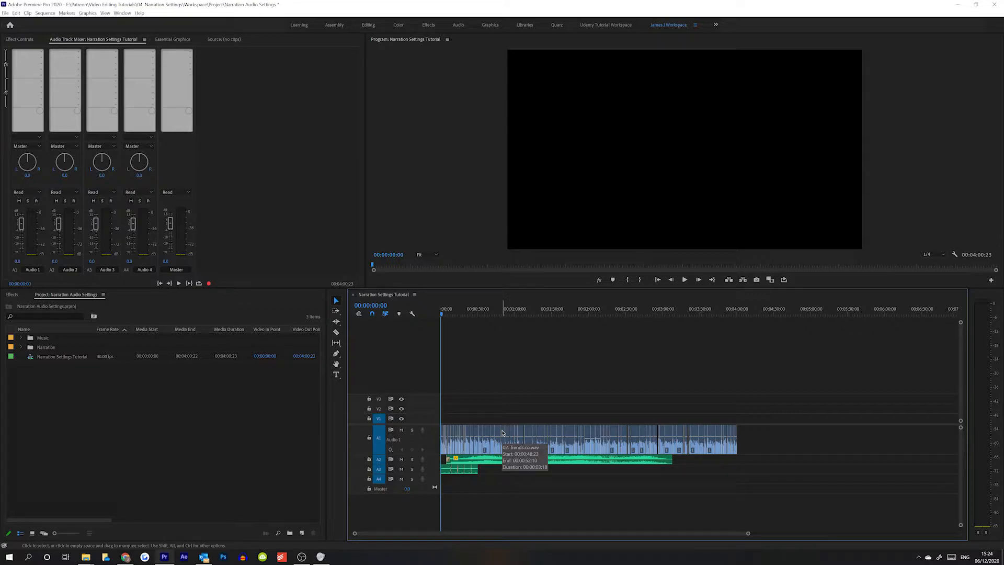
Solo the narration track A1 and play the opening of the sequence, returning the playhead to the start
{"action": "left_click_drag", "start_coordinate": [783, 433], "coordinate": [411, 447]}
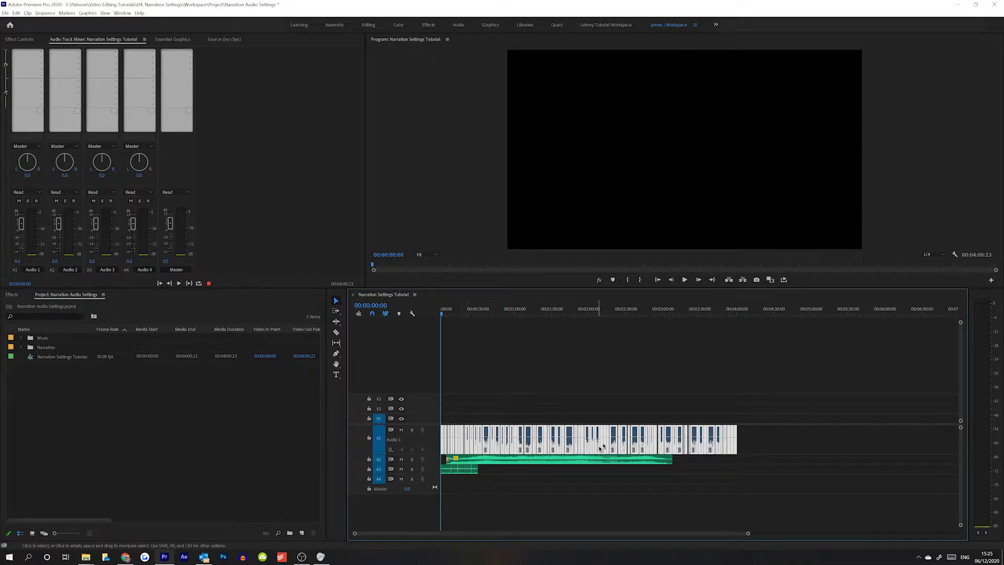
{"action": "left_click", "coordinate": [826, 435]}
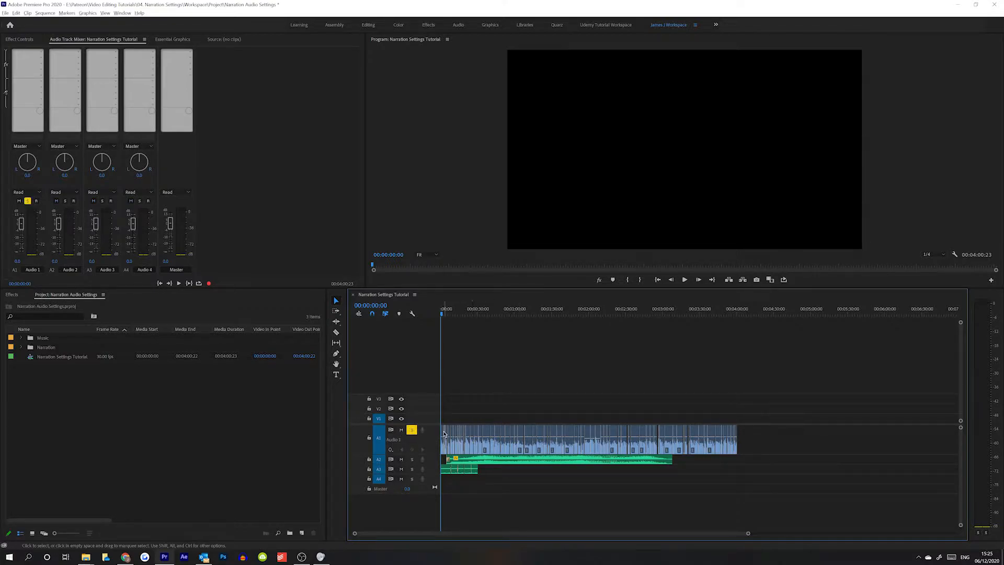
{"action": "left_click_drag", "start_coordinate": [563, 494], "coordinate": [428, 456]}
{"action": "key", "text": "space"}
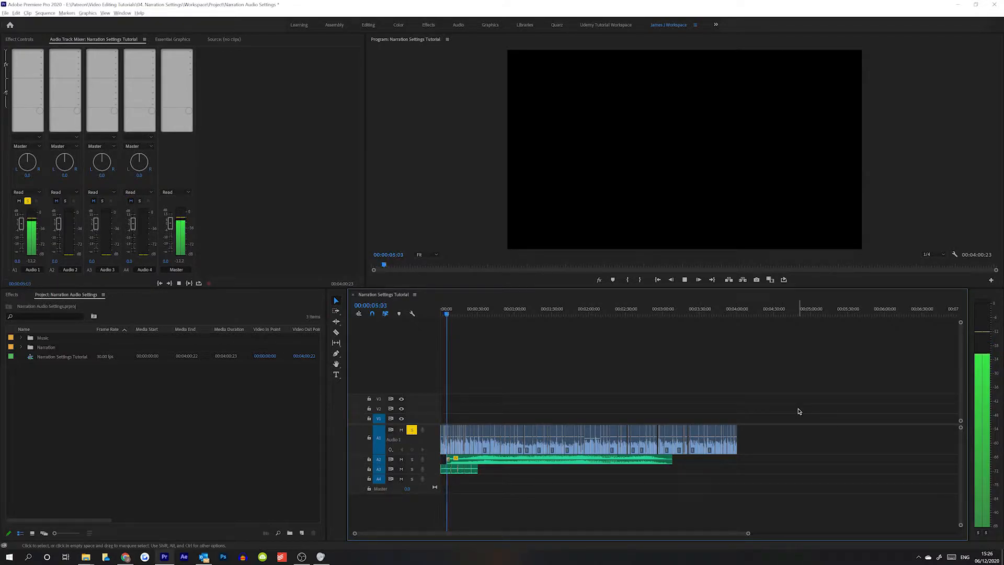
{"action": "key", "text": "space"}
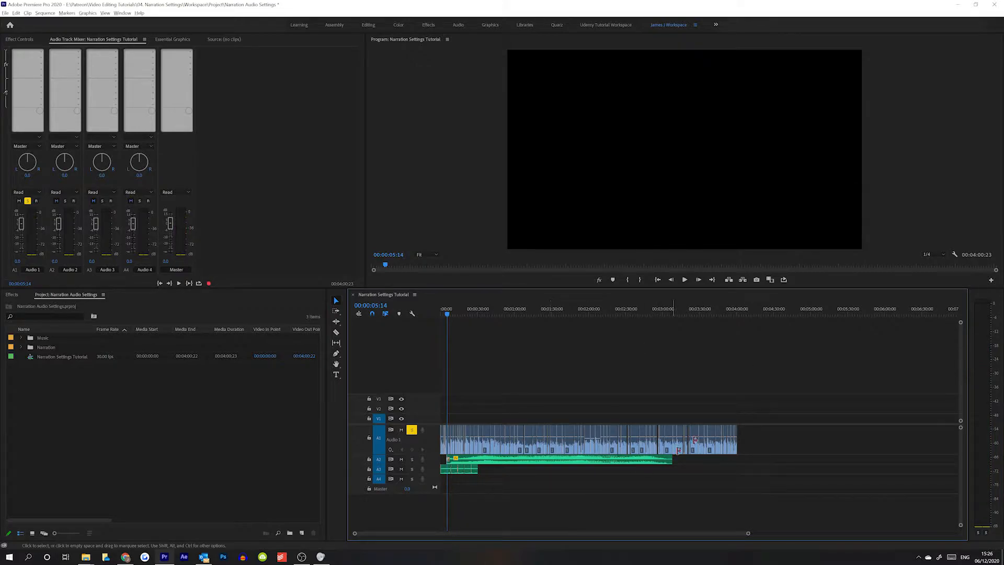
{"action": "left_click_drag", "start_coordinate": [453, 315], "coordinate": [437, 312]}
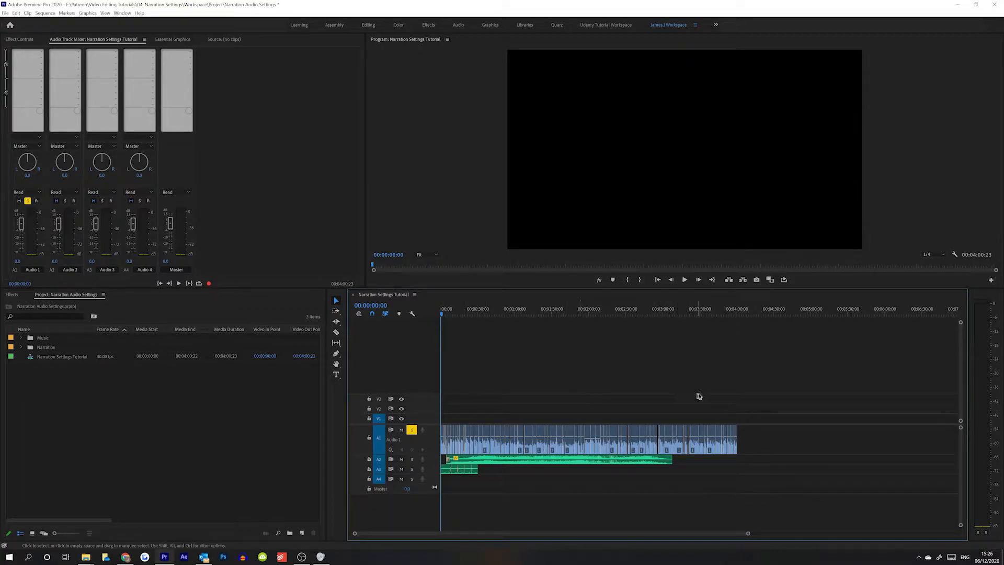
{"action": "left_click_drag", "start_coordinate": [807, 437], "coordinate": [782, 411]}
{"action": "left_click", "coordinate": [729, 430]}
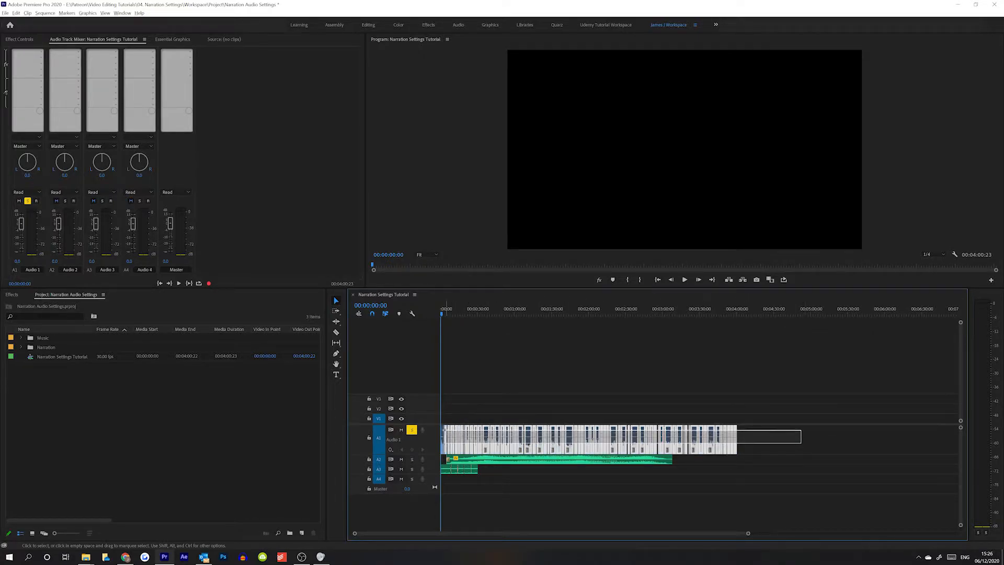
{"action": "left_click", "coordinate": [773, 436]}
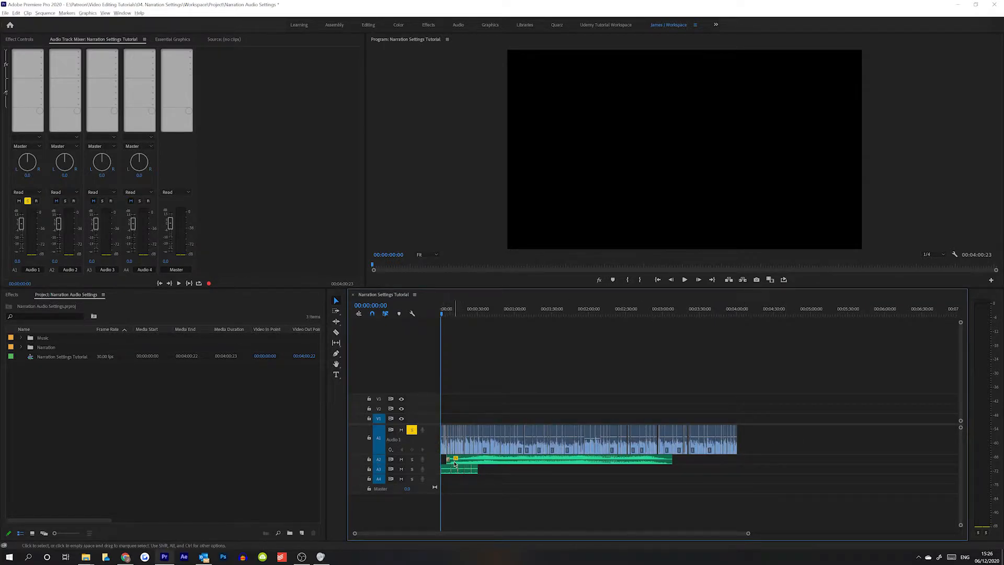
Solo the music track A2 instead of A1 and play the first 15 seconds or so of the sequence
{"action": "left_click", "coordinate": [412, 459]}
{"action": "key", "text": "space"}
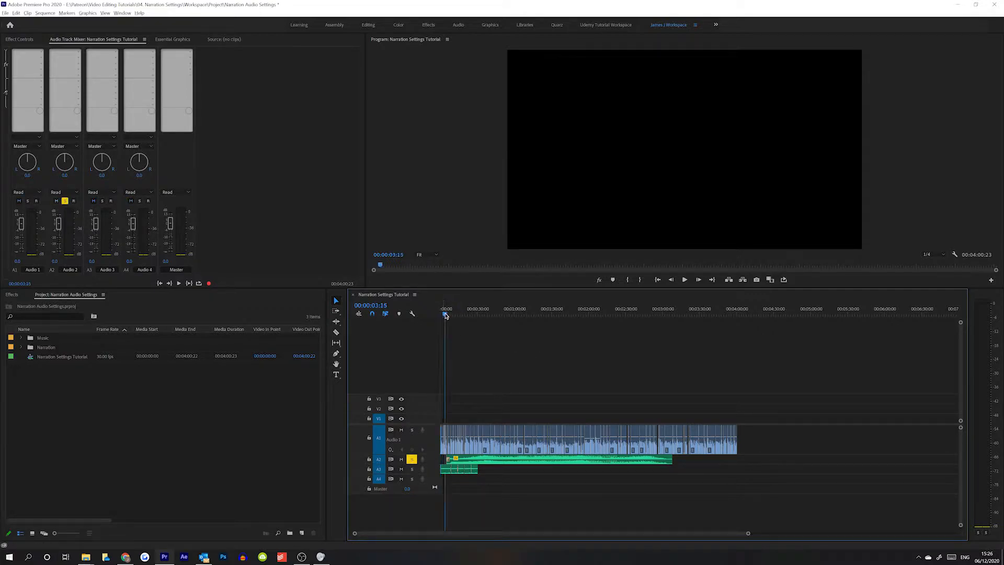
{"action": "key", "text": "="}
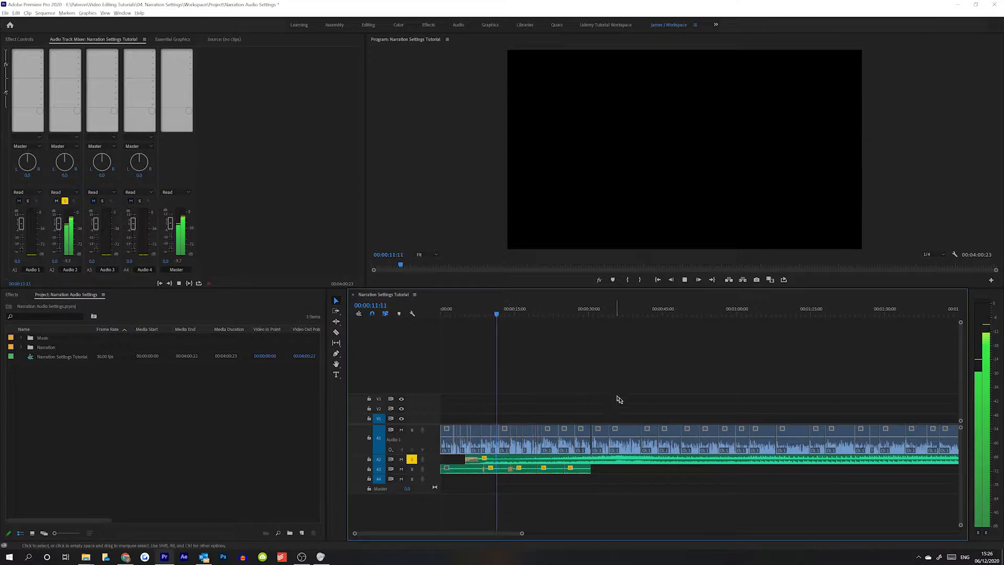
{"action": "left_click", "coordinate": [411, 459]}
{"action": "left_click", "coordinate": [411, 459]}
{"action": "key", "text": "space"}
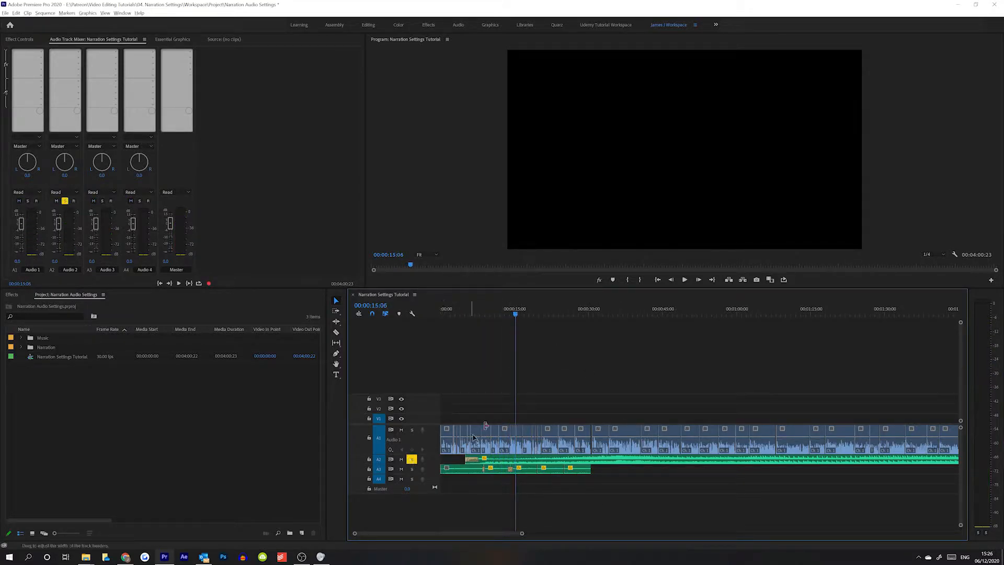
{"action": "key", "text": "minus"}
{"action": "key", "text": "minus"}
{"action": "key", "text": "minus"}
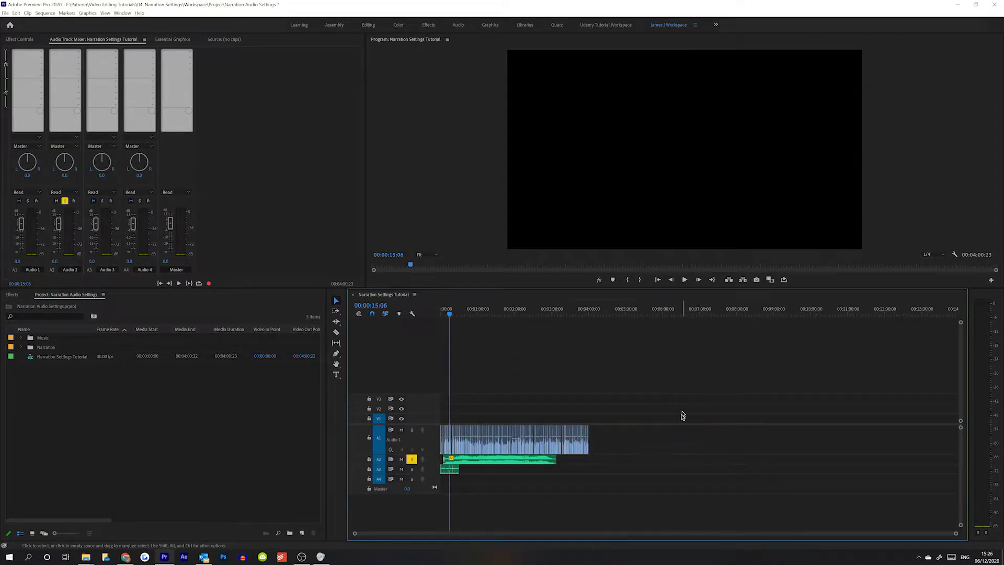
Collapse the narration track A1 and expand track A3, with the solo on the music track A2 turned off
{"action": "left_click_drag", "start_coordinate": [628, 462], "coordinate": [589, 469]}
{"action": "key", "text": "equal"}
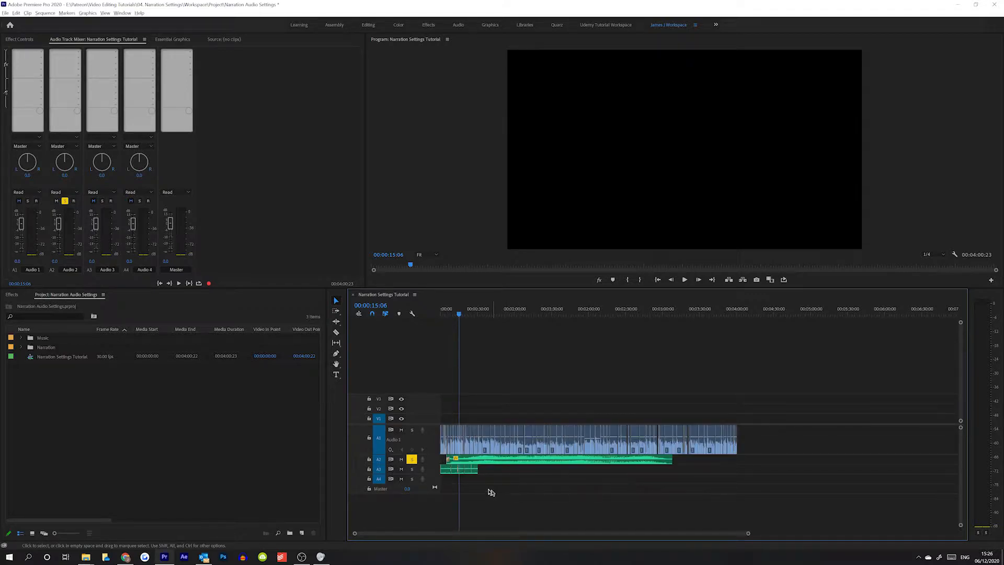
{"action": "key", "text": "equal"}
{"action": "key", "text": "equal"}
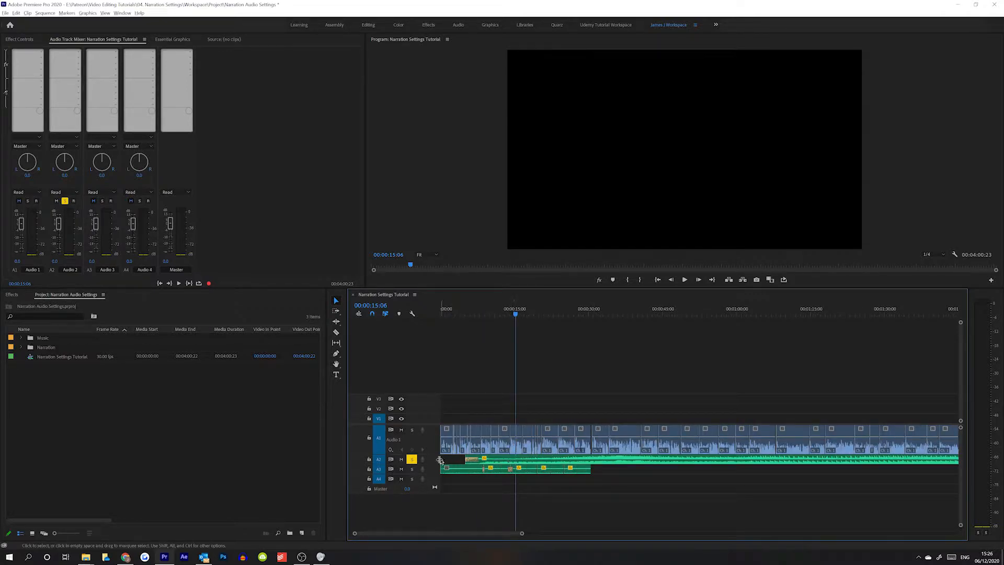
{"action": "double_click", "coordinate": [434, 448]}
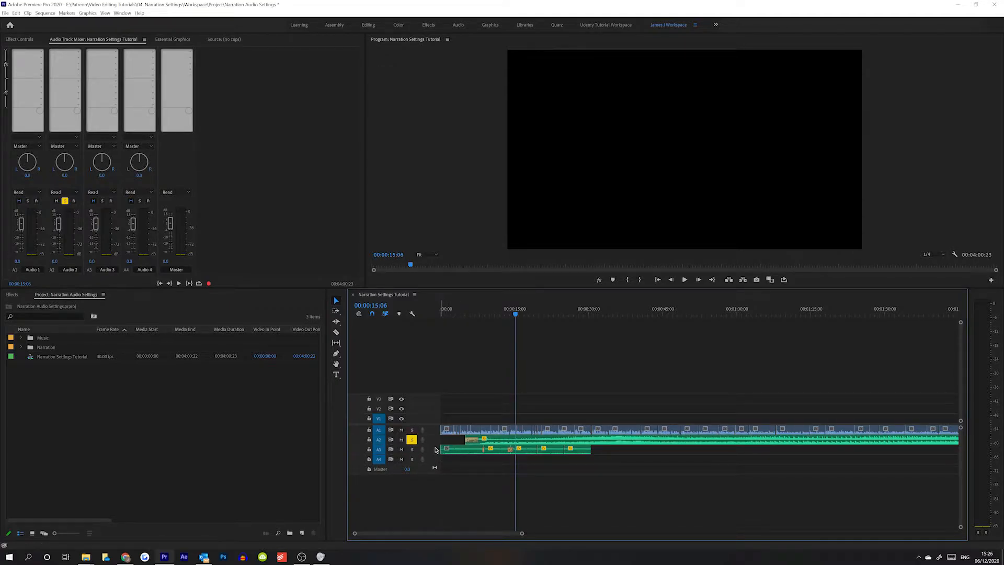
{"action": "double_click", "coordinate": [434, 448]}
{"action": "left_click_drag", "start_coordinate": [638, 467], "coordinate": [437, 451]}
{"action": "left_click", "coordinate": [624, 484]}
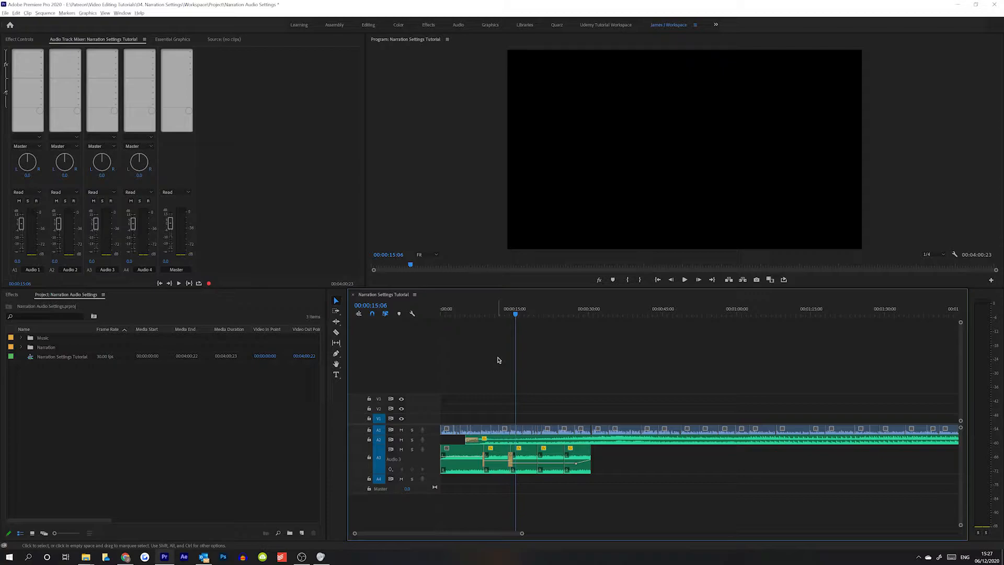
Solo track A3 and play it from the start of the sequence, briefly switching the solo off to compare
{"action": "left_click_drag", "start_coordinate": [487, 312], "coordinate": [438, 314]}
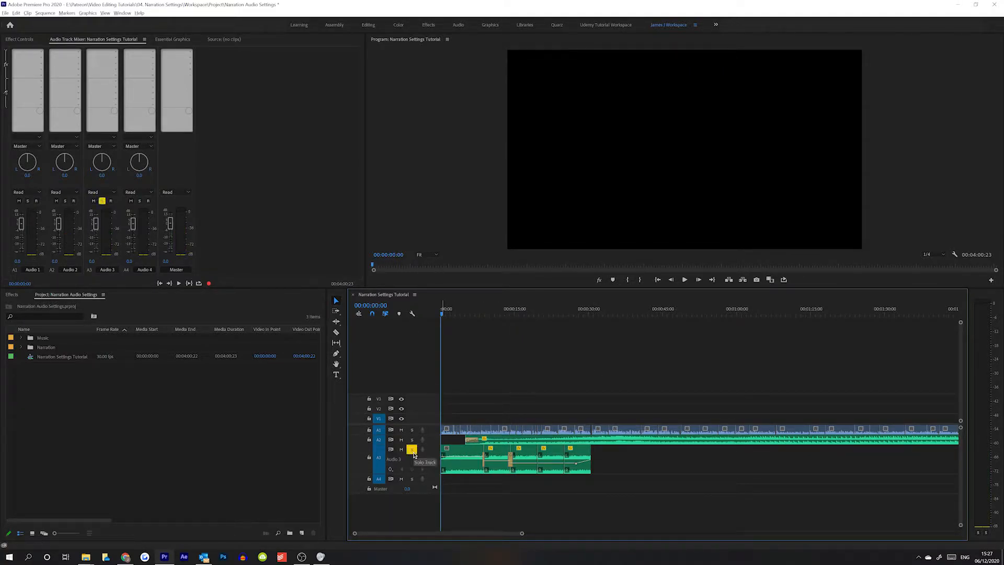
{"action": "key", "text": "space"}
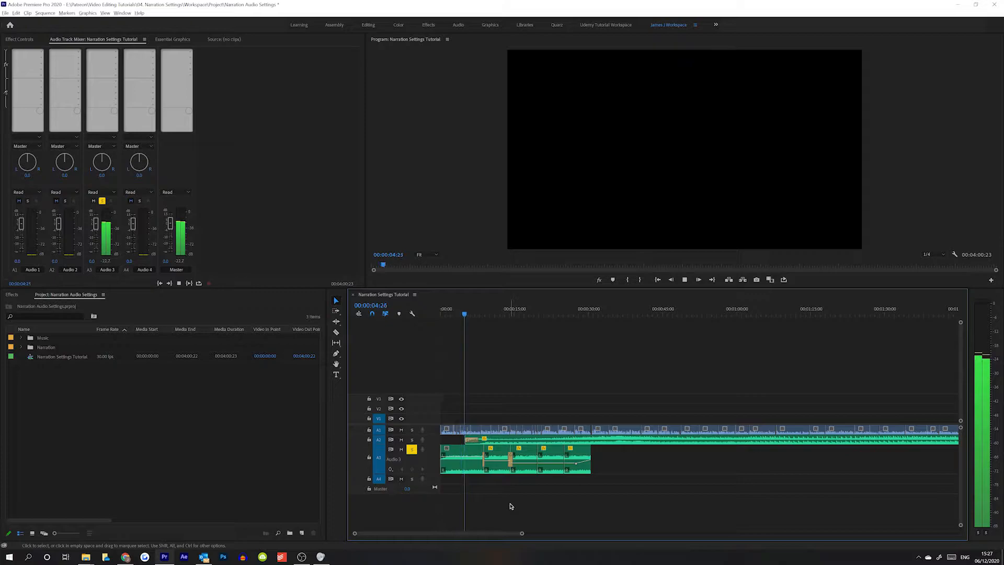
{"action": "left_click", "coordinate": [411, 451]}
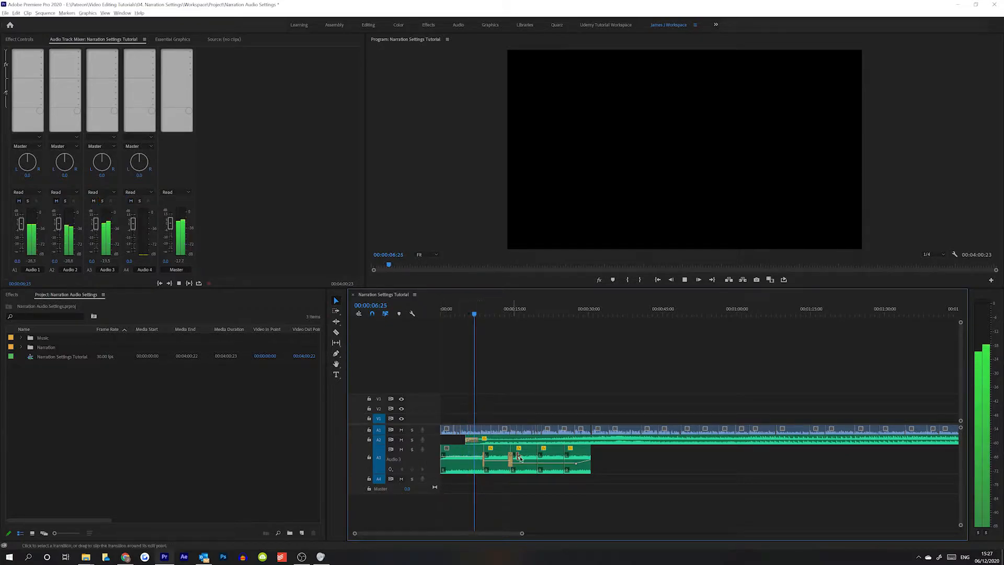
{"action": "left_click", "coordinate": [412, 451]}
{"action": "key", "text": "space"}
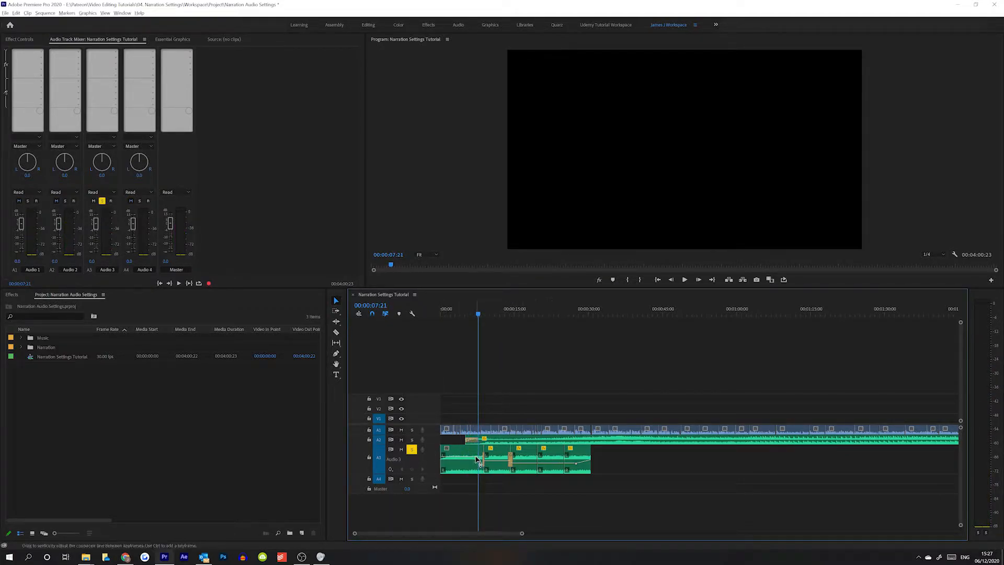
Examine the clips and the first audio transition on the expanded track A3 up close
{"action": "left_click_drag", "start_coordinate": [619, 459], "coordinate": [451, 458]}
{"action": "key", "text": "equal"}
{"action": "key", "text": "equal"}
{"action": "key", "text": "equal"}
{"action": "left_click", "coordinate": [672, 495]}
{"action": "key", "text": "minus"}
{"action": "key", "text": "equal"}
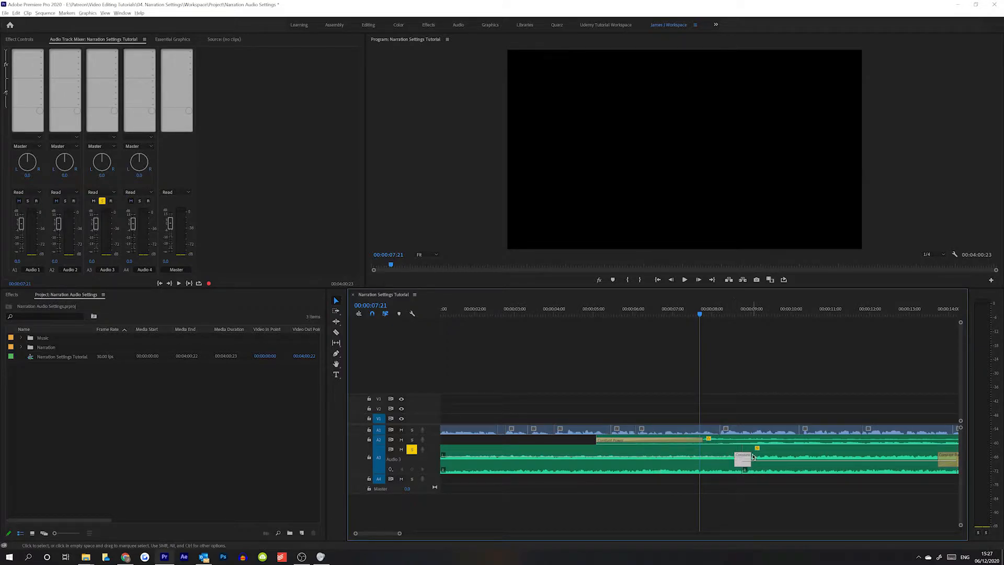
{"action": "key", "text": "minus"}
{"action": "key", "text": "minus"}
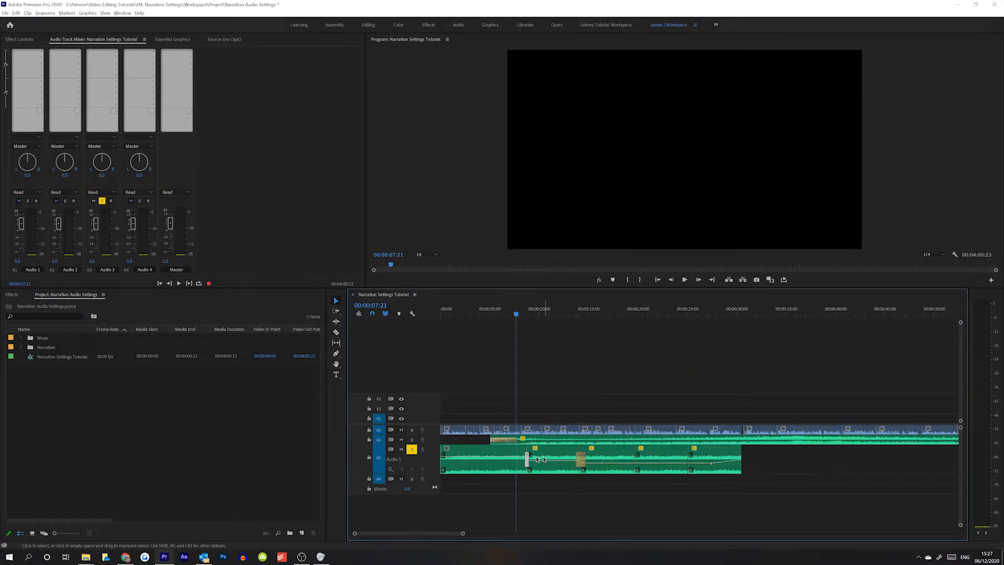
Play the soloed track A3 on to about 21 seconds and inspect its row of clips
{"action": "key", "text": "space"}
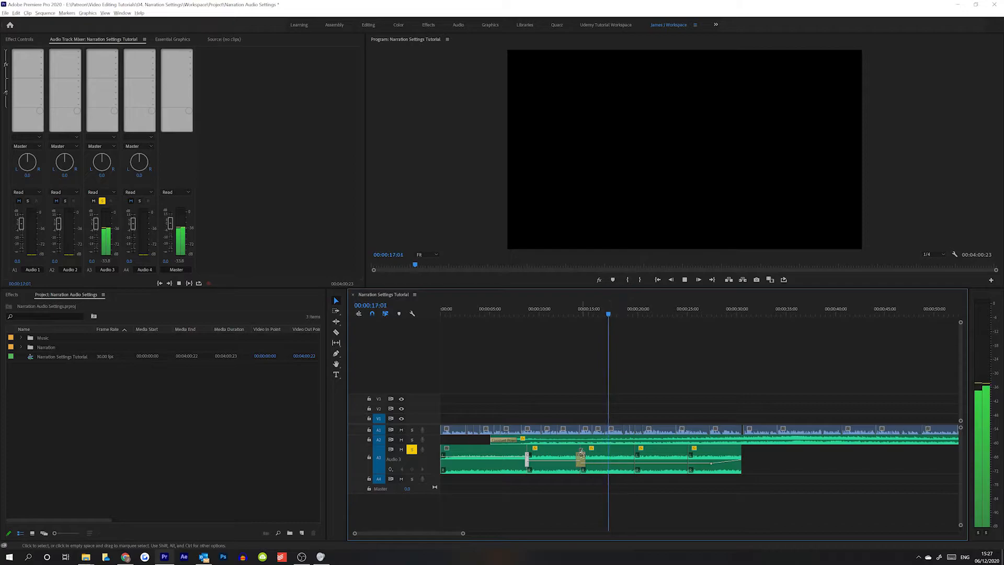
{"action": "left_click_drag", "start_coordinate": [469, 440], "coordinate": [731, 444]}
{"action": "left_click", "coordinate": [786, 470]}
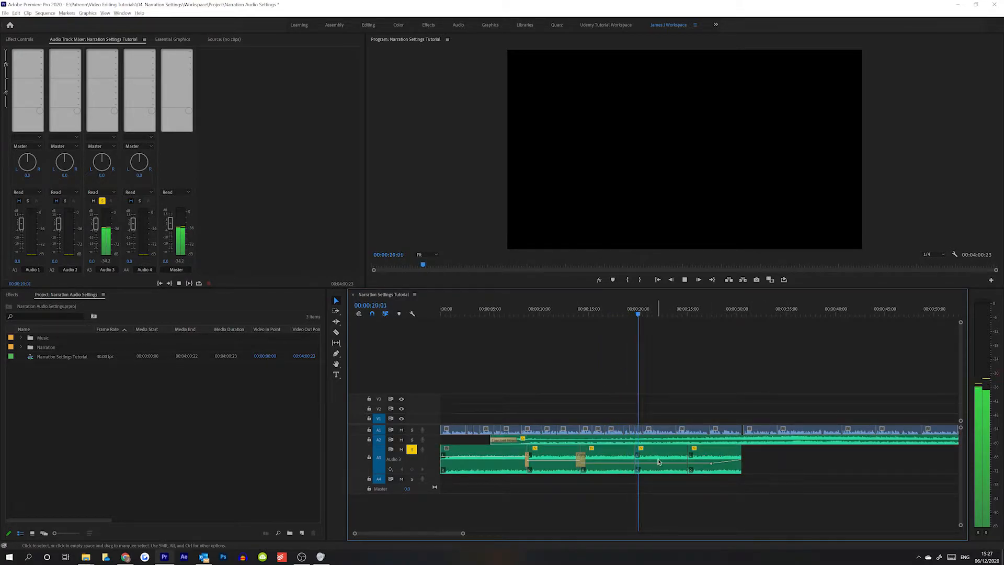
{"action": "key", "text": "space"}
{"action": "left_click_drag", "start_coordinate": [650, 505], "coordinate": [482, 472]}
{"action": "left_click_drag", "start_coordinate": [817, 492], "coordinate": [448, 462]}
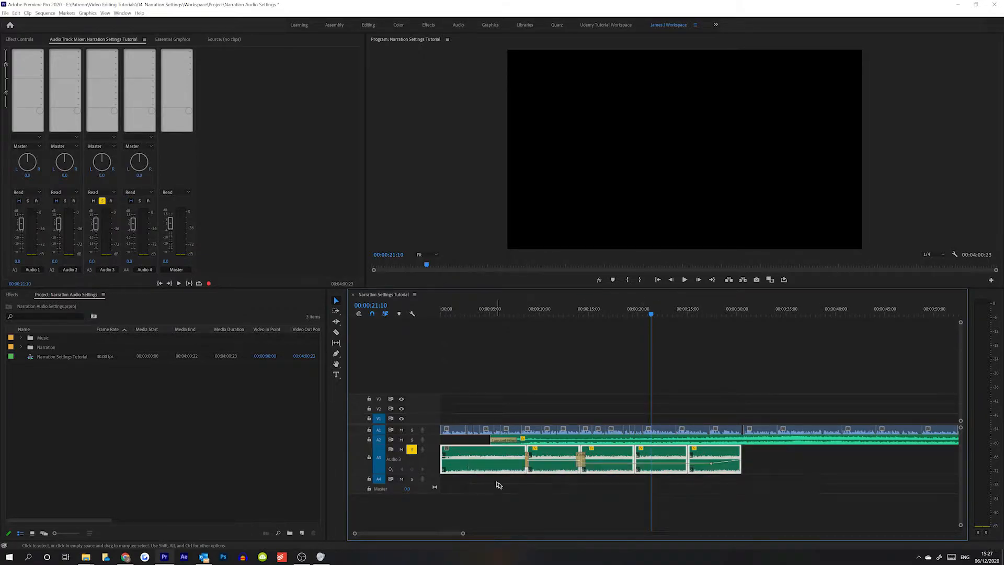
{"action": "left_click", "coordinate": [514, 492]}
Turn off the solo on track A3 and return the playhead to the start of the sequence
{"action": "left_click_drag", "start_coordinate": [486, 315], "coordinate": [457, 314]}
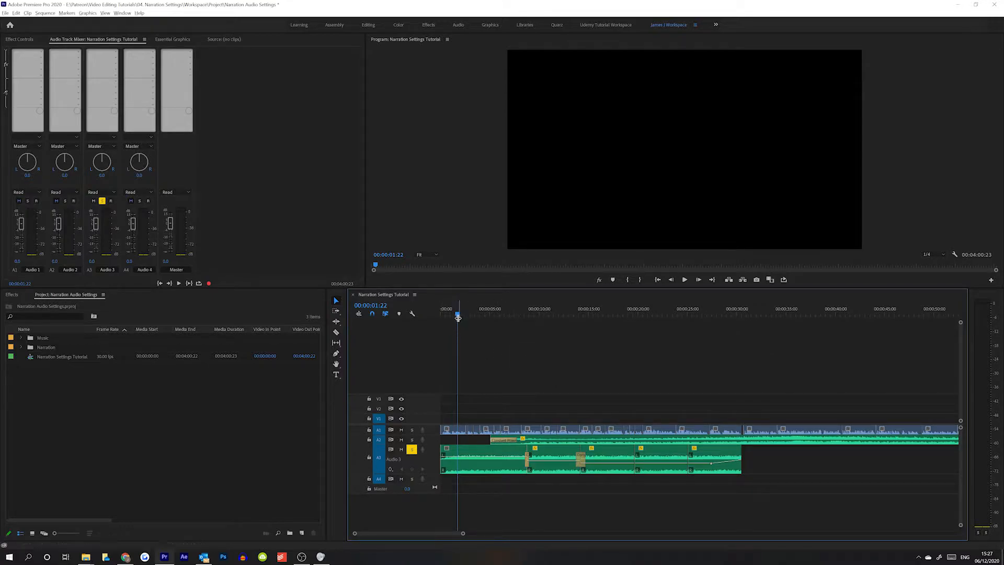
{"action": "left_click_drag", "start_coordinate": [858, 384], "coordinate": [442, 394]}
{"action": "left_click", "coordinate": [850, 481]}
{"action": "key", "text": "minus"}
{"action": "key", "text": "minus"}
{"action": "key", "text": "minus"}
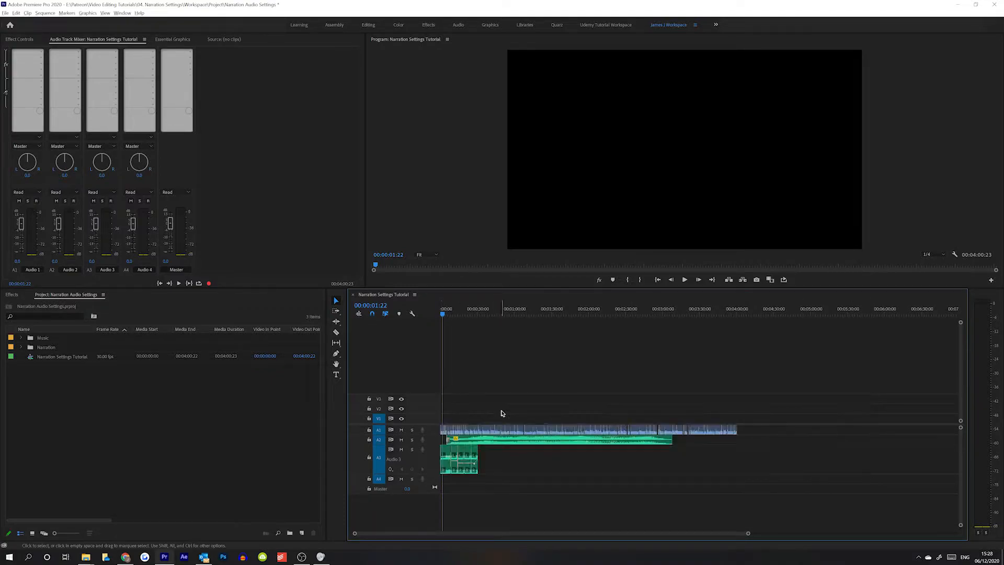
{"action": "key", "text": "equal"}
{"action": "key", "text": "equal"}
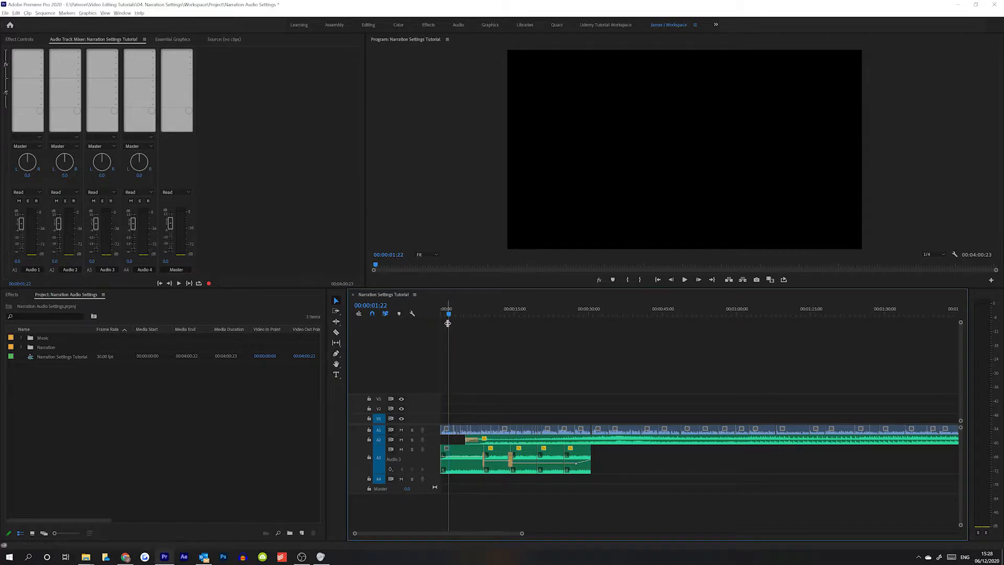
{"action": "left_click_drag", "start_coordinate": [444, 311], "coordinate": [440, 311]}
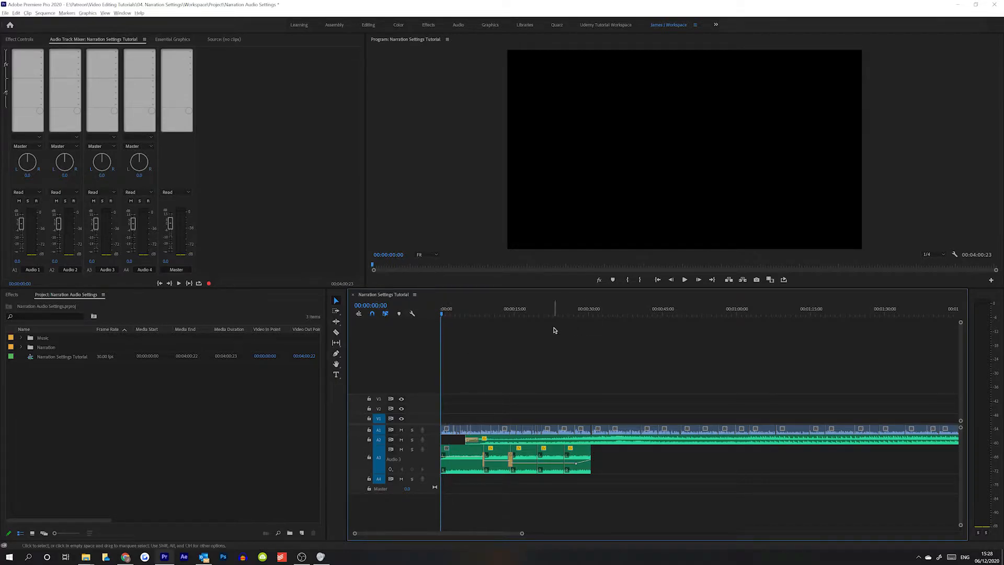
Collapse track A3 and play all audio tracks together for about the first 17 seconds
{"action": "double_click", "coordinate": [433, 464]}
{"action": "key", "text": "minus"}
{"action": "key", "text": "minus"}
{"action": "key", "text": "equal"}
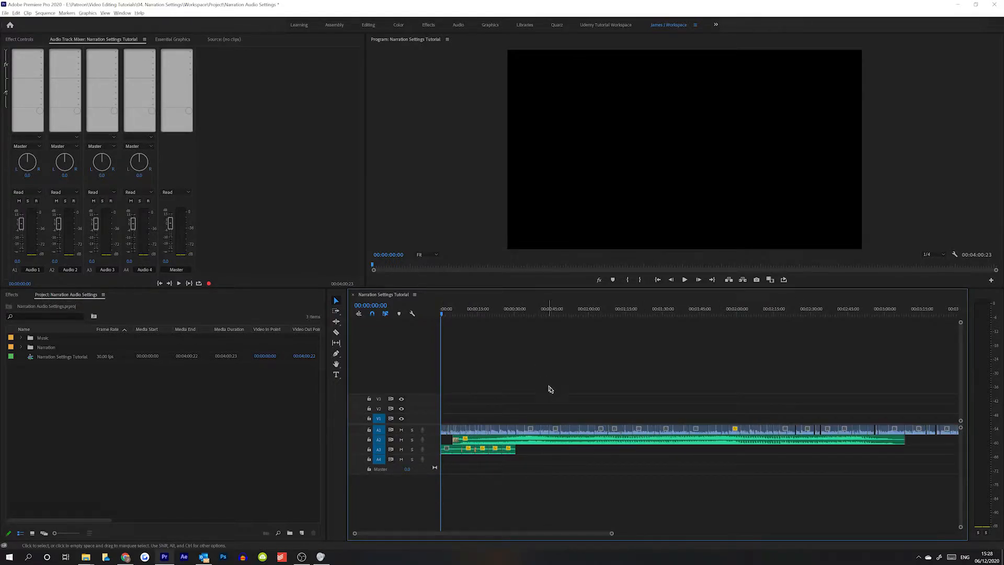
{"action": "key", "text": "space"}
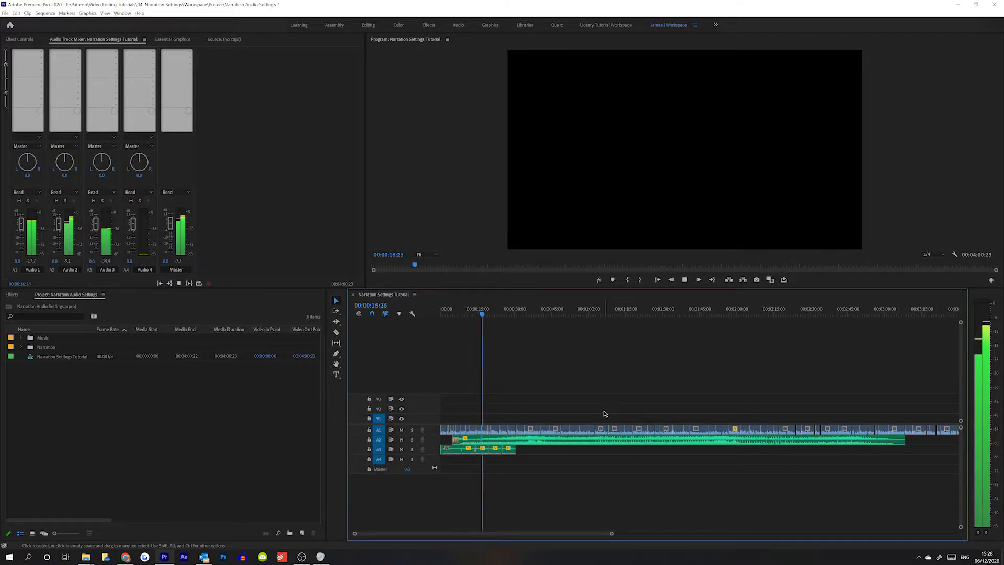
{"action": "key", "text": "space"}
Examine how the narration, music and additional audio clips overlap across the three tracks
{"action": "key", "text": "equal"}
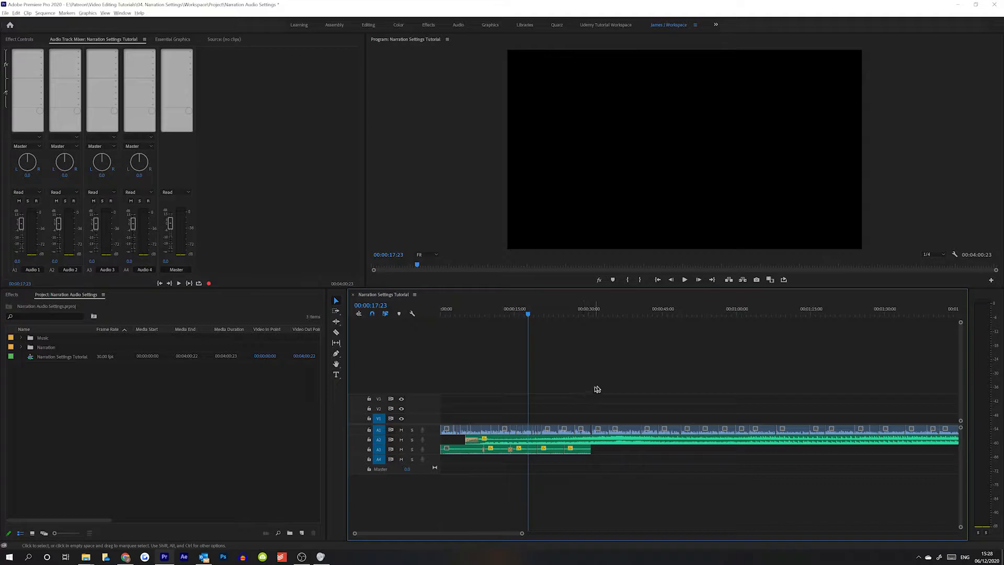
{"action": "left_click_drag", "start_coordinate": [666, 462], "coordinate": [511, 437]}
{"action": "left_click", "coordinate": [687, 490]}
{"action": "mouse_move", "coordinate": [491, 400]}
{"action": "left_mouse_down"}
{"action": "mouse_move", "coordinate": [594, 409]}
{"action": "mouse_move", "coordinate": [770, 401]}
{"action": "mouse_move", "coordinate": [441, 432]}
{"action": "left_mouse_up"}
{"action": "key", "text": "minus"}
{"action": "key", "text": "minus"}
{"action": "left_click_drag", "start_coordinate": [545, 476], "coordinate": [440, 444]}
{"action": "key", "text": "equal"}
{"action": "key", "text": "equal"}
Expand tracks A2 and A3 and lower the volume of the music clip on A2
{"action": "double_click", "coordinate": [436, 442]}
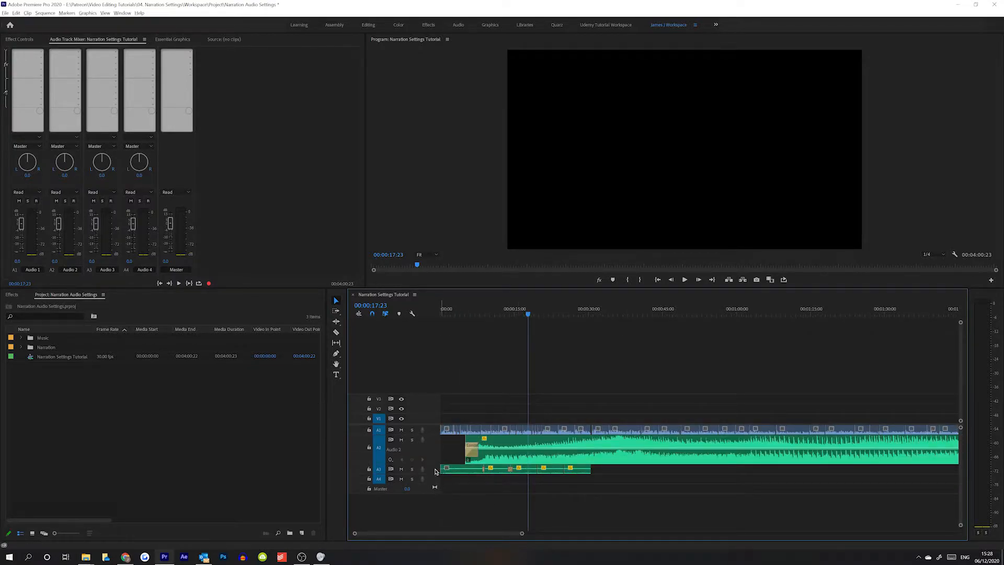
{"action": "double_click", "coordinate": [434, 470]}
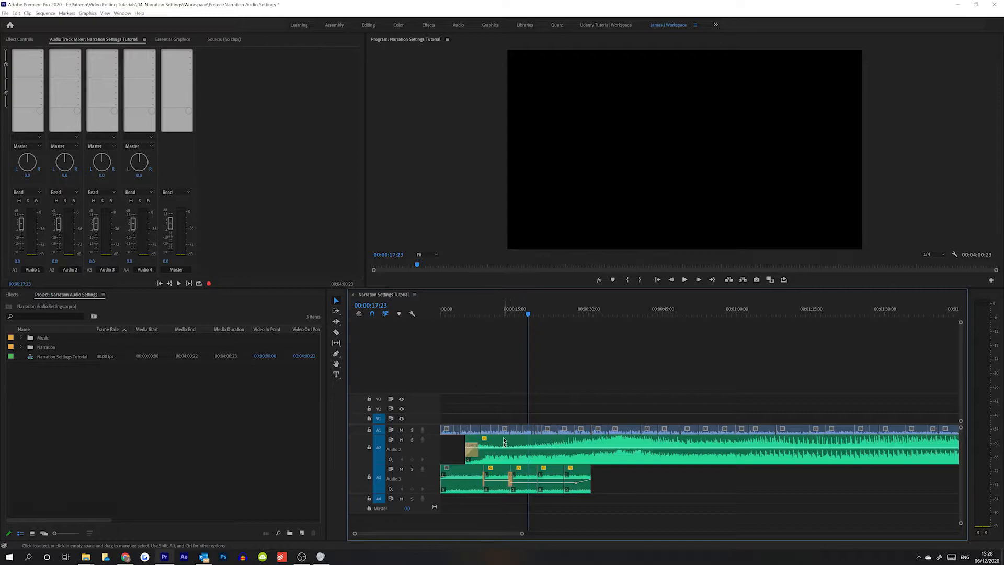
{"action": "left_click_drag", "start_coordinate": [508, 449], "coordinate": [518, 454]}
{"action": "key", "text": "minus"}
{"action": "key", "text": "minus"}
{"action": "key", "text": "equal"}
{"action": "key", "text": "equal"}
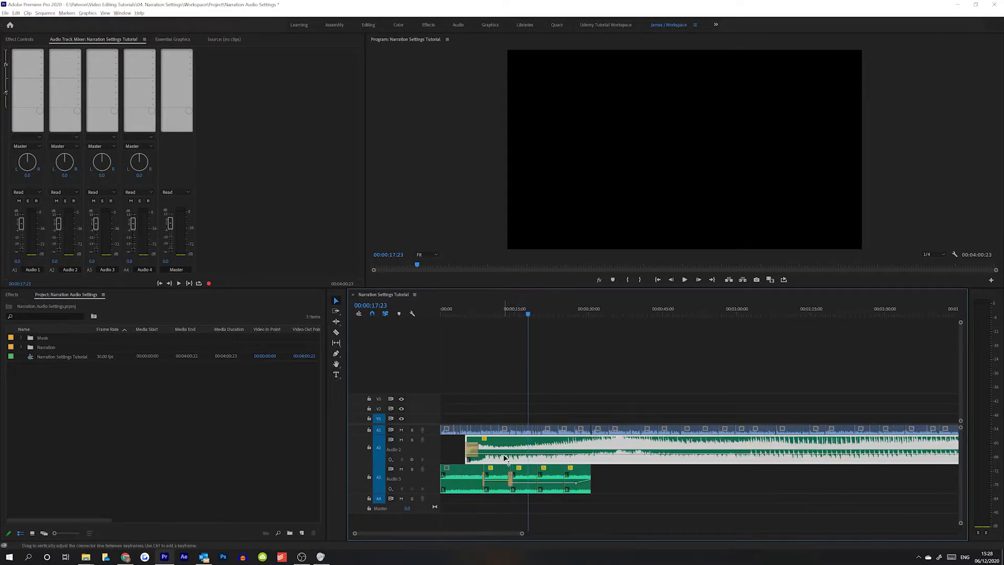
{"action": "left_click", "coordinate": [491, 363]}
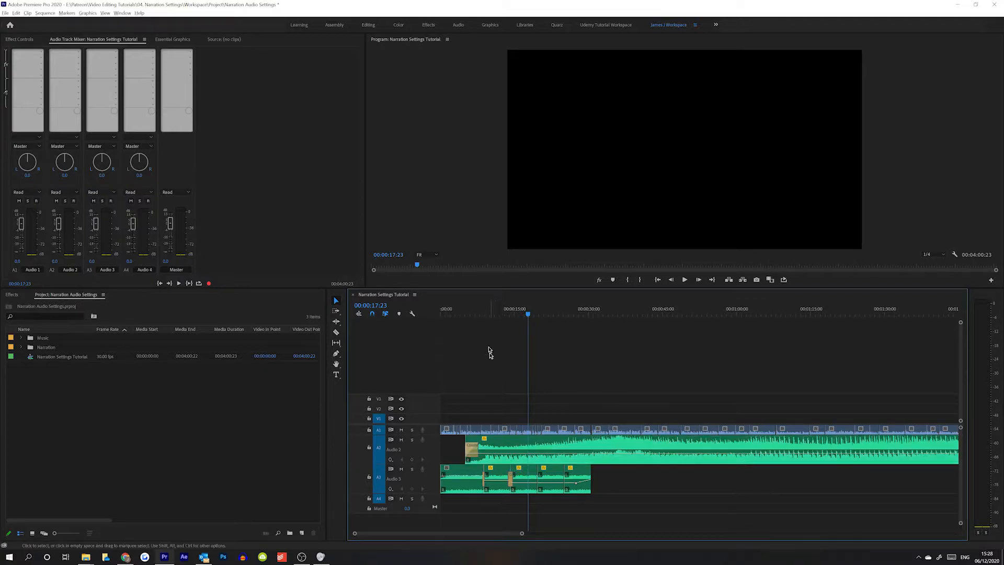
Play the mix from about 5 seconds and lower the music clip's volume on A2 further
{"action": "left_click", "coordinate": [465, 309]}
{"action": "key", "text": "space"}
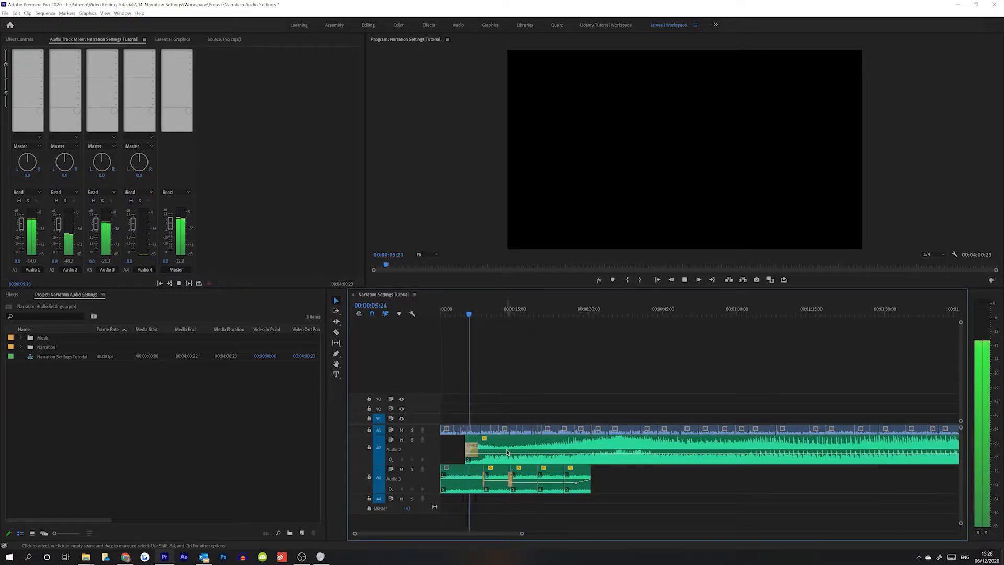
{"action": "key", "text": "space"}
{"action": "left_click_drag", "start_coordinate": [498, 458], "coordinate": [502, 464]}
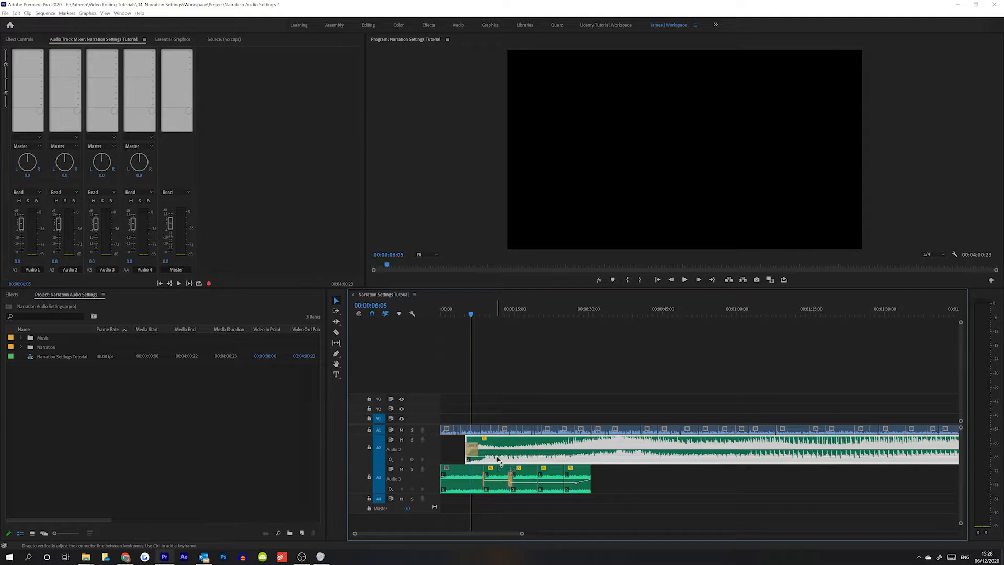
{"action": "key", "text": "space"}
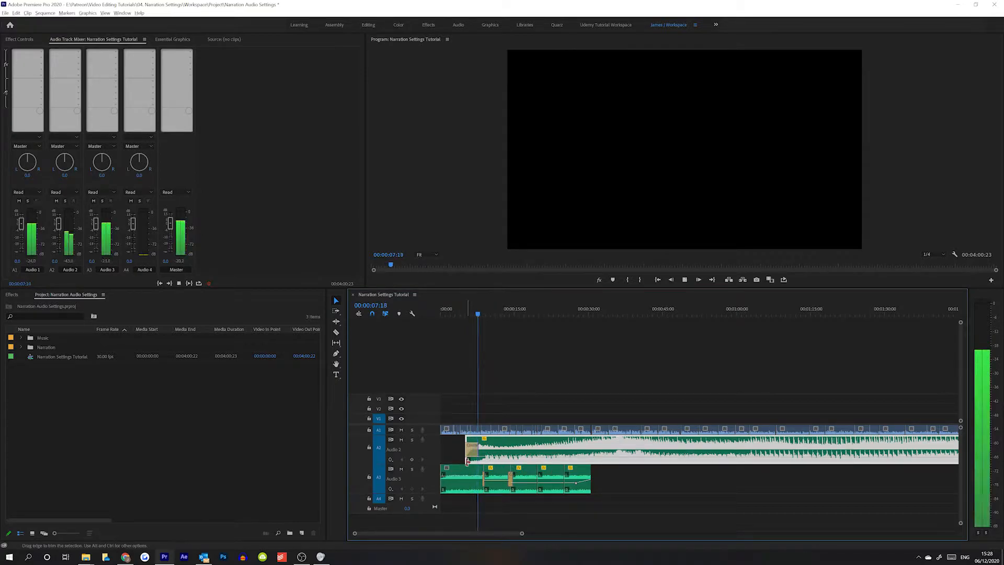
{"action": "key", "text": "space"}
Mute track A3 and play the narration and music together to about 17 seconds
{"action": "left_click", "coordinate": [401, 469]}
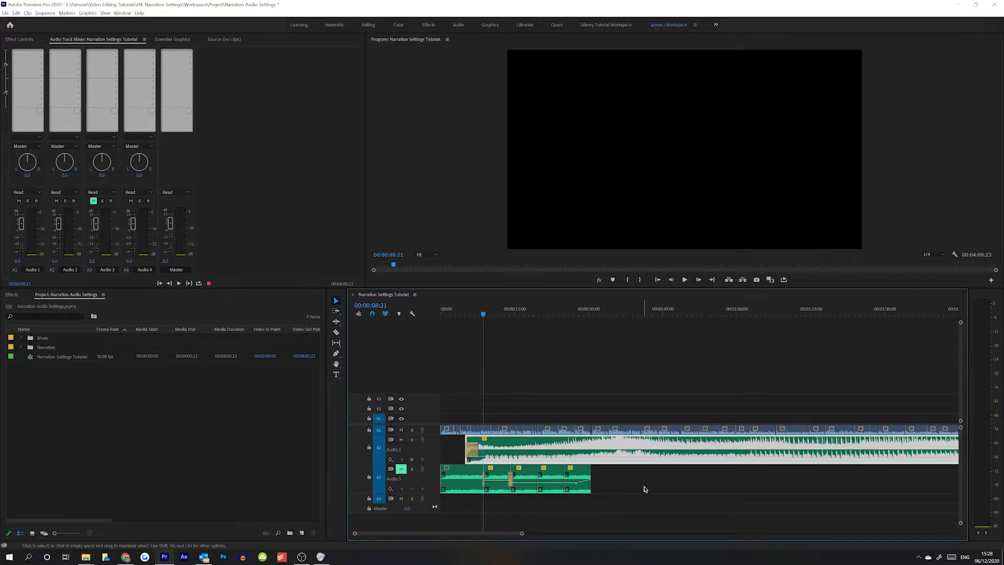
{"action": "left_click", "coordinate": [641, 489]}
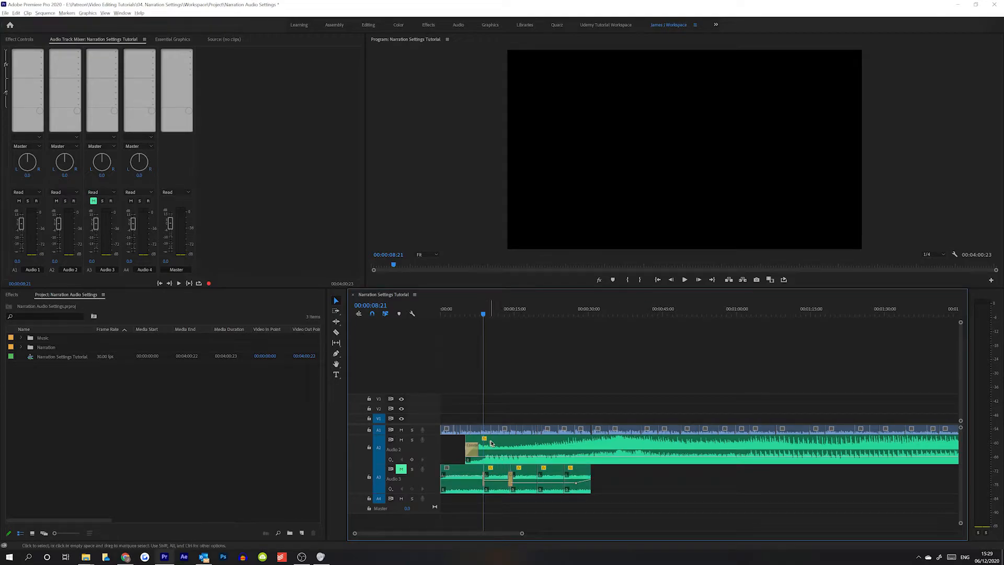
{"action": "key", "text": "space"}
{"action": "left_click", "coordinate": [504, 453]}
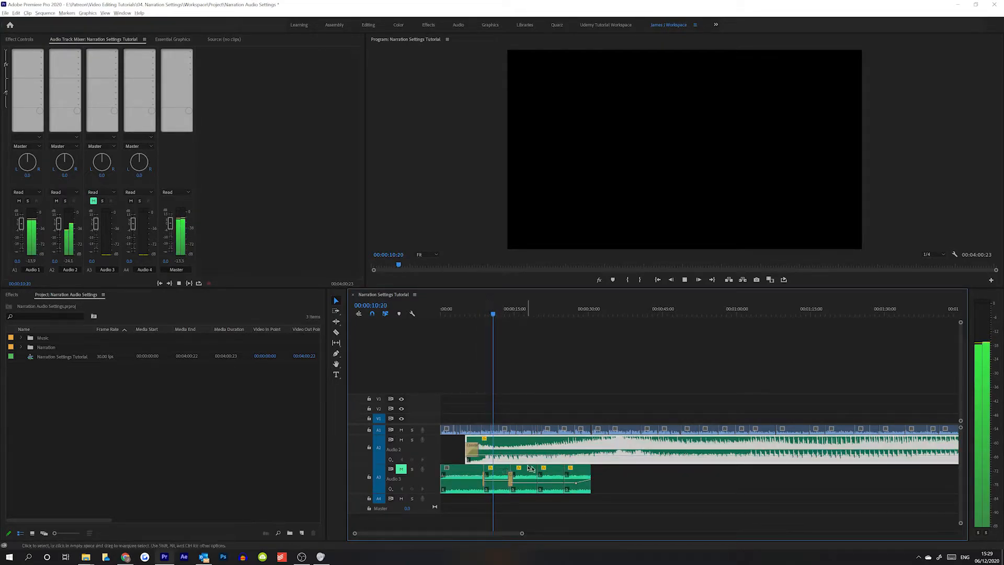
{"action": "left_click", "coordinate": [600, 358]}
{"action": "key", "text": "minus"}
{"action": "key", "text": "minus"}
{"action": "key", "text": "minus"}
{"action": "key", "text": "equal"}
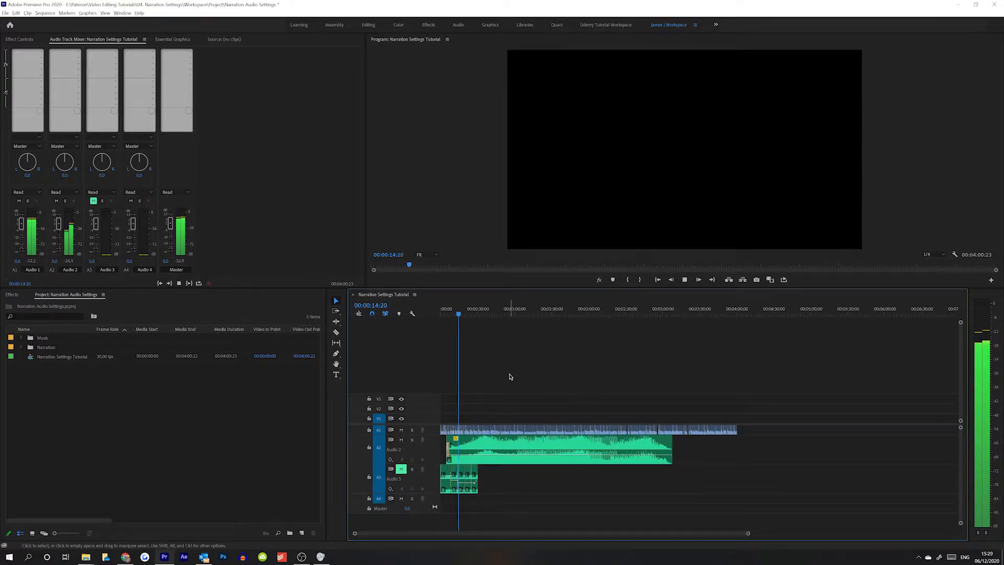
{"action": "key", "text": "equal"}
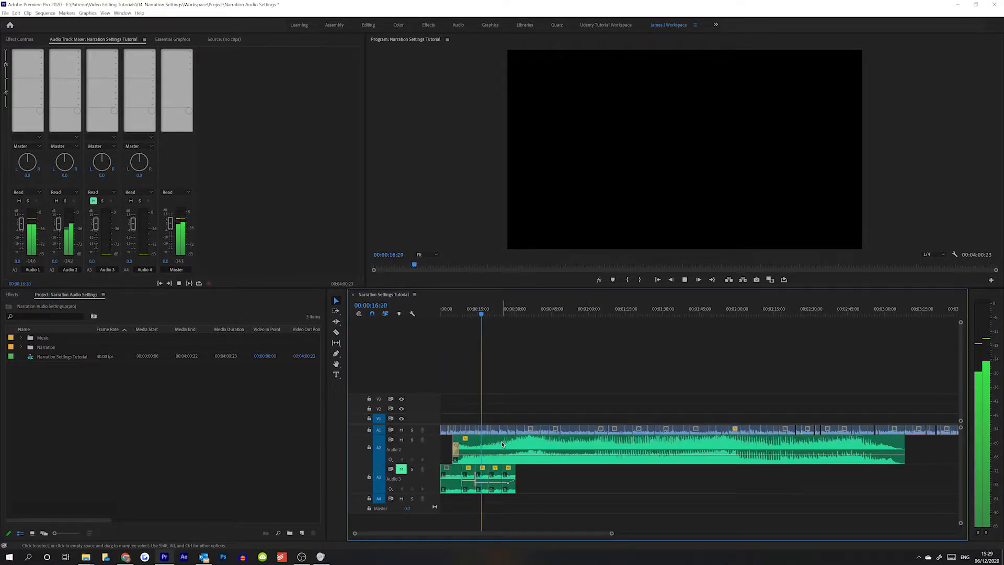
{"action": "key", "text": "space"}
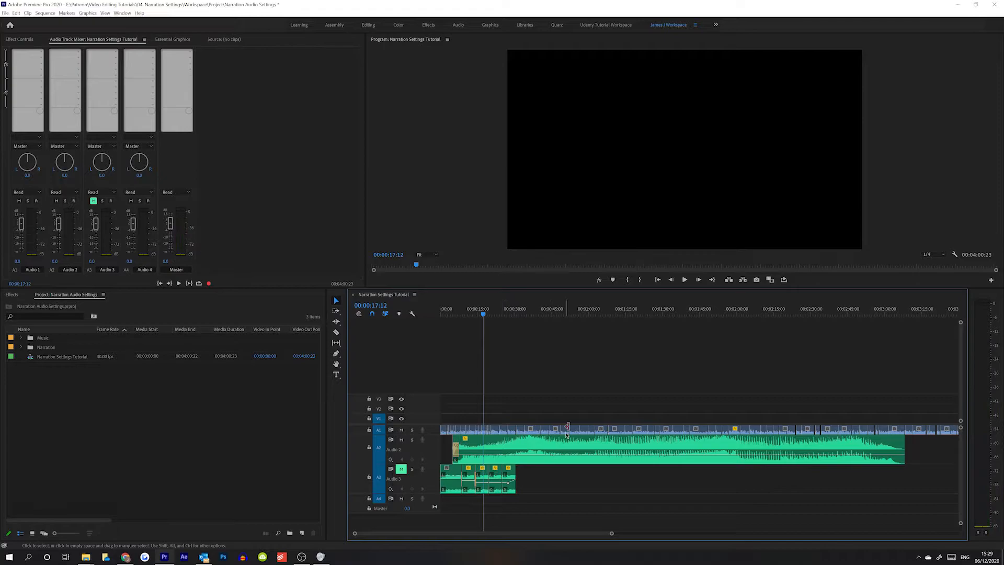
Solo the music track A2 and play it alone from about 17 to 29 seconds, checking its level on the audio meters
{"action": "left_click", "coordinate": [537, 445]}
{"action": "left_click", "coordinate": [412, 440]}
{"action": "left_click", "coordinate": [971, 400]}
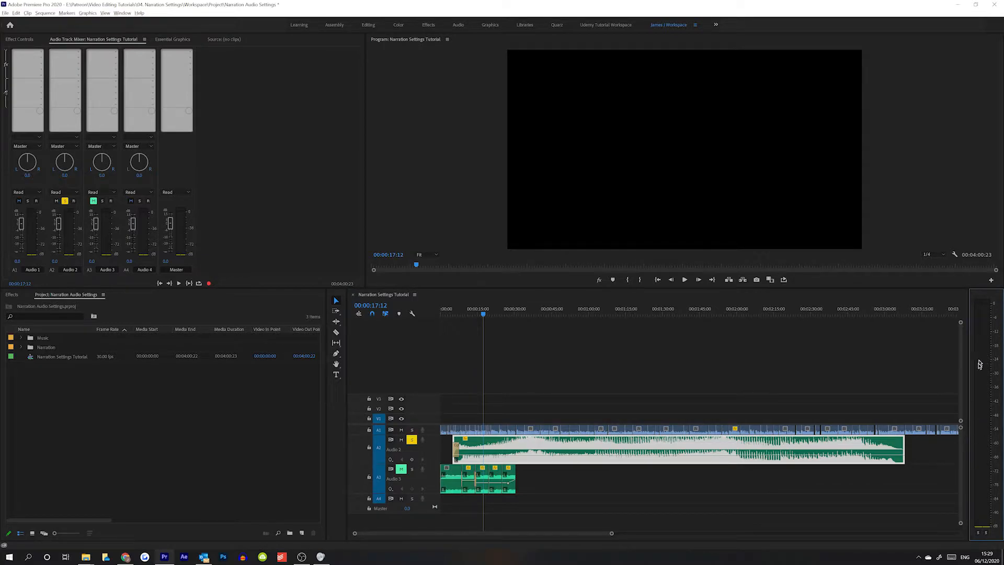
{"action": "key", "text": "space"}
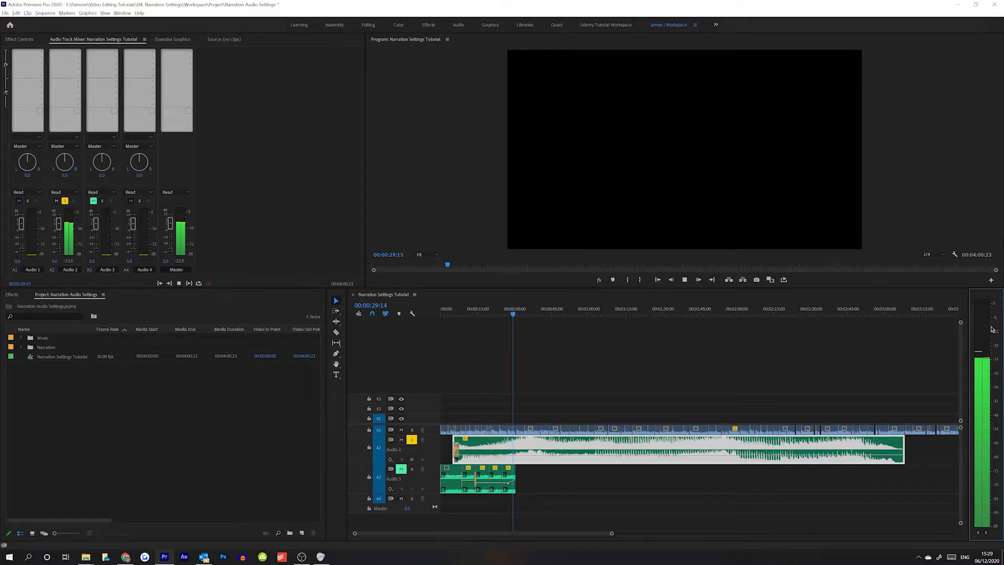
{"action": "key", "text": "space"}
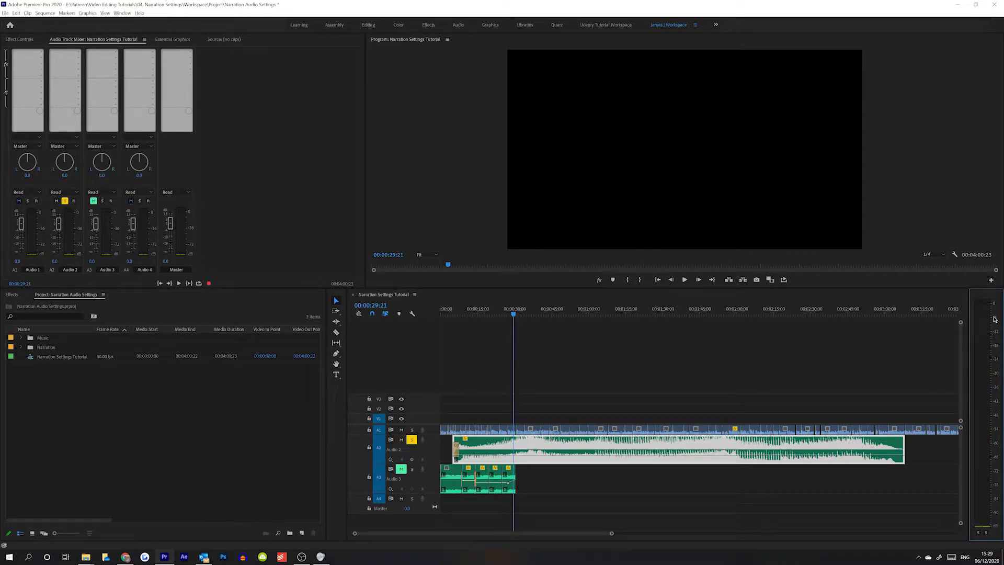
Raise the music clip's volume on A2 and turn off the track's solo
{"action": "left_click", "coordinate": [487, 310]}
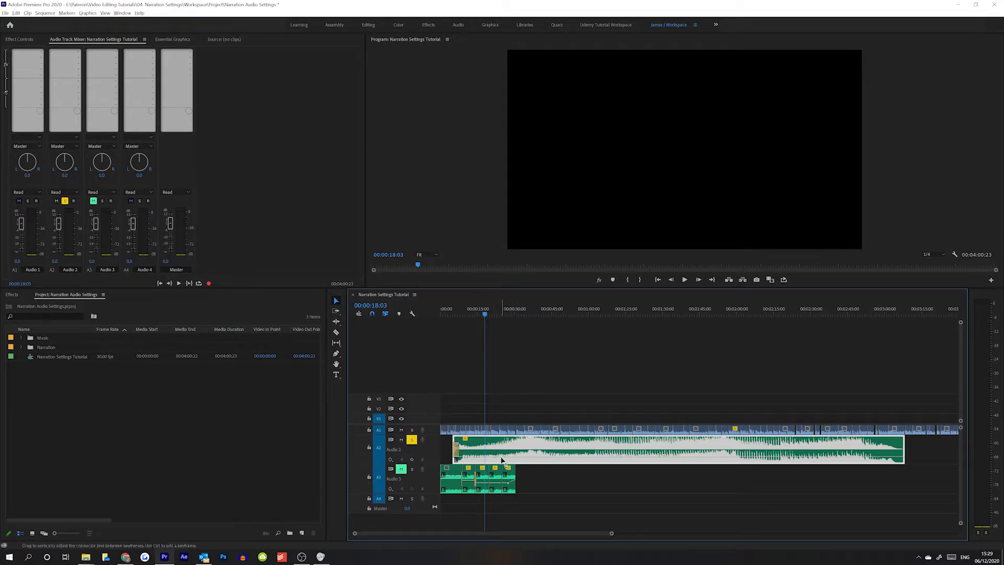
{"action": "left_click_drag", "start_coordinate": [497, 459], "coordinate": [496, 447]}
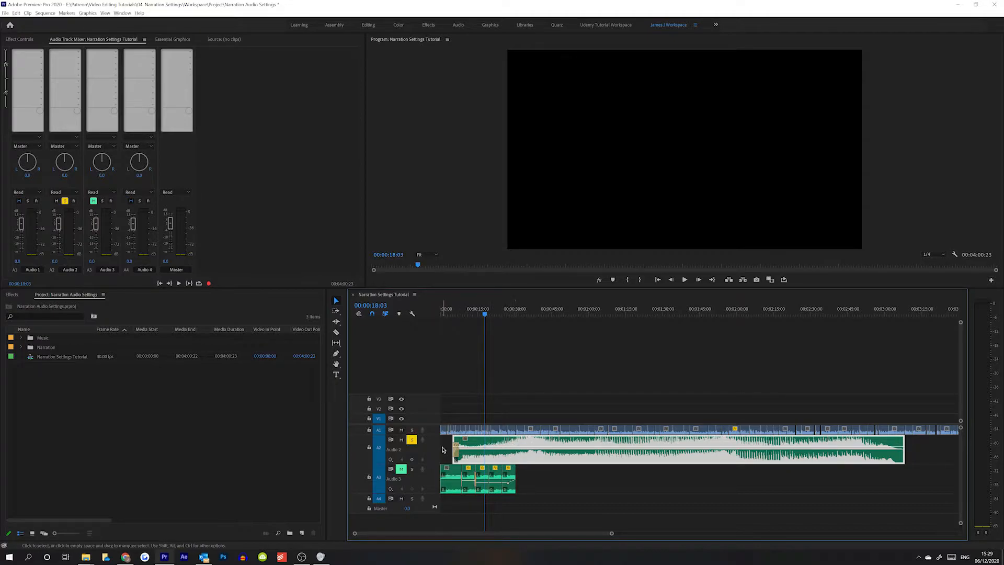
{"action": "left_click", "coordinate": [414, 442]}
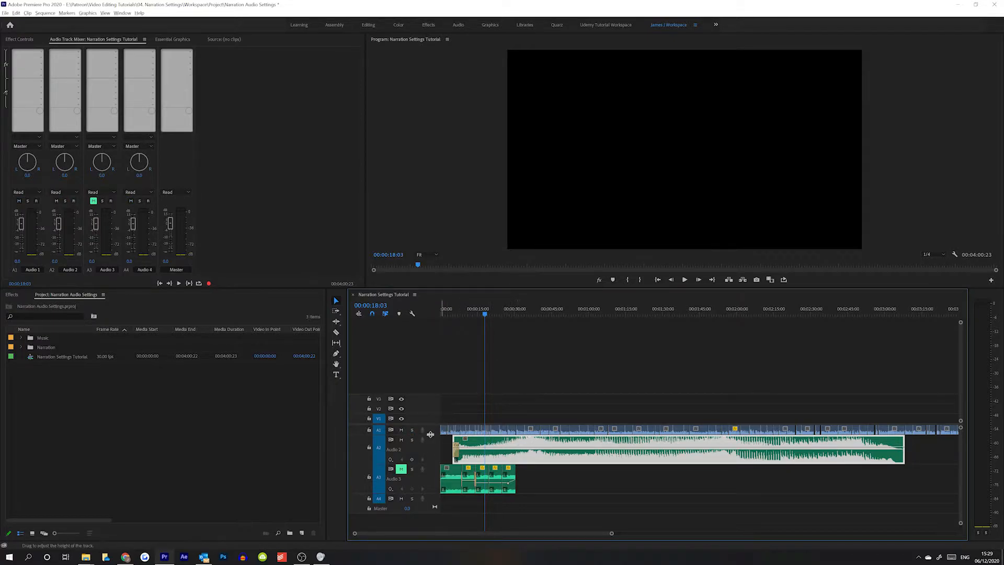
Solo narration track A1 briefly, turn its solo off again and unmute track A3
{"action": "left_click", "coordinate": [412, 429]}
{"action": "left_click_drag", "start_coordinate": [554, 400], "coordinate": [443, 431]}
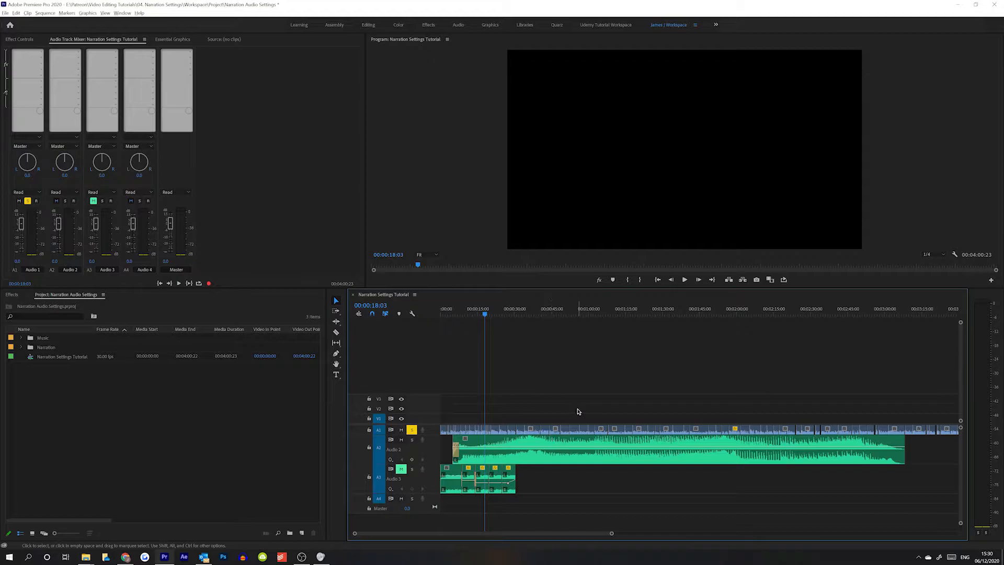
{"action": "left_click", "coordinate": [411, 429]}
{"action": "left_click", "coordinate": [401, 469]}
Collapse audio tracks A3 and A2 to their minimum height
{"action": "double_click", "coordinate": [435, 477]}
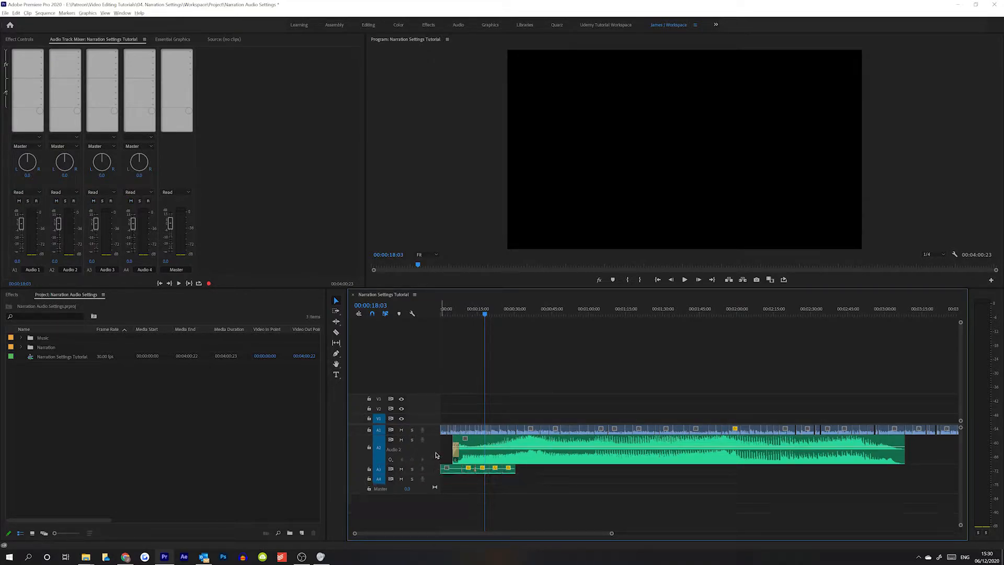
{"action": "double_click", "coordinate": [436, 453]}
{"action": "double_click", "coordinate": [436, 452]}
{"action": "double_click", "coordinate": [422, 468]}
{"action": "key", "text": "minus"}
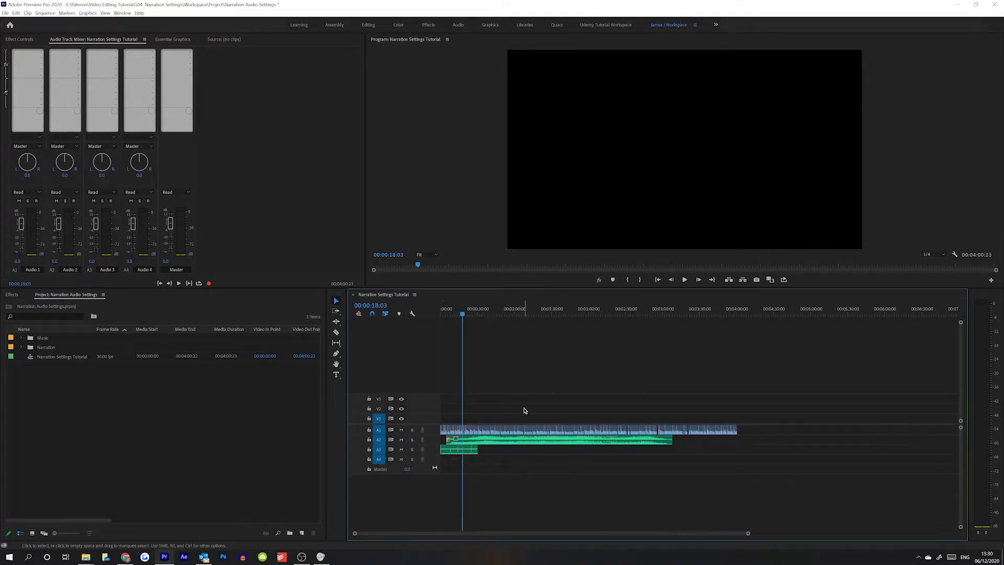
{"action": "key", "text": "minus"}
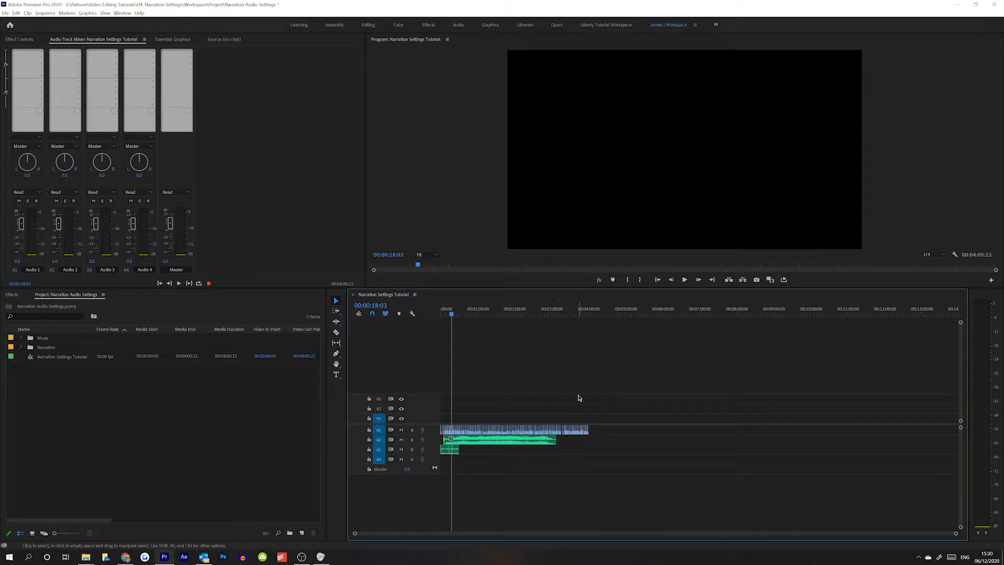
{"action": "key", "text": "equal"}
{"action": "key", "text": "equal"}
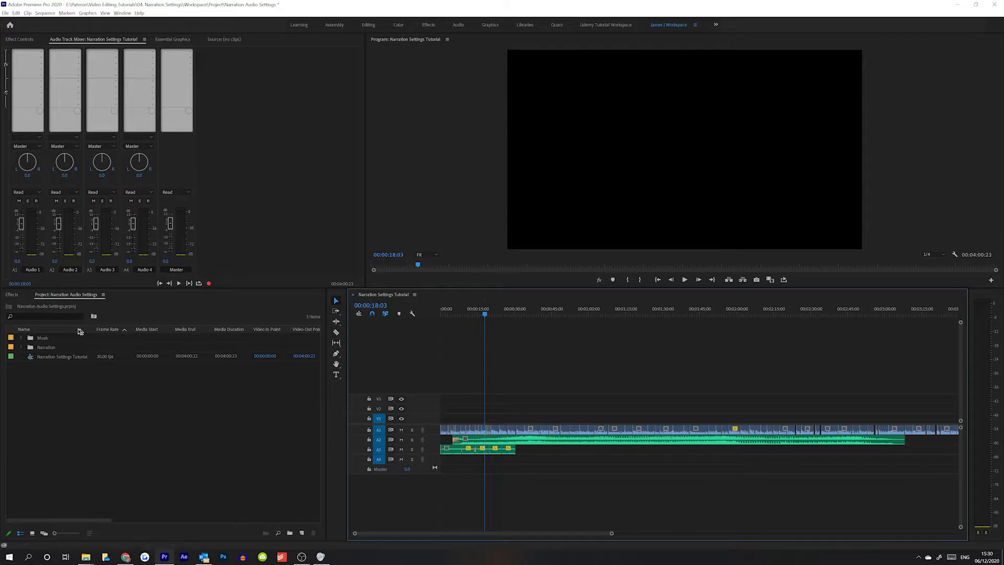
Search the effects for "multi" and apply the Multiband Compressor to the narration clip at about 21 seconds on A1
{"action": "left_click", "coordinate": [12, 295]}
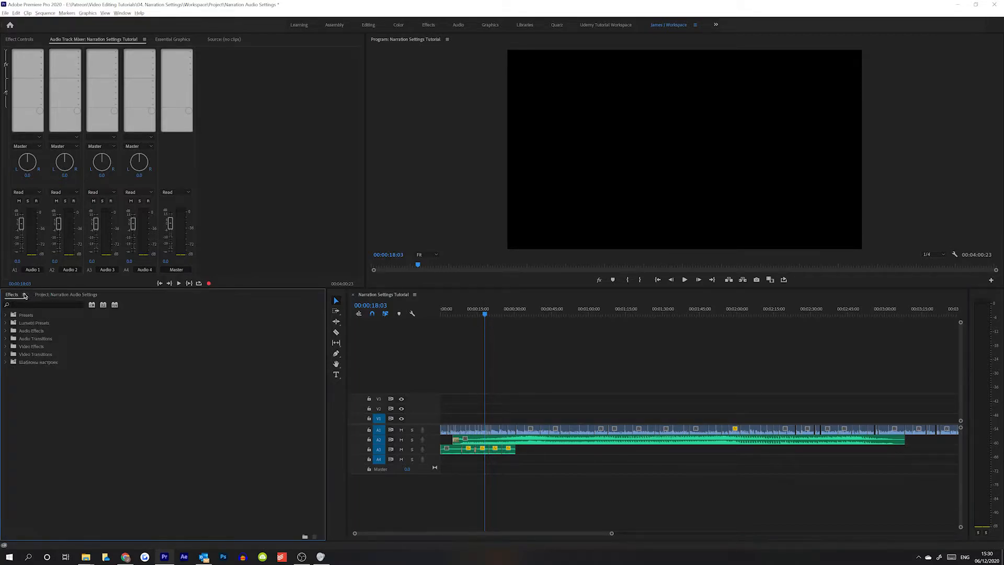
{"action": "left_click", "coordinate": [27, 304]}
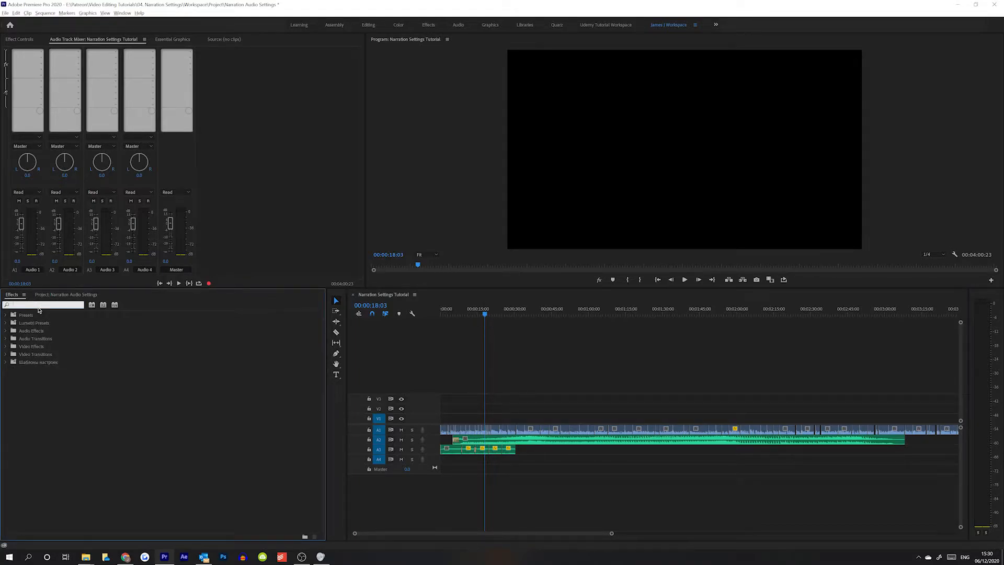
{"action": "type", "text": "mul"}
{"action": "key", "text": "BackSpace"}
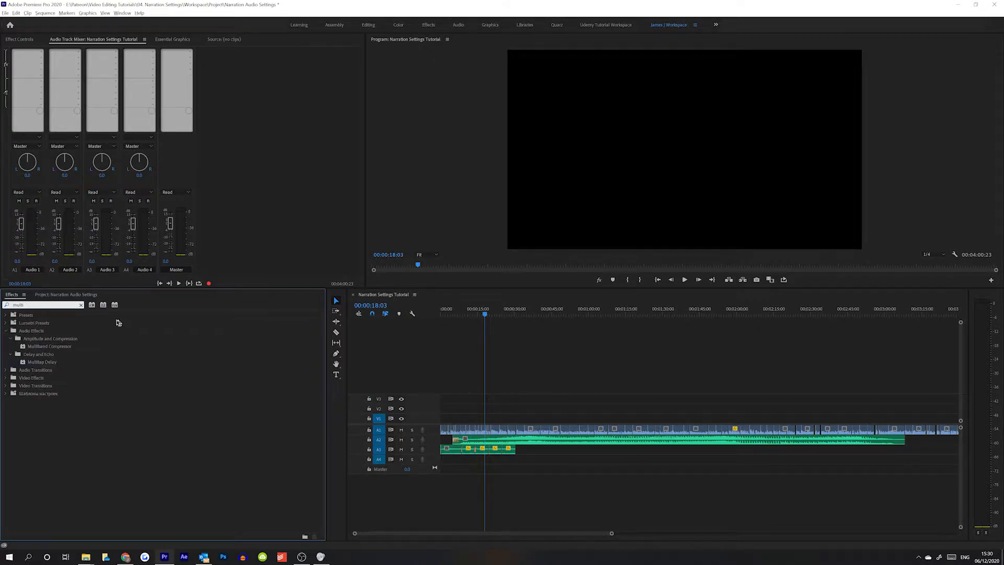
{"action": "left_click", "coordinate": [95, 353]}
{"action": "left_click", "coordinate": [74, 347]}
{"action": "left_click_drag", "start_coordinate": [34, 348], "coordinate": [495, 432]}
{"action": "scroll", "coordinate": [492, 408], "scroll_direction": "up", "scroll_amount": 3}
{"action": "scroll", "coordinate": [494, 405], "scroll_direction": "down", "scroll_amount": 1}
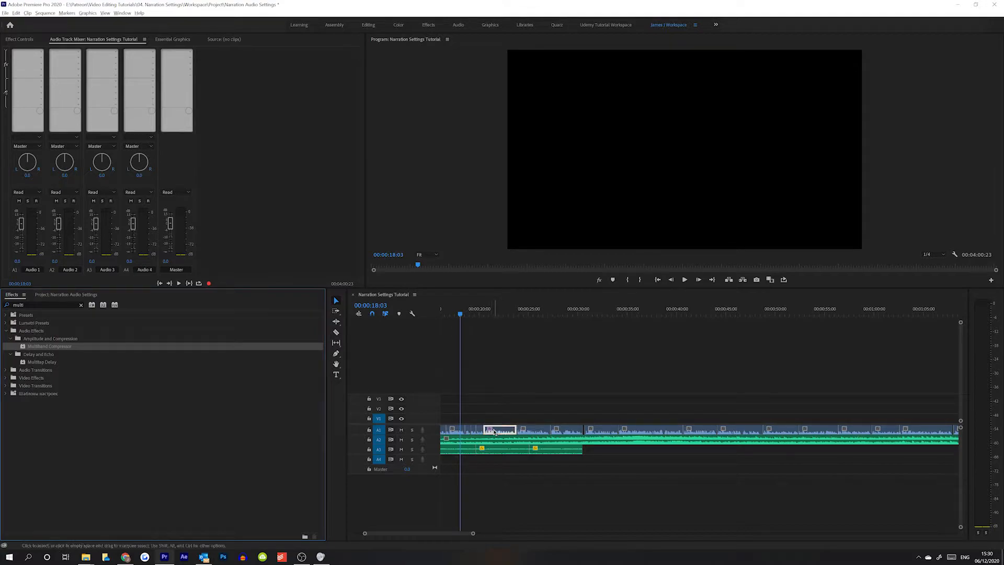
Show the narration clip's effect controls and select its Multiband Compressor effect
{"action": "left_click", "coordinate": [466, 314]}
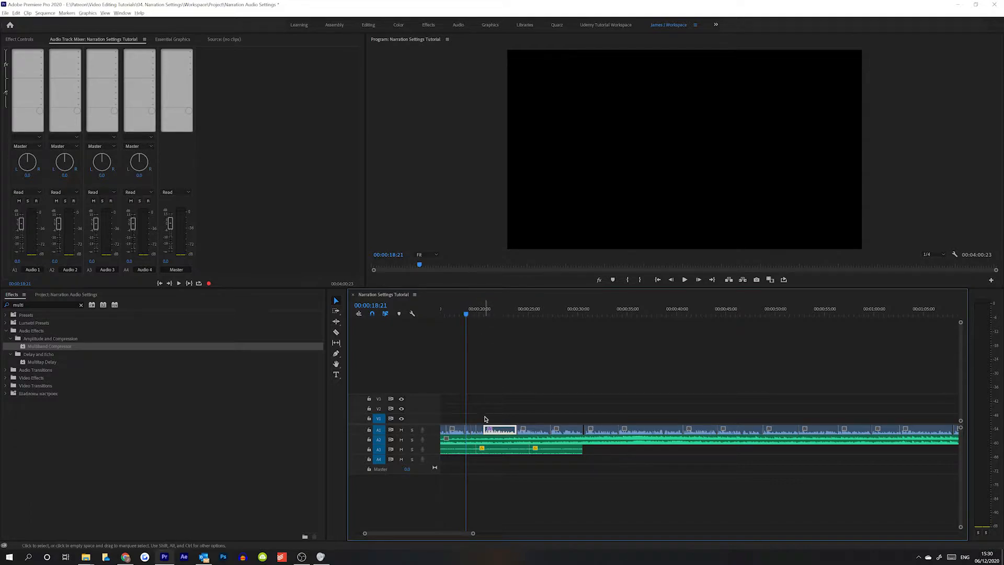
{"action": "key", "text": "minus"}
{"action": "key", "text": "minus"}
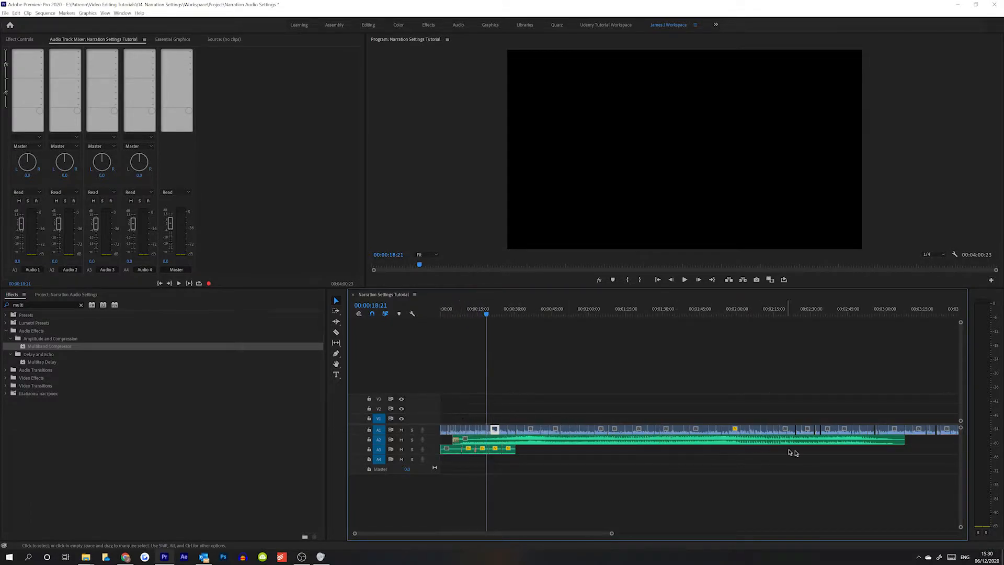
{"action": "key", "text": "equal"}
{"action": "key", "text": "equal"}
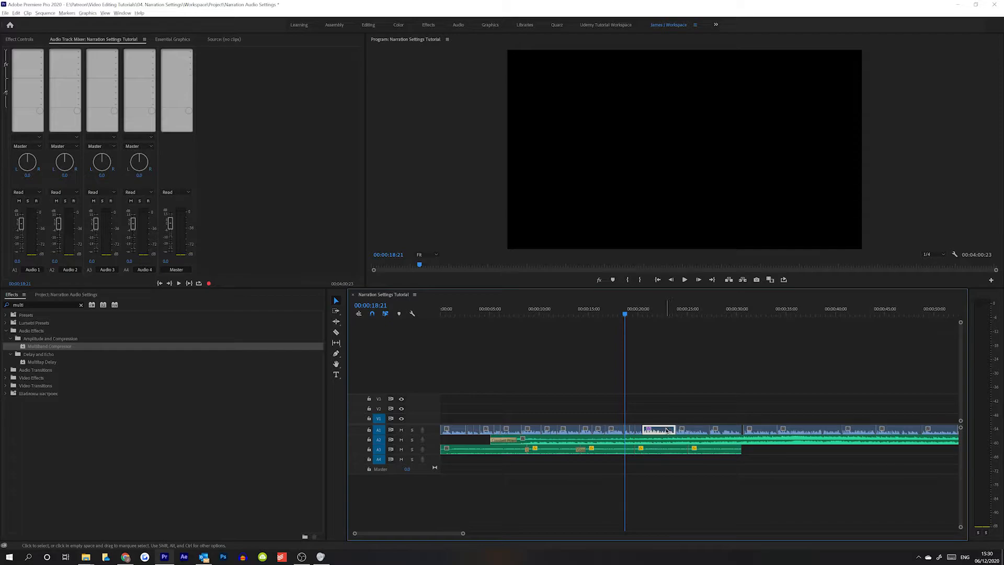
{"action": "left_click", "coordinate": [172, 58]}
{"action": "left_click", "coordinate": [21, 39]}
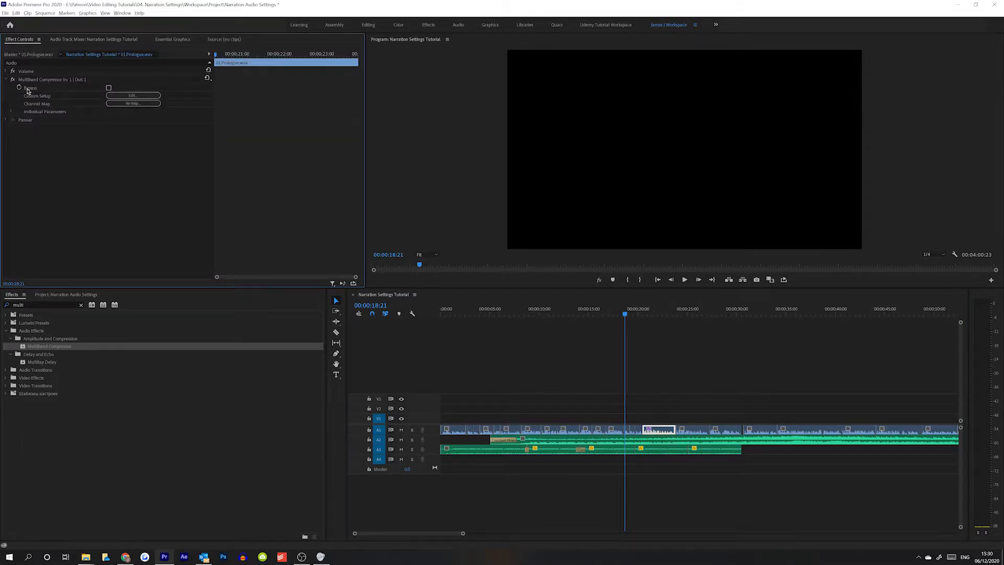
{"action": "left_click", "coordinate": [46, 80]}
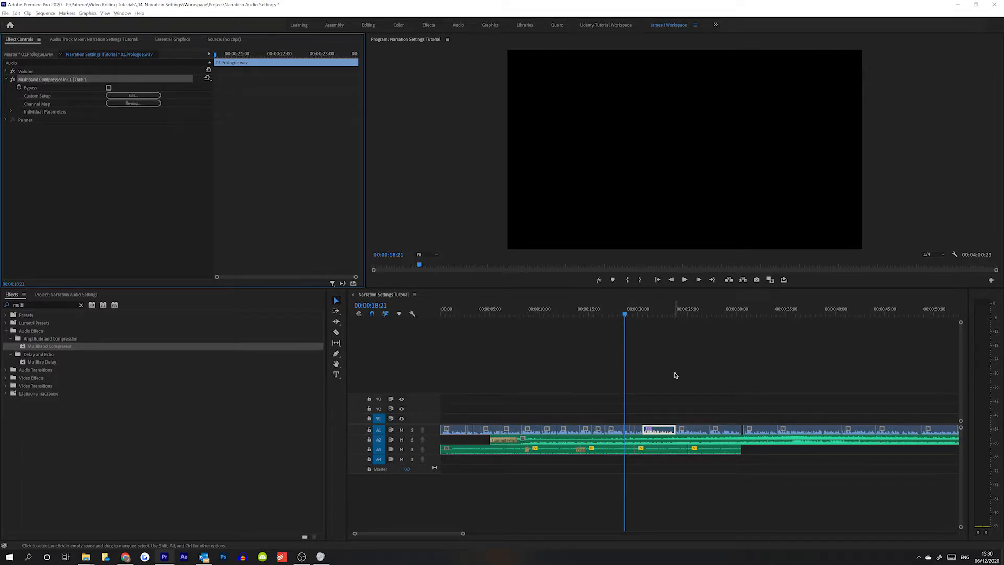
Copy the Multiband Compressor onto all narration clips on A1 and check the effects of the clip at about 14 seconds
{"action": "left_click", "coordinate": [675, 376]}
{"action": "key", "text": "minus"}
{"action": "key", "text": "minus"}
{"action": "key", "text": "minus"}
{"action": "left_click_drag", "start_coordinate": [777, 422], "coordinate": [479, 421]}
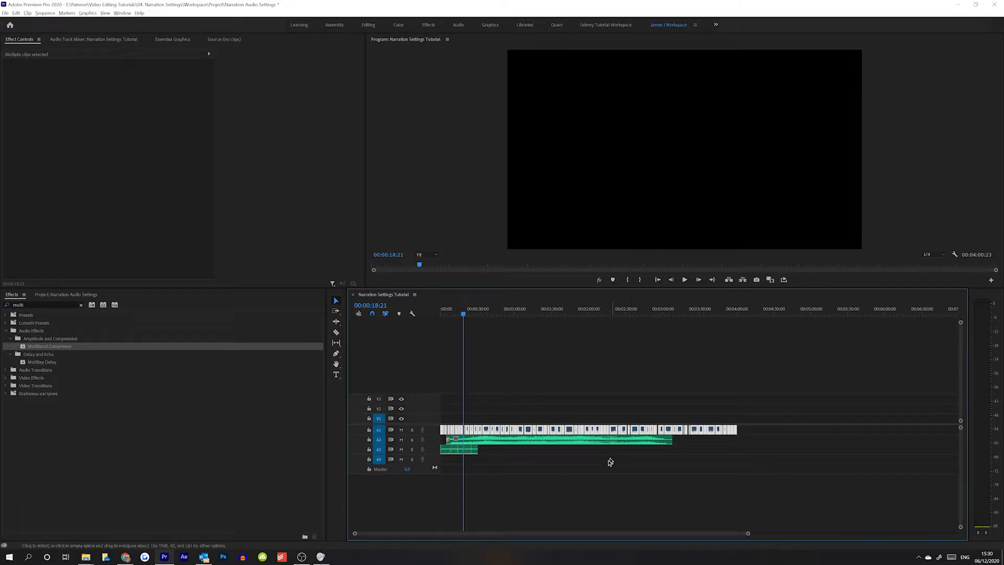
{"action": "left_click", "coordinate": [521, 446]}
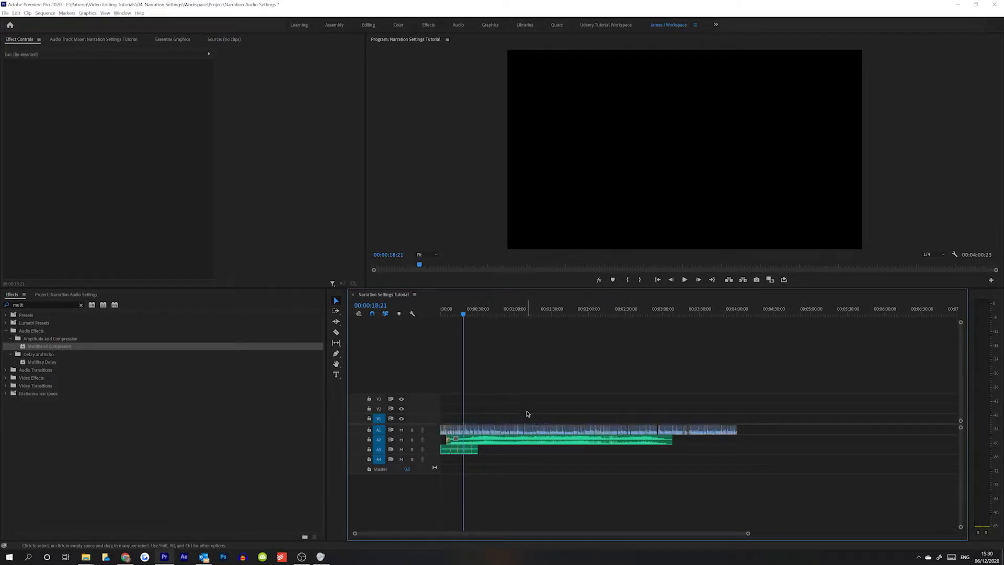
{"action": "key", "text": "equal"}
{"action": "key", "text": "equal"}
{"action": "key", "text": "equal"}
{"action": "left_click", "coordinate": [582, 430]}
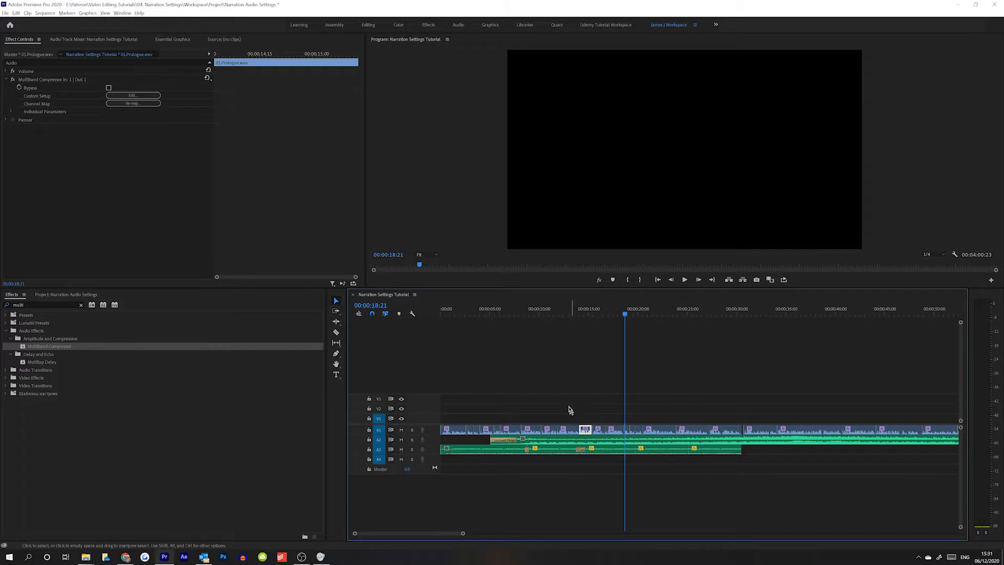
Undo the pasted compressor effects and delete the Multiband Compressor from the narration clip at about 21 seconds
{"action": "key", "text": "ctrl+z"}
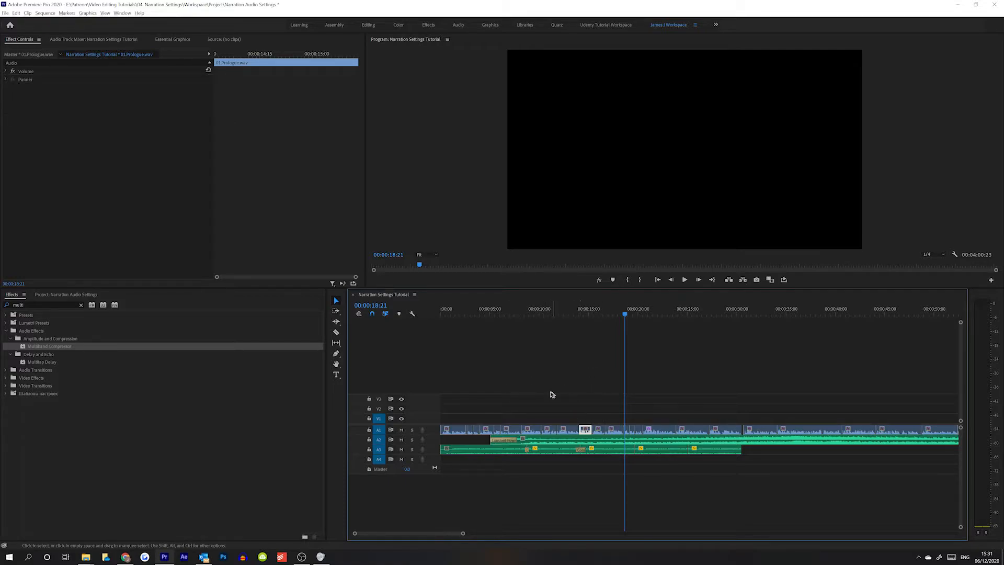
{"action": "left_click", "coordinate": [648, 430]}
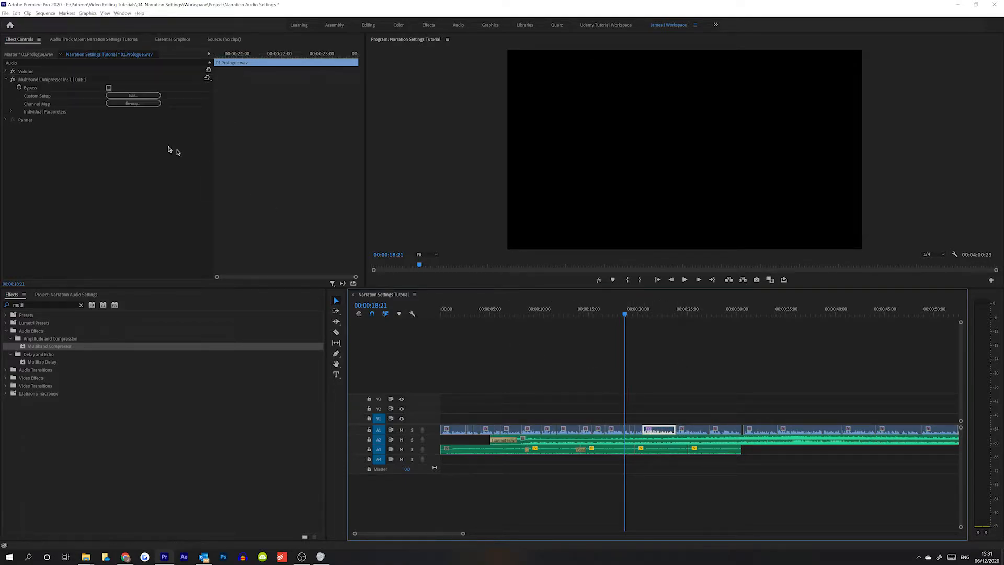
{"action": "left_click", "coordinate": [40, 79]}
{"action": "key", "text": "Delete"}
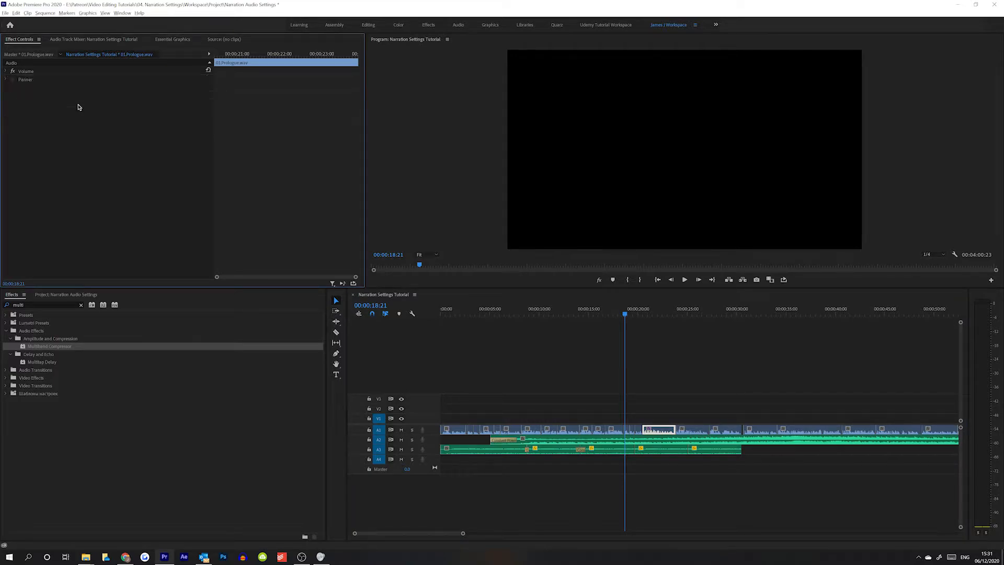
Select all the narration clips on A1 and clear the selection again
{"action": "left_click", "coordinate": [646, 416]}
{"action": "key", "text": "minus"}
{"action": "key", "text": "minus"}
{"action": "key", "text": "minus"}
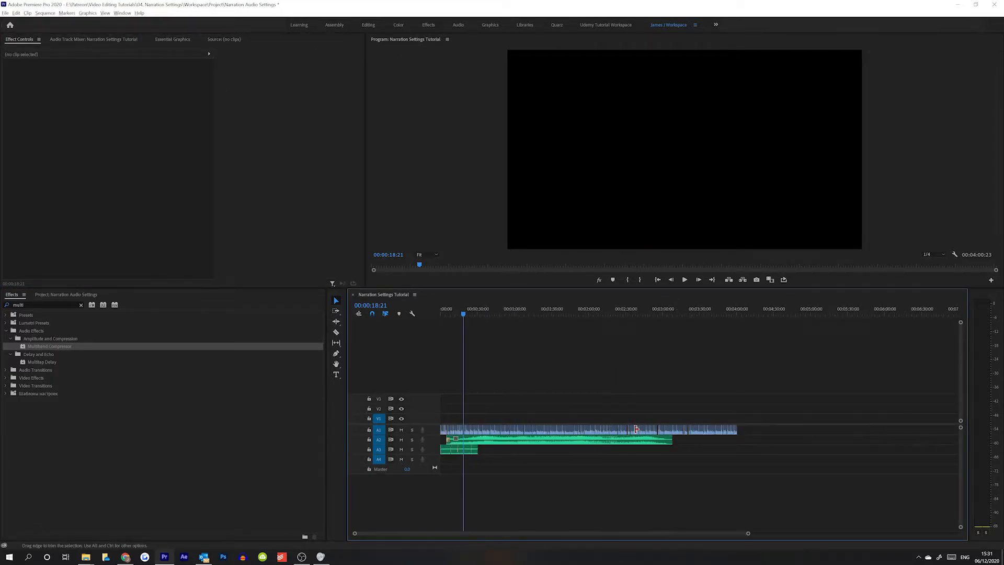
{"action": "left_click_drag", "start_coordinate": [800, 431], "coordinate": [390, 426]}
{"action": "left_click", "coordinate": [455, 415]}
Bring up the Audio Track Mixer, then hide and reshow its effects and sends section
{"action": "left_click", "coordinate": [104, 45]}
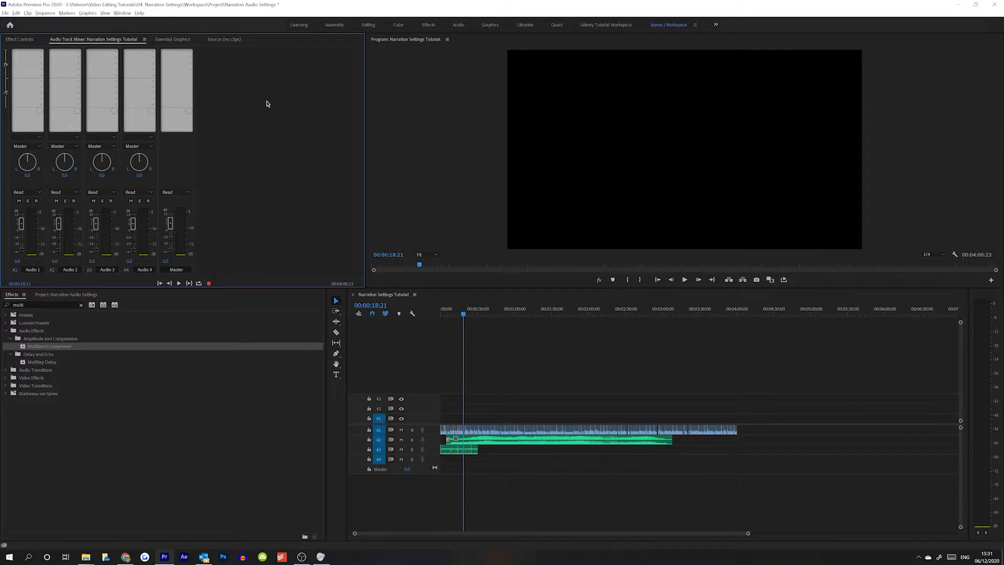
{"action": "left_click", "coordinate": [6, 53]}
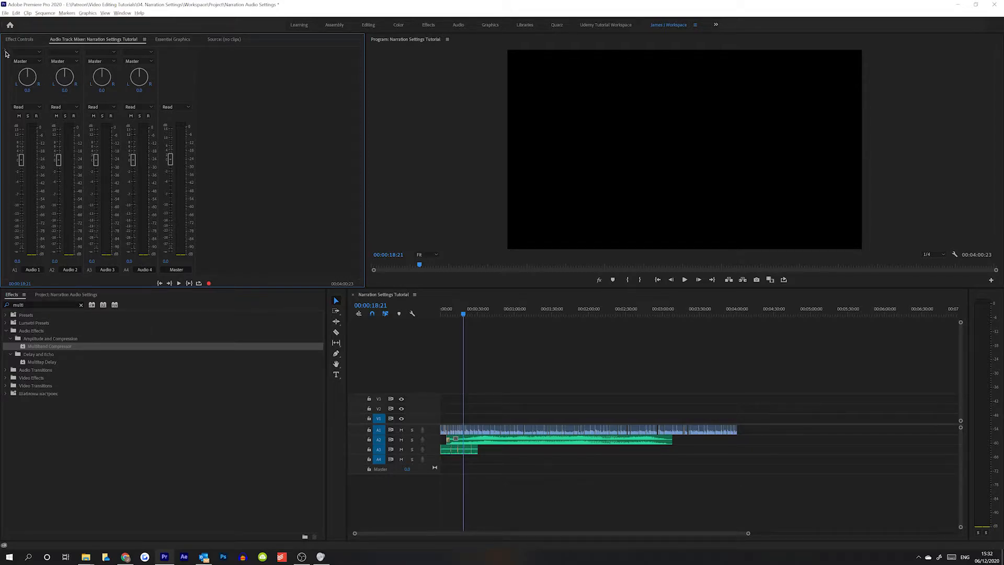
{"action": "left_click", "coordinate": [7, 51]}
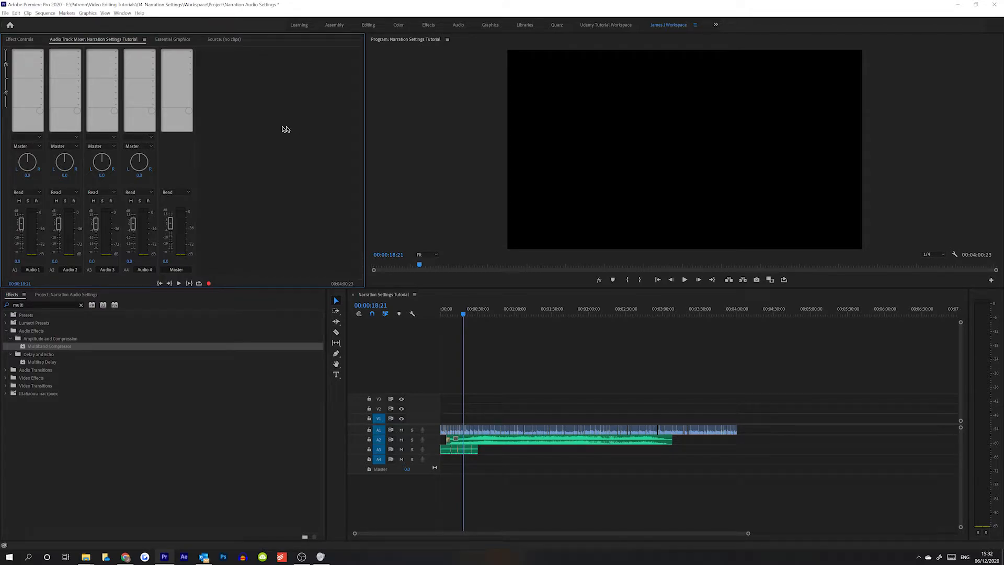
Check where the sequence's Audio Track Mixer is enabled and close the mixer
{"action": "left_click", "coordinate": [121, 13]}
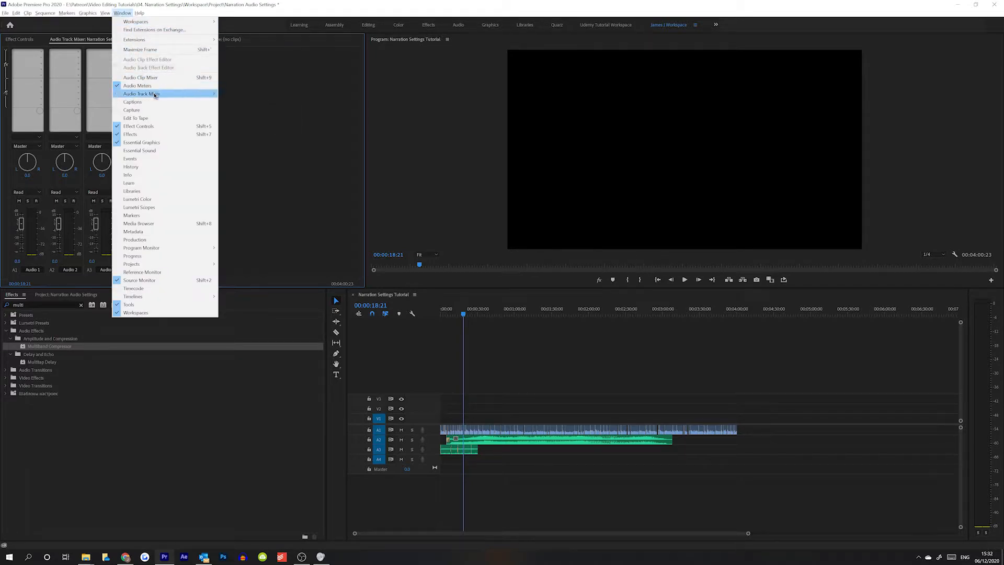
{"action": "mouse_move", "coordinate": [156, 95]}
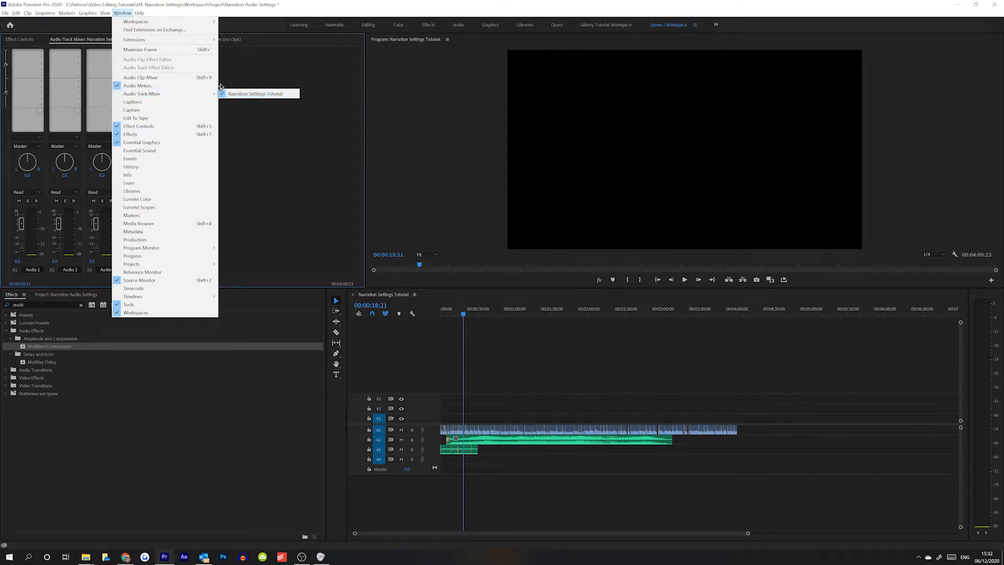
{"action": "left_click", "coordinate": [260, 73]}
{"action": "right_click", "coordinate": [77, 41]}
{"action": "left_click", "coordinate": [86, 46]}
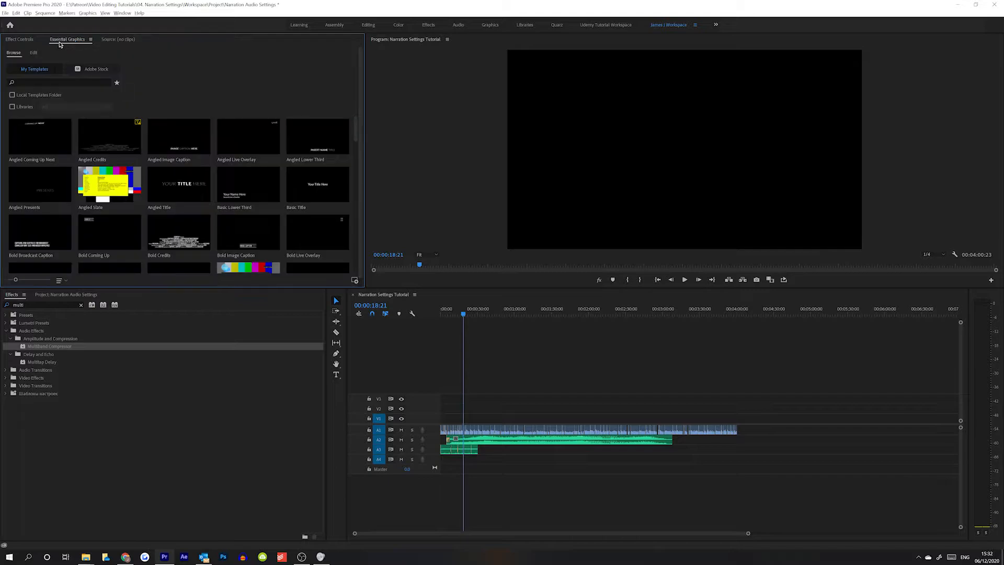
Reopen the Audio Track Mixer directly after Effect Controls and show its effects and sends section
{"action": "left_click", "coordinate": [121, 13]}
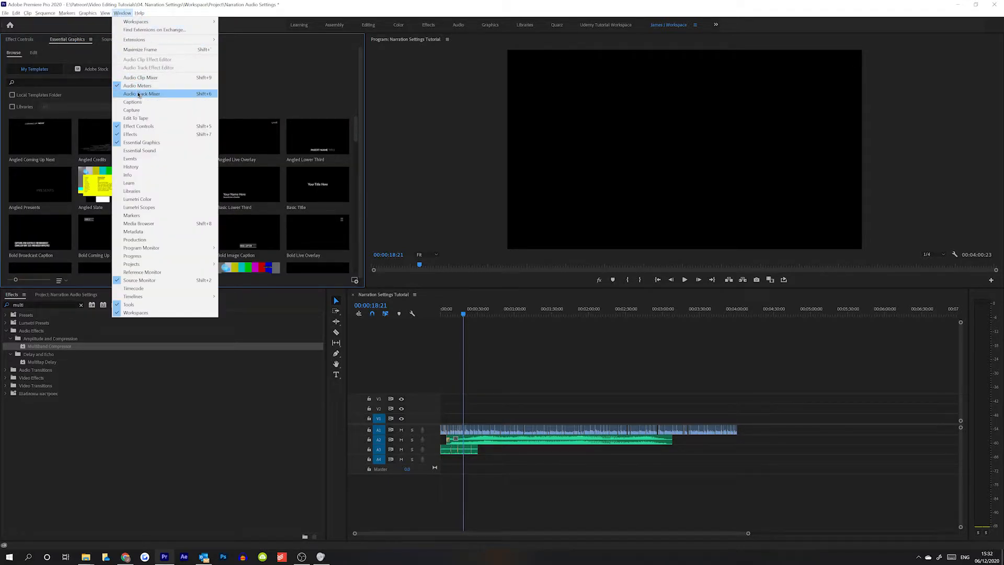
{"action": "left_click", "coordinate": [139, 94]}
{"action": "left_click_drag", "start_coordinate": [197, 42], "coordinate": [96, 42]}
{"action": "left_click", "coordinate": [5, 51]}
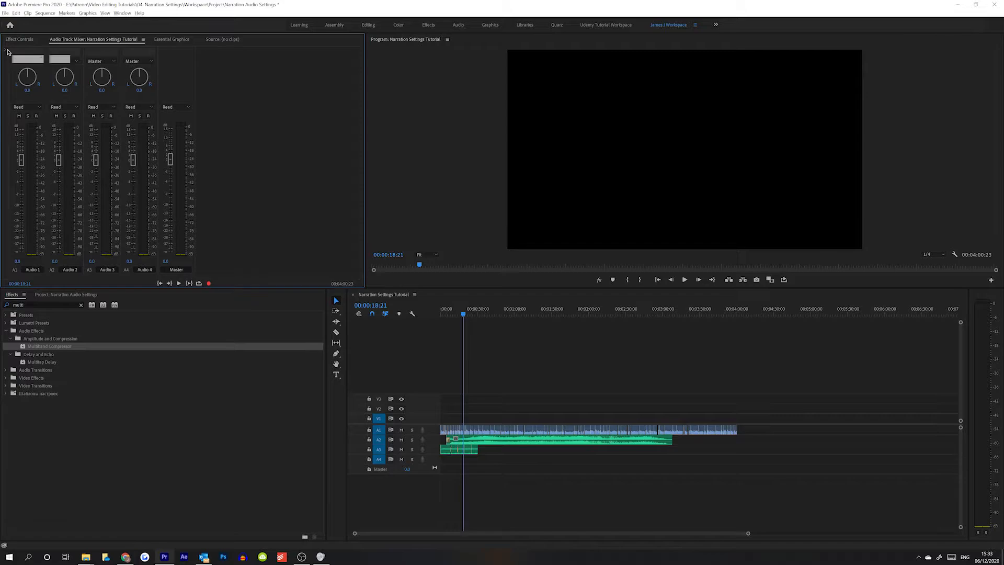
Show the mixer's effects and sends section, and solo track A1 with the playhead at the sequence start
{"action": "left_click", "coordinate": [6, 51]}
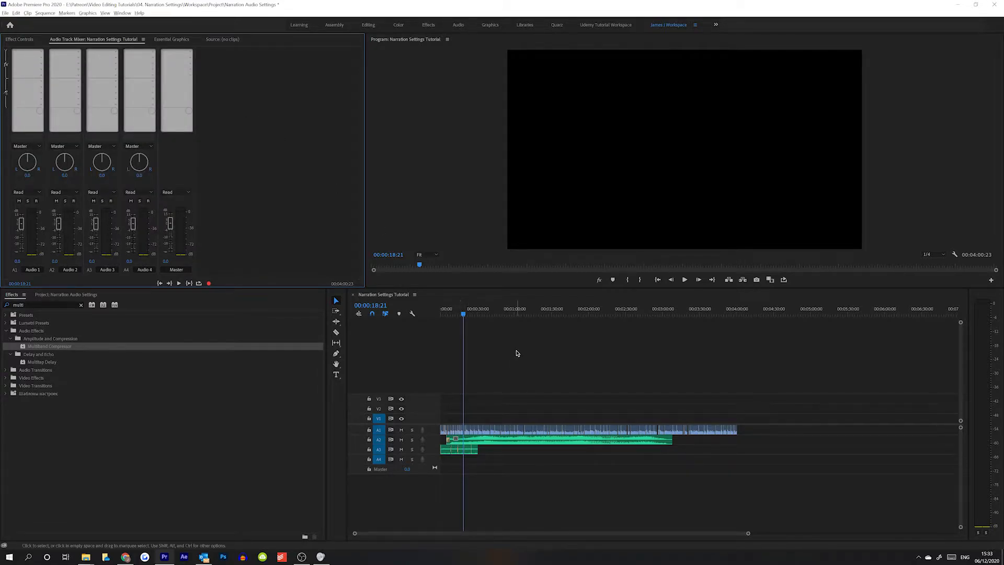
{"action": "left_click", "coordinate": [485, 337]}
{"action": "key", "text": "Home"}
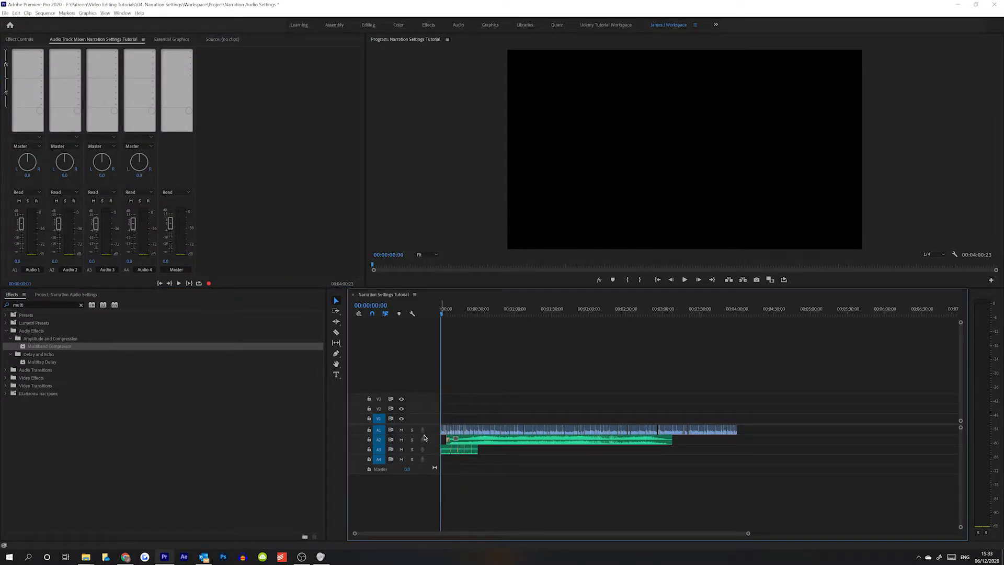
{"action": "left_click", "coordinate": [412, 429]}
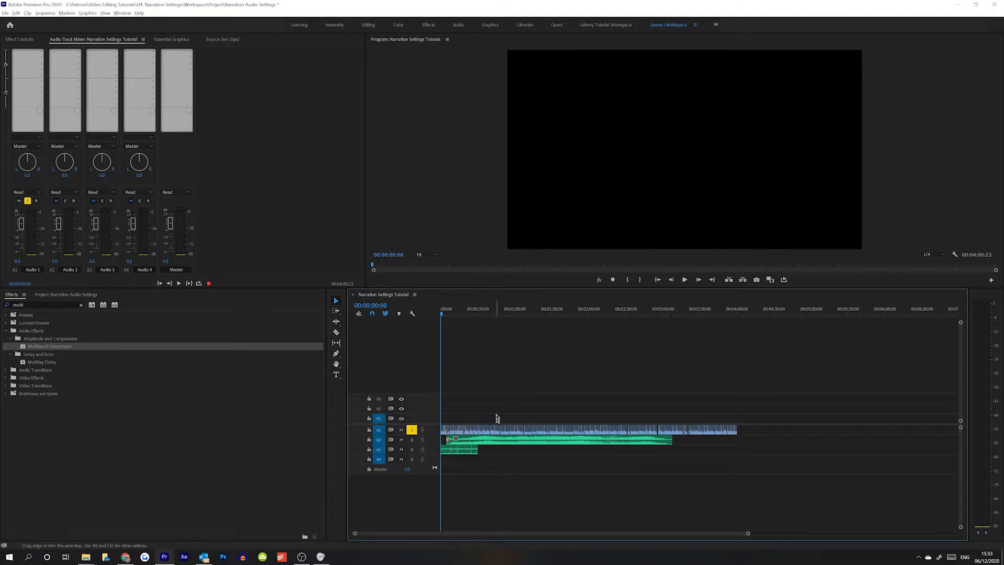
Expand track A1 and play the opening seconds of the soloed narration
{"action": "double_click", "coordinate": [431, 432]}
{"action": "key", "text": "equal"}
{"action": "key", "text": "equal"}
{"action": "key", "text": "equal"}
{"action": "key", "text": "space"}
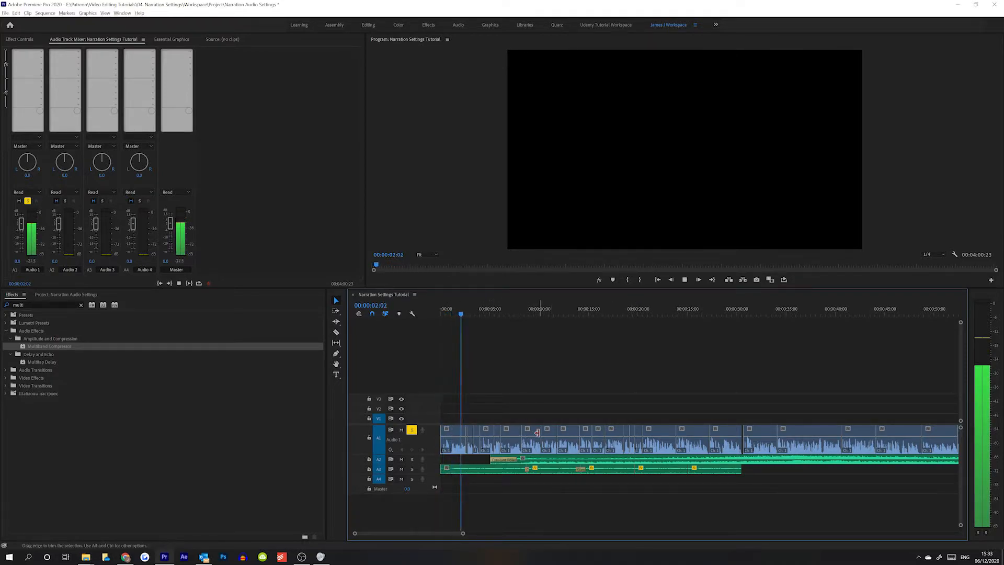
{"action": "key", "text": "space"}
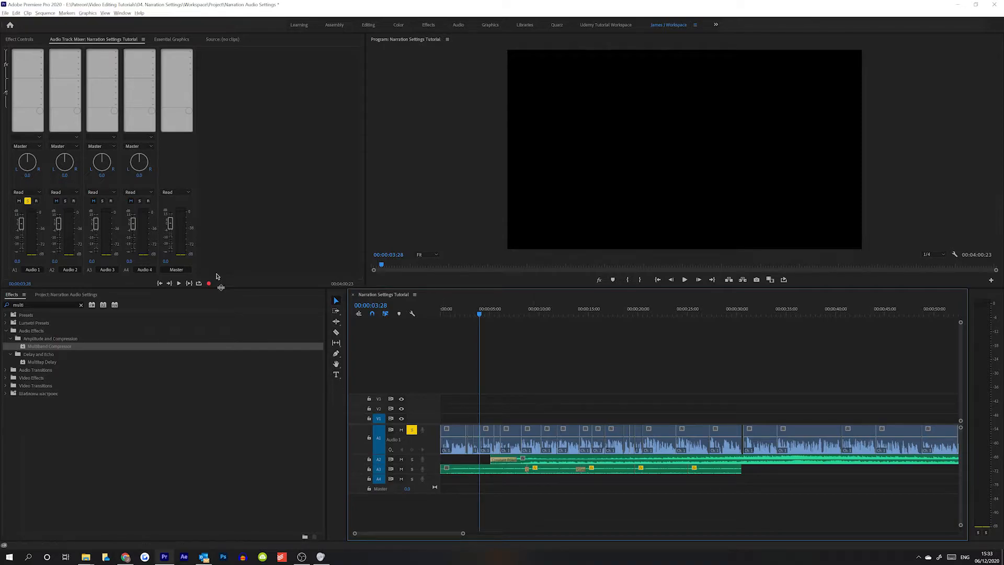
Examine the effect categories available in Audio 1's first effect slot and the narration clips on that track
{"action": "left_click", "coordinate": [37, 53]}
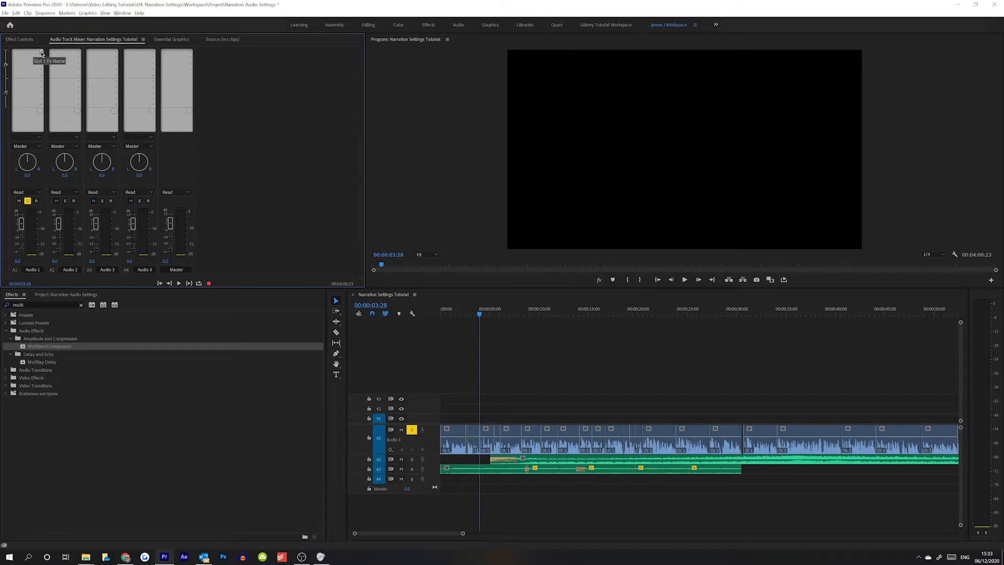
{"action": "left_click", "coordinate": [41, 54]}
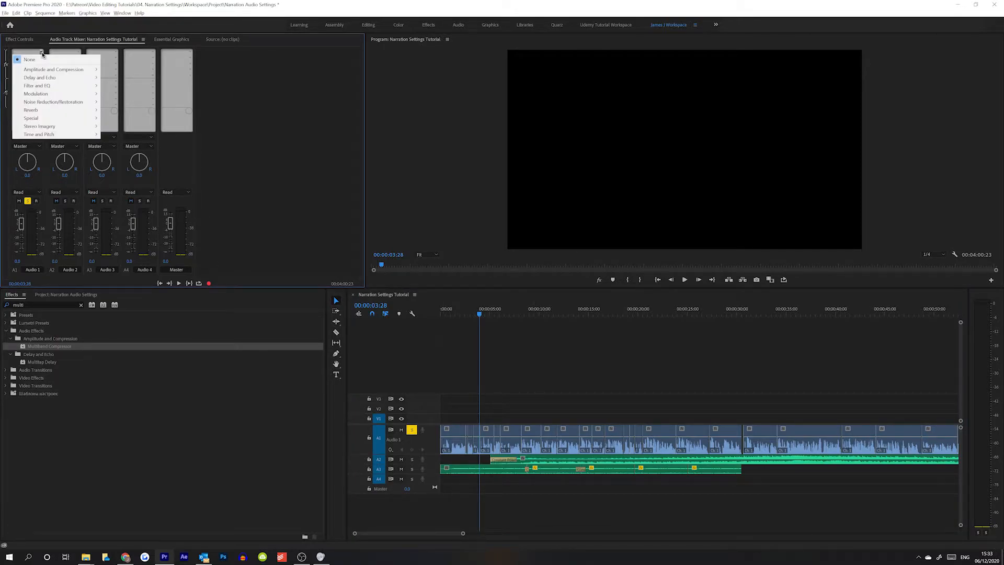
{"action": "mouse_move", "coordinate": [81, 70]}
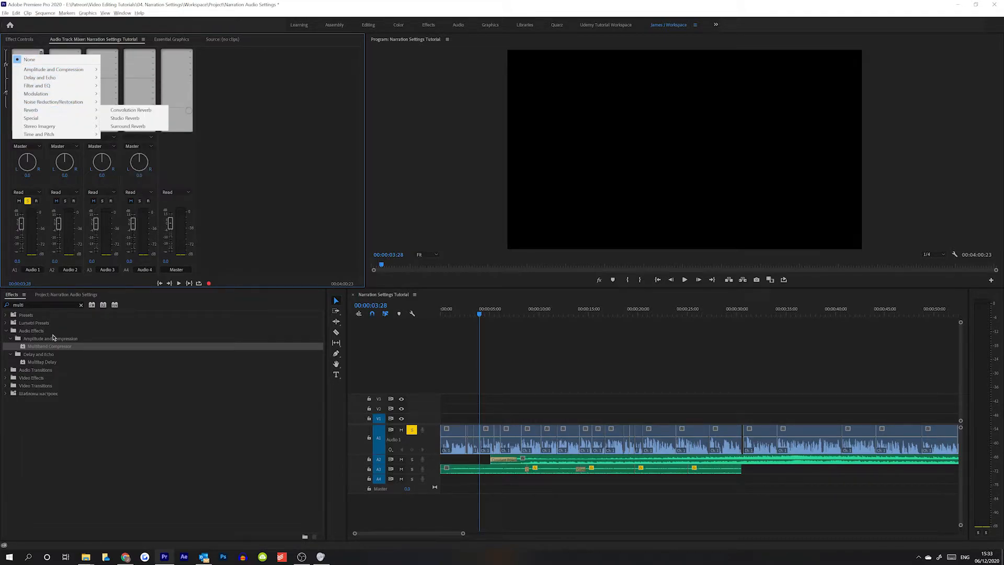
{"action": "left_click", "coordinate": [21, 302]}
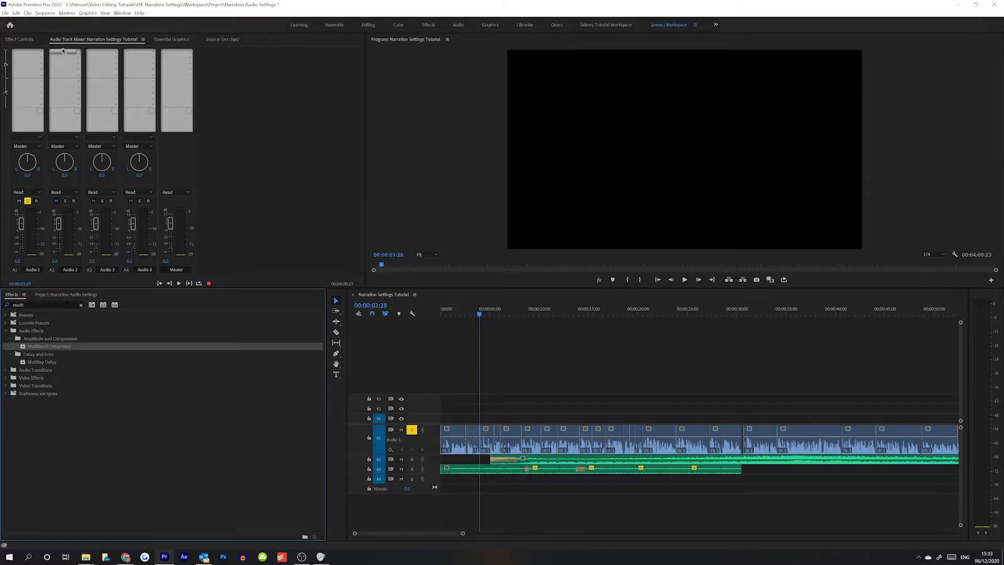
{"action": "left_click", "coordinate": [40, 54]}
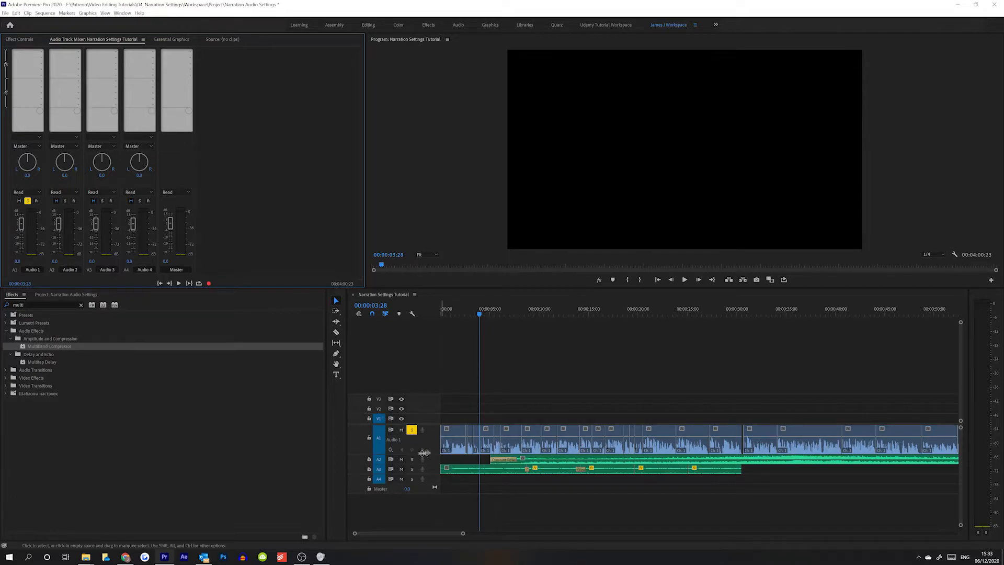
{"action": "left_click_drag", "start_coordinate": [690, 517], "coordinate": [384, 425]}
{"action": "left_click", "coordinate": [464, 412]}
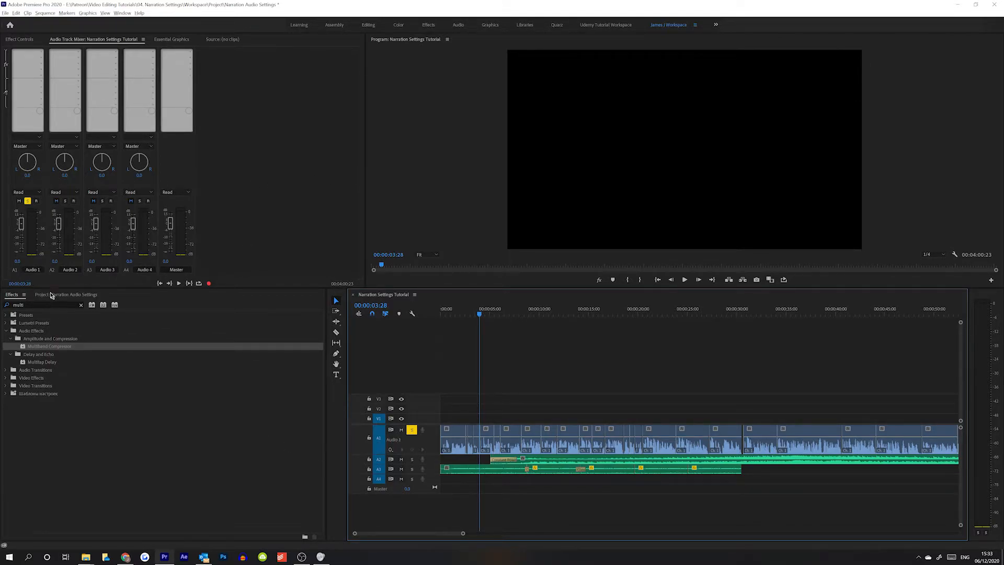
{"action": "left_click", "coordinate": [30, 53]}
{"action": "left_click", "coordinate": [37, 53]}
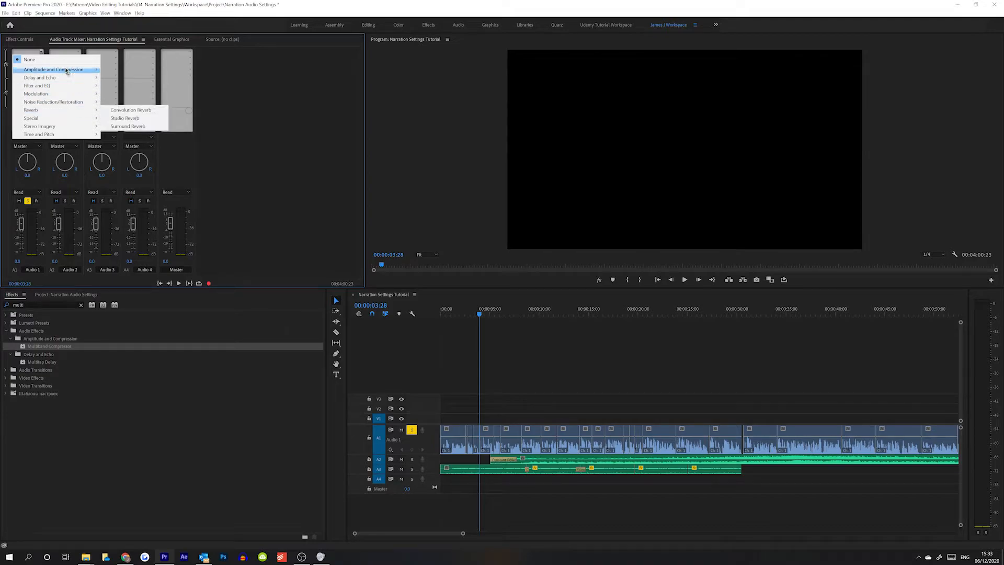
{"action": "left_click", "coordinate": [76, 20]}
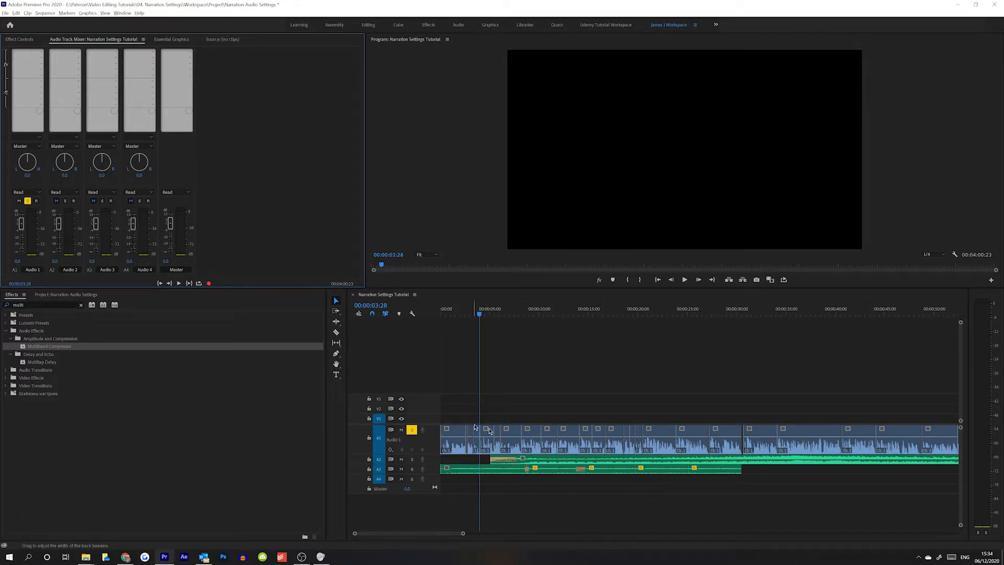
{"action": "left_click", "coordinate": [551, 399]}
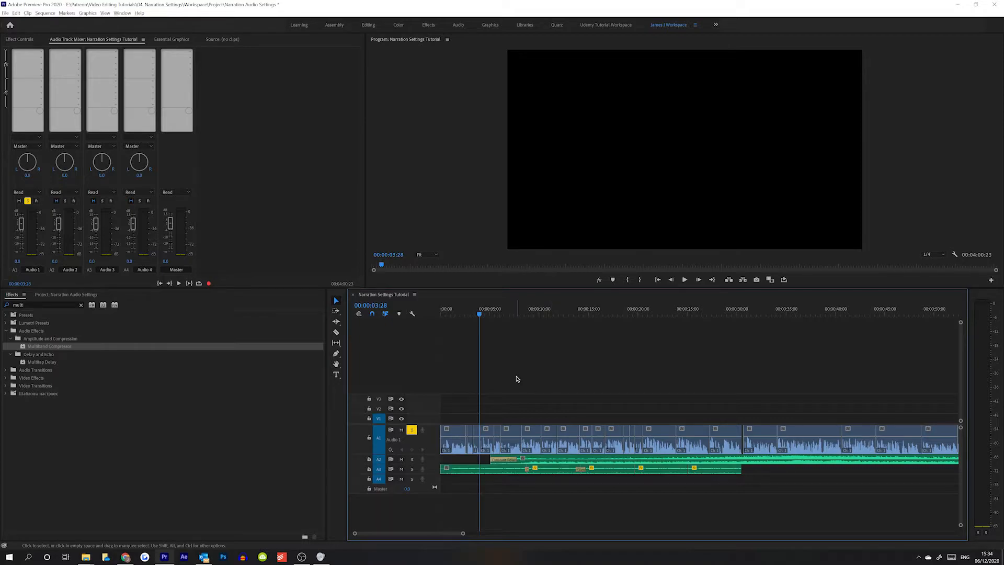
Add a Multiband Compressor to Audio 1's first effect slot and open its editor over the program monitor
{"action": "left_click", "coordinate": [41, 52]}
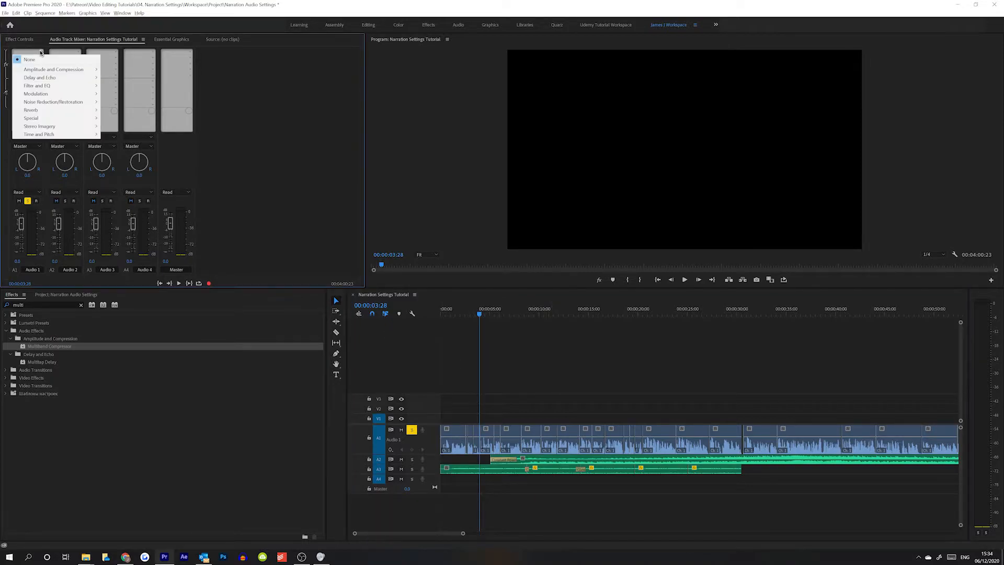
{"action": "mouse_move", "coordinate": [47, 69]}
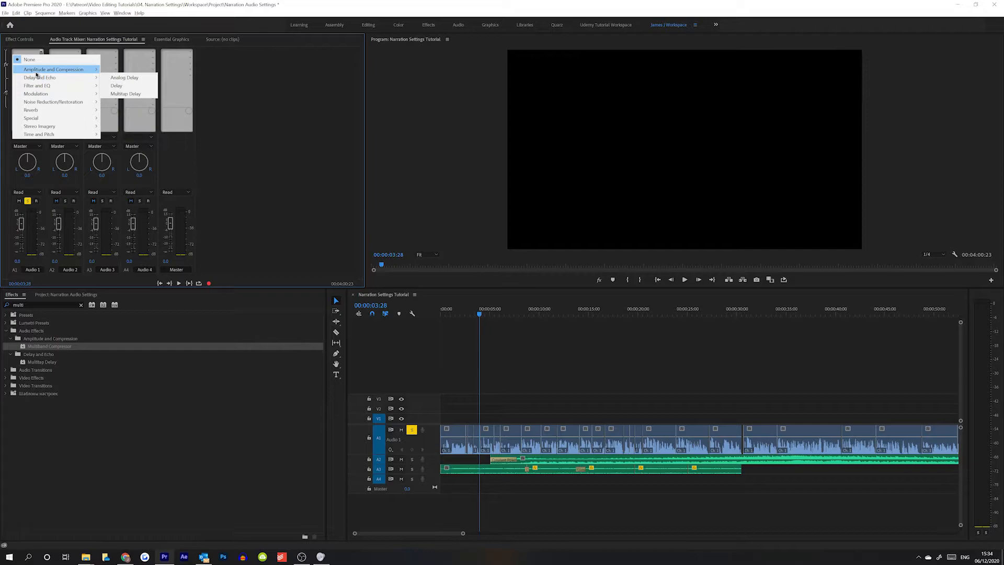
{"action": "mouse_move", "coordinate": [79, 70]}
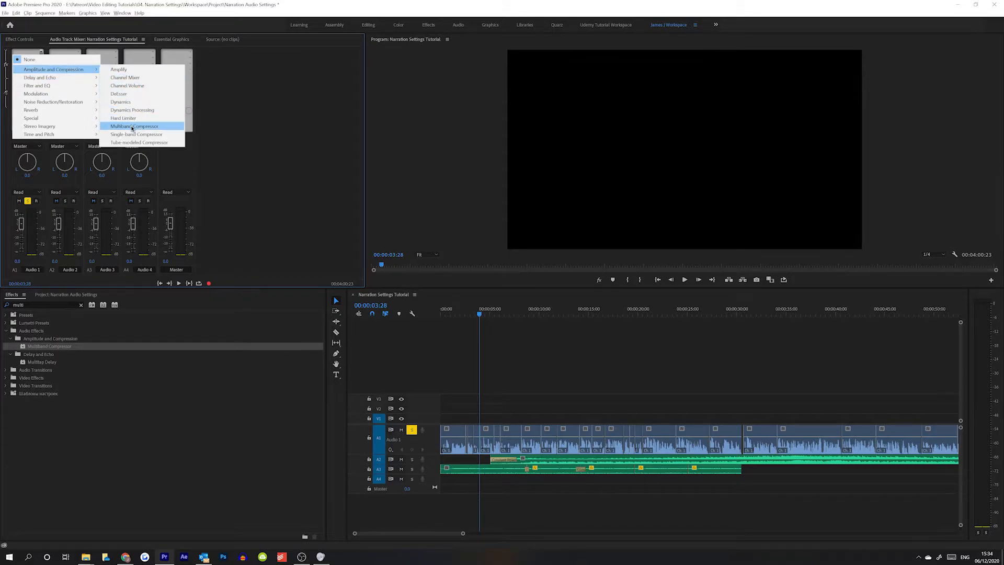
{"action": "left_click", "coordinate": [132, 127]}
{"action": "double_click", "coordinate": [29, 53]}
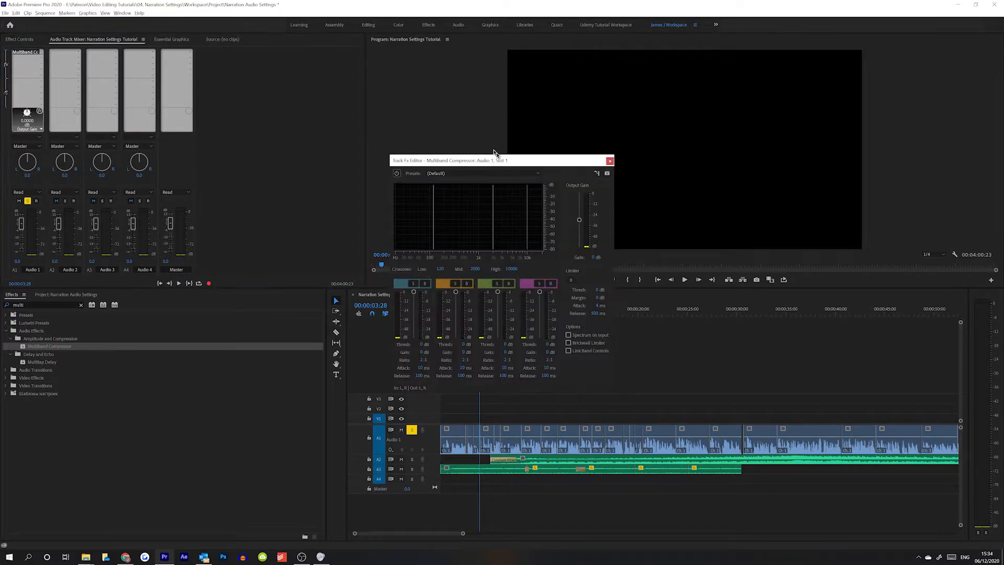
{"action": "left_click_drag", "start_coordinate": [474, 166], "coordinate": [644, 139]}
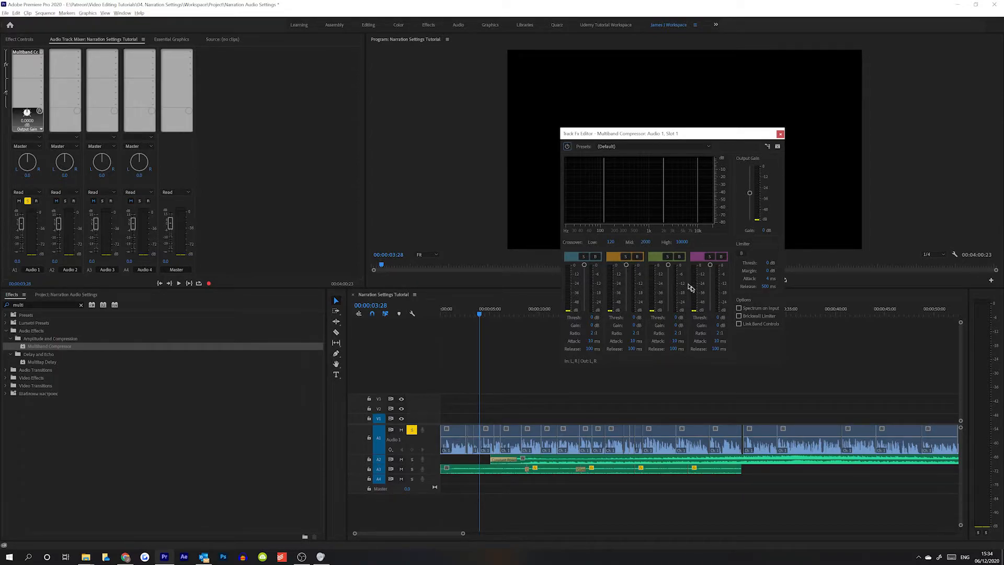
Play the narration in short passages while examining the compressor's frequency spectrum and band meters
{"action": "key", "text": "space"}
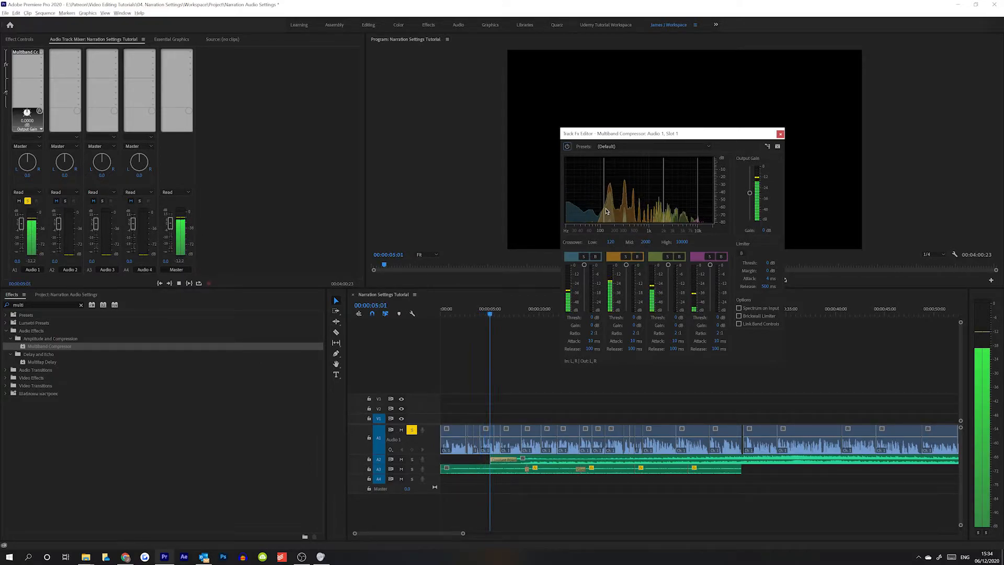
{"action": "key", "text": "space"}
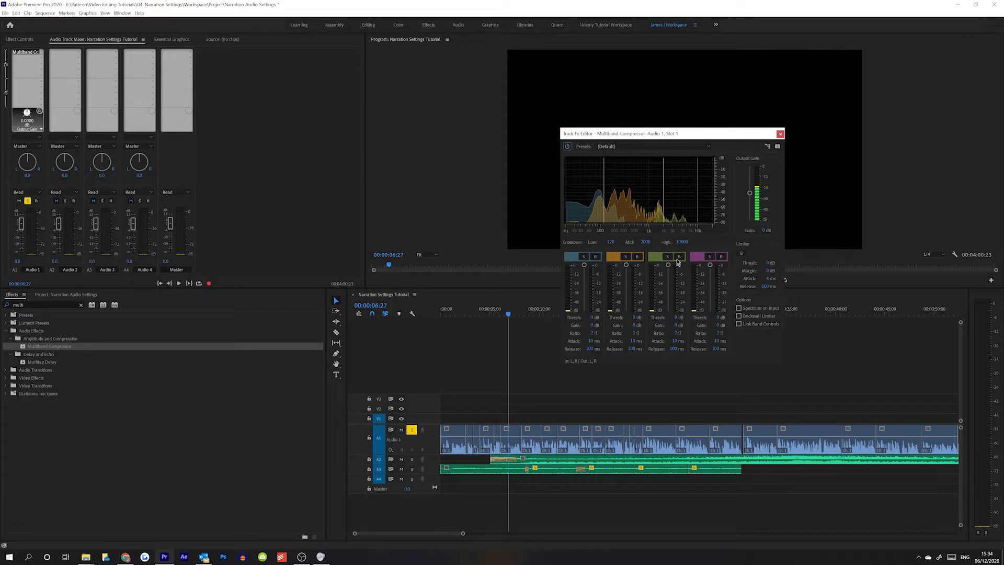
{"action": "mouse_move", "coordinate": [669, 264]}
{"action": "left_mouse_down"}
{"action": "mouse_move", "coordinate": [667, 283]}
{"action": "mouse_move", "coordinate": [667, 260]}
{"action": "left_mouse_up"}
{"action": "key", "text": "space"}
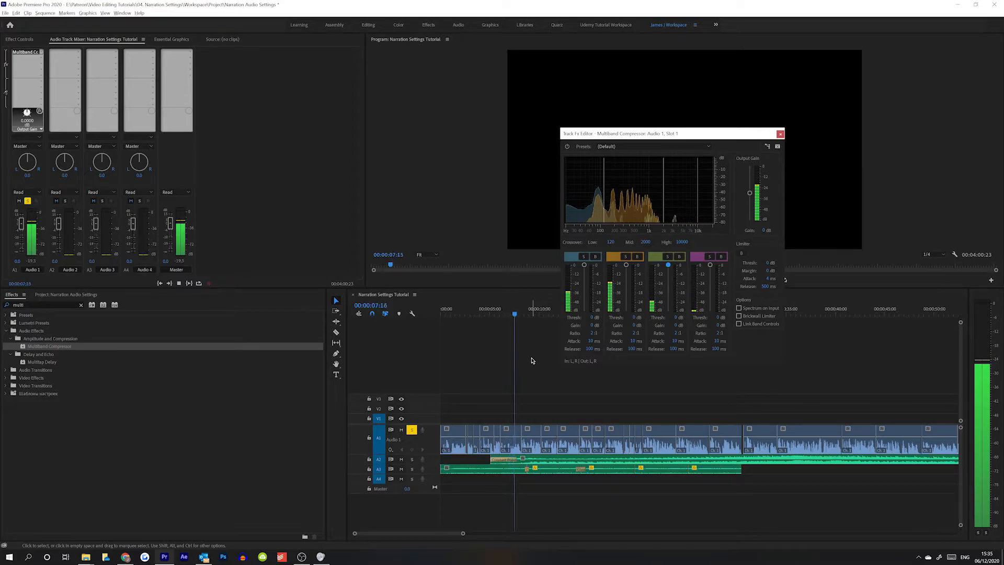
{"action": "key", "text": "space"}
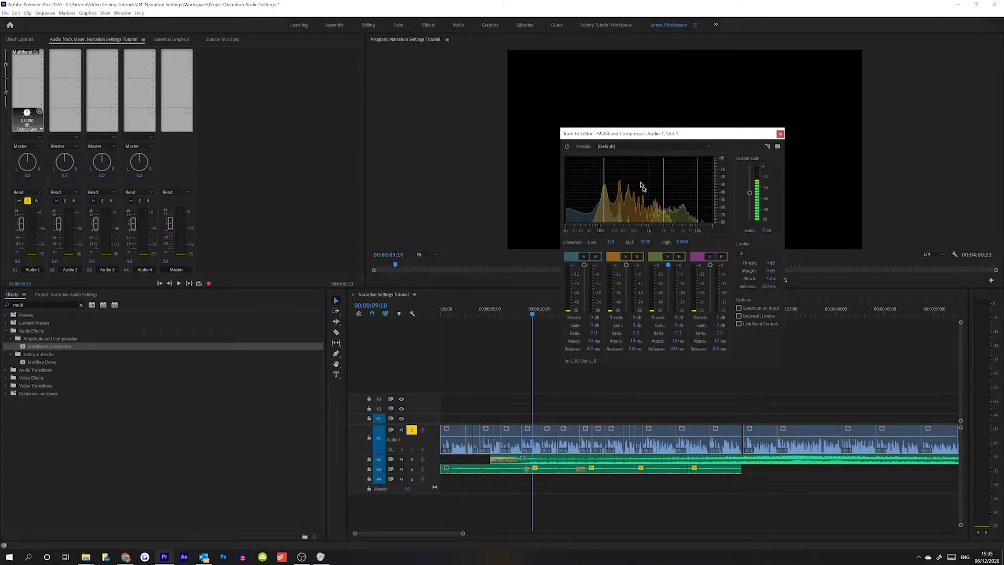
During playback, try lowering the compressor's second band threshold to about -53 dB and the low band's to about -45 dB
{"action": "key", "text": "space"}
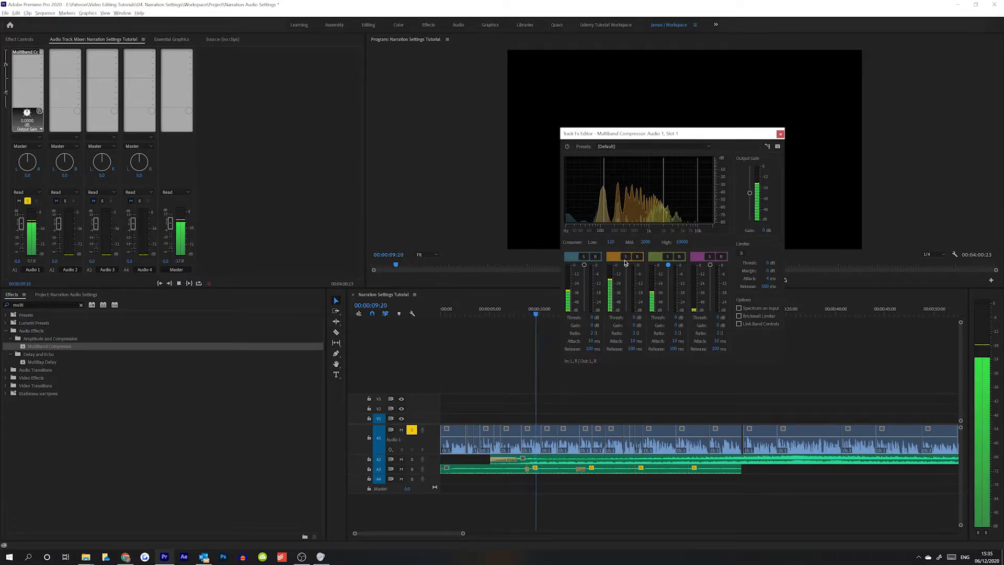
{"action": "left_click_drag", "start_coordinate": [625, 265], "coordinate": [625, 305]}
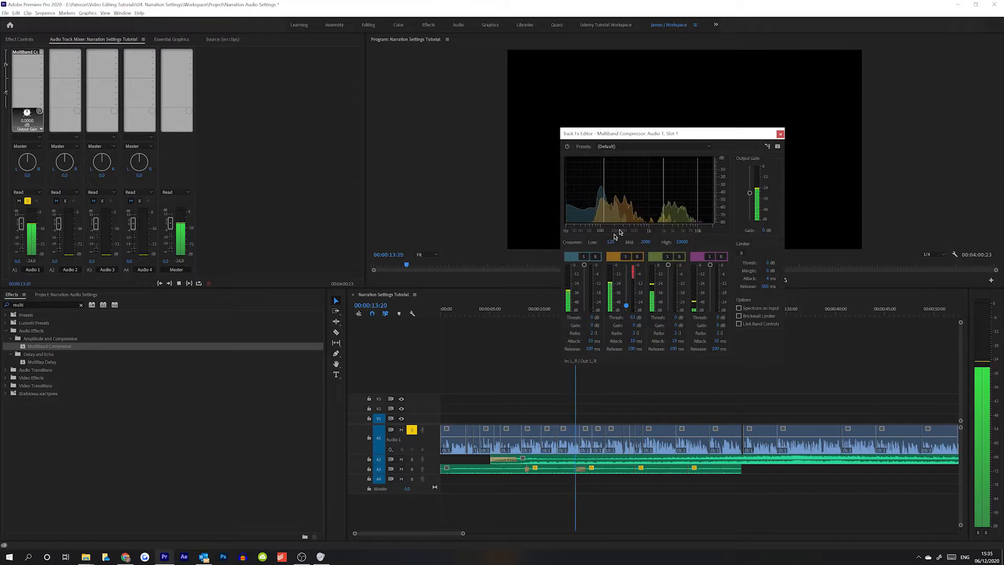
{"action": "left_click_drag", "start_coordinate": [584, 265], "coordinate": [585, 300]}
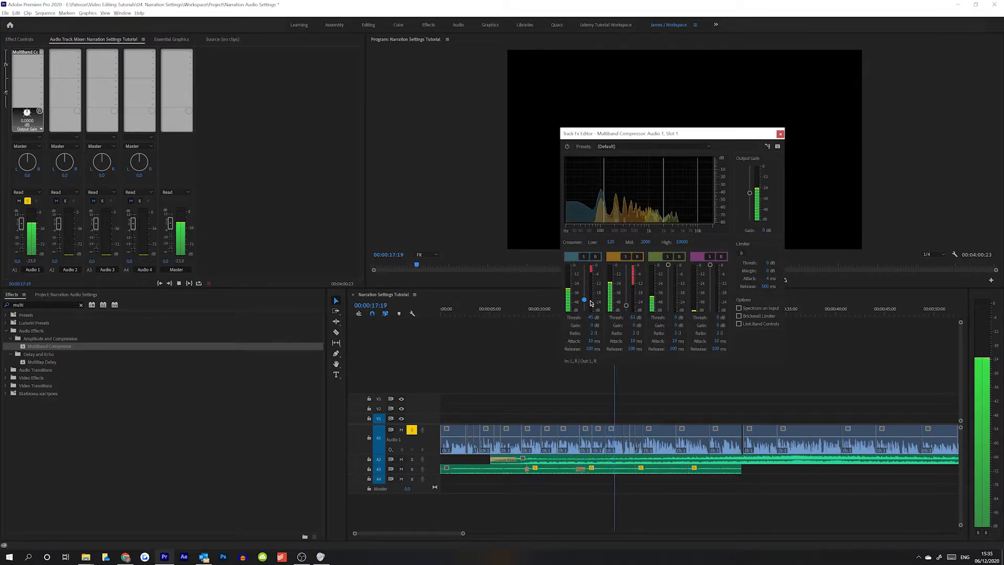
{"action": "key", "text": "space"}
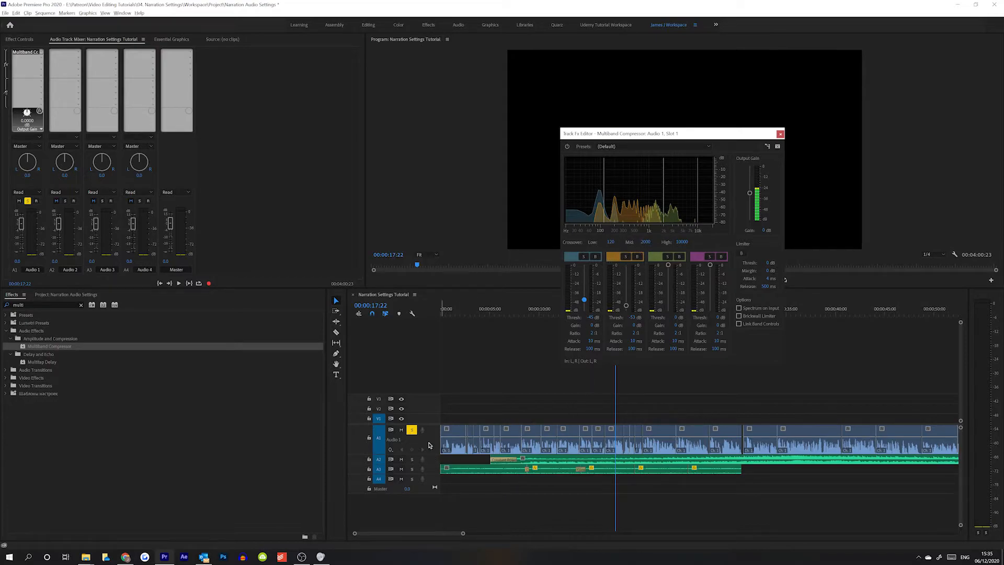
Listen to the narration with the lowered thresholds and return both bands' thresholds to 0 dB
{"action": "key", "text": "space"}
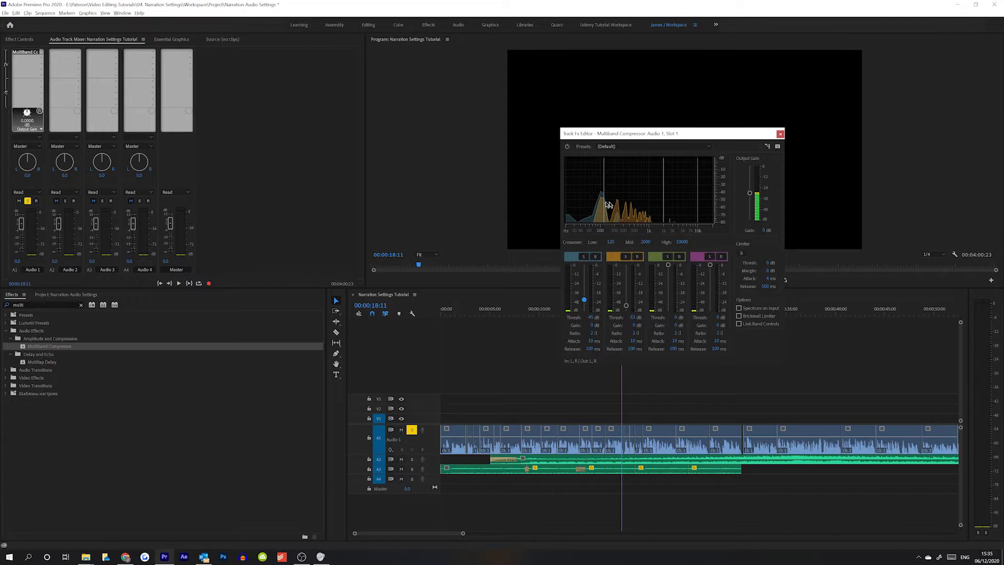
{"action": "key", "text": "space"}
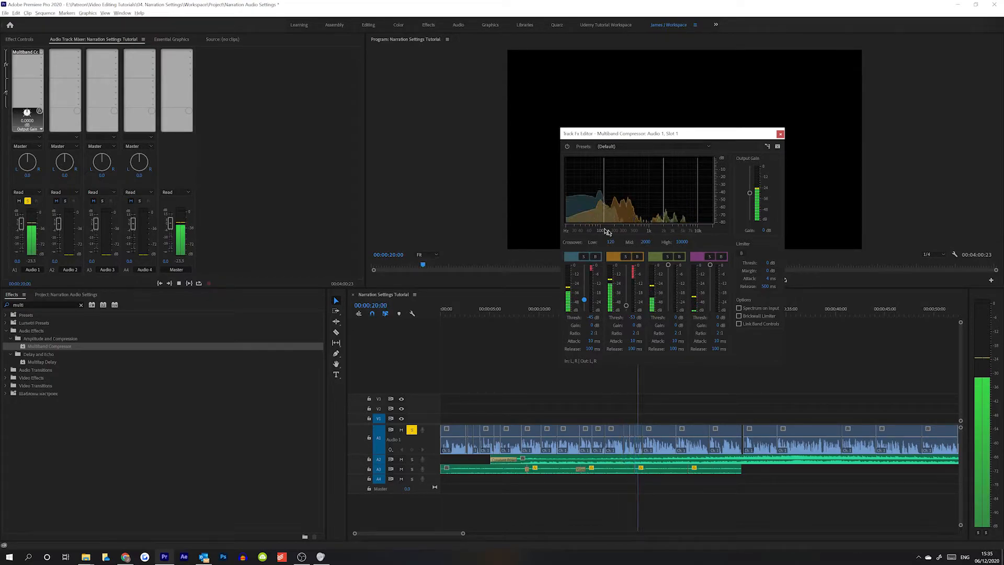
{"action": "key", "text": "space"}
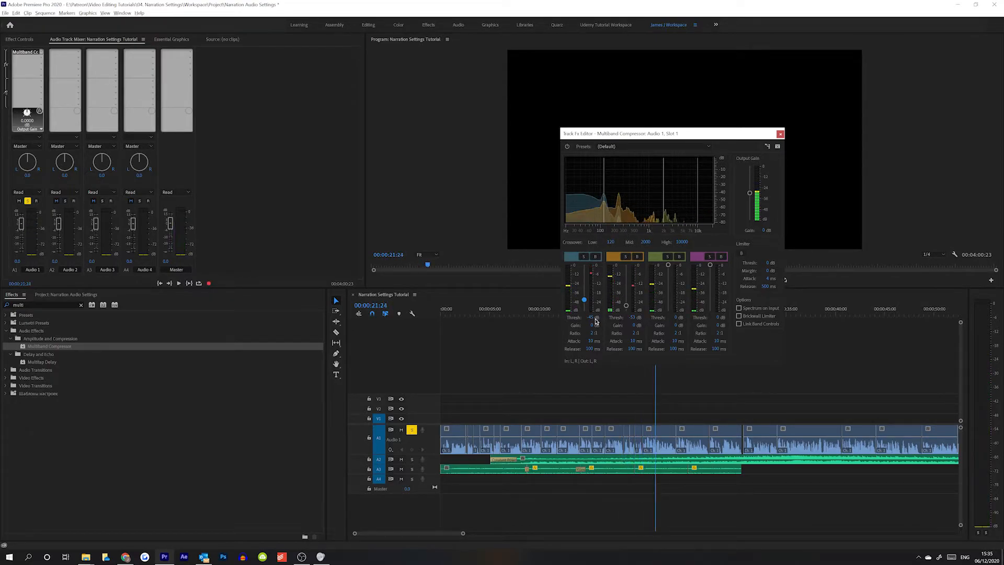
{"action": "left_click_drag", "start_coordinate": [583, 300], "coordinate": [622, 256]}
Apply the Broadcast preset to the Multiband Compressor and play the narration from the sequence start
{"action": "left_click", "coordinate": [609, 147]}
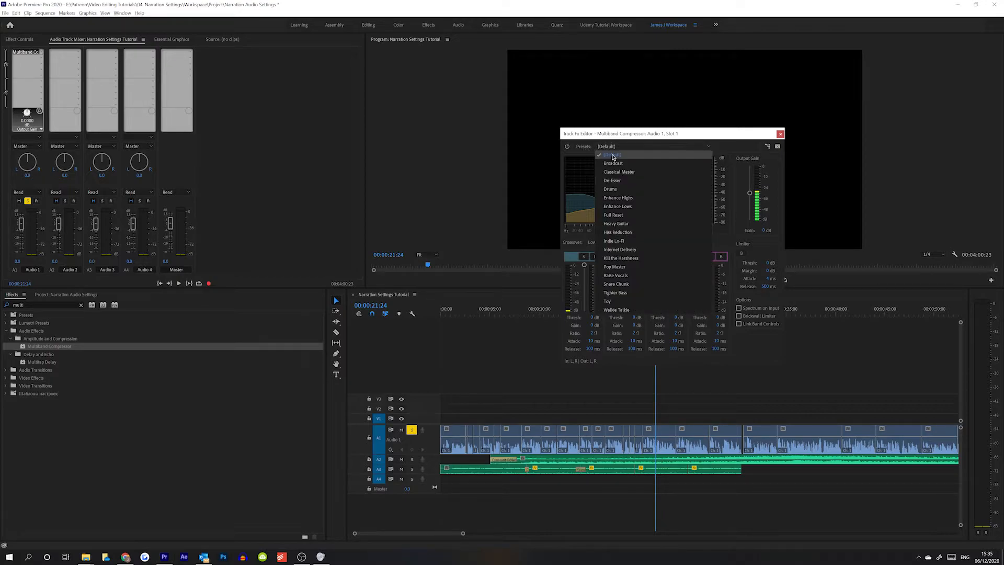
{"action": "left_click", "coordinate": [610, 166]}
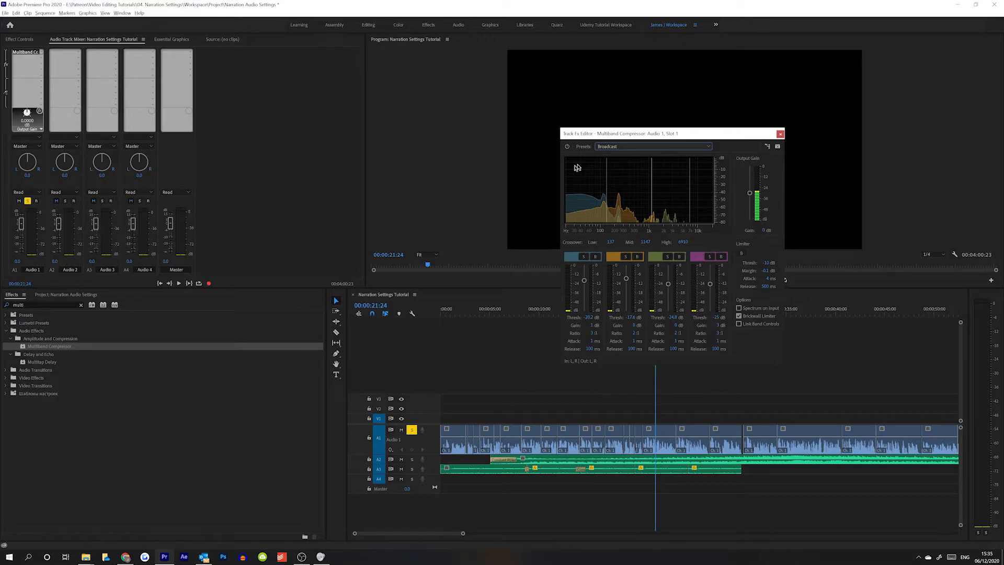
{"action": "left_click_drag", "start_coordinate": [599, 137], "coordinate": [350, 96]}
{"action": "left_click", "coordinate": [559, 312]}
{"action": "key", "text": "Home"}
{"action": "key", "text": "space"}
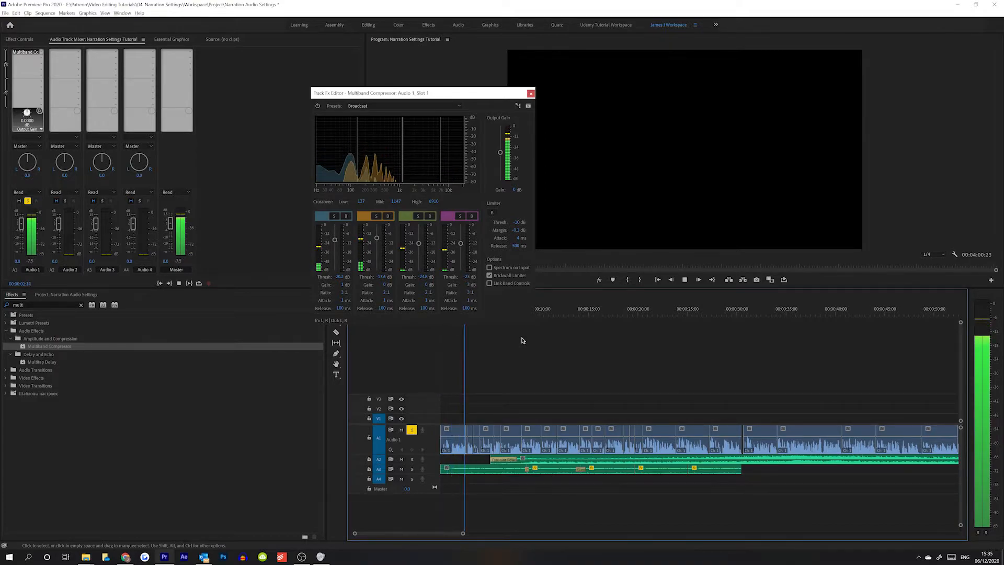
{"action": "key", "text": "space"}
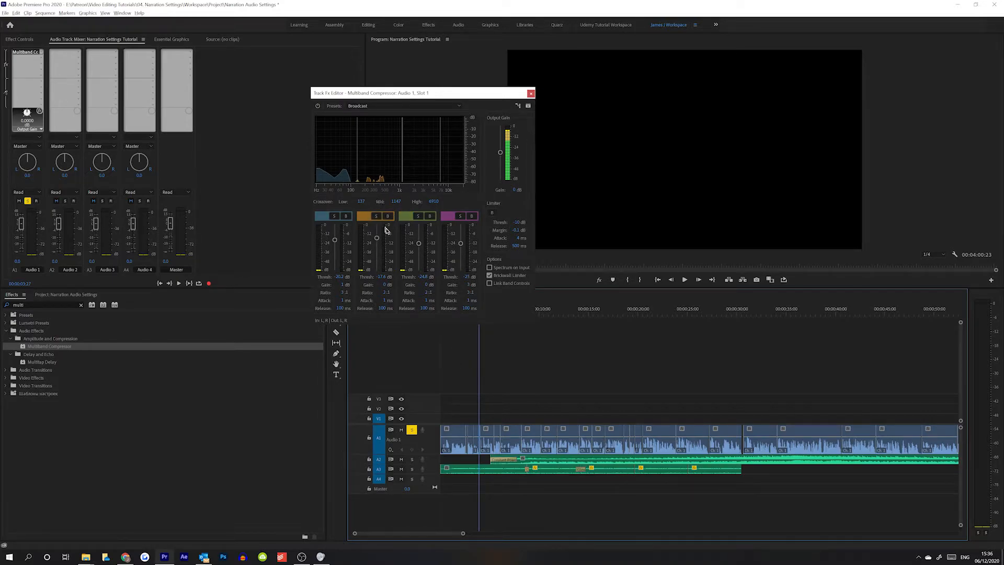
Raise the compressor's second band threshold to -9 dB and the low band's threshold to -17 dB
{"action": "left_click_drag", "start_coordinate": [378, 238], "coordinate": [377, 237]}
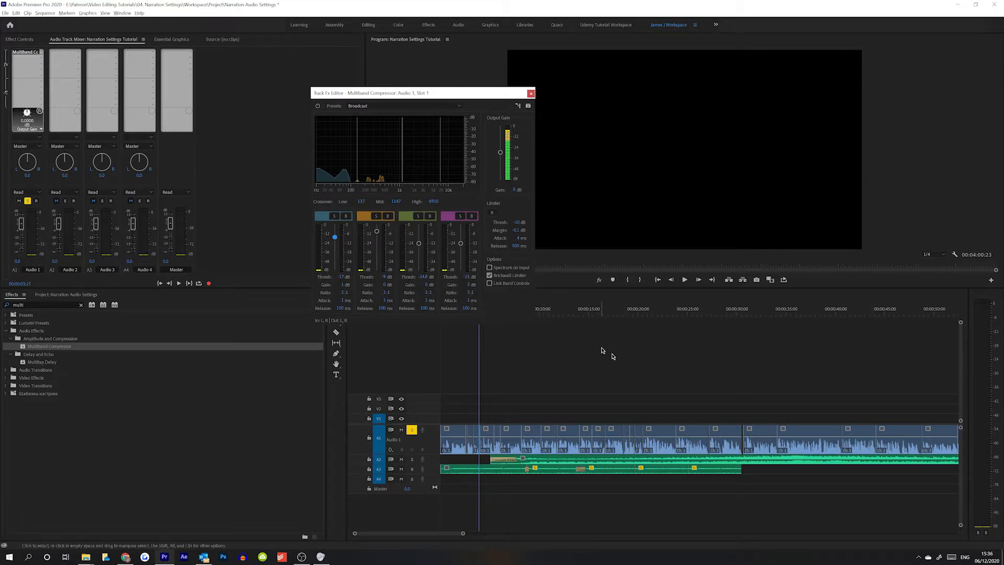
Play the narration to hear the compressor's new band thresholds, and clear the peak indicators on the audio meters
{"action": "key", "text": "space"}
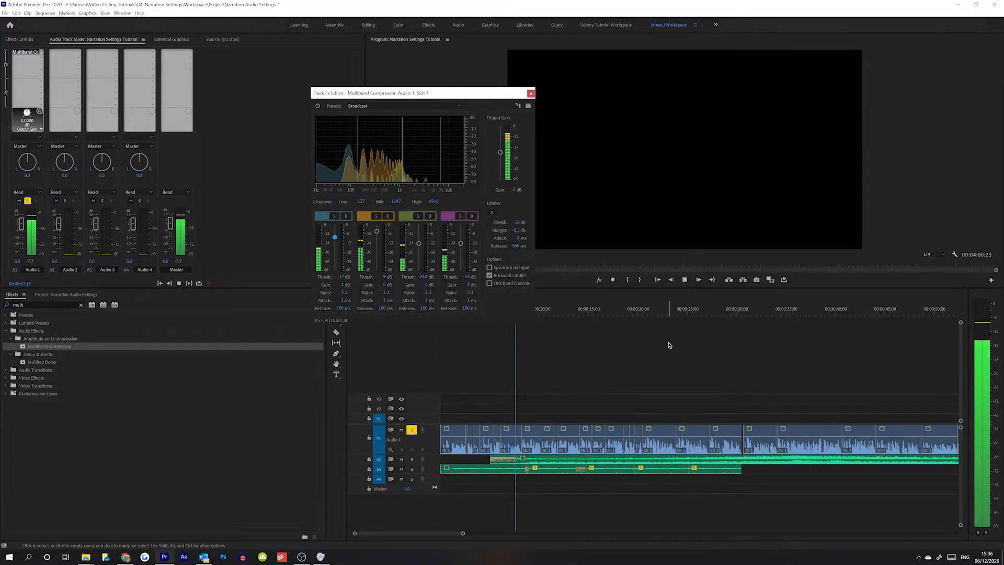
{"action": "key", "text": "space"}
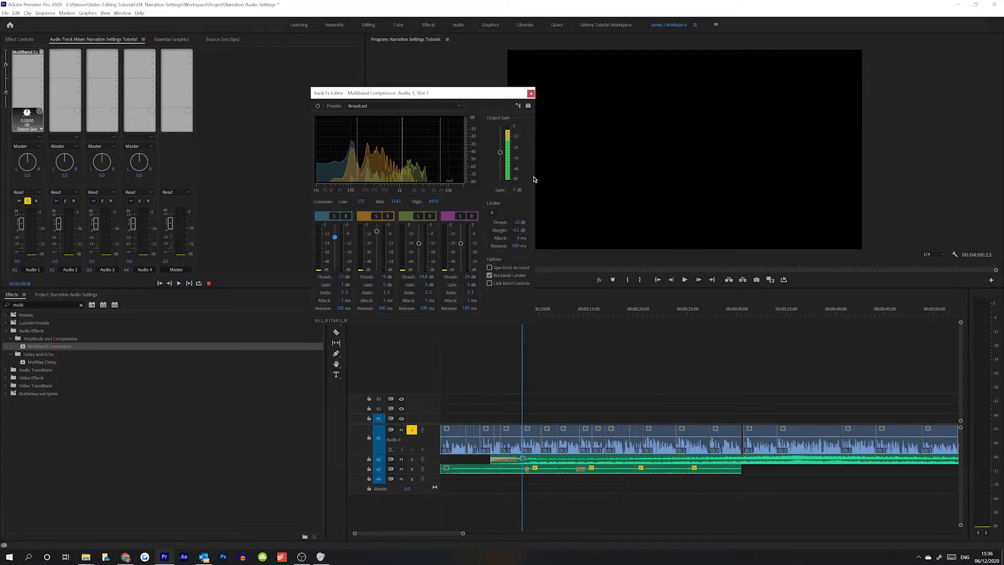
{"action": "left_click", "coordinate": [985, 305]}
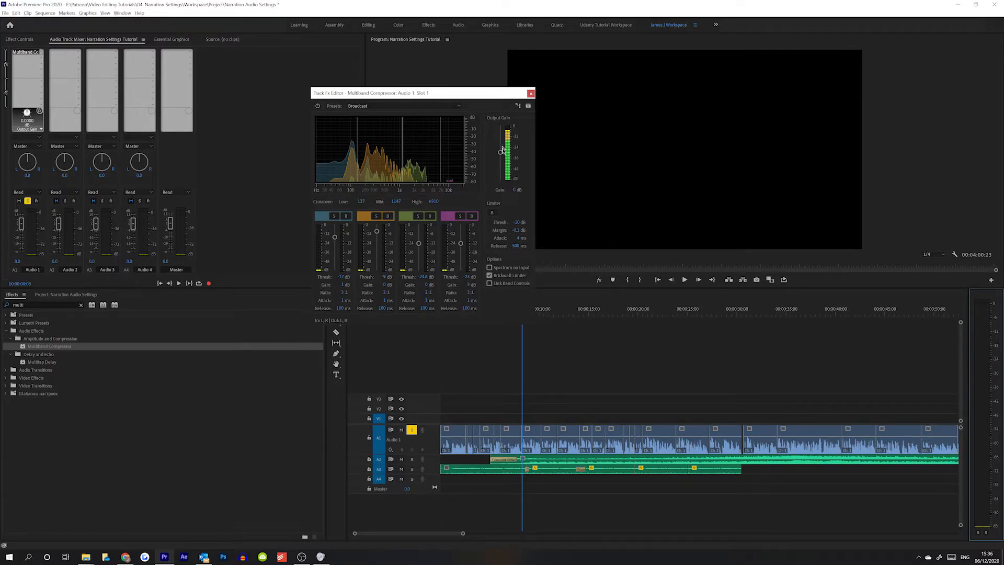
Try lowering the compressor's output gain to -2.5 dB and -5 dB while playing the narration, and return it to 0 dB
{"action": "mouse_move", "coordinate": [514, 191]}
{"action": "left_mouse_down"}
{"action": "mouse_move", "coordinate": [504, 202]}
{"action": "mouse_move", "coordinate": [518, 205]}
{"action": "left_mouse_up"}
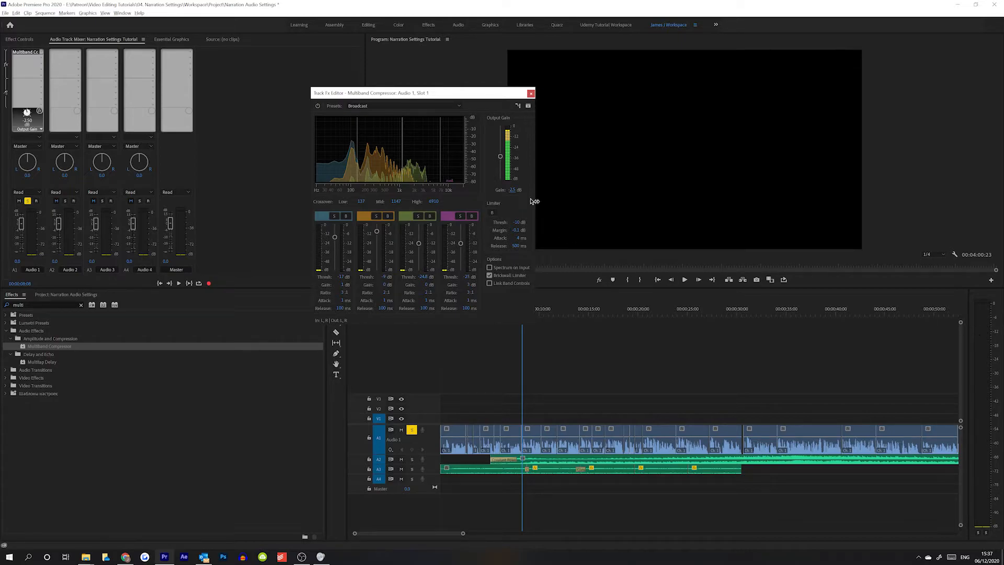
{"action": "key", "text": "space"}
{"action": "mouse_move", "coordinate": [500, 158]}
{"action": "left_mouse_down"}
{"action": "mouse_move", "coordinate": [501, 193]}
{"action": "mouse_move", "coordinate": [500, 161]}
{"action": "left_mouse_up"}
{"action": "left_click", "coordinate": [512, 190]}
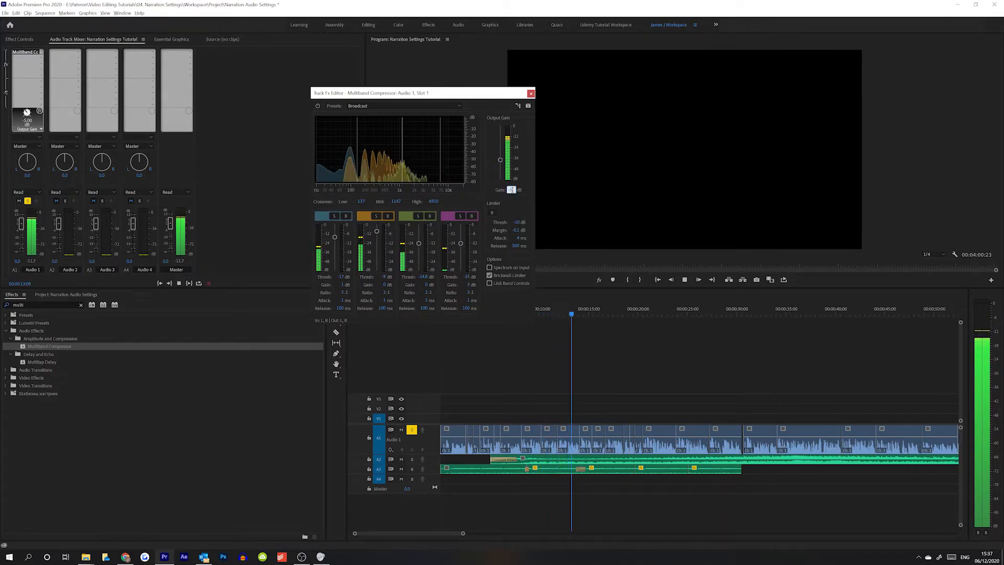
{"action": "type", "text": "0"}
{"action": "key", "text": "Return"}
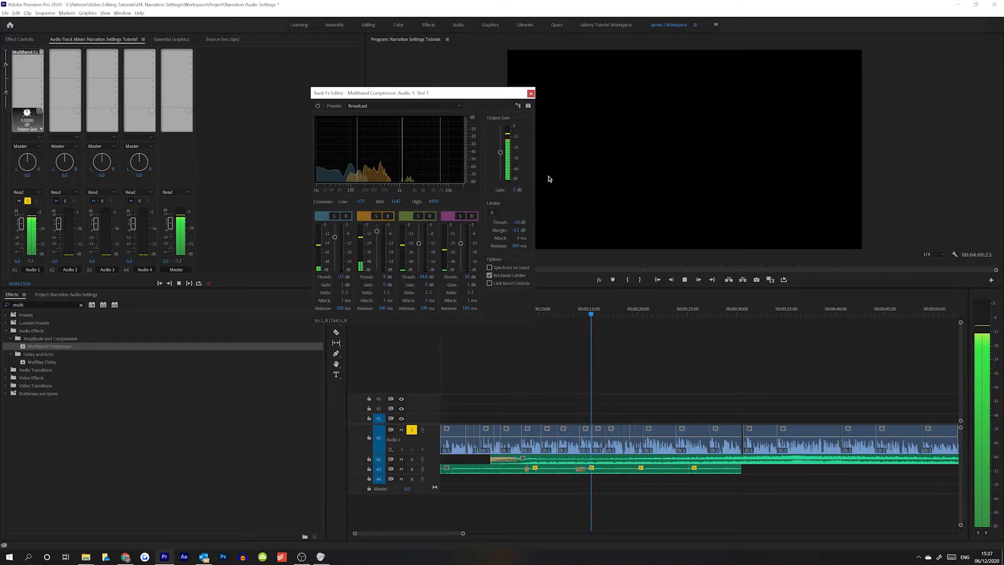
{"action": "key", "text": "space"}
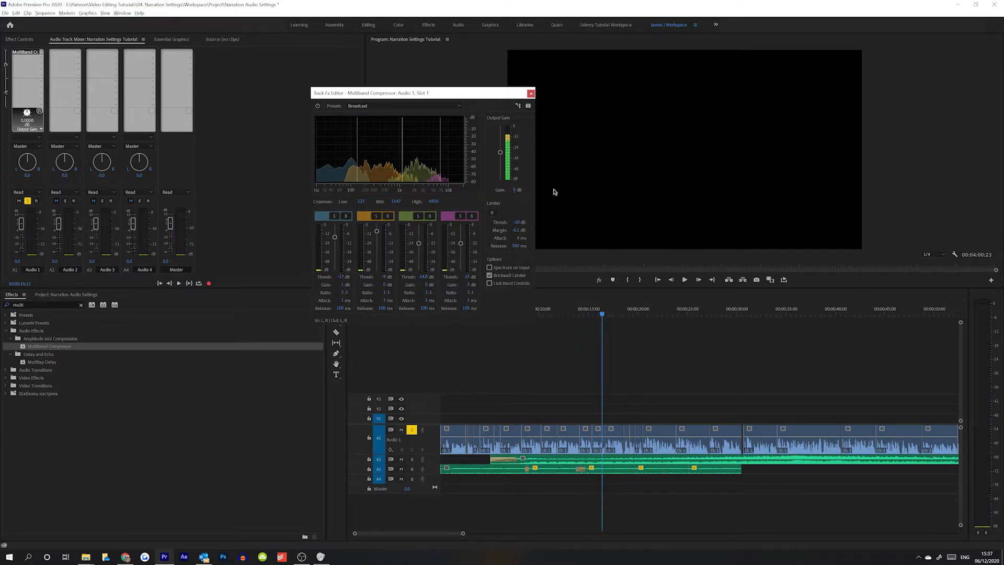
Close the Multiband Compressor editor, and add Dynamics Processing to the narration track's second effect slot with its editor open
{"action": "left_click_drag", "start_coordinate": [406, 94], "coordinate": [406, 119]}
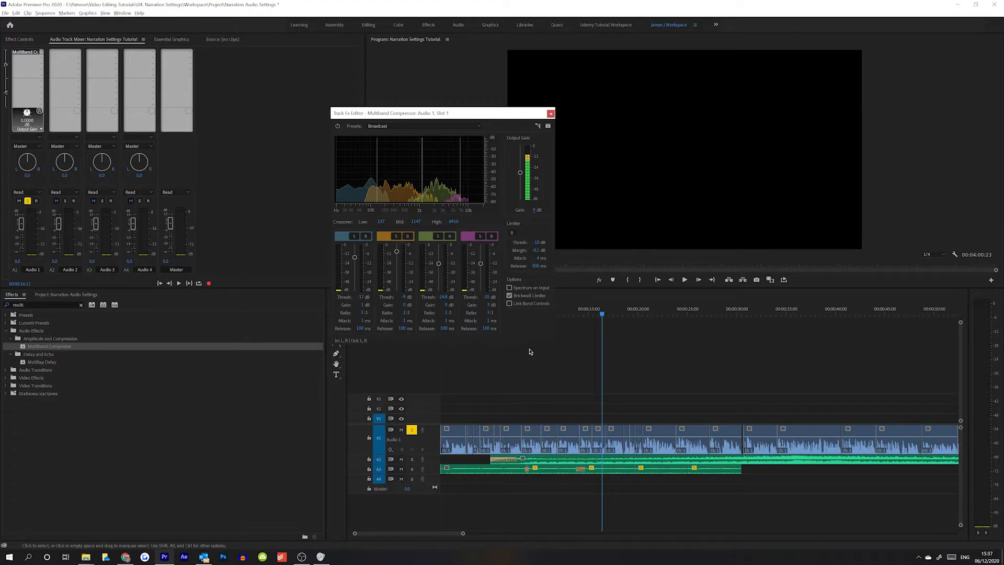
{"action": "left_click", "coordinate": [551, 113]}
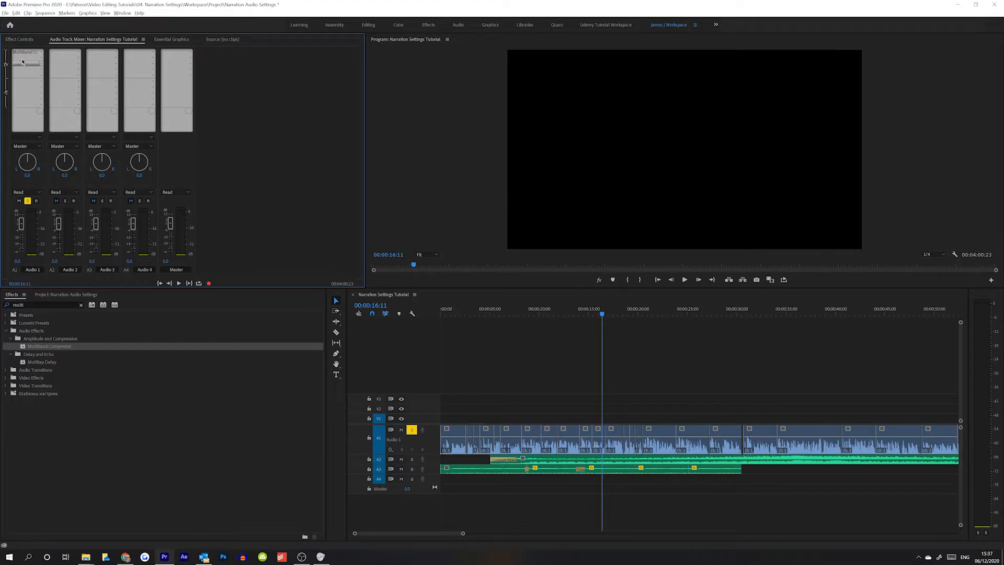
{"action": "left_click", "coordinate": [39, 58]}
{"action": "mouse_move", "coordinate": [53, 76]}
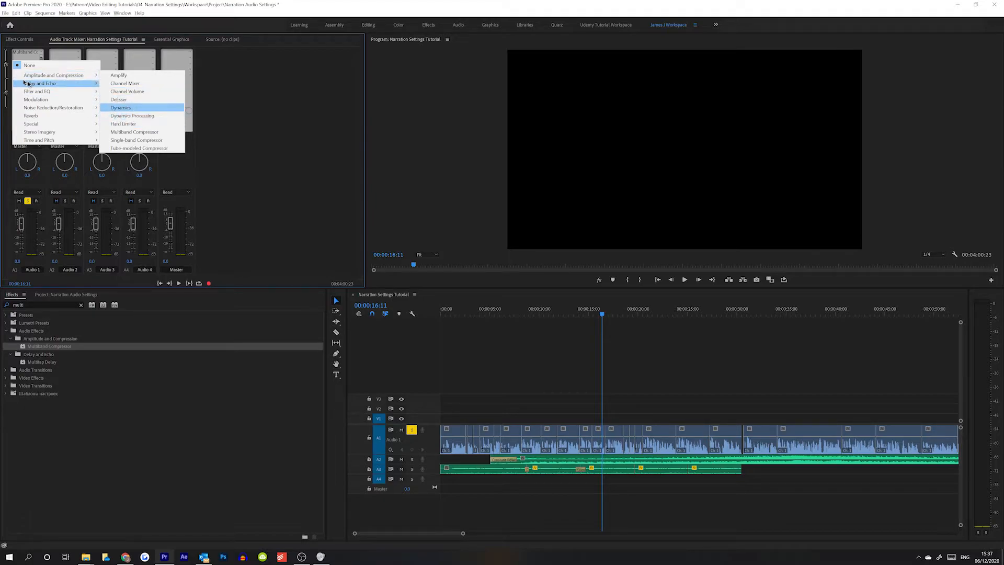
{"action": "left_click", "coordinate": [128, 115]}
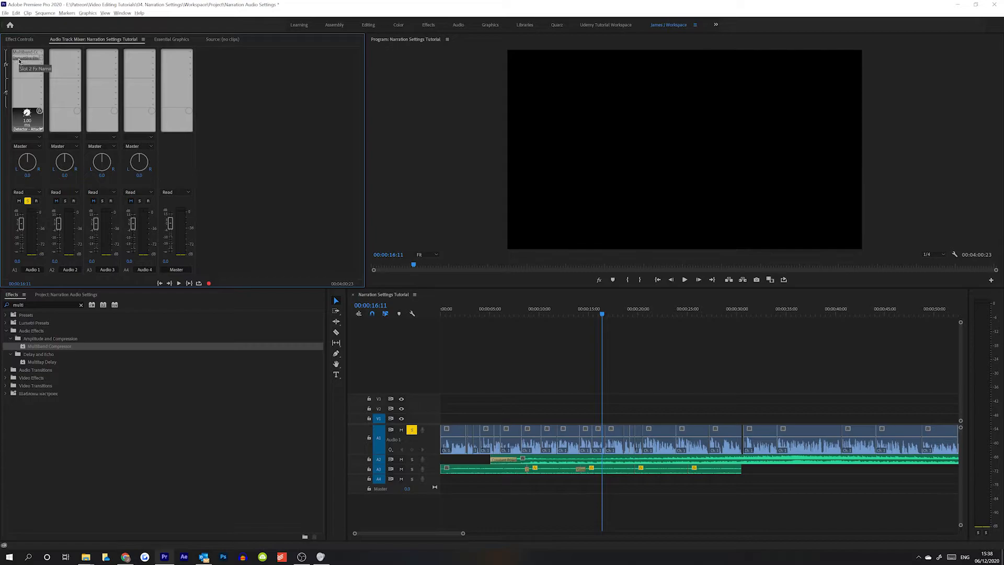
{"action": "double_click", "coordinate": [38, 58]}
{"action": "left_click_drag", "start_coordinate": [420, 153], "coordinate": [318, 159]}
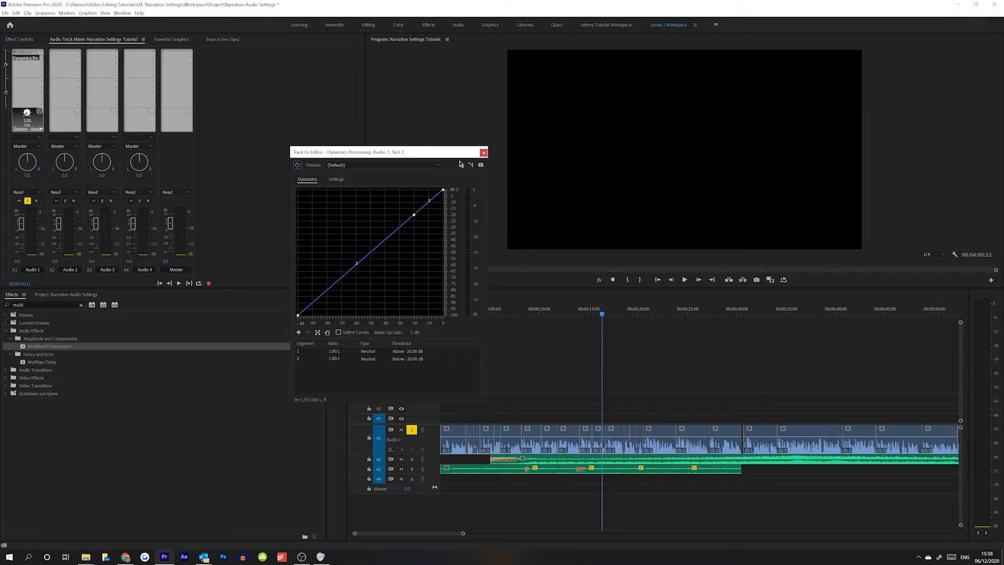
{"action": "left_click_drag", "start_coordinate": [460, 161], "coordinate": [403, 166]}
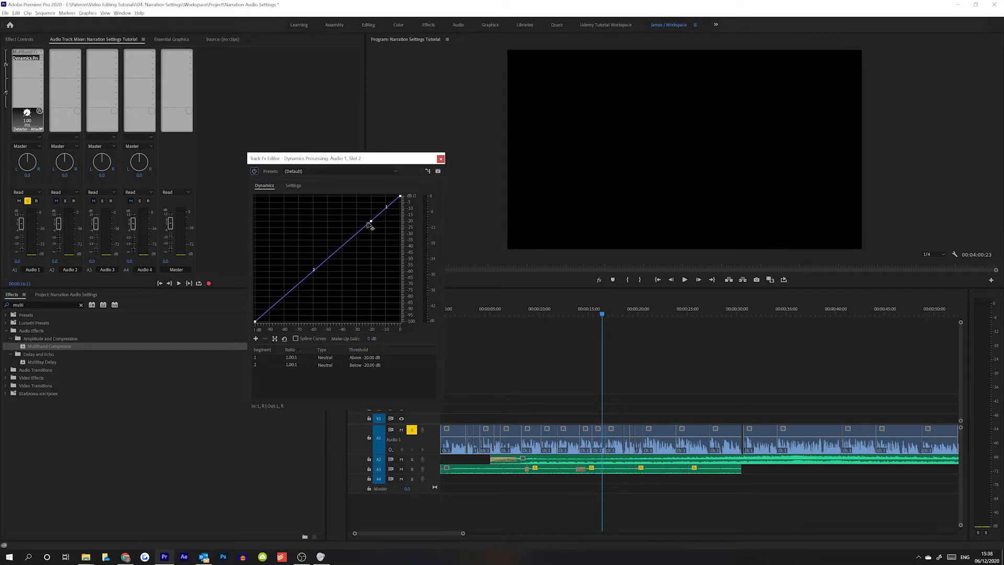
Raise the dynamics curve's -20 dB point to about -10 dB output, and play the narration to check its level
{"action": "left_click_drag", "start_coordinate": [370, 223], "coordinate": [371, 210]}
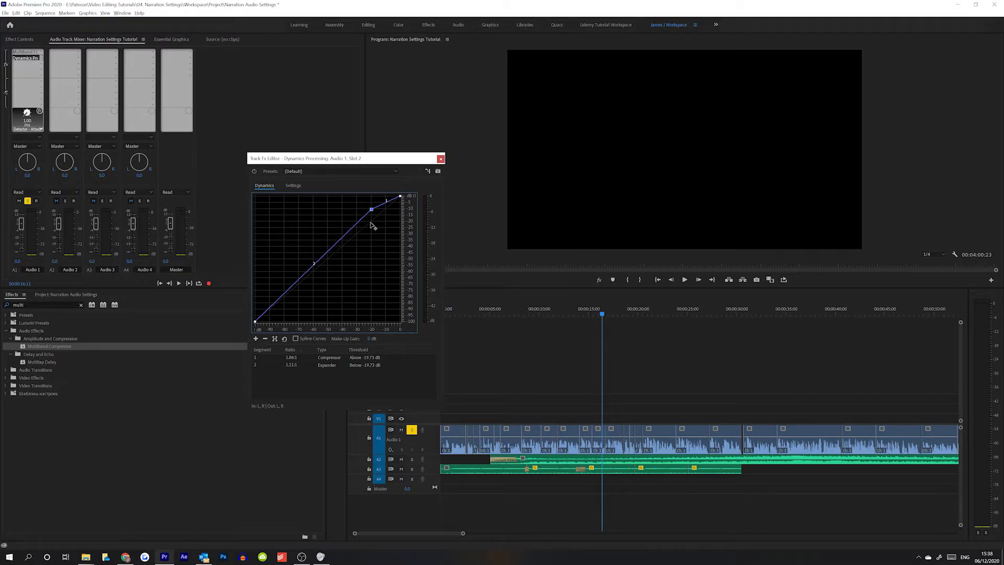
{"action": "left_click", "coordinate": [523, 309]}
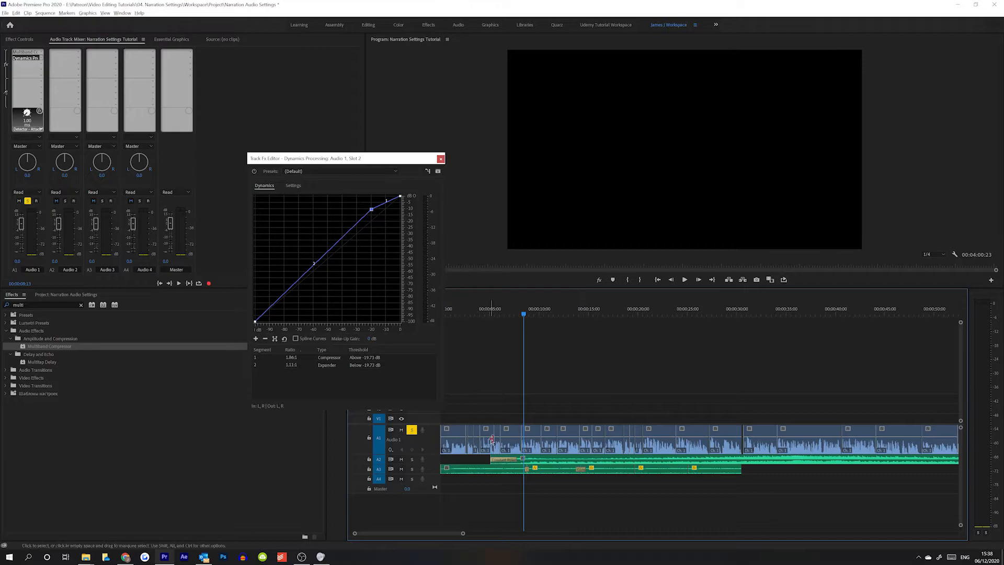
{"action": "key", "text": "space"}
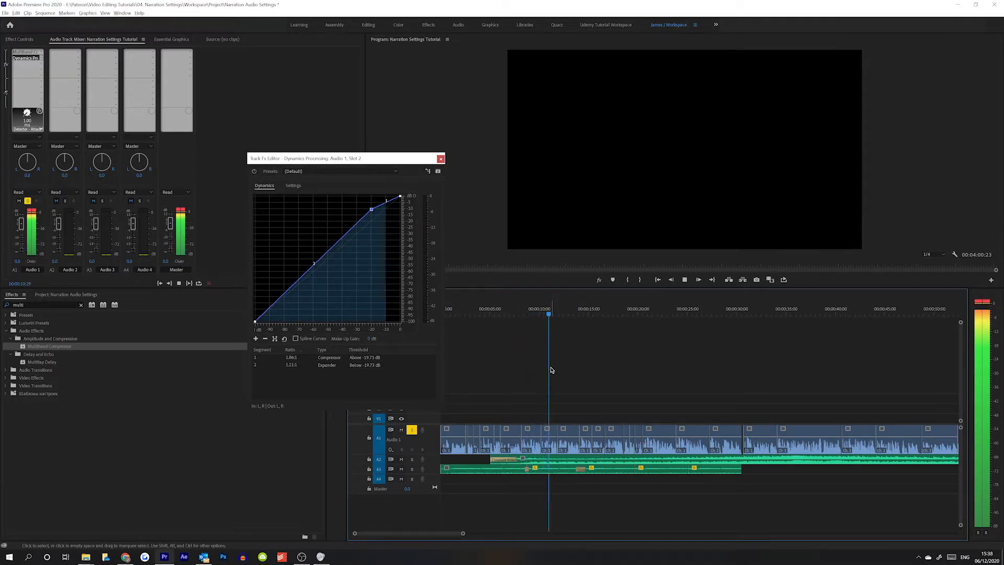
{"action": "key", "text": "space"}
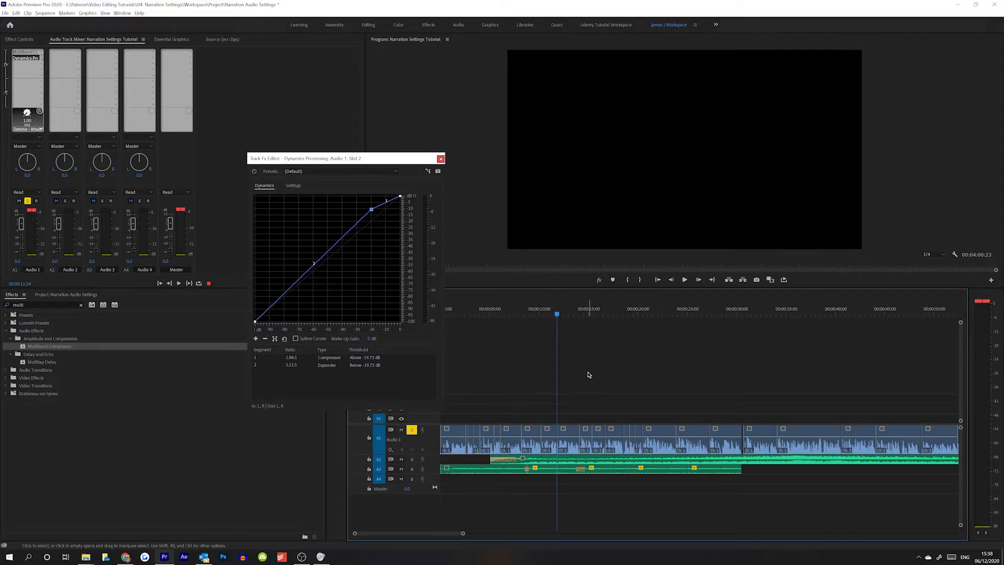
{"action": "key", "text": "space"}
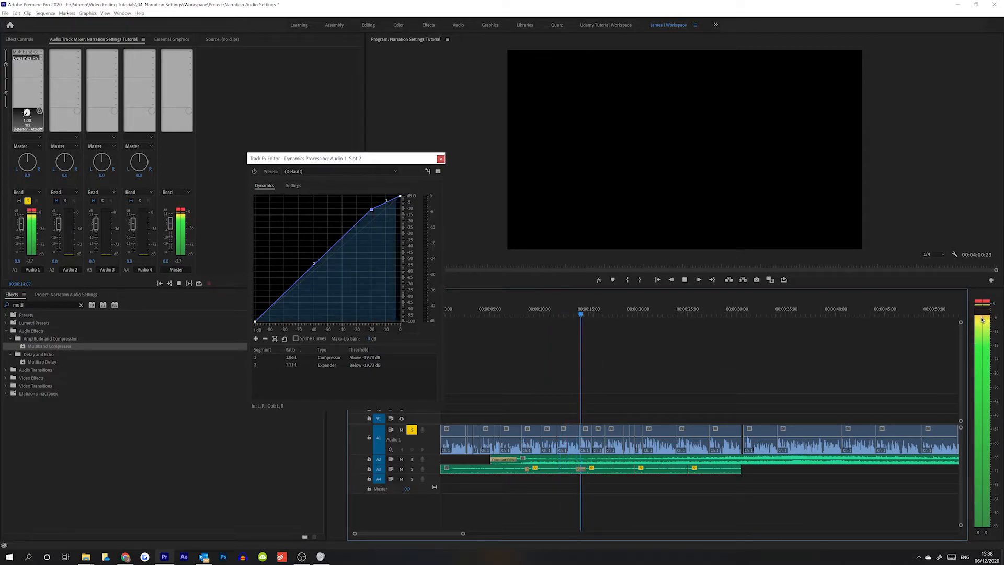
{"action": "key", "text": "space"}
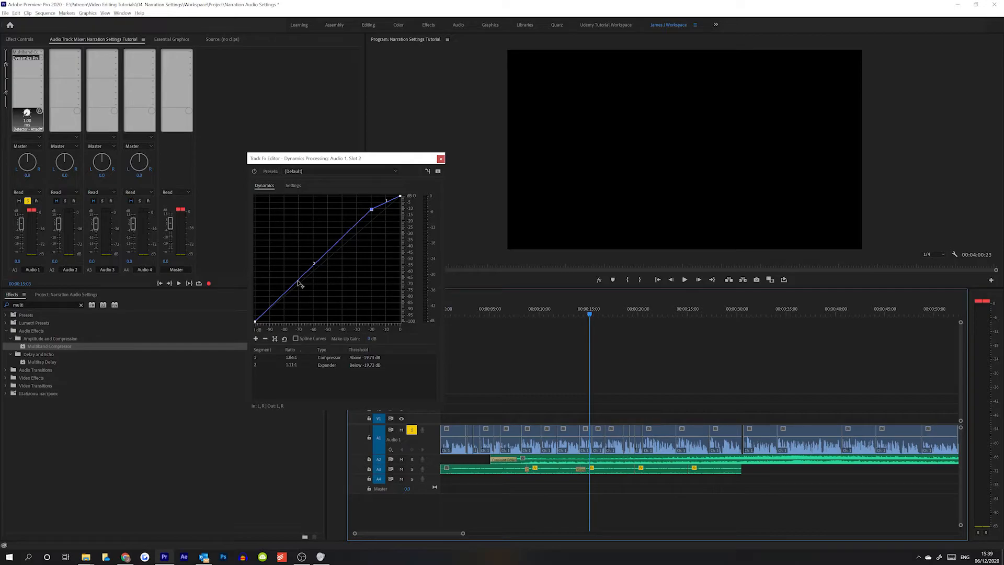
Add a point to the lower part of the dynamics curve and adjust it during playback to map -71.6 dB to -63.8 dB
{"action": "left_click_drag", "start_coordinate": [300, 282], "coordinate": [298, 277]}
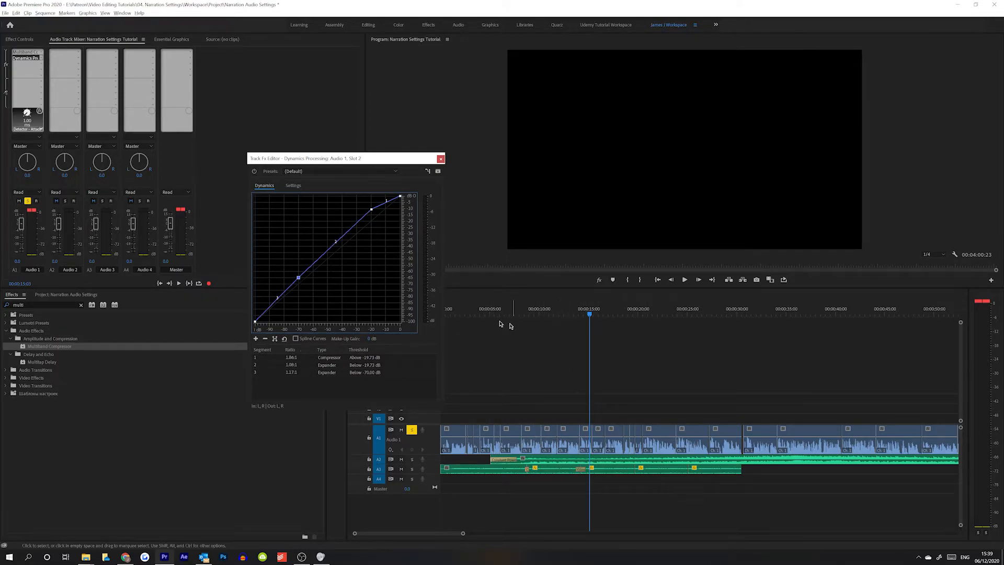
{"action": "left_click", "coordinate": [532, 312]}
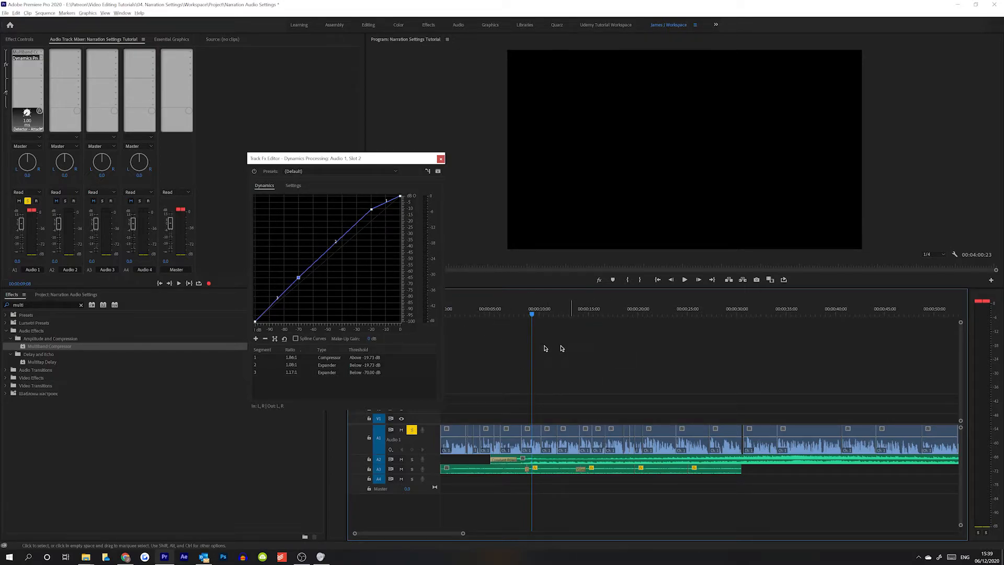
{"action": "key", "text": "space"}
{"action": "left_click_drag", "start_coordinate": [298, 277], "coordinate": [295, 275]}
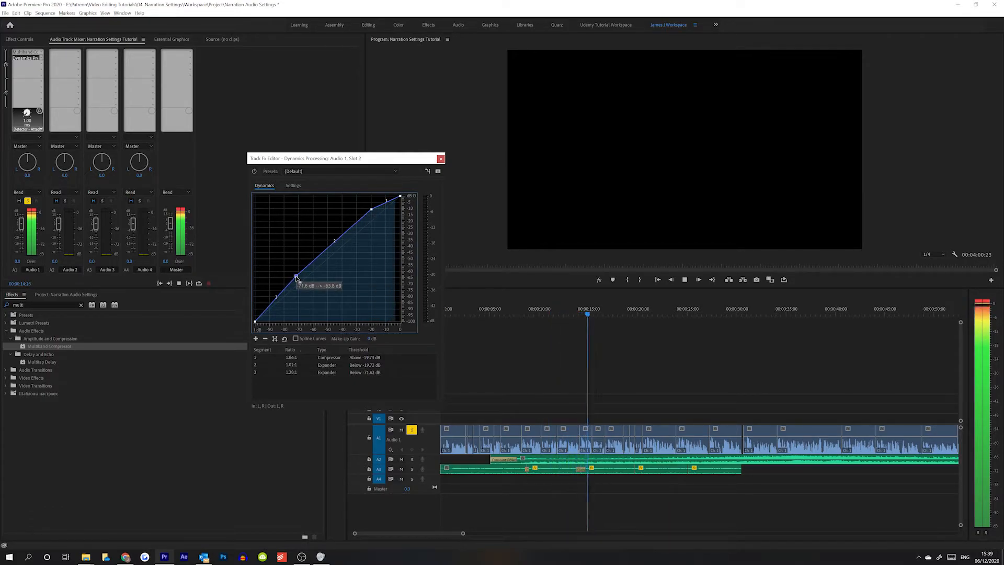
{"action": "key", "text": "space"}
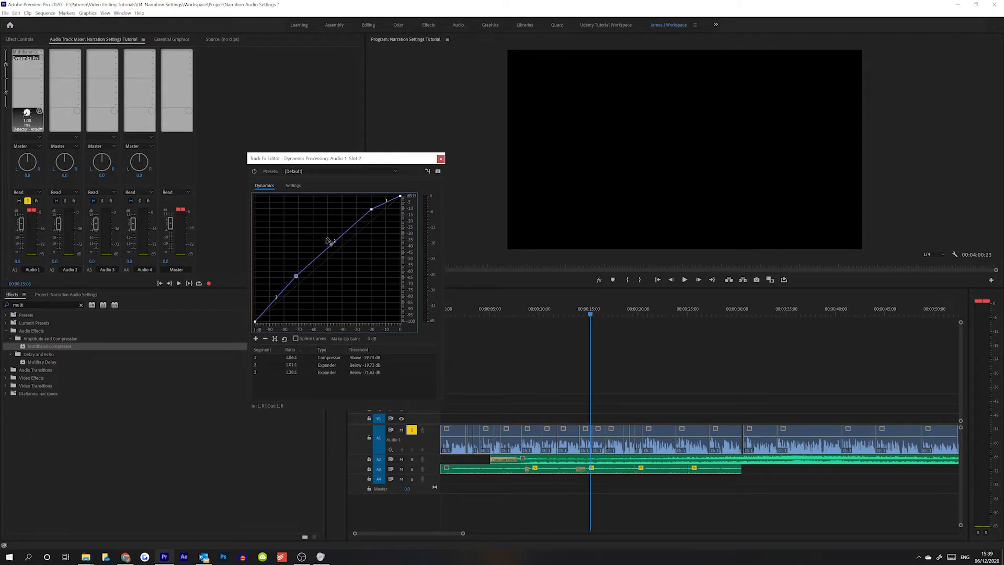
Compare the narration with Dynamics Processing bypassed and enabled during playback, leaving the effect on
{"action": "left_click_drag", "start_coordinate": [406, 166], "coordinate": [375, 168]}
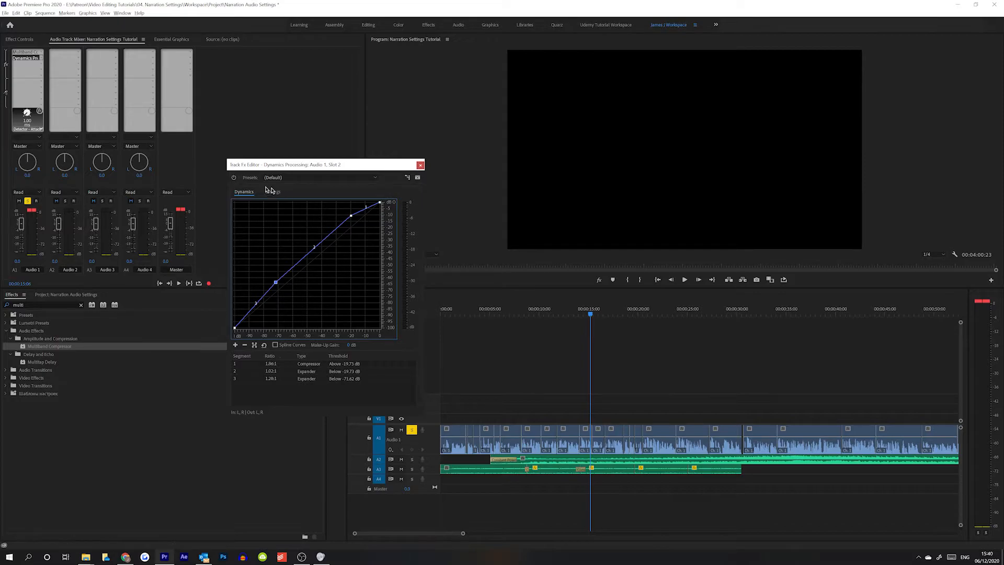
{"action": "left_click", "coordinate": [235, 178]}
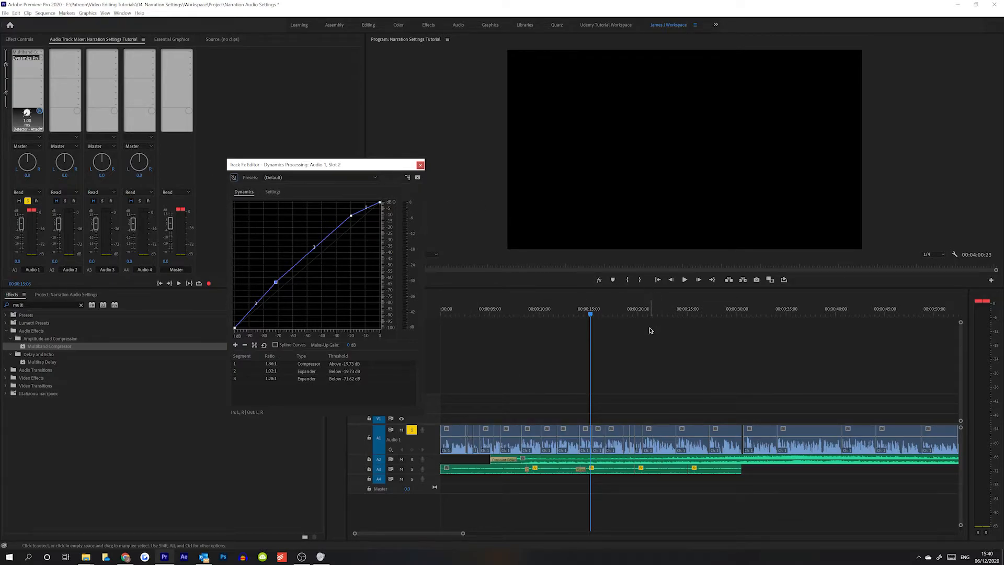
{"action": "key", "text": "space"}
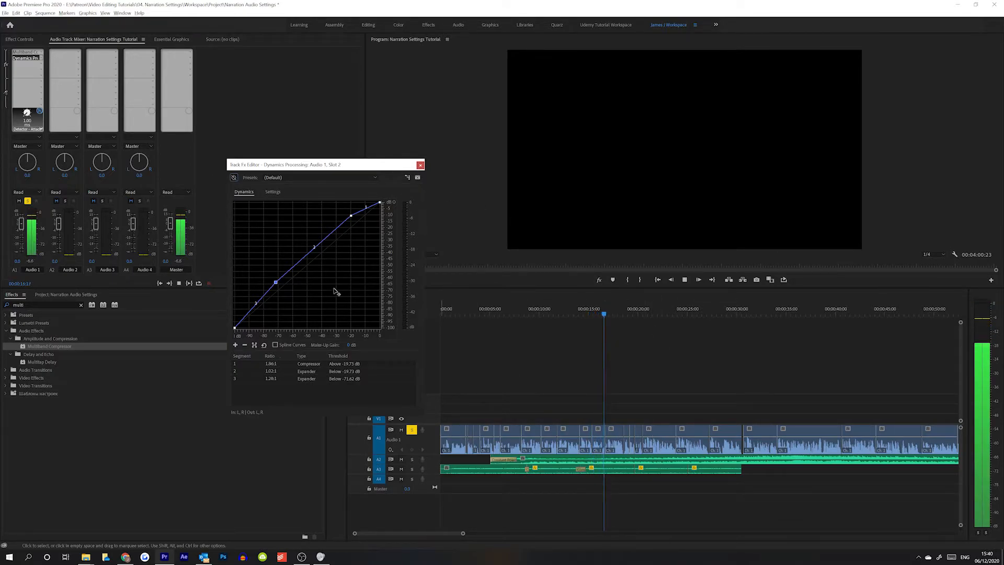
{"action": "key", "text": "space"}
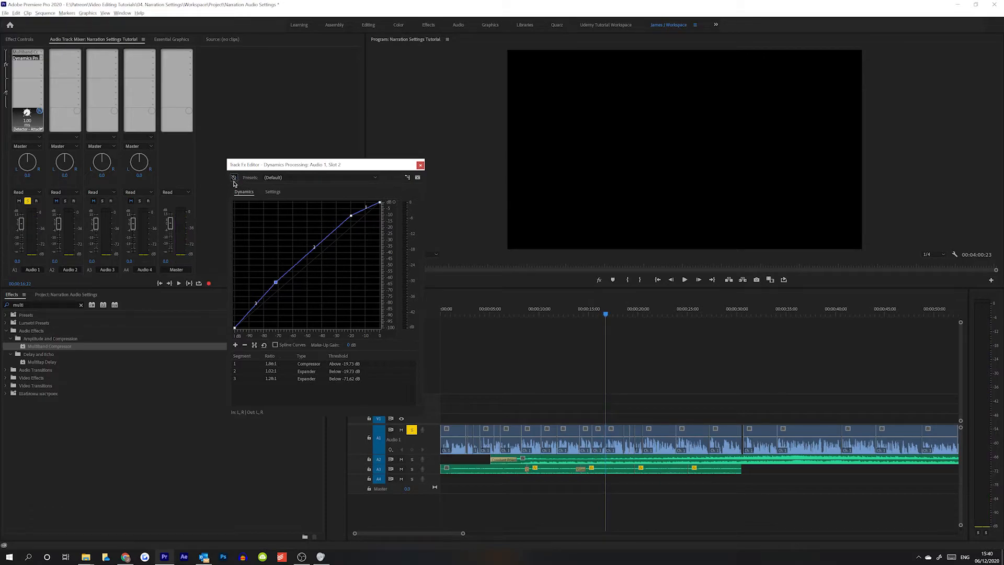
{"action": "left_click", "coordinate": [234, 178]}
{"action": "key", "text": "space"}
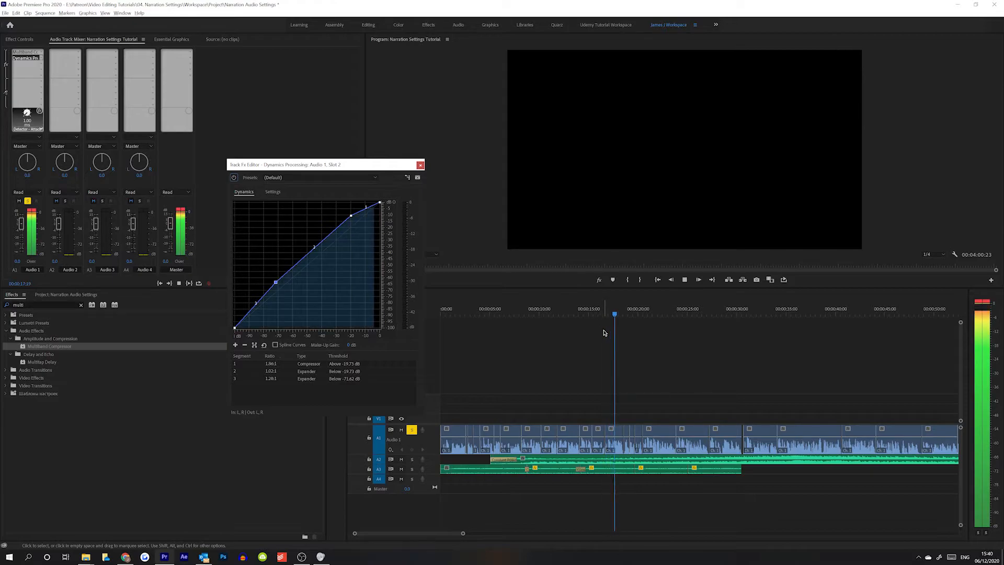
{"action": "key", "text": "space"}
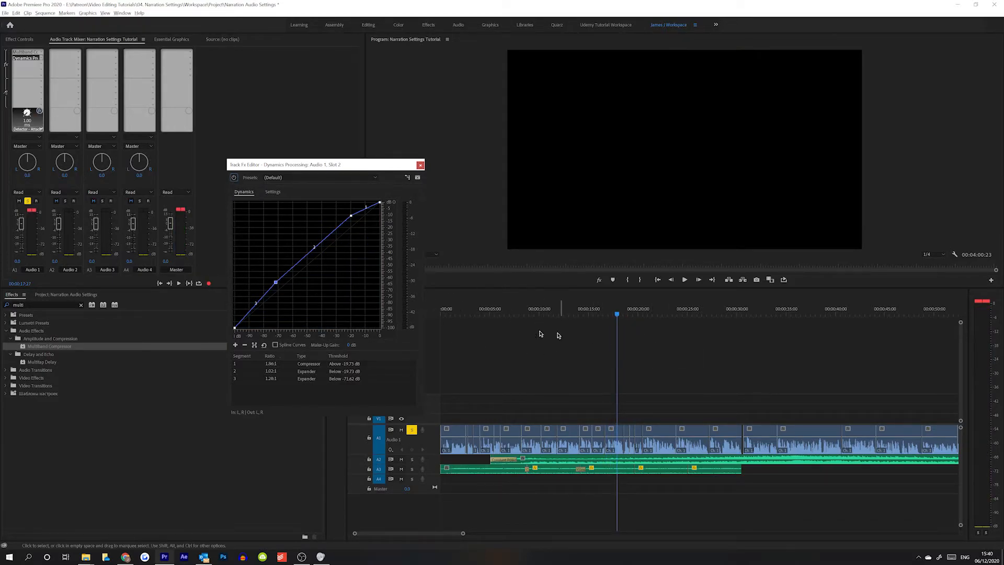
{"action": "key", "text": "space"}
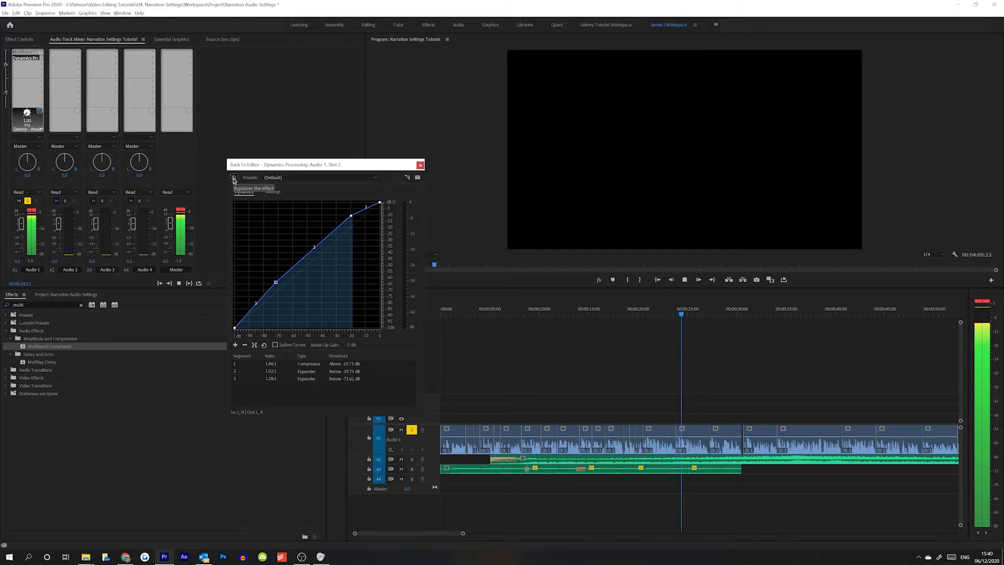
{"action": "key", "text": "space"}
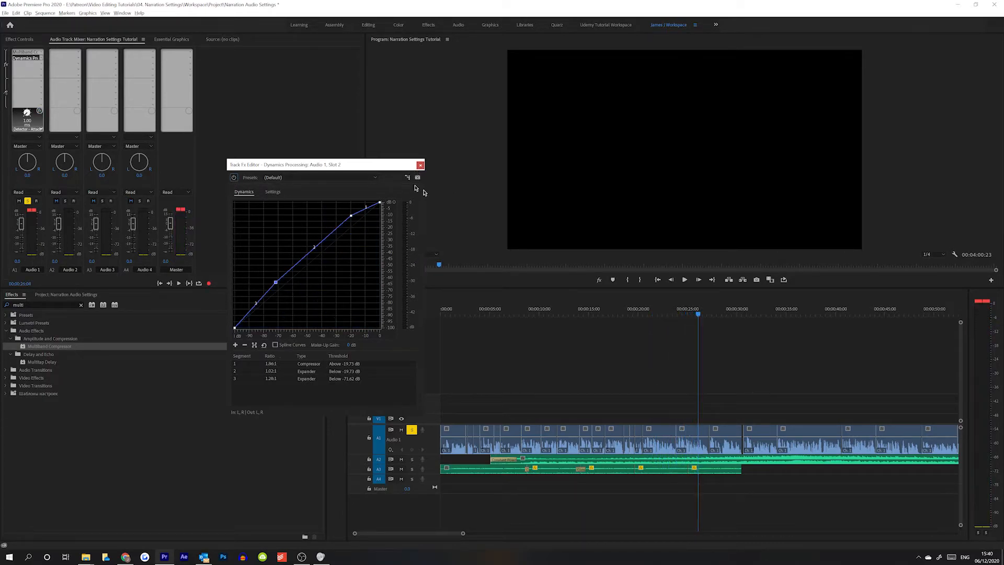
Close the Dynamics Processing editor of the narration track
{"action": "left_click_drag", "start_coordinate": [285, 164], "coordinate": [311, 164]}
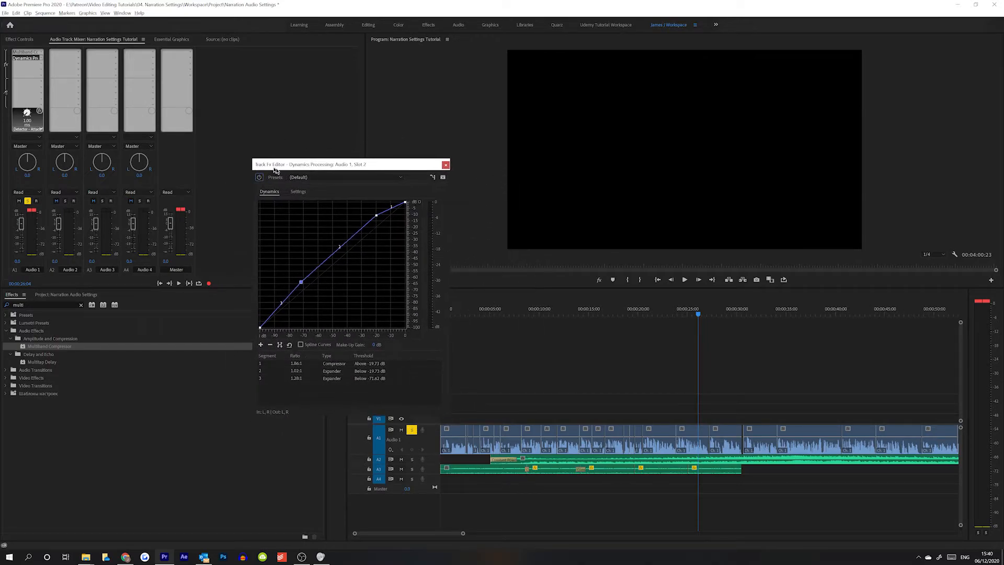
{"action": "left_click", "coordinate": [445, 164]}
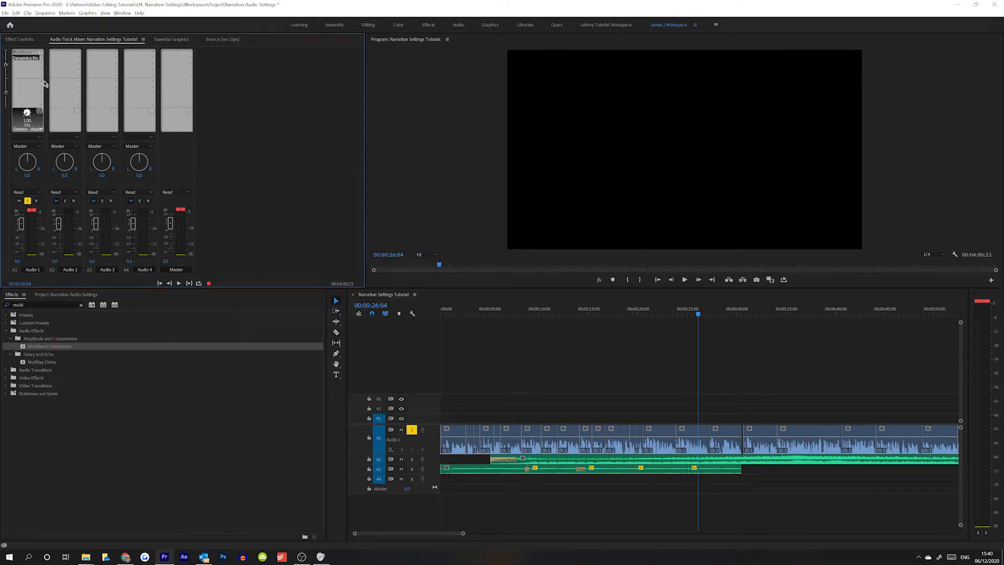
Try a Parametric Equalizer in the narration track's third effect slot, playing the narration and shifting band 2 slightly higher in frequency
{"action": "left_click", "coordinate": [41, 63]}
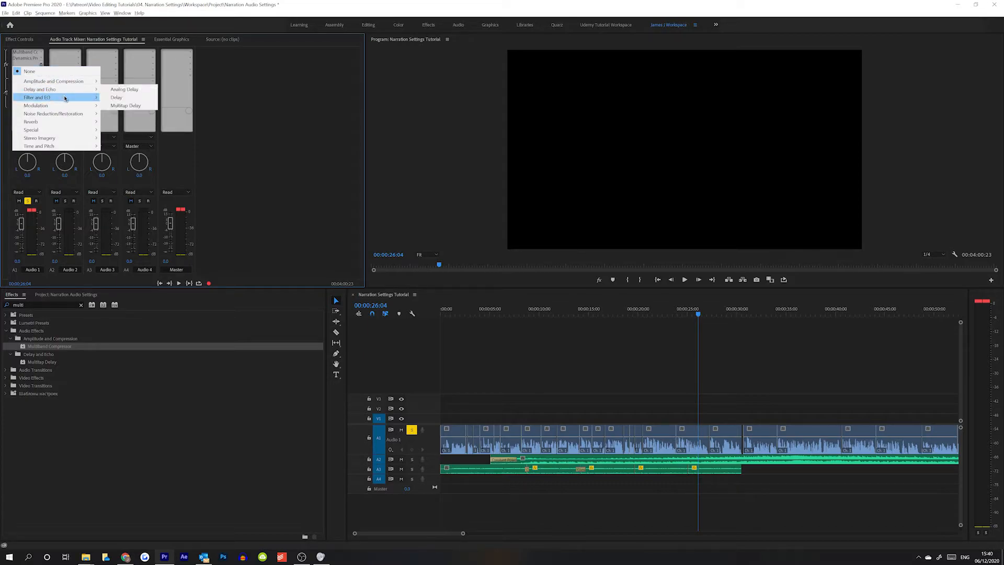
{"action": "mouse_move", "coordinate": [65, 98]}
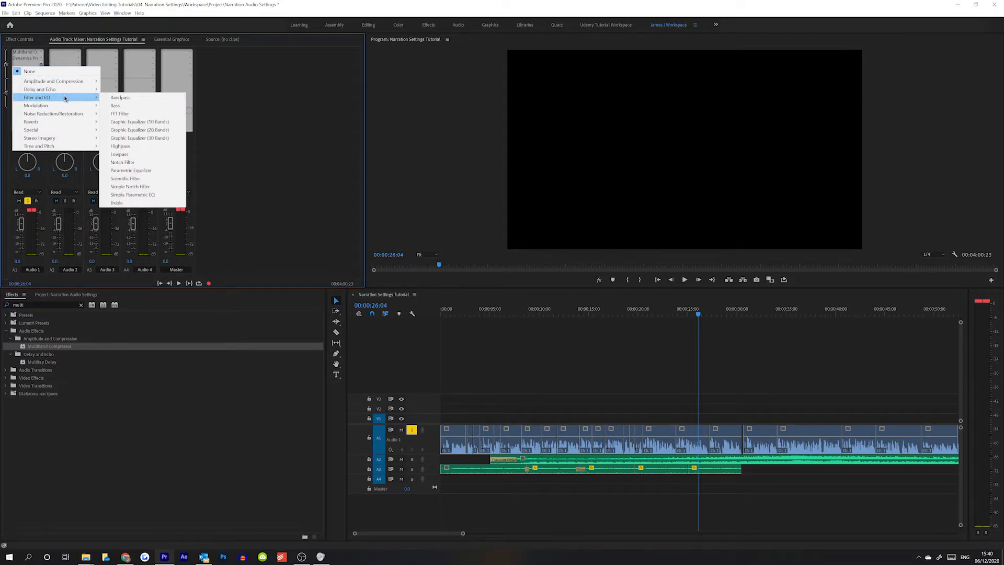
{"action": "left_click", "coordinate": [130, 171]}
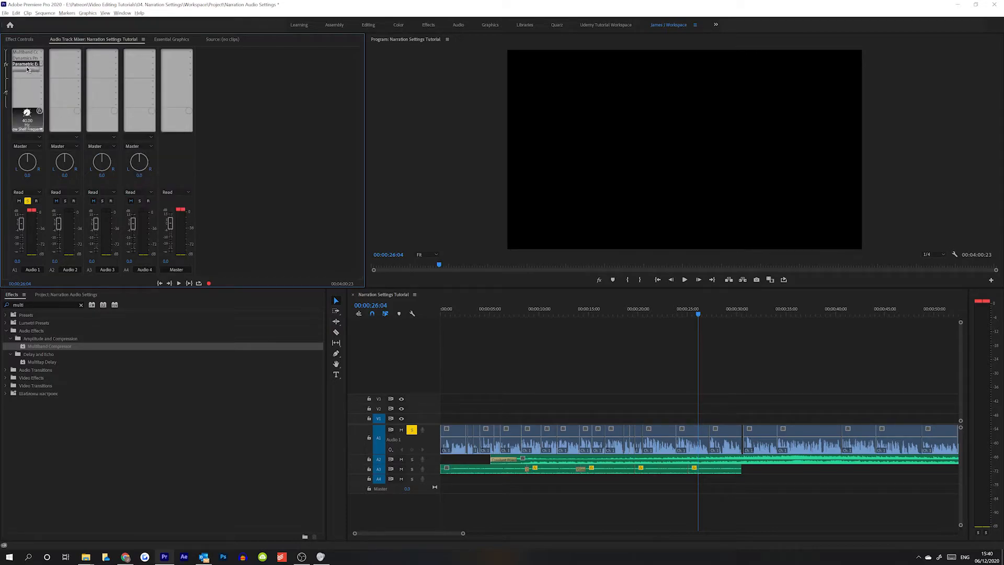
{"action": "double_click", "coordinate": [29, 65]}
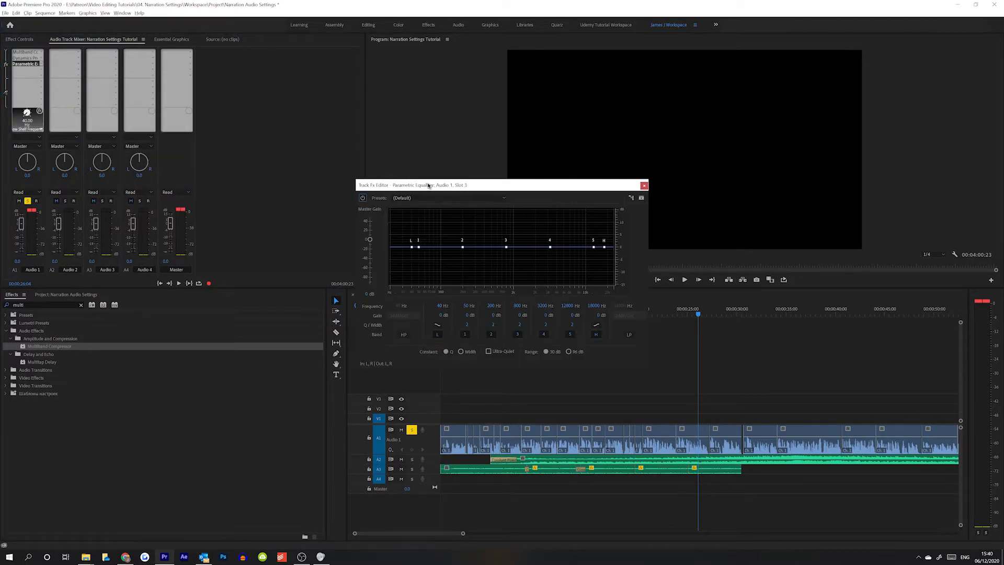
{"action": "left_click_drag", "start_coordinate": [428, 185], "coordinate": [284, 175]}
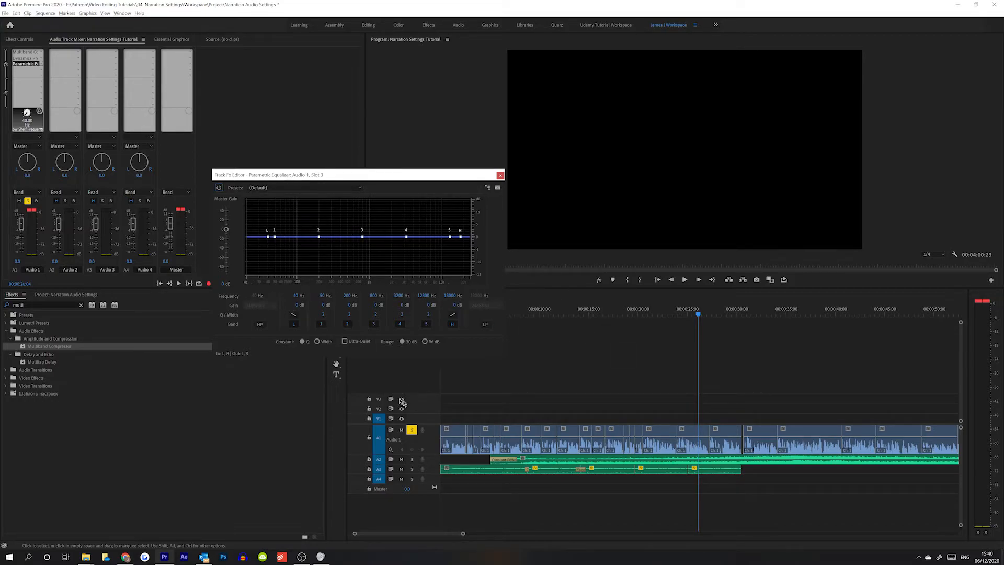
{"action": "key", "text": "space"}
{"action": "key", "text": "space"}
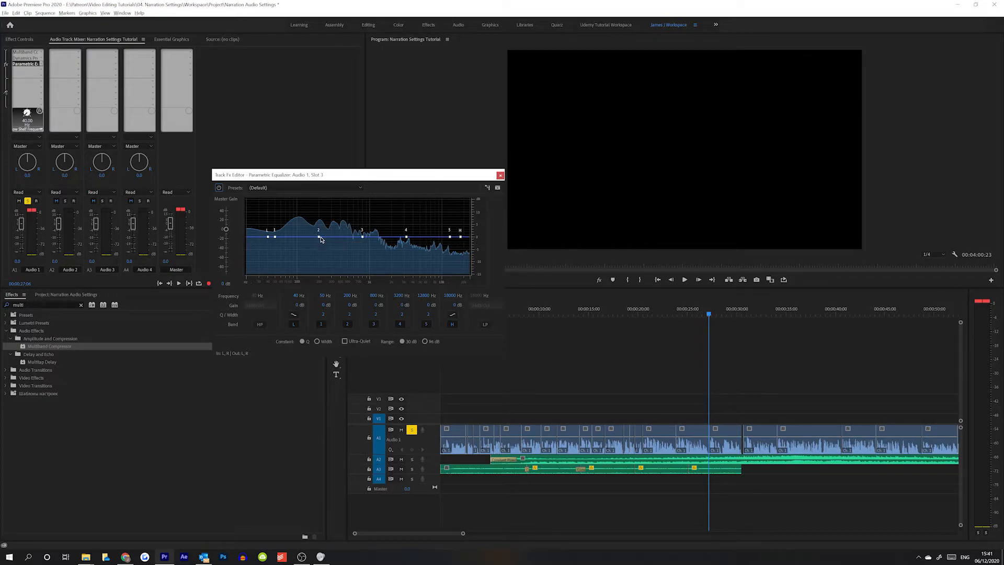
{"action": "left_click_drag", "start_coordinate": [320, 237], "coordinate": [330, 237]}
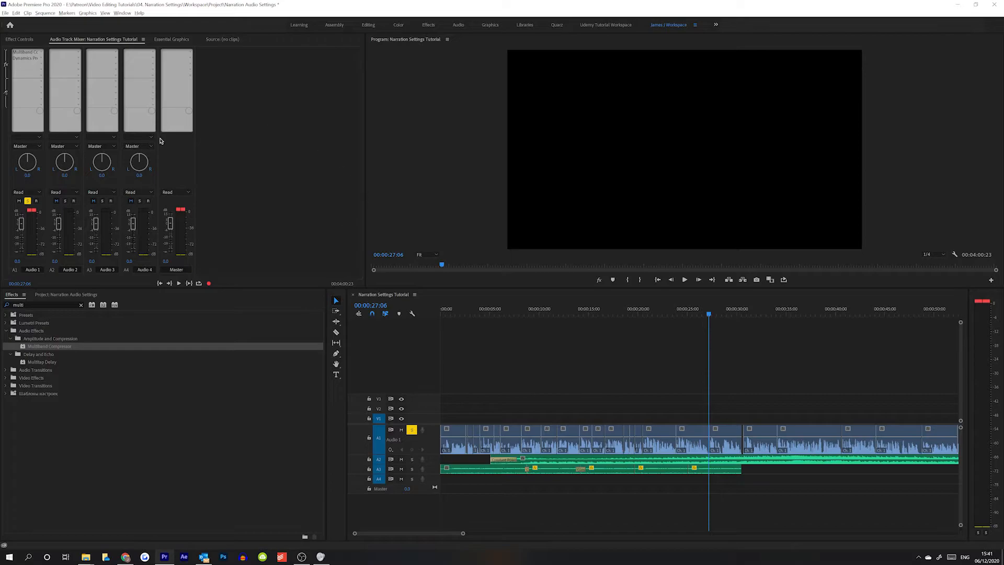
Add a Parametric Equalizer to the narration track's empty third effect slot and open its editor
{"action": "left_click", "coordinate": [21, 65]}
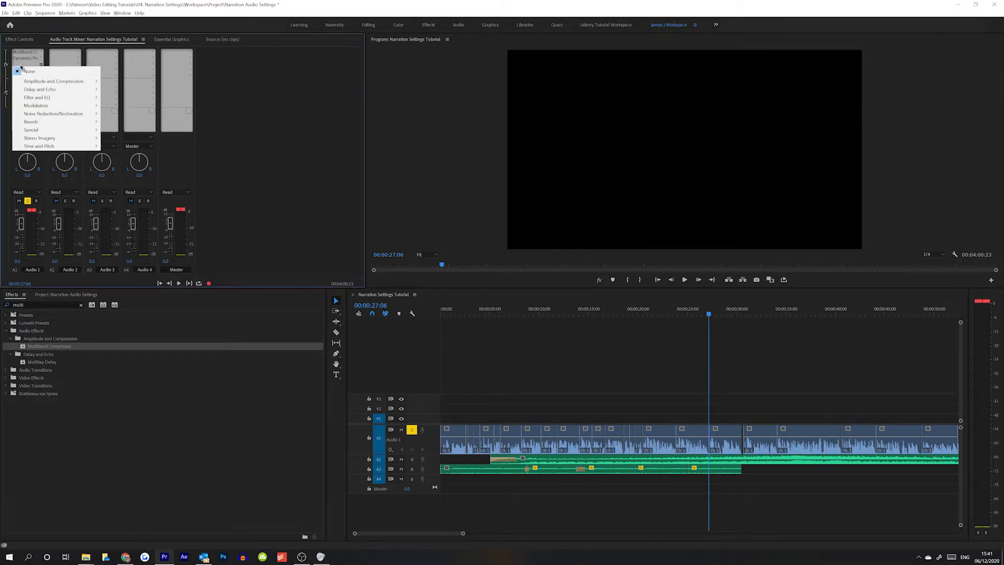
{"action": "mouse_move", "coordinate": [75, 81]}
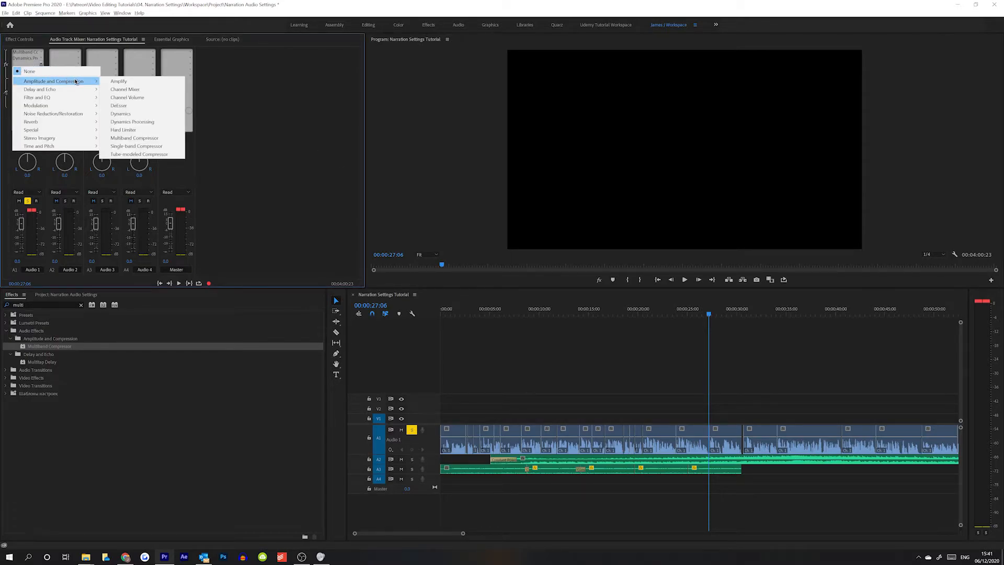
{"action": "mouse_move", "coordinate": [59, 98]}
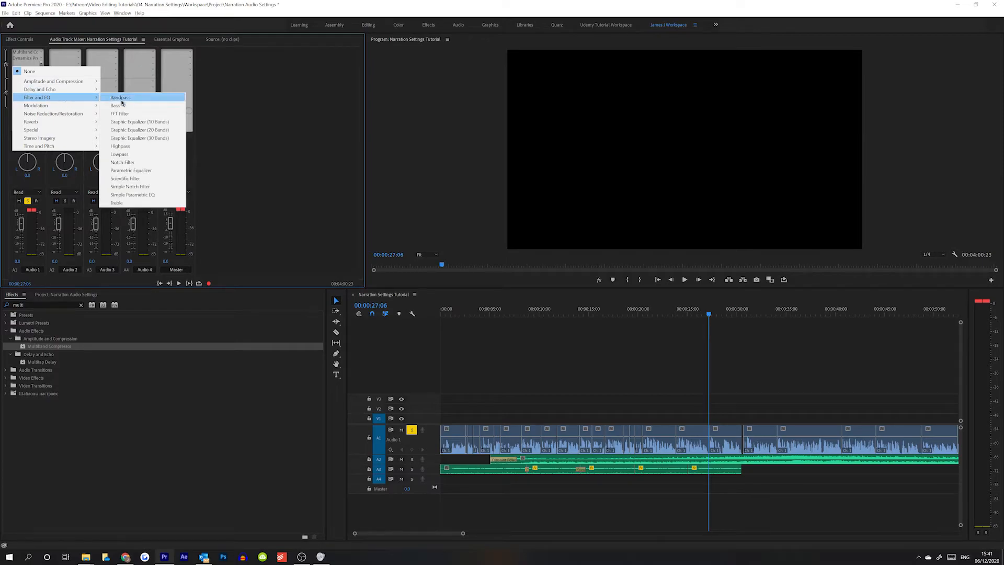
{"action": "left_click", "coordinate": [119, 172]}
{"action": "double_click", "coordinate": [27, 64]}
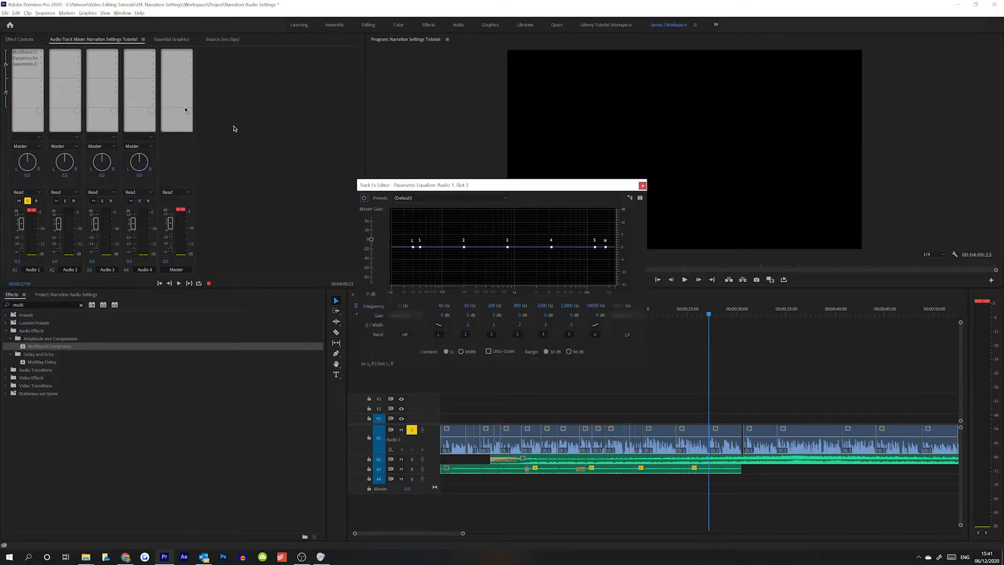
{"action": "left_click_drag", "start_coordinate": [458, 185], "coordinate": [293, 187]}
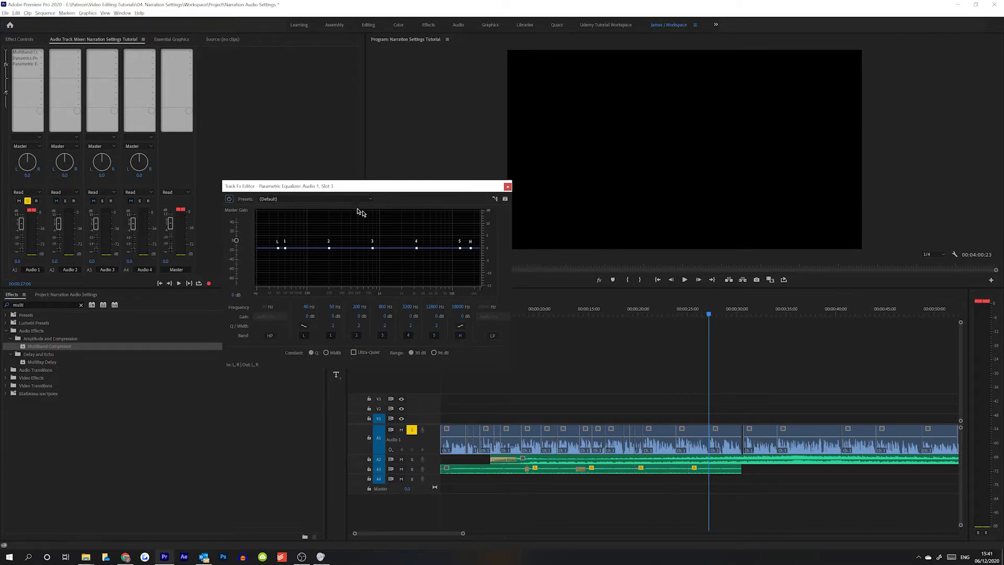
Apply the Vocal Enhancer preset to the narration track's Parametric Equalizer
{"action": "left_click", "coordinate": [263, 200]}
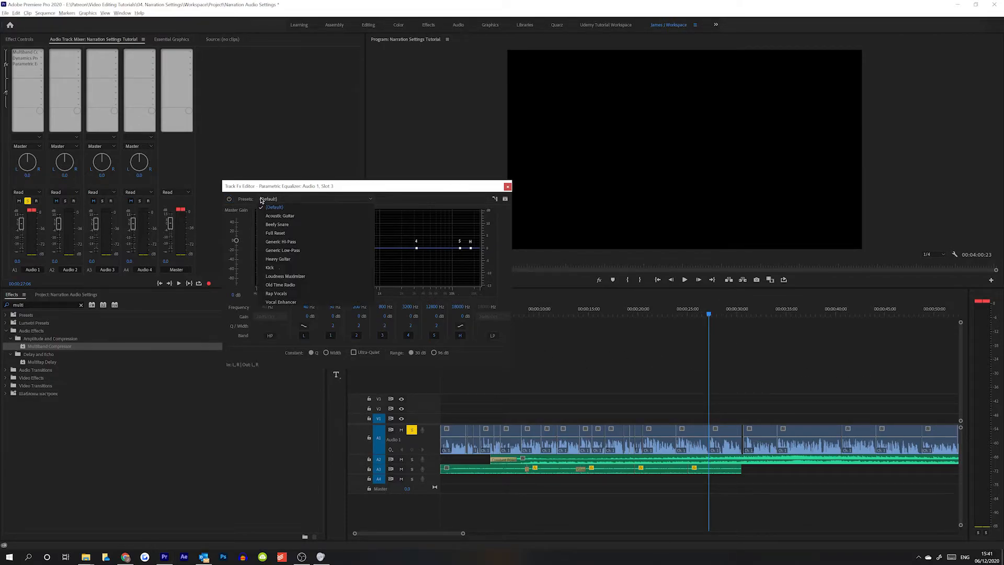
{"action": "left_click", "coordinate": [303, 302]}
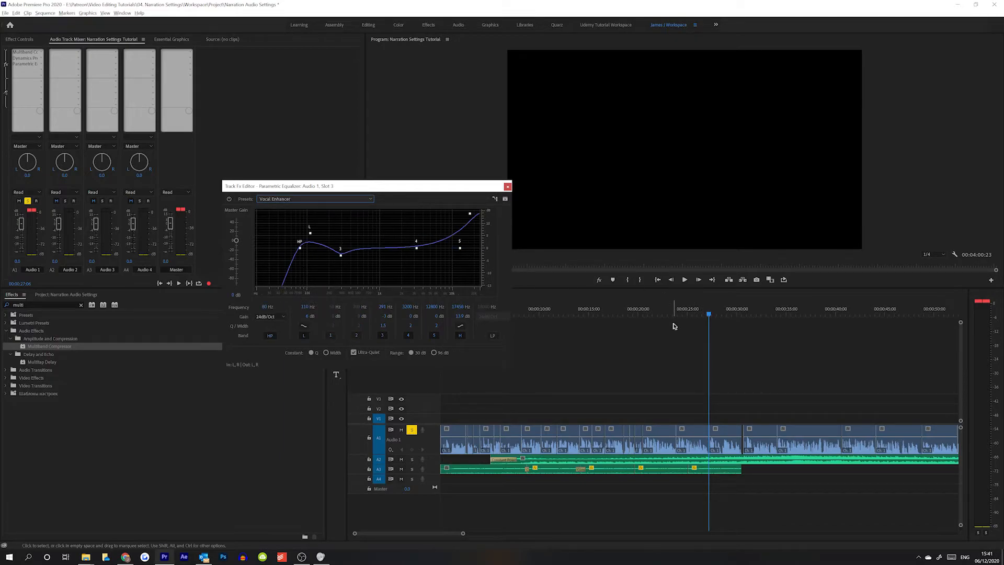
{"action": "left_click_drag", "start_coordinate": [417, 187], "coordinate": [400, 182]}
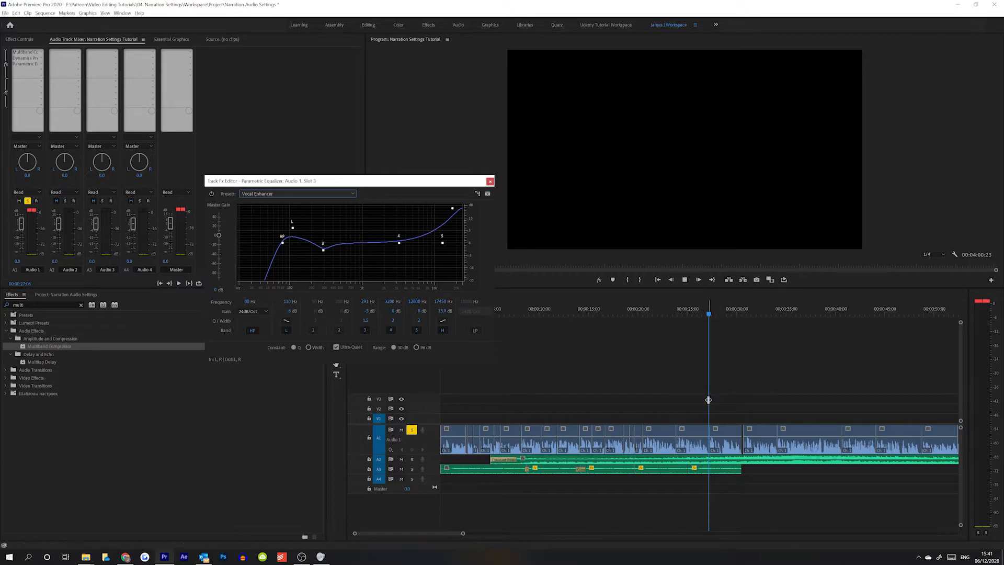
Play several passages of the narration, including one from about 10 seconds, to check the equalizer's sound and output level
{"action": "key", "text": "space"}
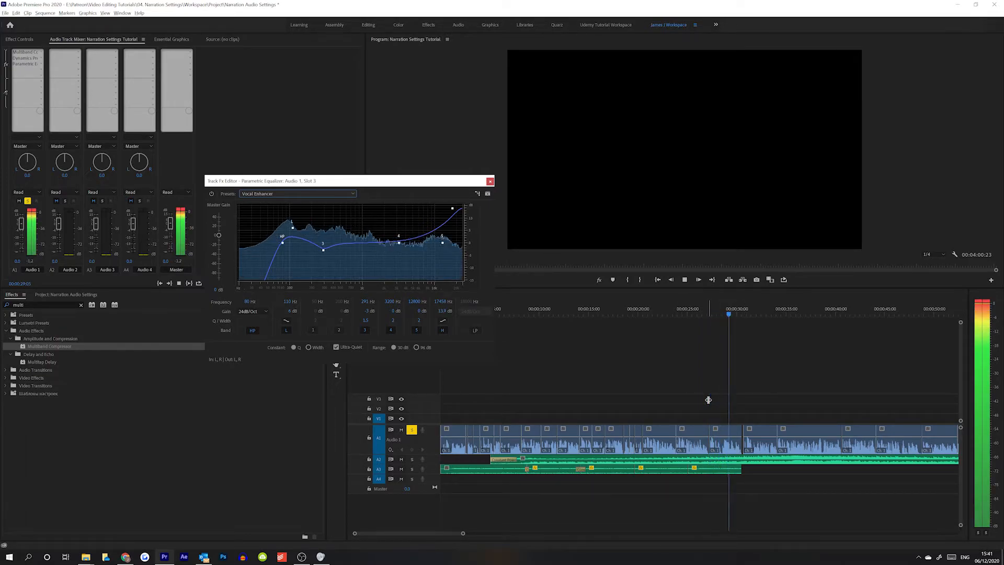
{"action": "left_click", "coordinate": [542, 308]}
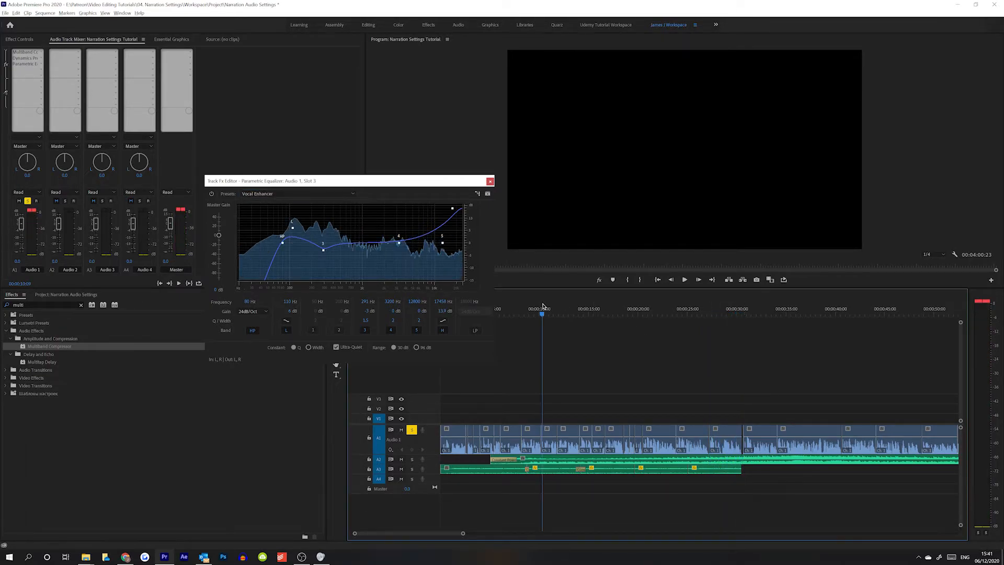
{"action": "key", "text": "space"}
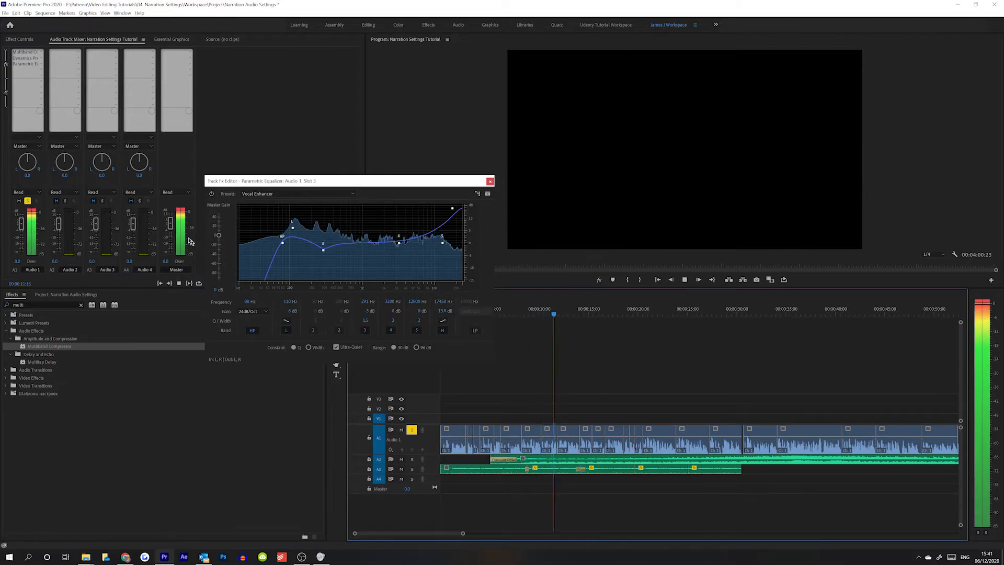
{"action": "key", "text": "space"}
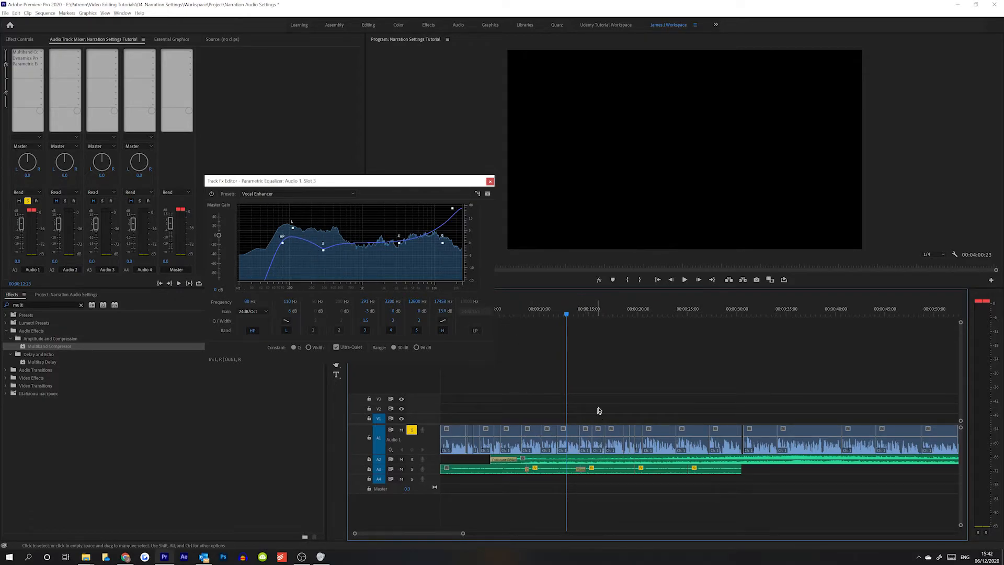
{"action": "key", "text": "space"}
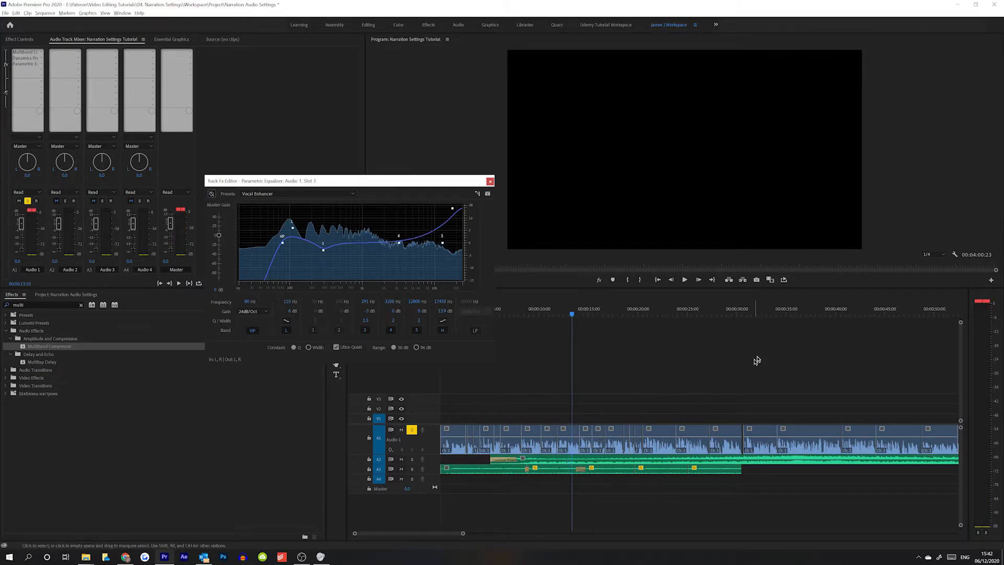
{"action": "key", "text": "space"}
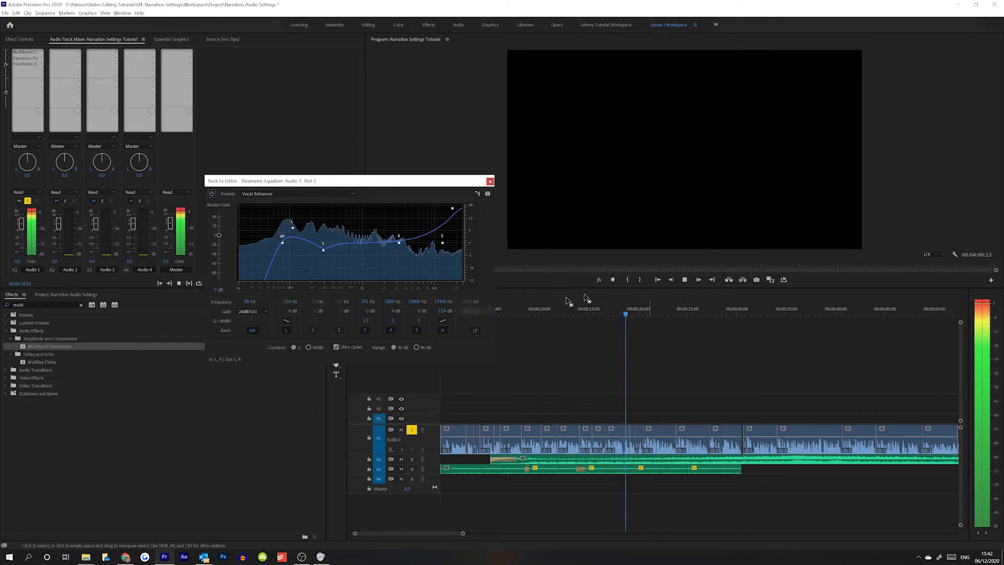
{"action": "key", "text": "space"}
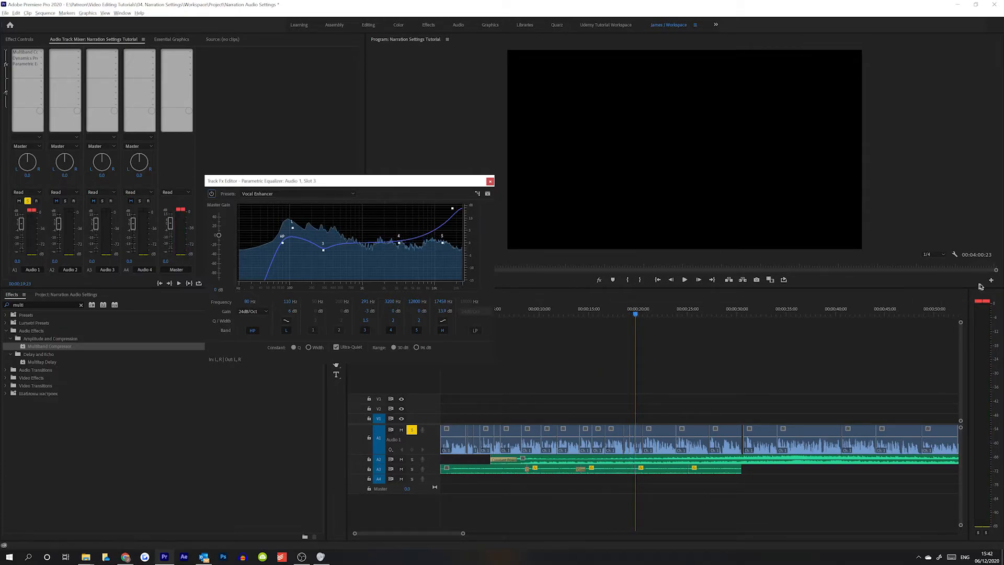
Close the equalizer, reopen the narration track's Multiband Compressor, and lower its output gain to -4.9 dB while playing the narration
{"action": "left_click", "coordinate": [490, 181]}
{"action": "double_click", "coordinate": [26, 52]}
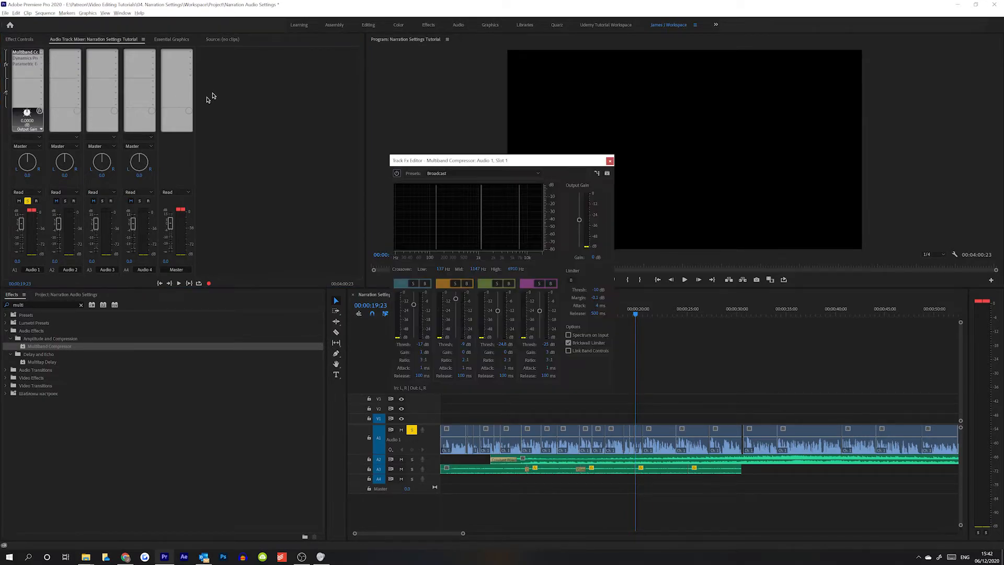
{"action": "left_click_drag", "start_coordinate": [468, 153], "coordinate": [344, 169]}
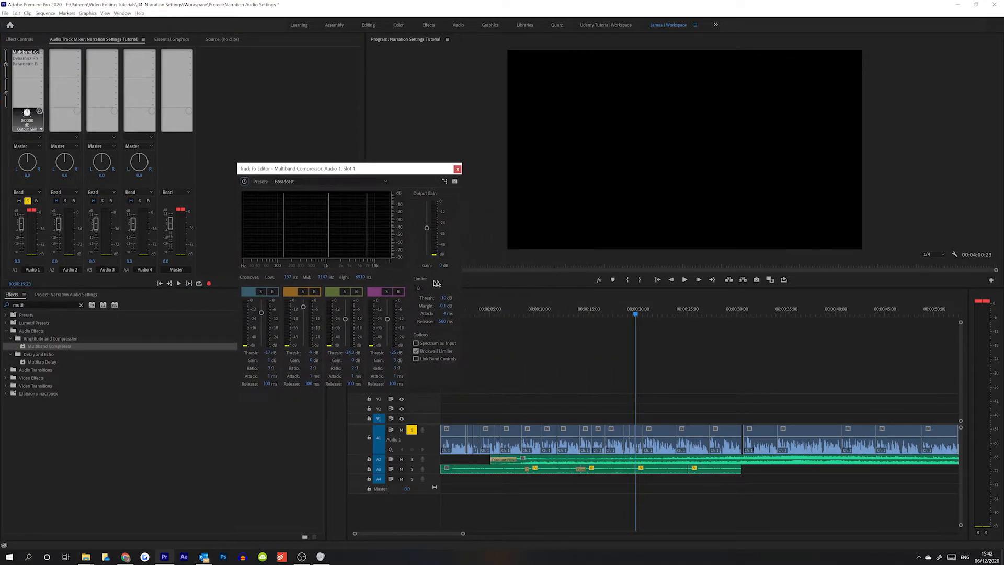
{"action": "left_click_drag", "start_coordinate": [441, 266], "coordinate": [421, 263]}
{"action": "key", "text": "space"}
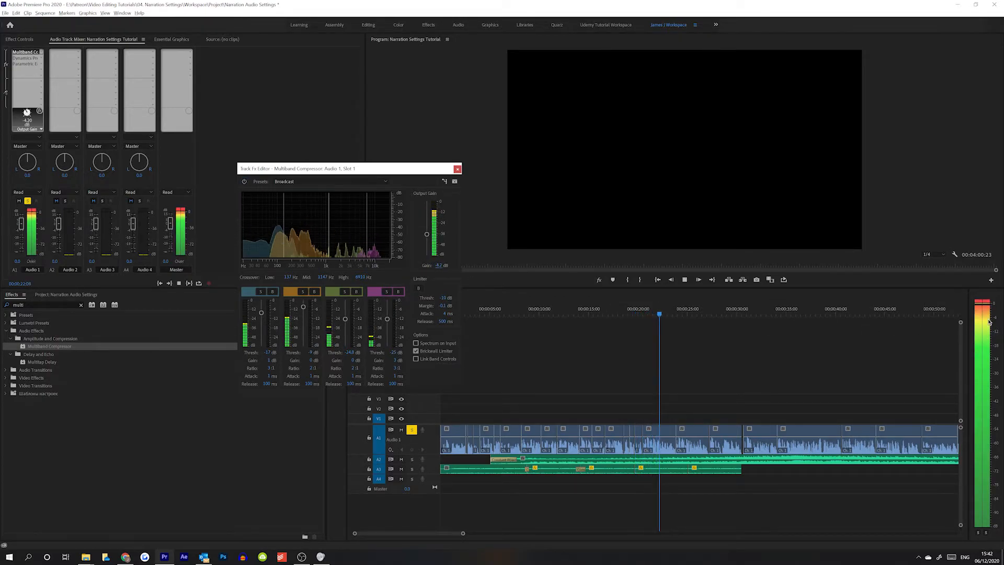
{"action": "key", "text": "space"}
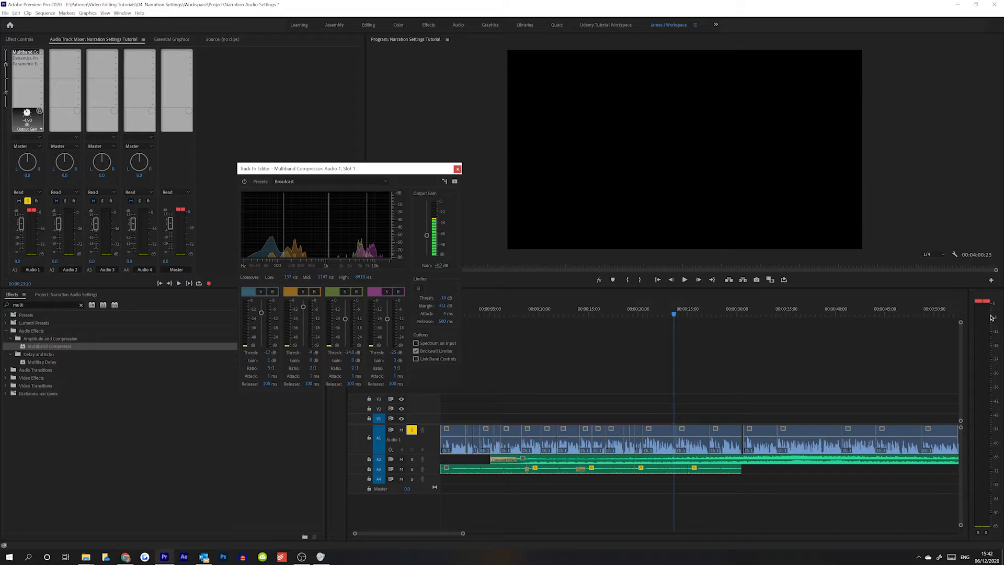
Play the narration again to check its level at the reduced gain, and close the Multiband Compressor editor
{"action": "key", "text": "space"}
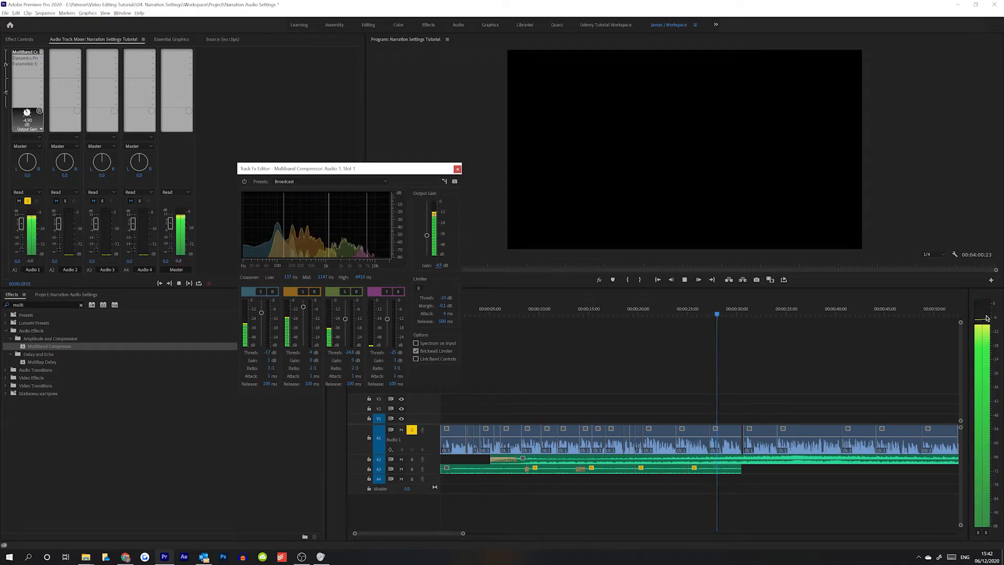
{"action": "key", "text": "space"}
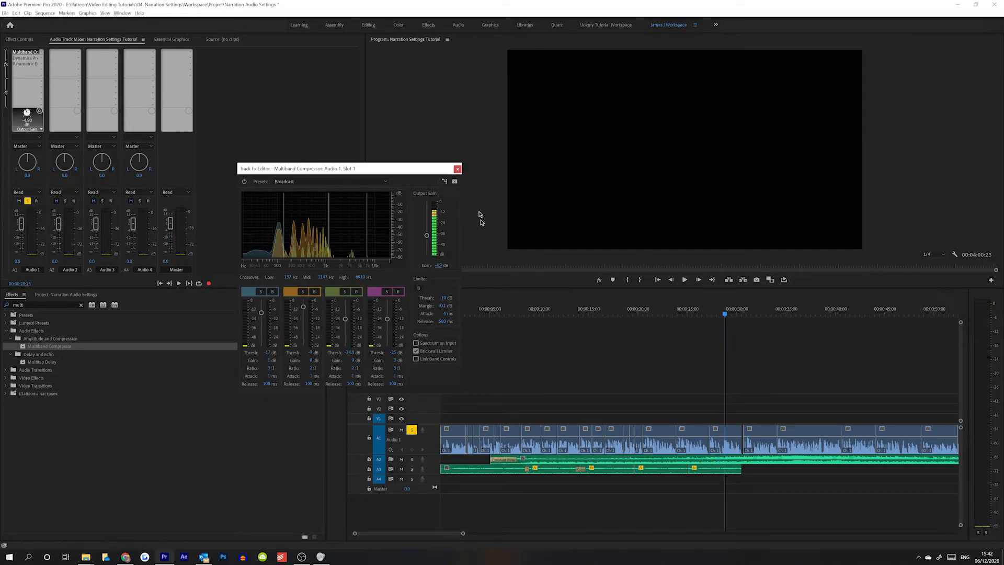
{"action": "left_click", "coordinate": [457, 169]}
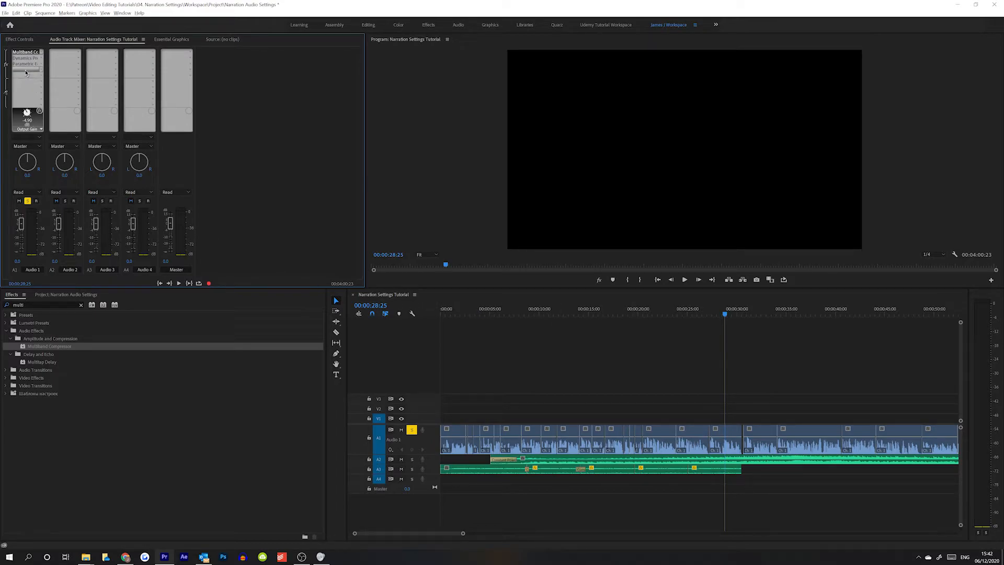
{"action": "left_click", "coordinate": [23, 68]}
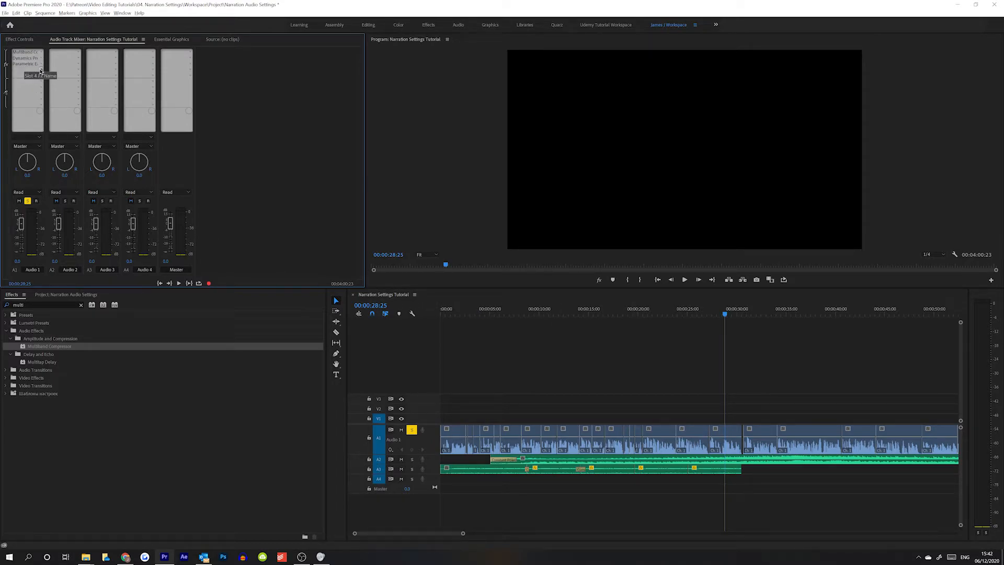
{"action": "left_click", "coordinate": [42, 71]}
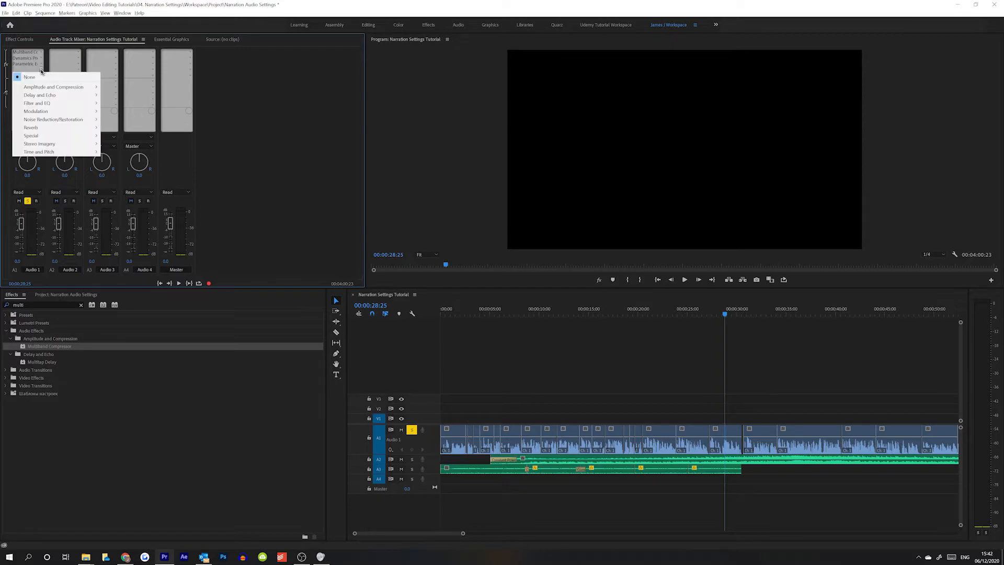
{"action": "mouse_move", "coordinate": [45, 88]}
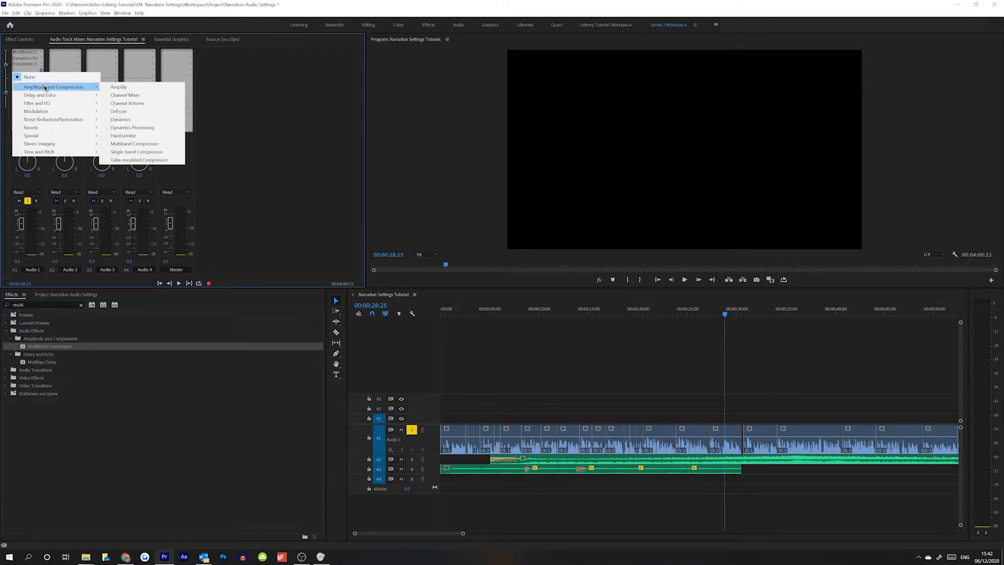
{"action": "left_click", "coordinate": [615, 364]}
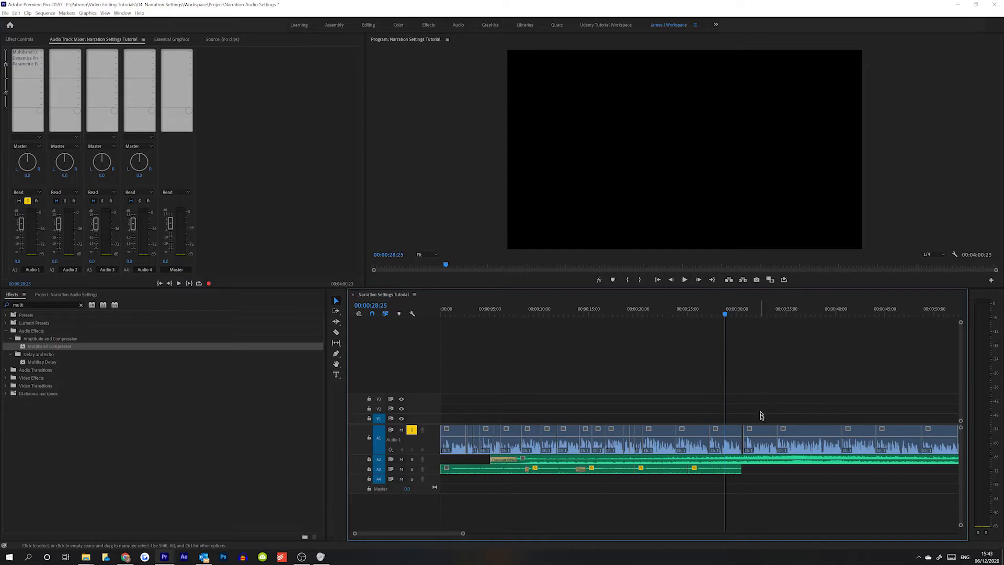
Play the narration past 30 seconds and extend the clip ending there to close the gap before the next clip
{"action": "key", "text": "space"}
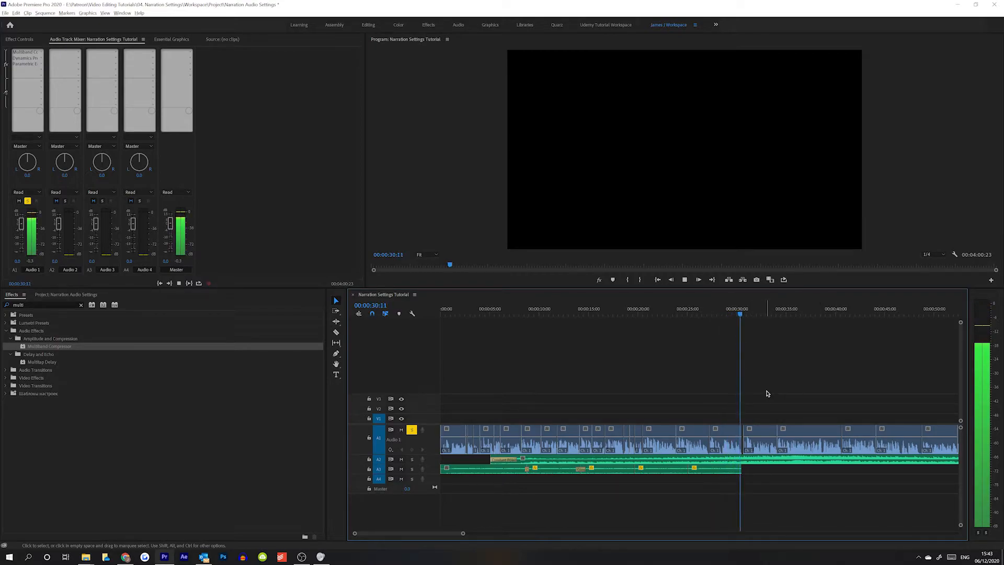
{"action": "key", "text": "space"}
{"action": "key", "text": "="}
{"action": "key", "text": "="}
{"action": "key", "text": "="}
{"action": "key", "text": "="}
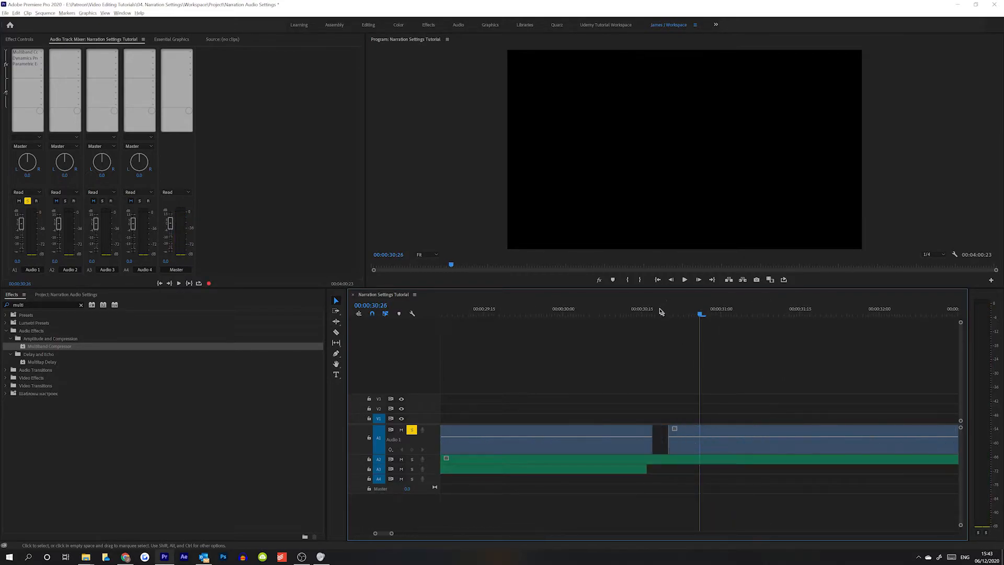
{"action": "left_click", "coordinate": [621, 313]}
{"action": "left_click_drag", "start_coordinate": [652, 433], "coordinate": [666, 434]}
Mark an in point at 00:00:30:12 and an out point at 00:00:30:18 around the narration's silent pause
{"action": "left_click", "coordinate": [625, 310]}
{"action": "key", "text": "i"}
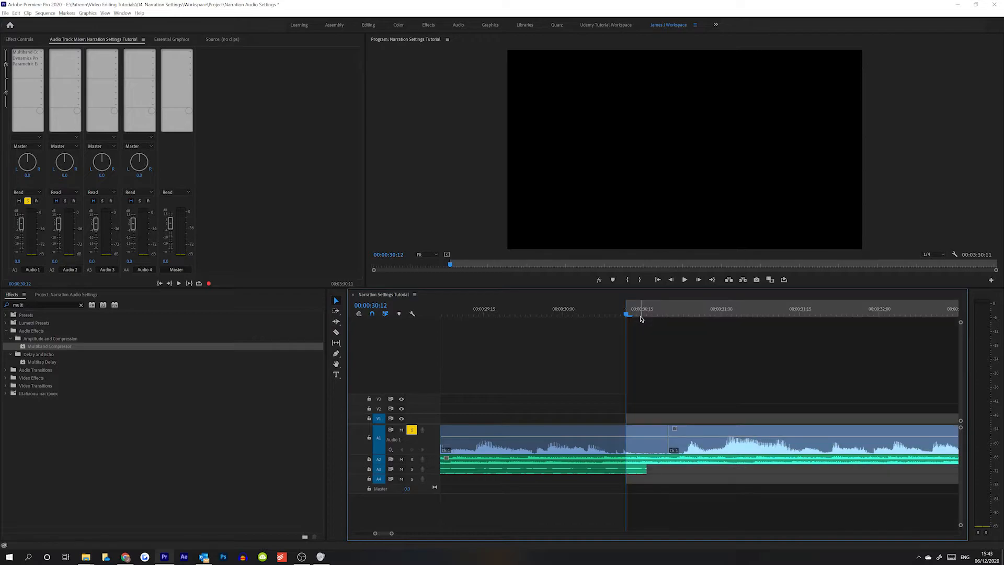
{"action": "left_click_drag", "start_coordinate": [651, 314], "coordinate": [659, 314]}
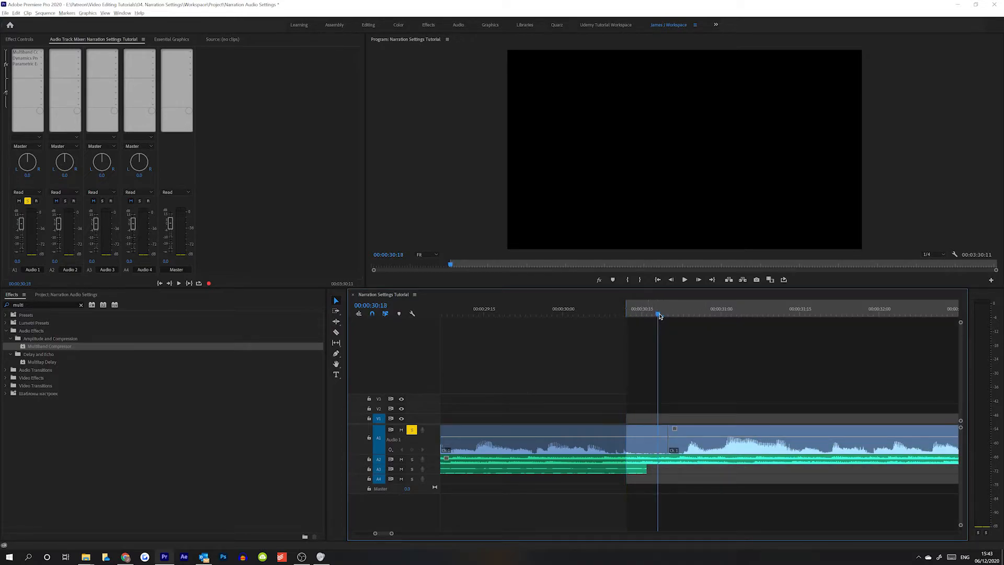
{"action": "key", "text": "o"}
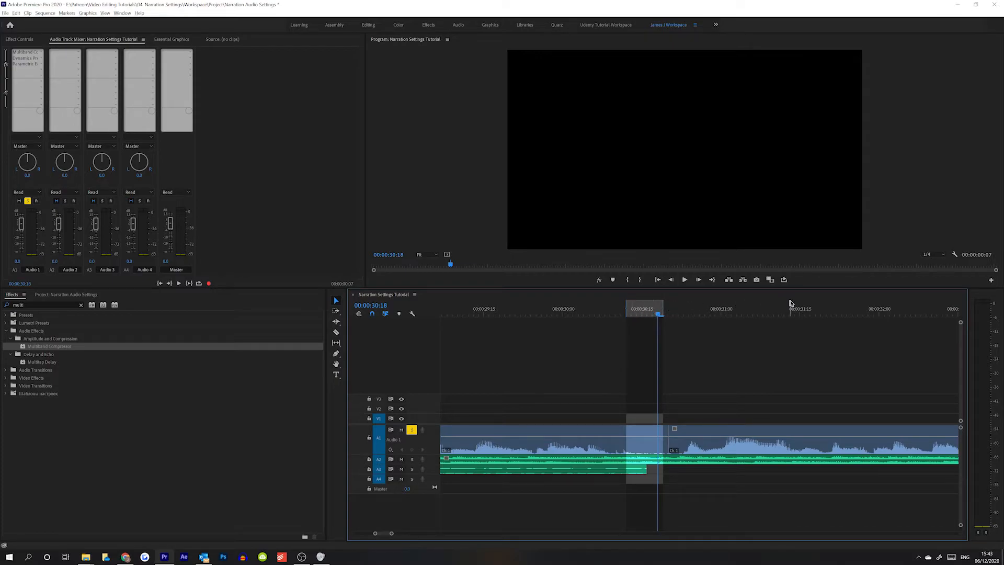
Turn on Loop Playback for the program monitor and play the marked pause repeatedly to hear its background noise
{"action": "left_click", "coordinate": [784, 280]}
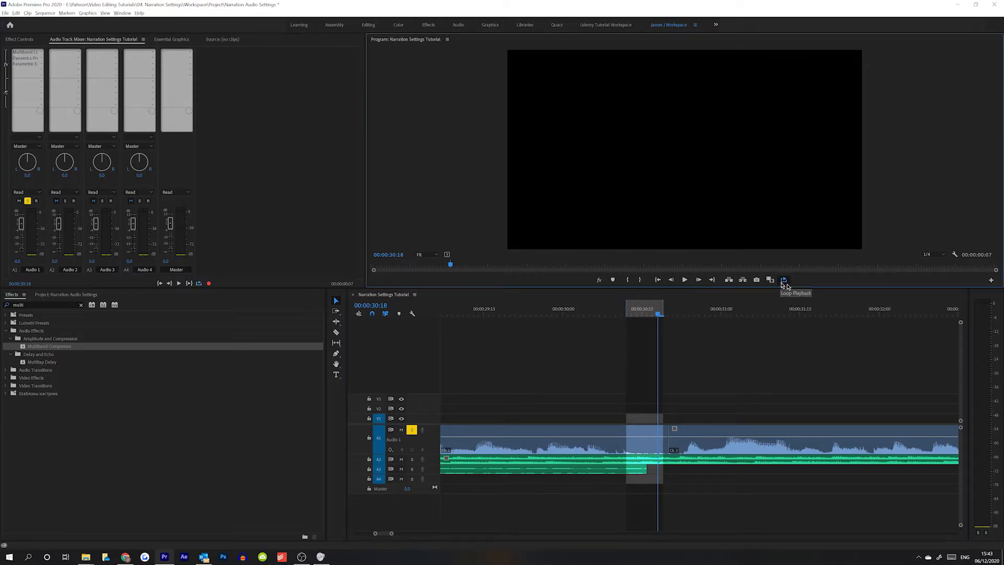
{"action": "left_click", "coordinate": [990, 281]}
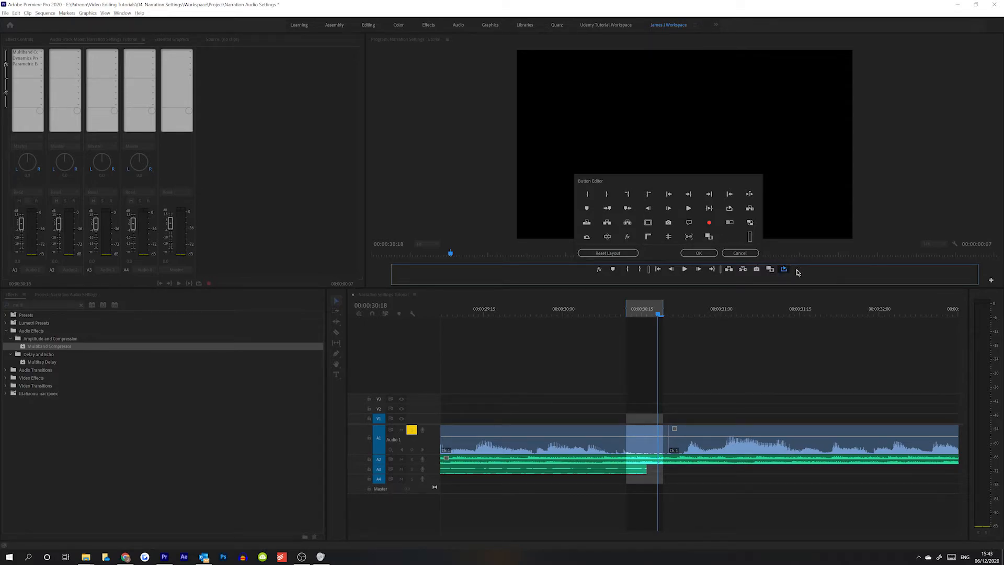
{"action": "left_click", "coordinate": [698, 253]}
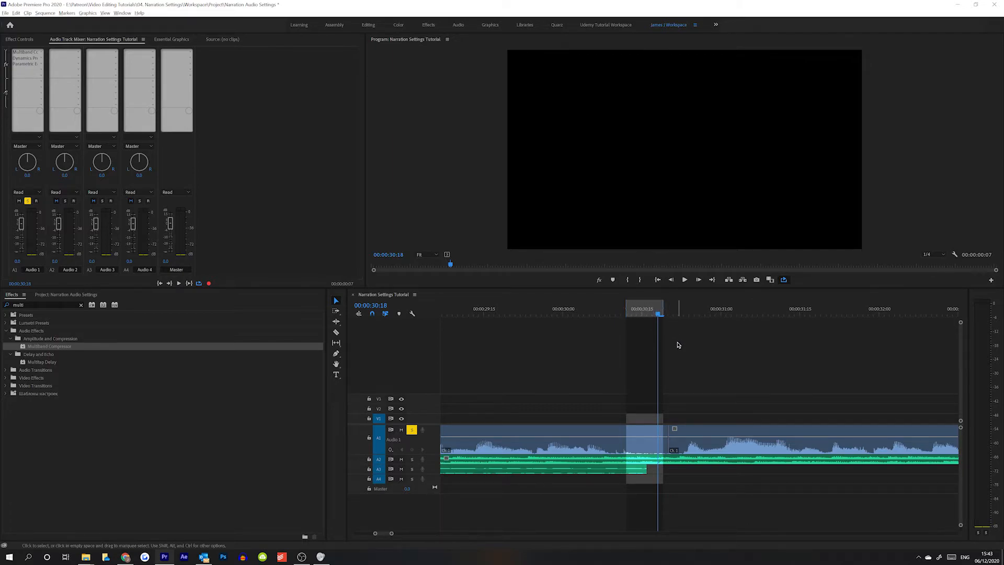
{"action": "key", "text": "space"}
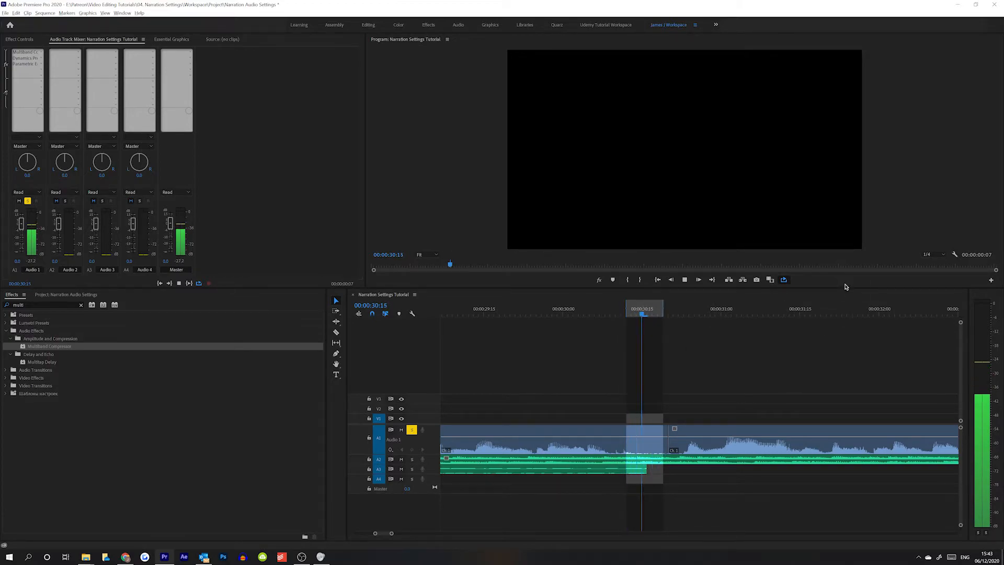
{"action": "key", "text": "space"}
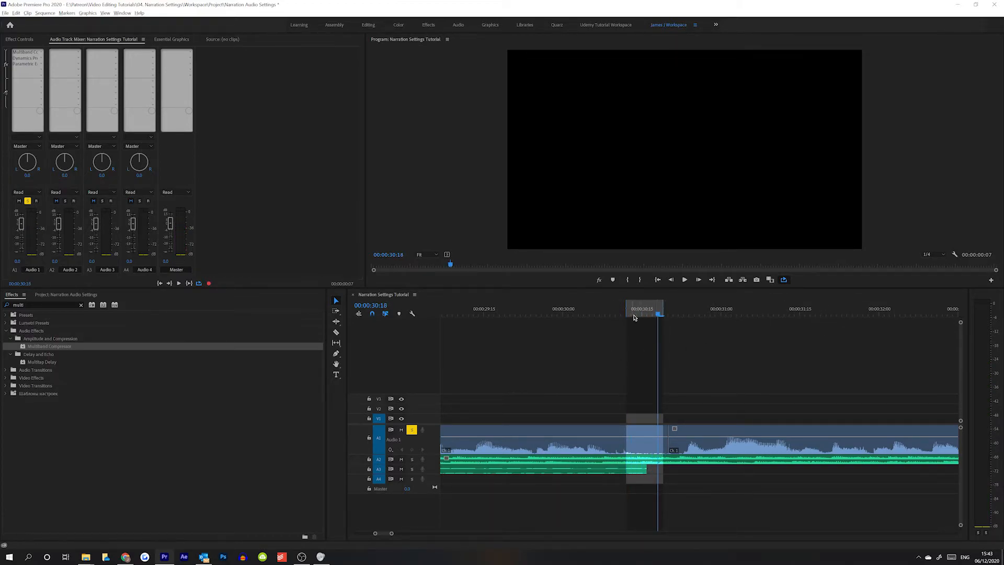
{"action": "left_click", "coordinate": [634, 311]}
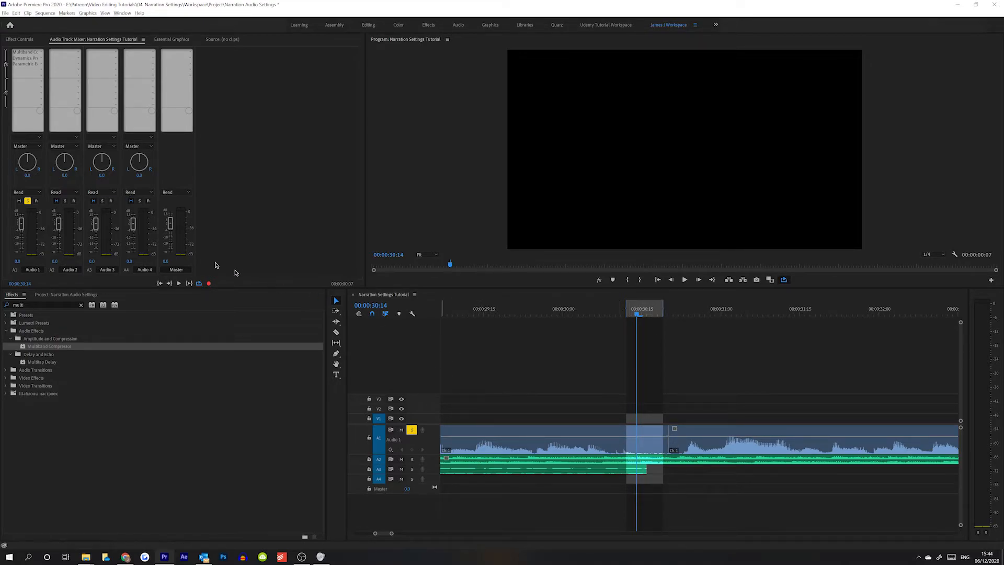
Add the DeNoise effect to the narration track's fourth effect slot and open its editor clear of the timeline
{"action": "left_click", "coordinate": [40, 70]}
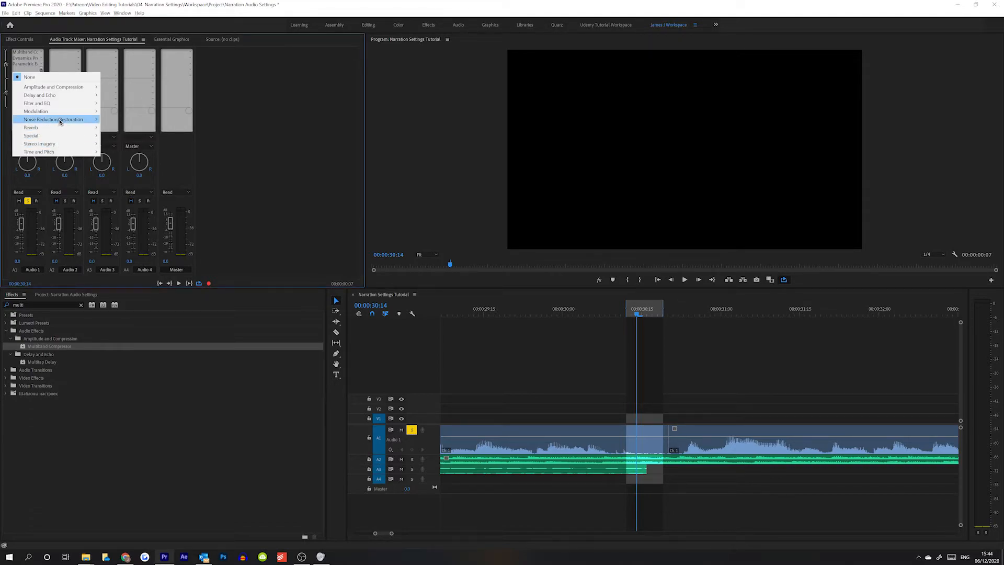
{"action": "mouse_move", "coordinate": [60, 122]}
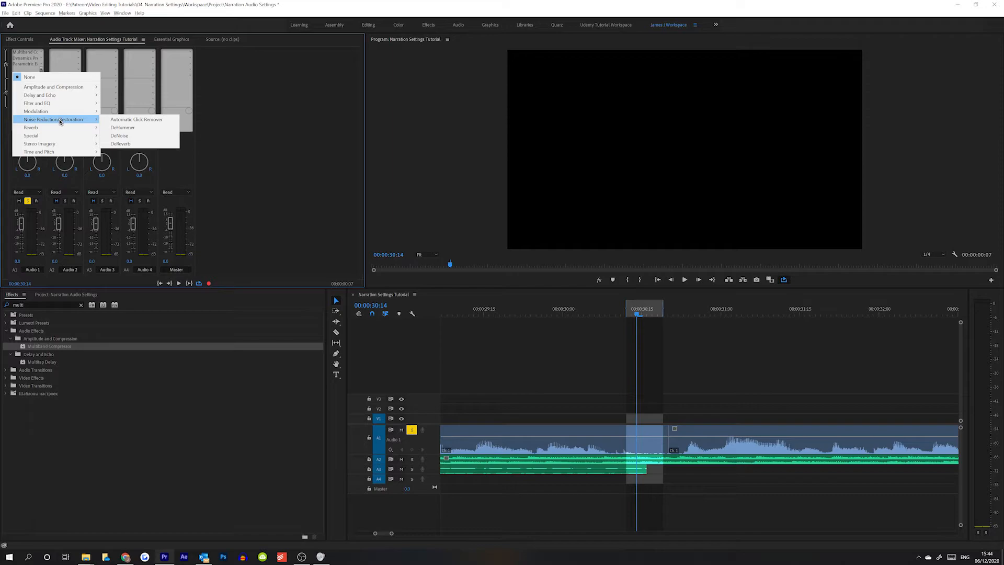
{"action": "left_click", "coordinate": [128, 137]}
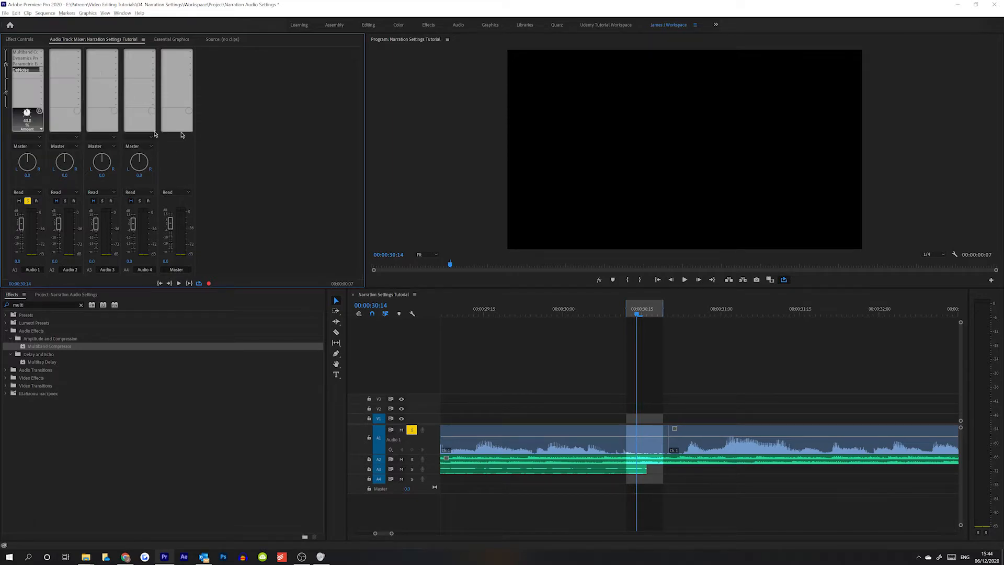
{"action": "double_click", "coordinate": [37, 70]}
{"action": "left_click_drag", "start_coordinate": [529, 199], "coordinate": [455, 197]}
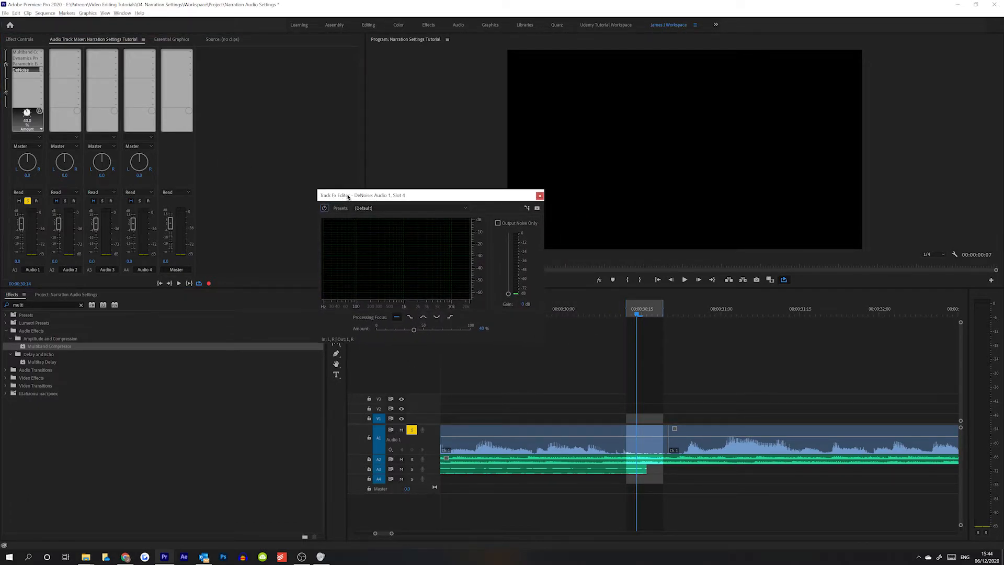
{"action": "left_click_drag", "start_coordinate": [346, 196], "coordinate": [282, 202]}
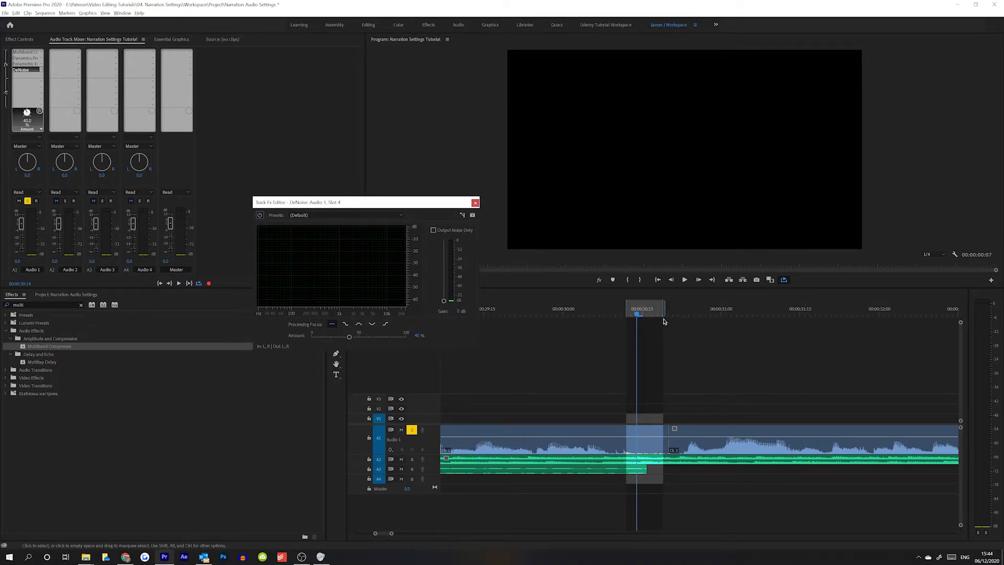
Loop the marked pause and toggle the DeNoise bypass to compare the background noise
{"action": "key", "text": "space"}
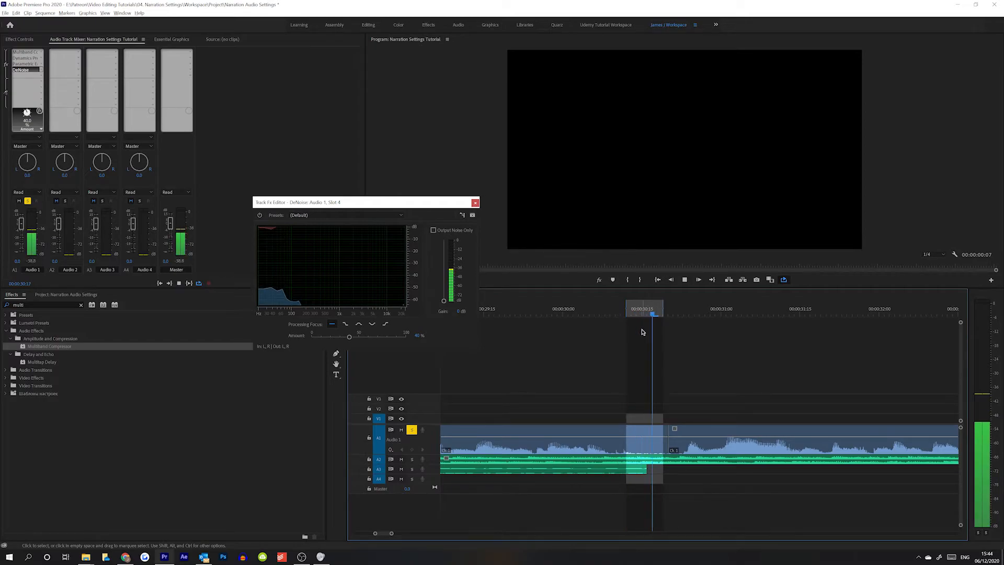
{"action": "key", "text": "space"}
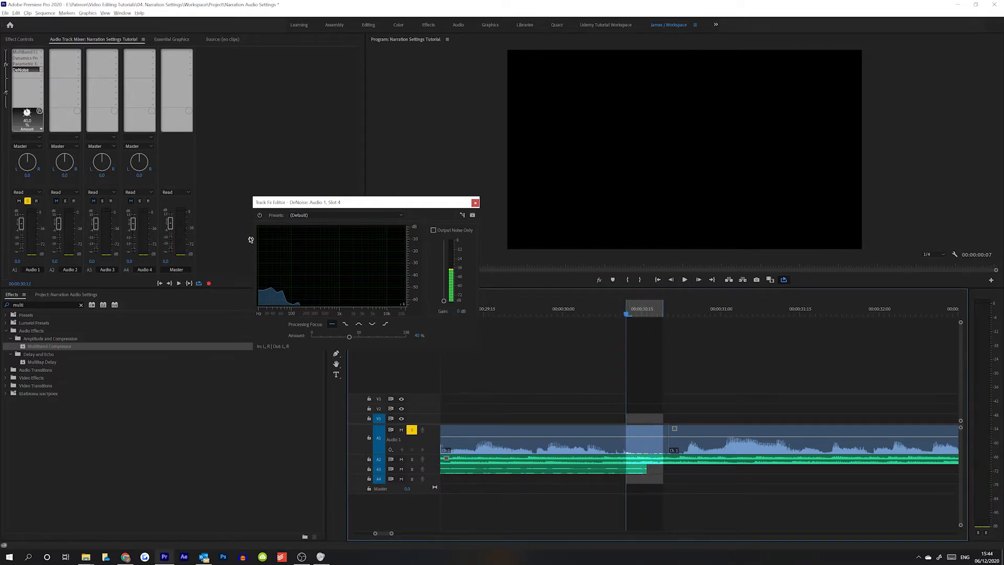
{"action": "left_click", "coordinate": [259, 214]}
{"action": "key", "text": "space"}
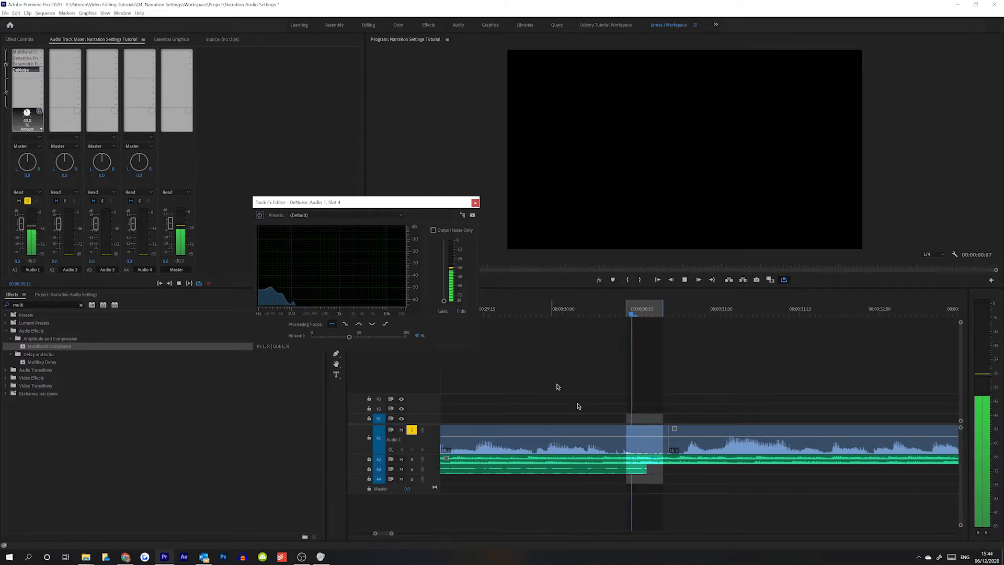
{"action": "key", "text": "space"}
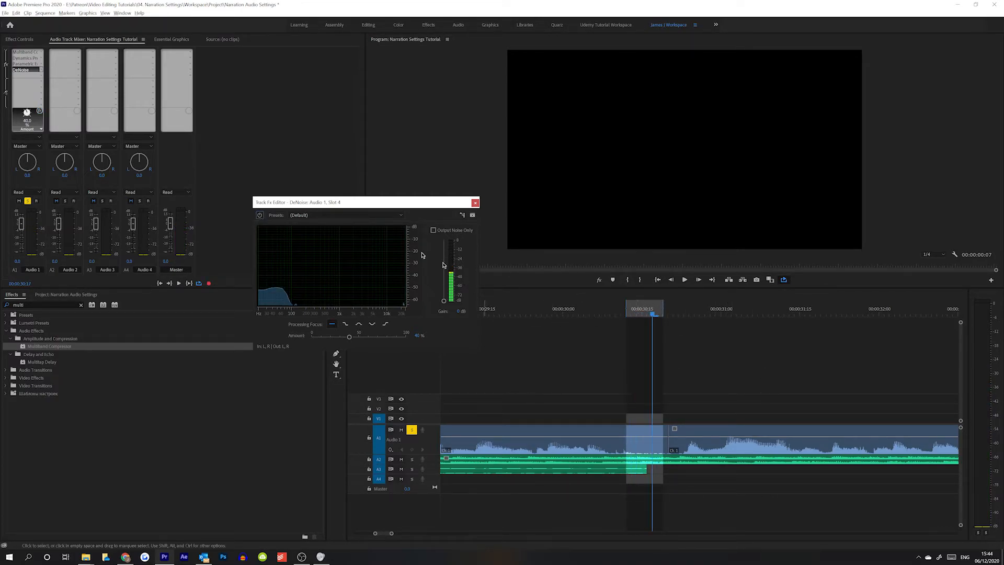
Turn off solo on the narration track and clear the sequence's in and out points
{"action": "left_click_drag", "start_coordinate": [272, 206], "coordinate": [245, 214]}
{"action": "left_click", "coordinate": [412, 429]}
{"action": "right_click", "coordinate": [657, 308]}
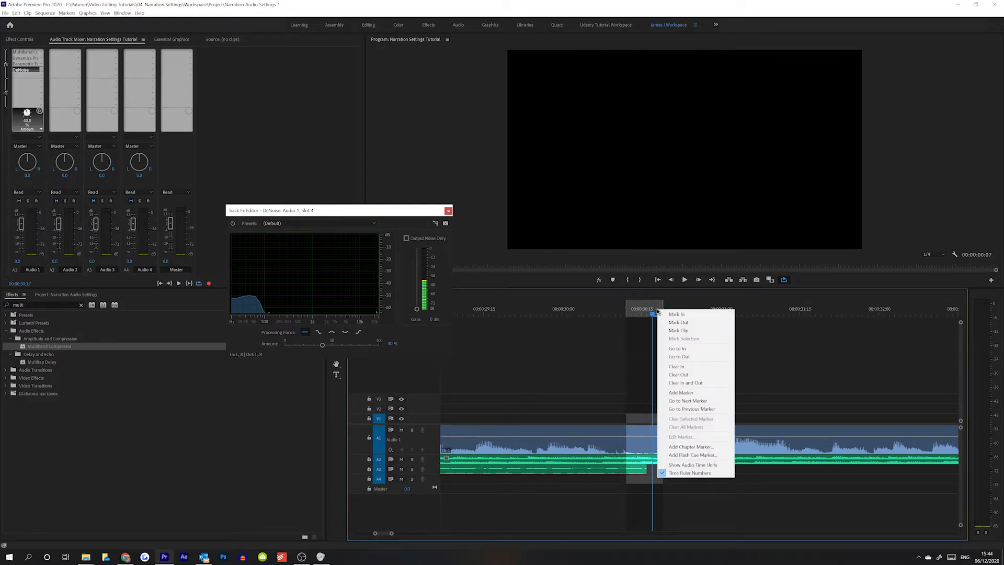
{"action": "left_click", "coordinate": [676, 375]}
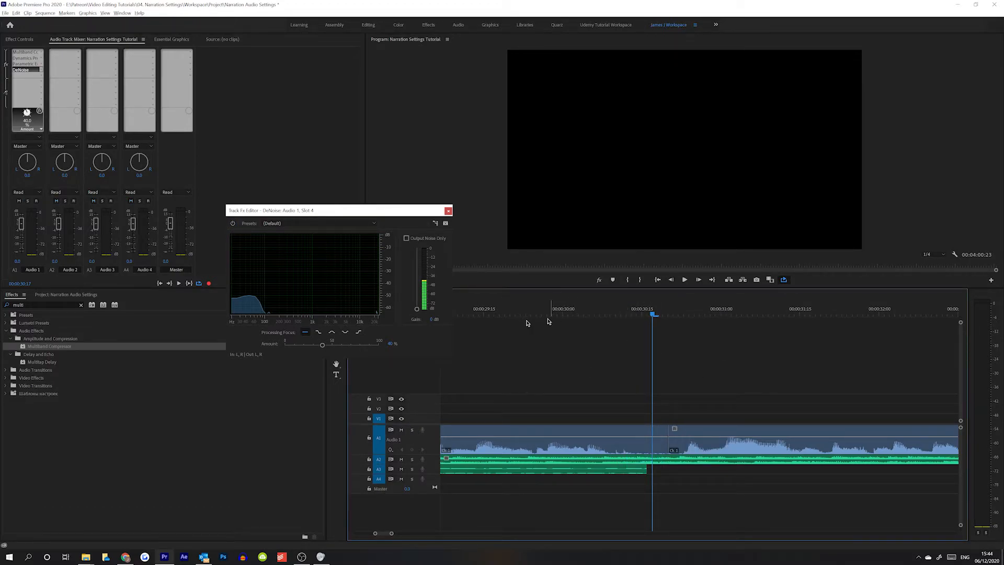
Play the full mix from about 00:00:29:15 and solo the narration track again
{"action": "left_click", "coordinate": [484, 312]}
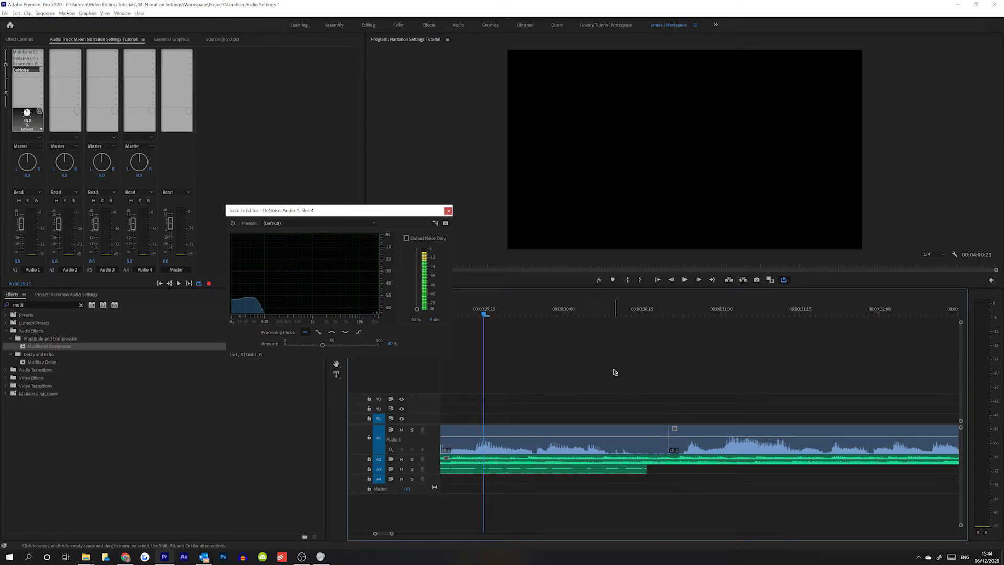
{"action": "key", "text": "space"}
{"action": "left_click", "coordinate": [415, 430]}
Play the narration from about 10 seconds, switching the DeNoise bypass on and off to compare the sound
{"action": "key", "text": "minus"}
{"action": "key", "text": "minus"}
{"action": "key", "text": "minus"}
{"action": "key", "text": "minus"}
{"action": "key", "text": "minus"}
{"action": "key", "text": "minus"}
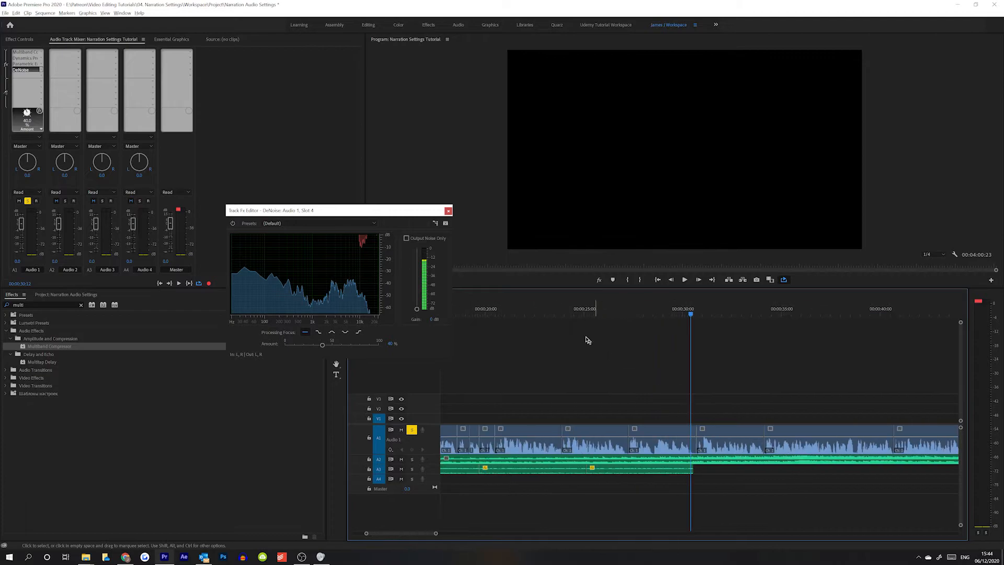
{"action": "left_click", "coordinate": [466, 312]}
{"action": "key", "text": "space"}
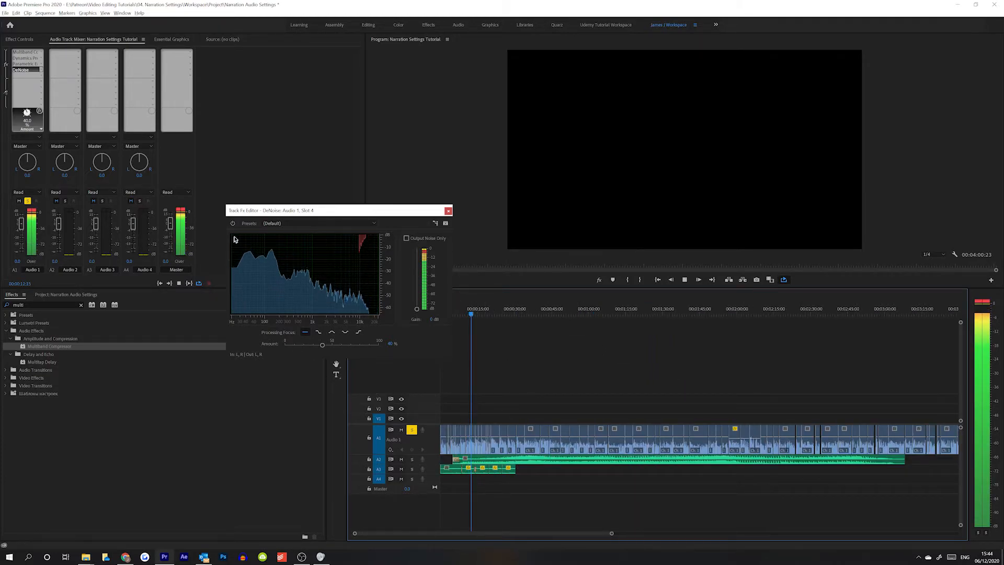
{"action": "key", "text": "space"}
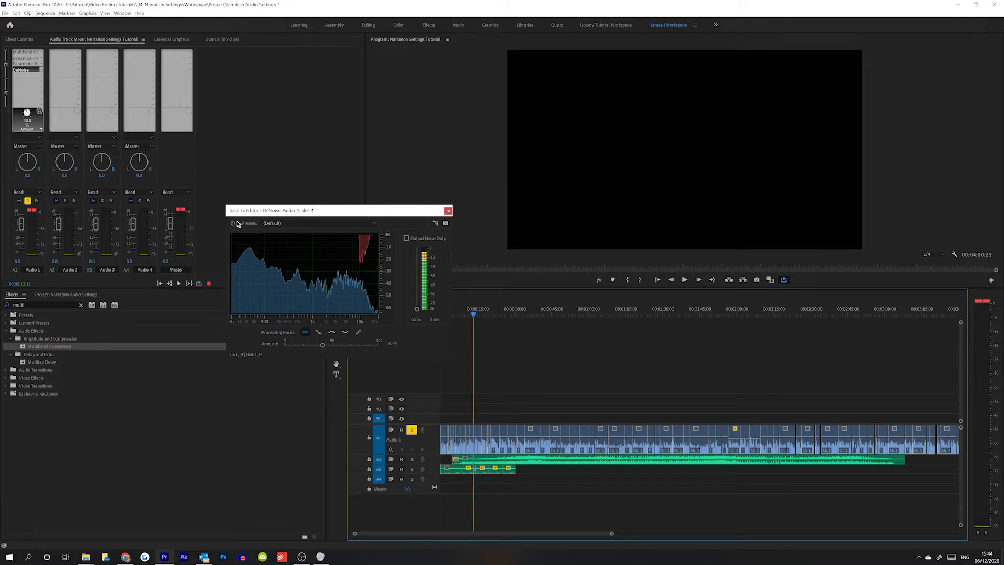
{"action": "left_click", "coordinate": [234, 223]}
{"action": "key", "text": "space"}
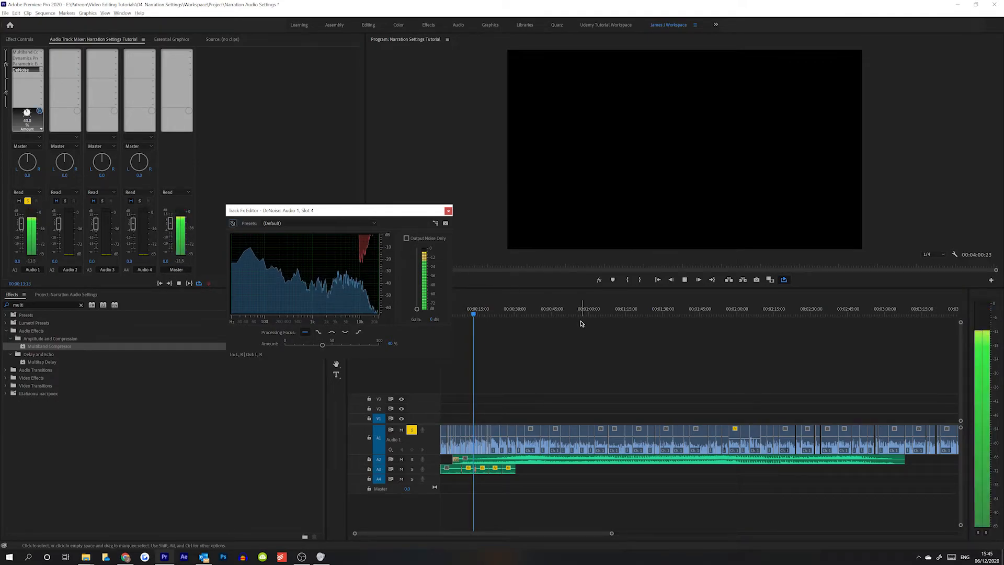
{"action": "left_click", "coordinate": [232, 223]}
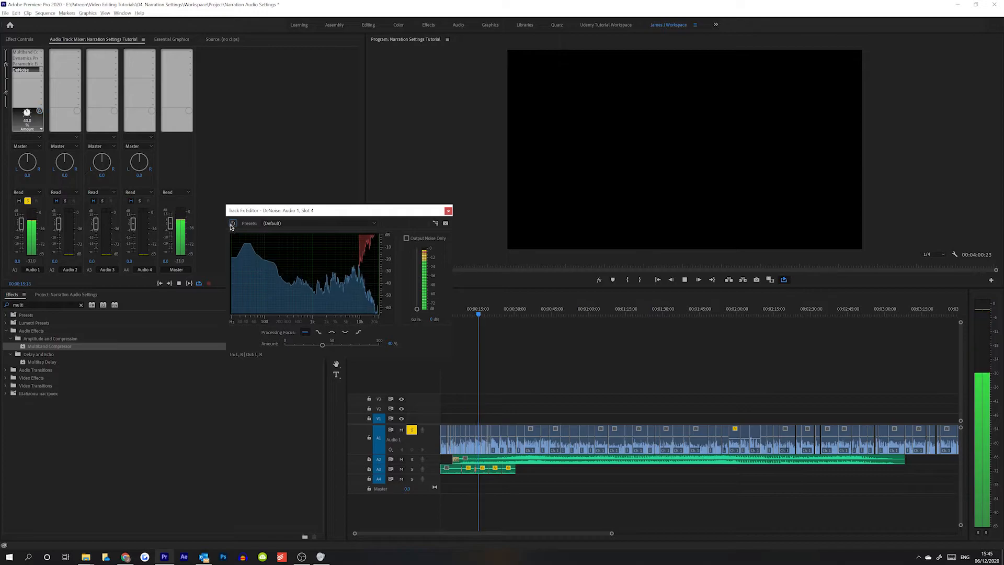
{"action": "key", "text": "space"}
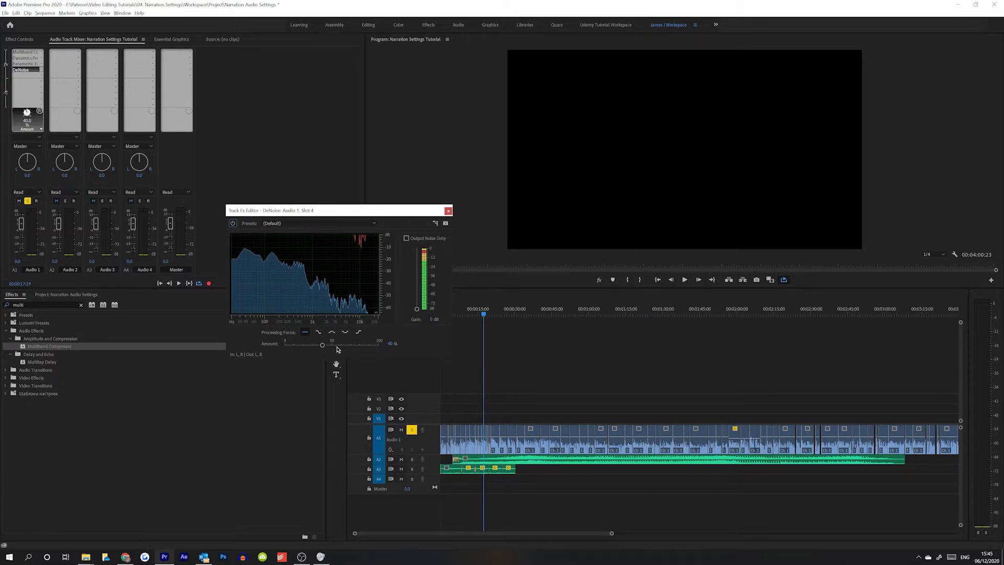
Try the DeNoise amount at 100% while playing the narration
{"action": "key", "text": "space"}
{"action": "left_click_drag", "start_coordinate": [337, 346], "coordinate": [385, 348]}
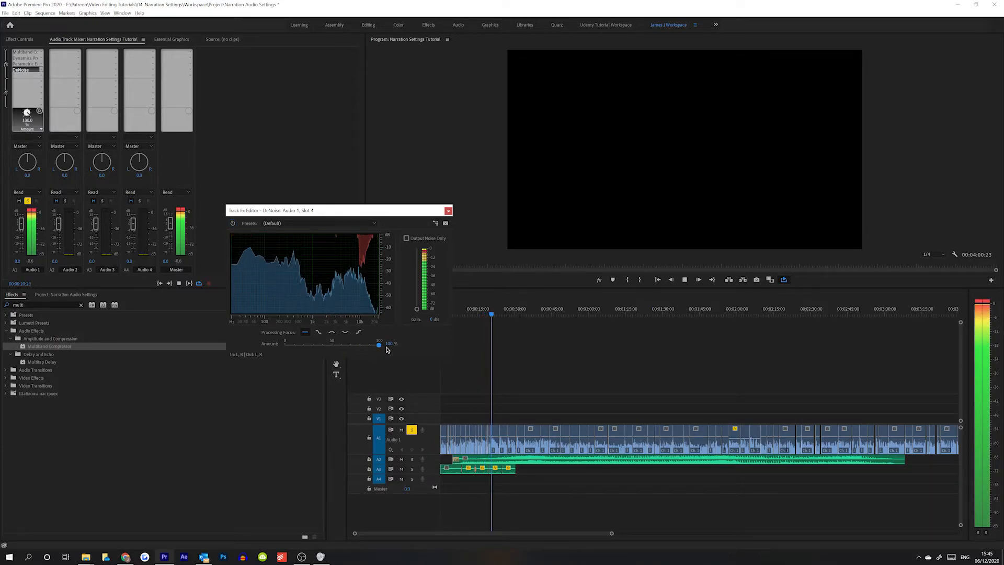
{"action": "key", "text": "space"}
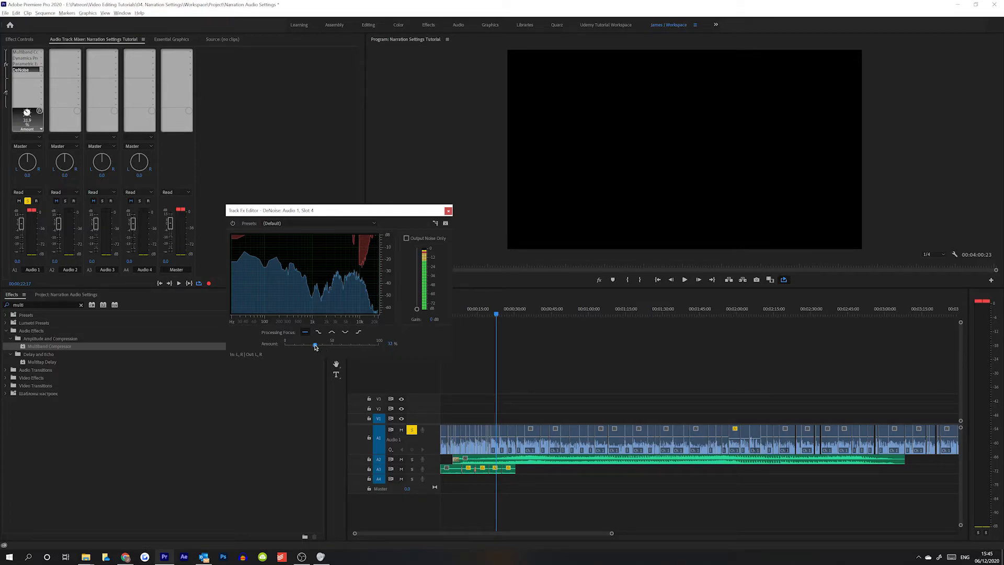
Lower the DeNoise amount to about 36% and play the narration with the effect active and bypassed
{"action": "left_click_drag", "start_coordinate": [322, 347], "coordinate": [311, 346]}
{"action": "key", "text": "space"}
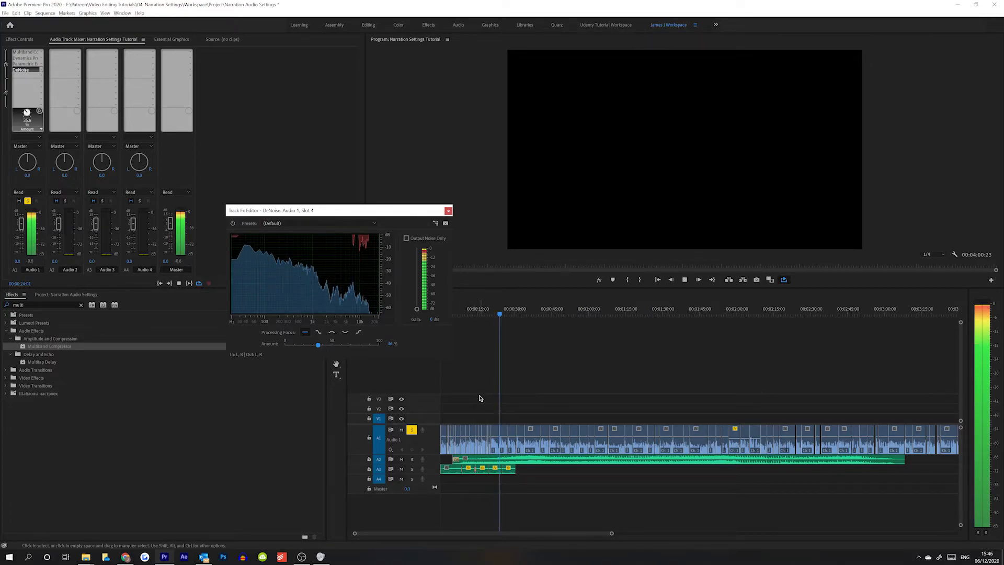
{"action": "key", "text": "space"}
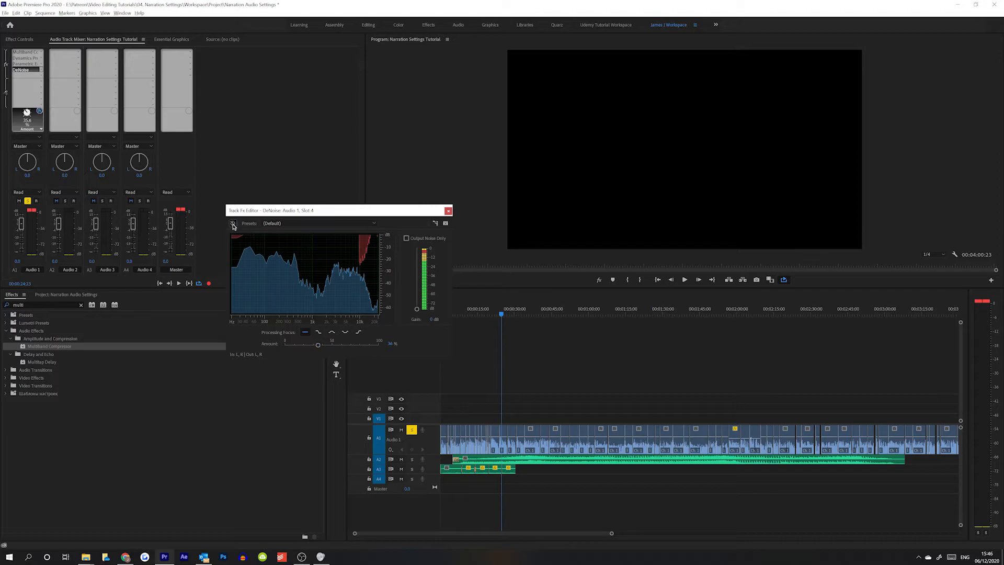
{"action": "key", "text": "space"}
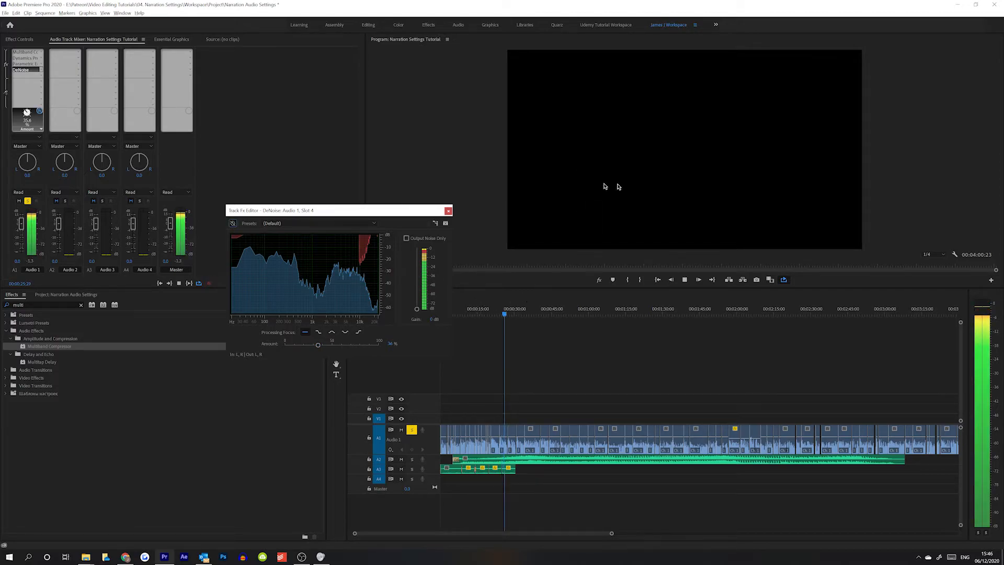
{"action": "key", "text": "space"}
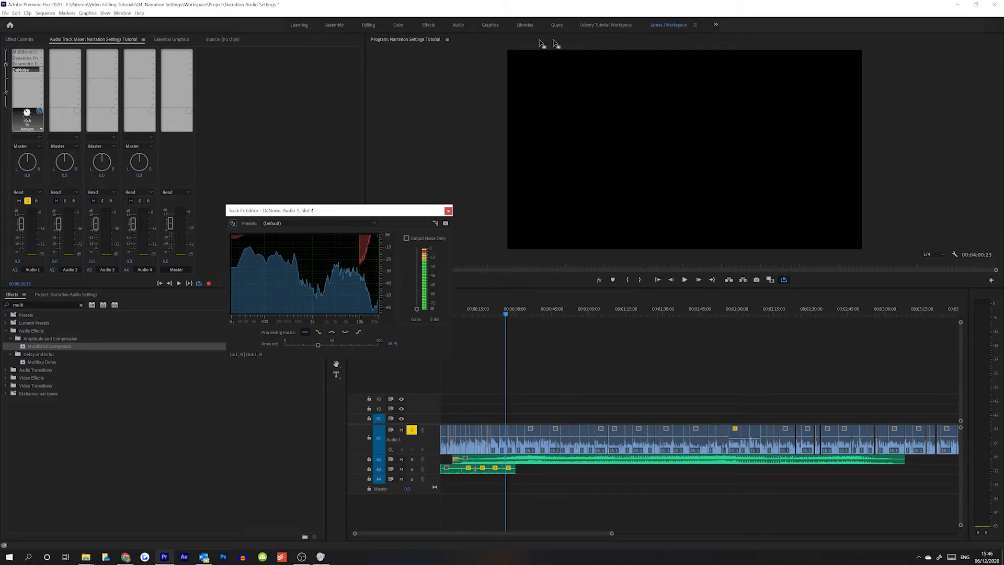
Play the narration from about 00:00:28 with DeNoise bypassed and active to compare the sound, and close its effect editor
{"action": "key", "text": "space"}
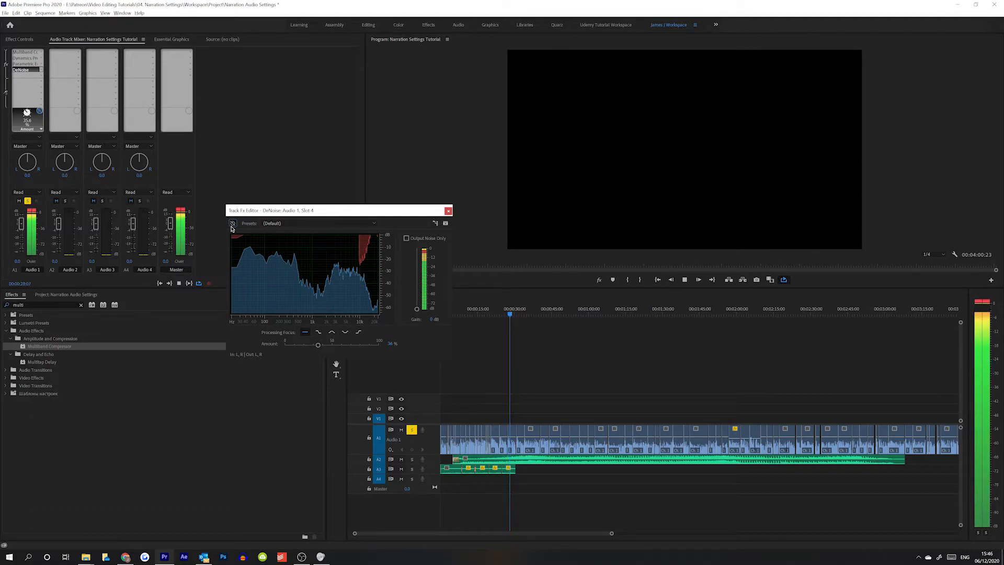
{"action": "key", "text": "space"}
{"action": "key", "text": "space"}
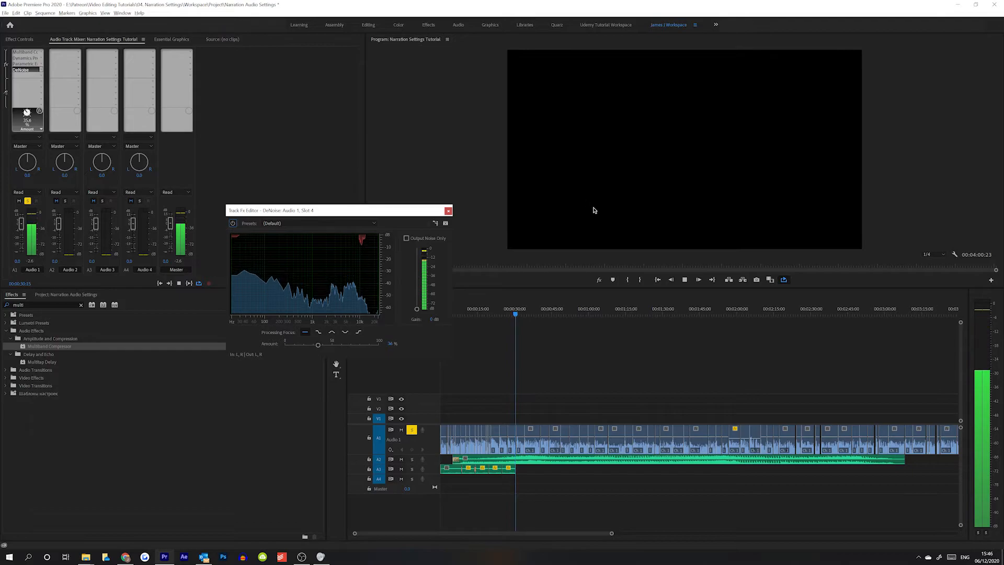
{"action": "key", "text": "space"}
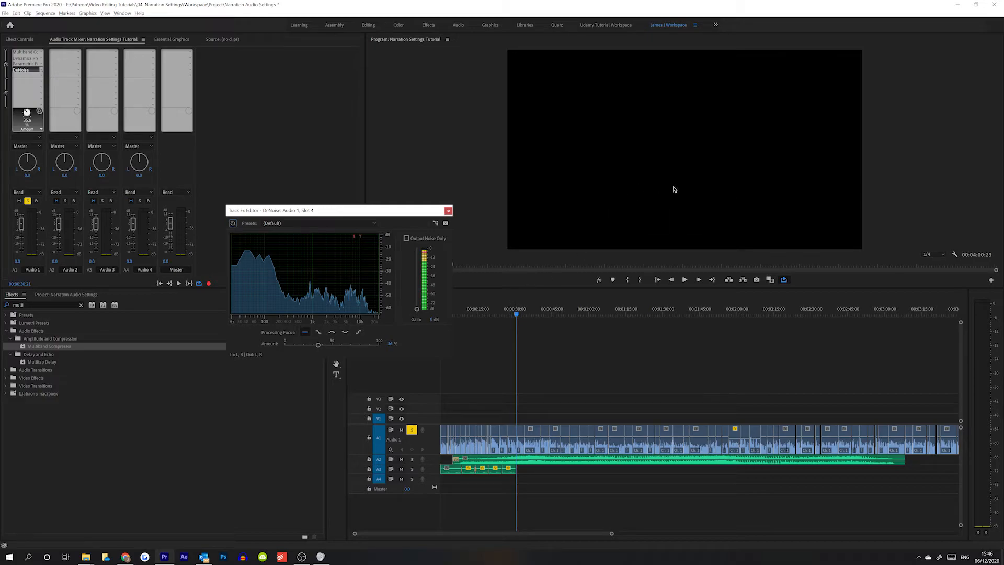
{"action": "key", "text": "space"}
{"action": "key", "text": "space"}
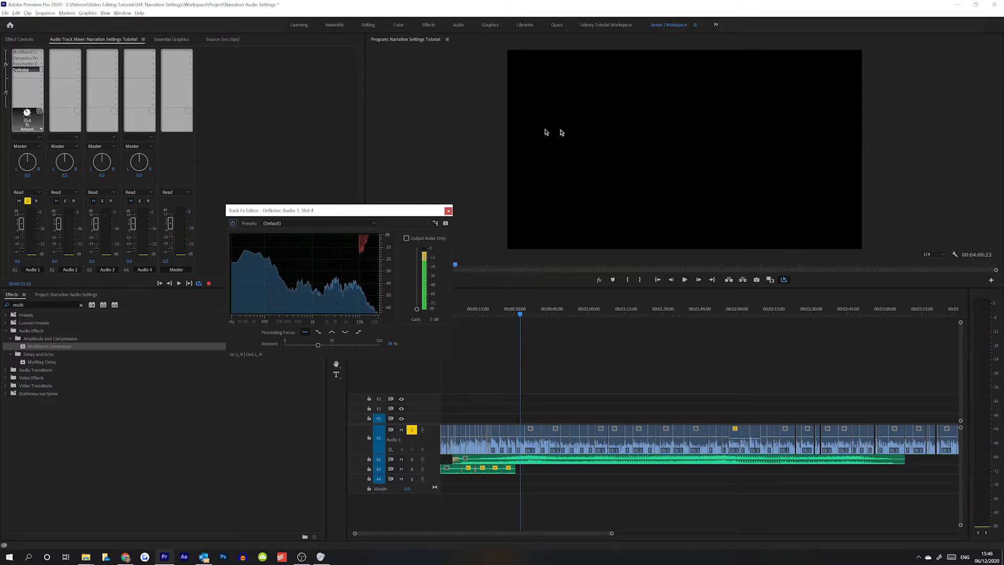
{"action": "left_click", "coordinate": [448, 211]}
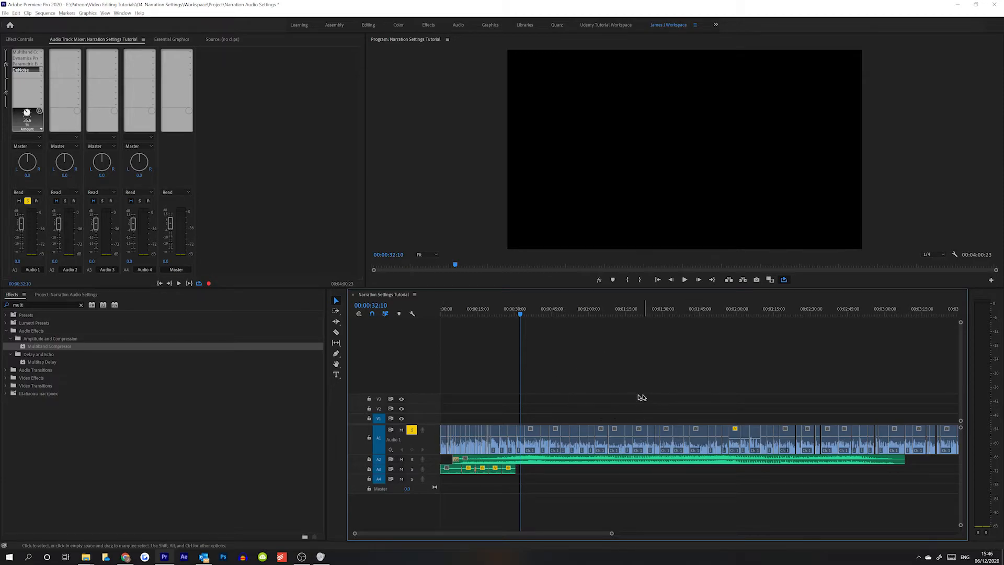
Play the narration from 00:00:32:10 and replay the phrase starting at about 00:00:34:06
{"action": "key", "text": "equal"}
{"action": "key", "text": "equal"}
{"action": "key", "text": "equal"}
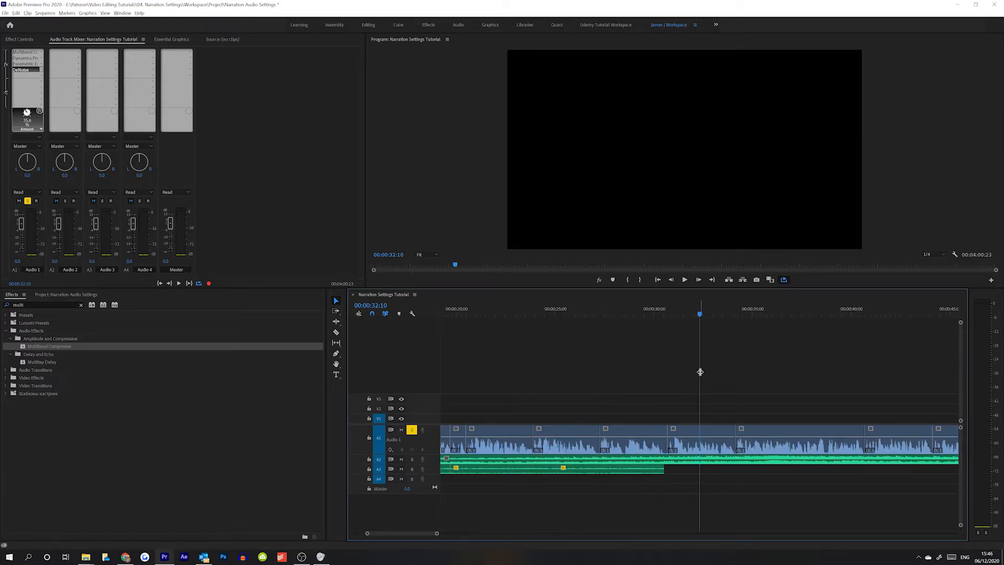
{"action": "key", "text": "minus"}
{"action": "key", "text": "minus"}
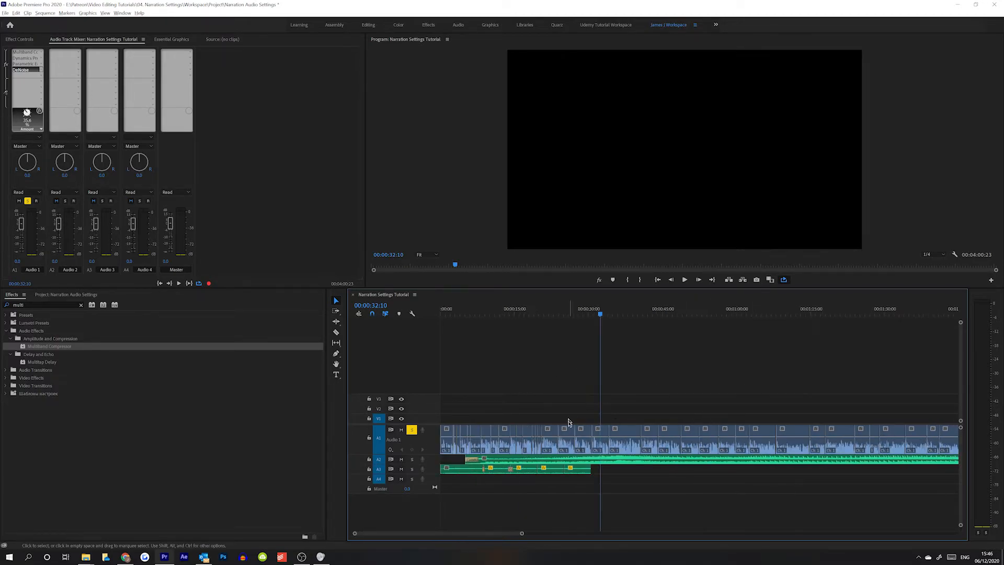
{"action": "key", "text": "equal"}
{"action": "key", "text": "equal"}
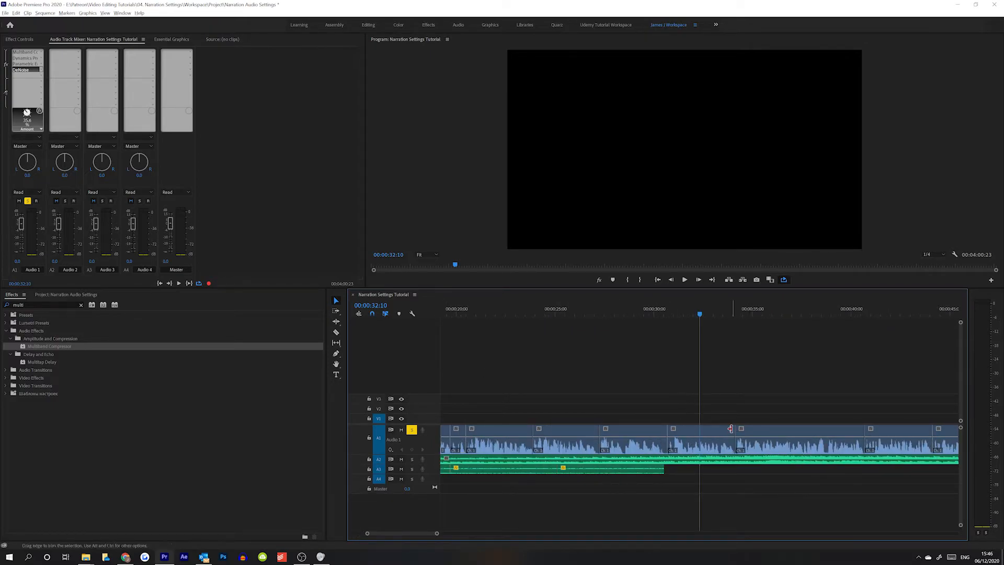
{"action": "key", "text": "space"}
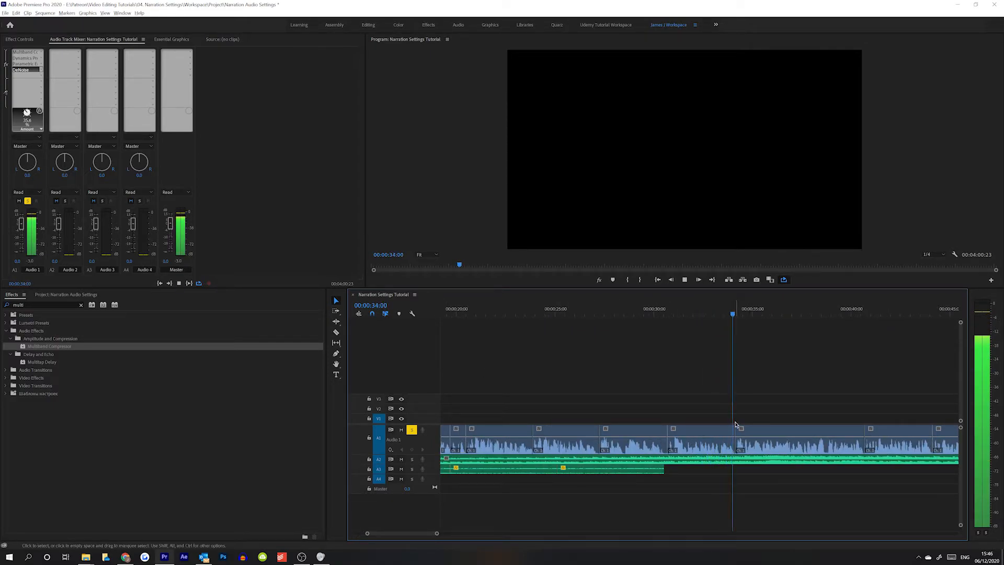
{"action": "left_click", "coordinate": [741, 314]}
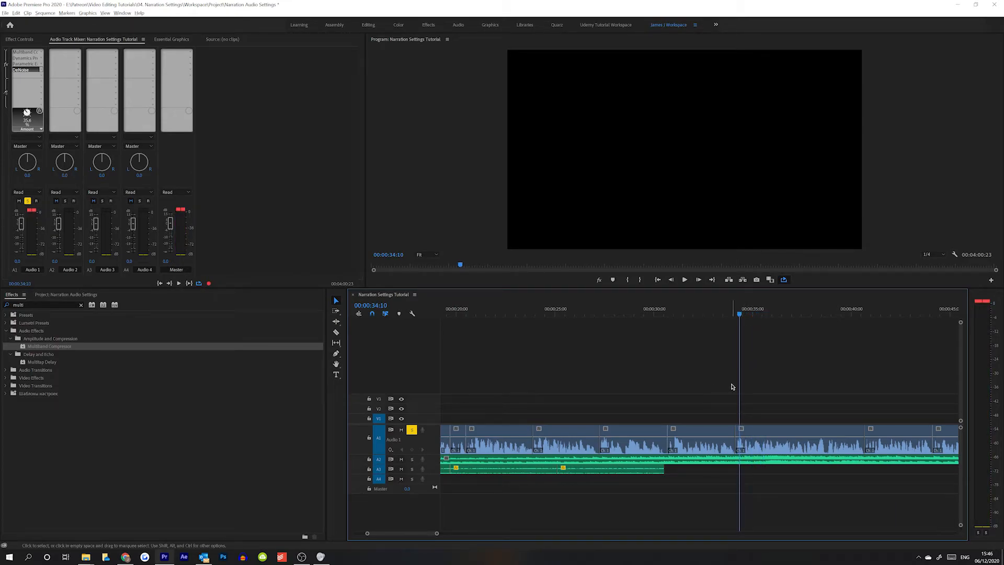
{"action": "left_click_drag", "start_coordinate": [673, 403], "coordinate": [740, 406]}
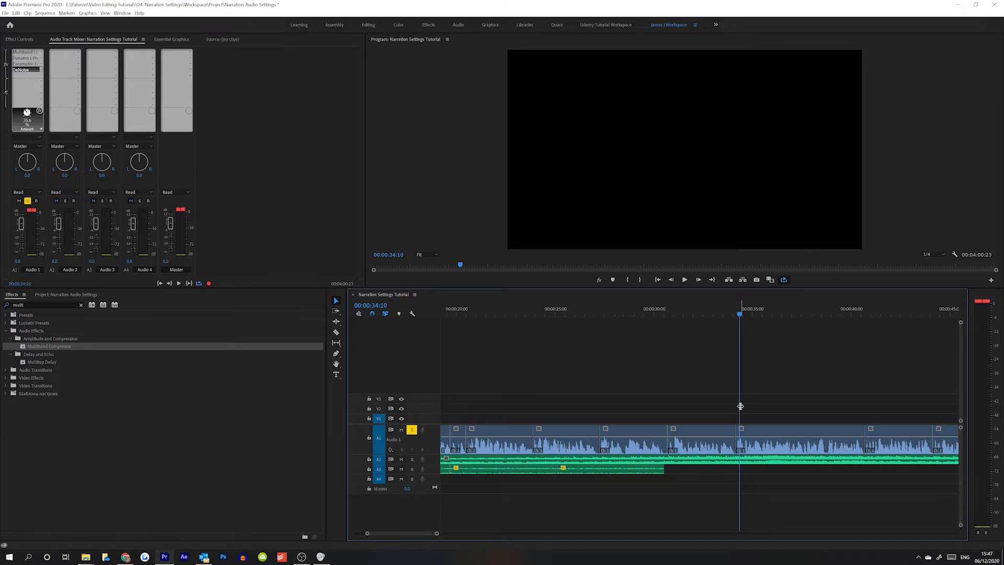
{"action": "left_click", "coordinate": [737, 311]}
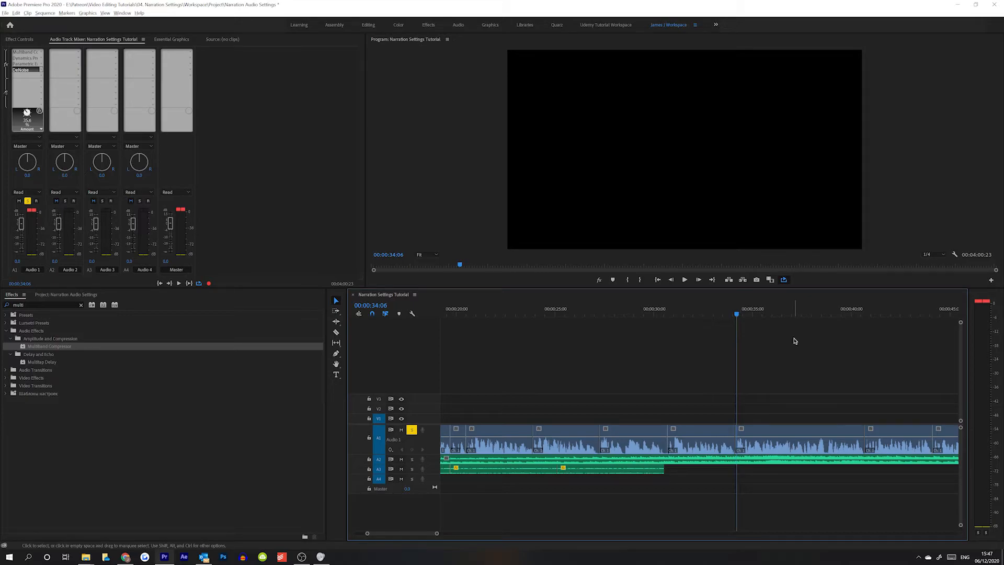
{"action": "key", "text": "space"}
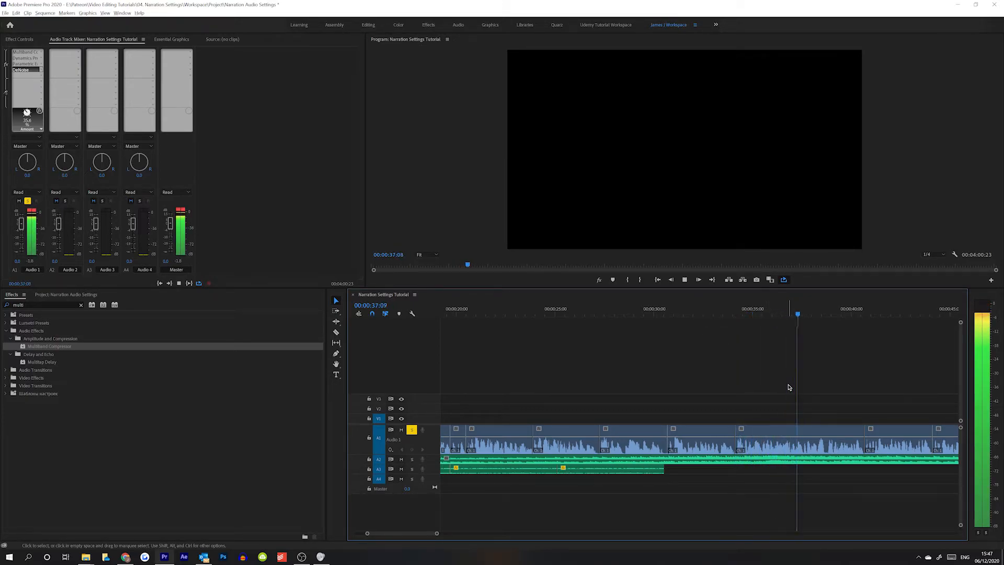
Mark a playback range with the in point at 00:00:34:03 and the out point at 00:00:37:01
{"action": "left_click", "coordinate": [743, 308]}
{"action": "left_click", "coordinate": [735, 302]}
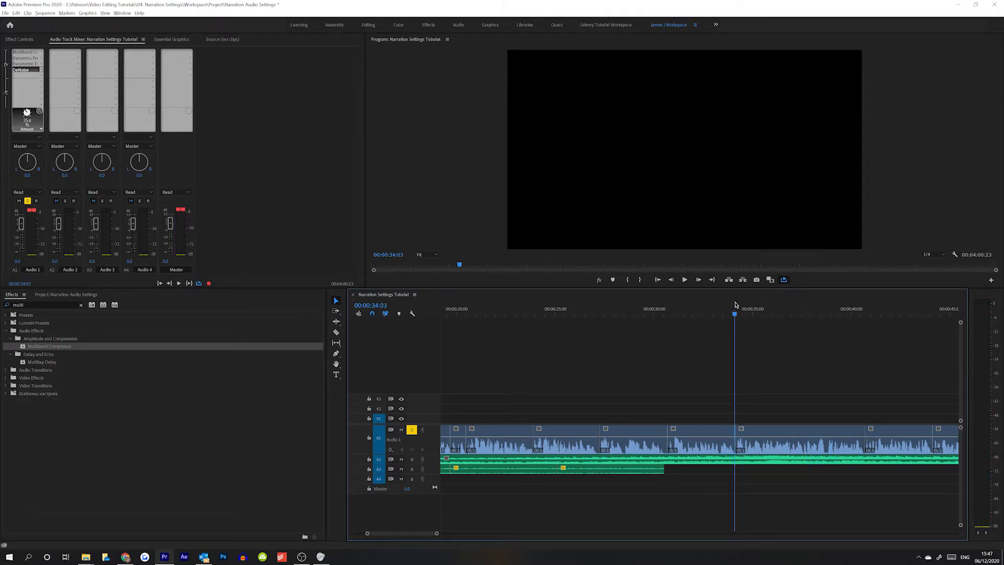
{"action": "key", "text": "i"}
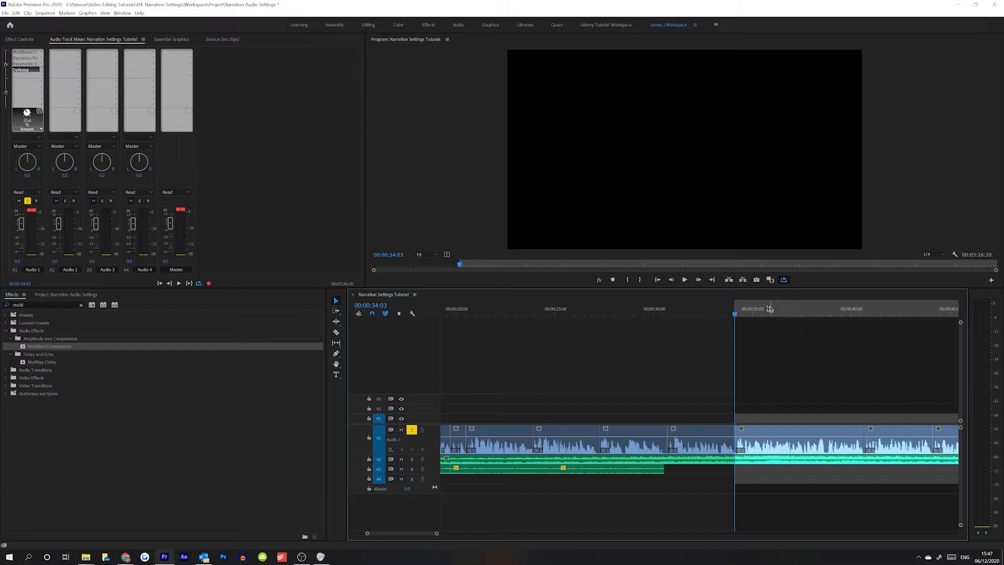
{"action": "left_click", "coordinate": [793, 312]}
{"action": "key", "text": "o"}
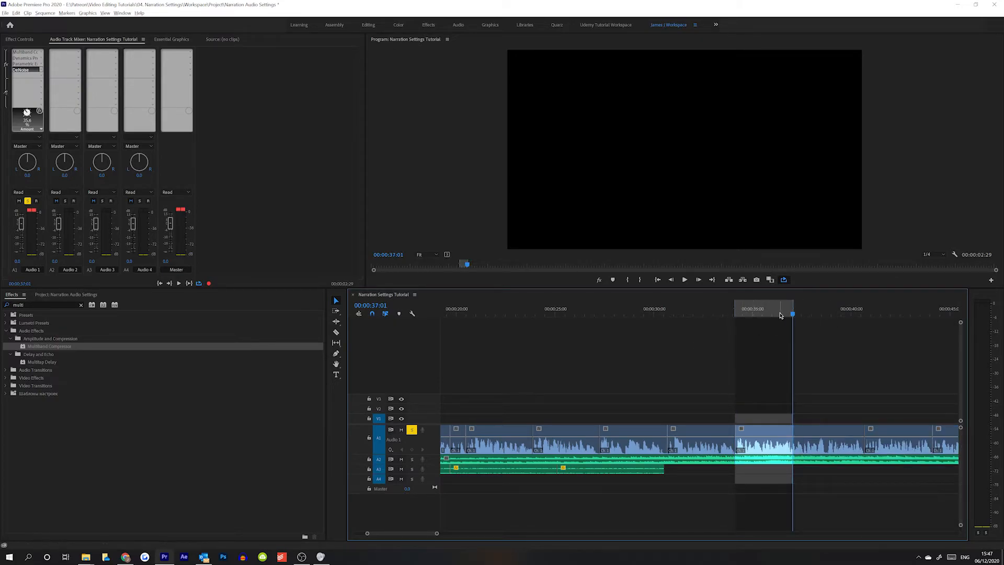
Make sure loop playback is enabled and play the marked narration range
{"action": "left_click", "coordinate": [786, 279]}
{"action": "left_click", "coordinate": [784, 280]}
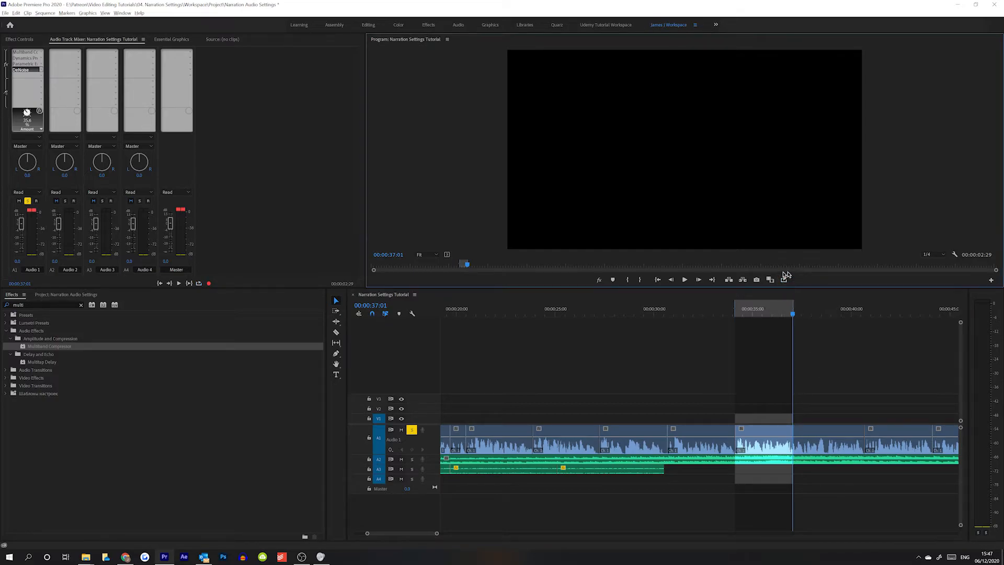
{"action": "left_click", "coordinate": [783, 280]}
{"action": "key", "text": "space"}
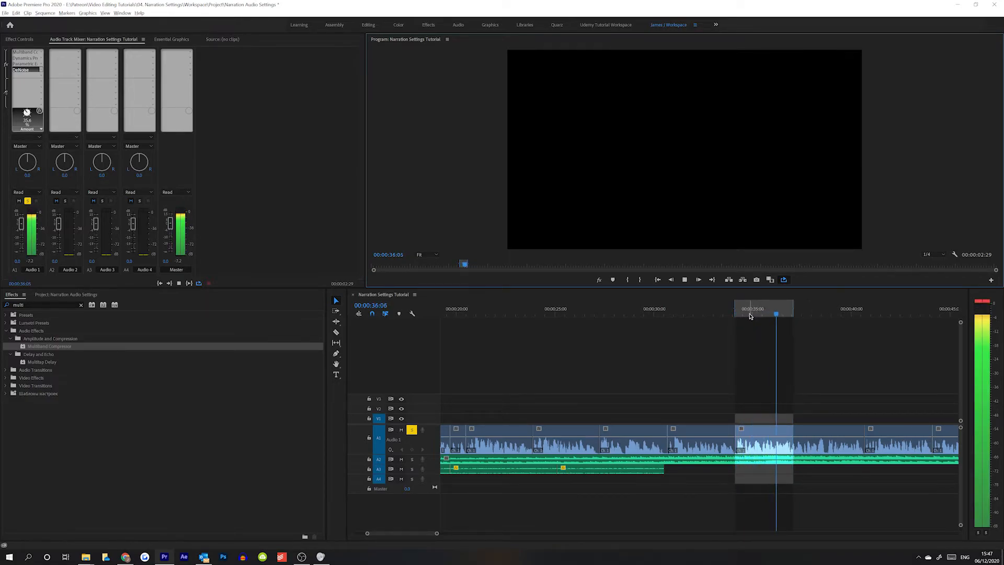
{"action": "key", "text": "space"}
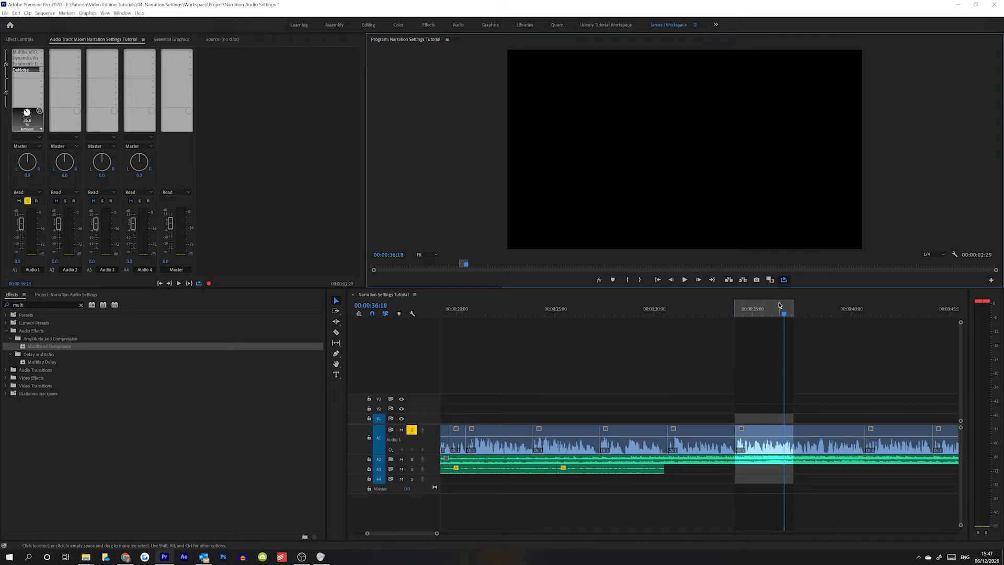
Add the DeEsser effect to the narration track's fifth effect slot and open its editor
{"action": "left_click", "coordinate": [31, 78]}
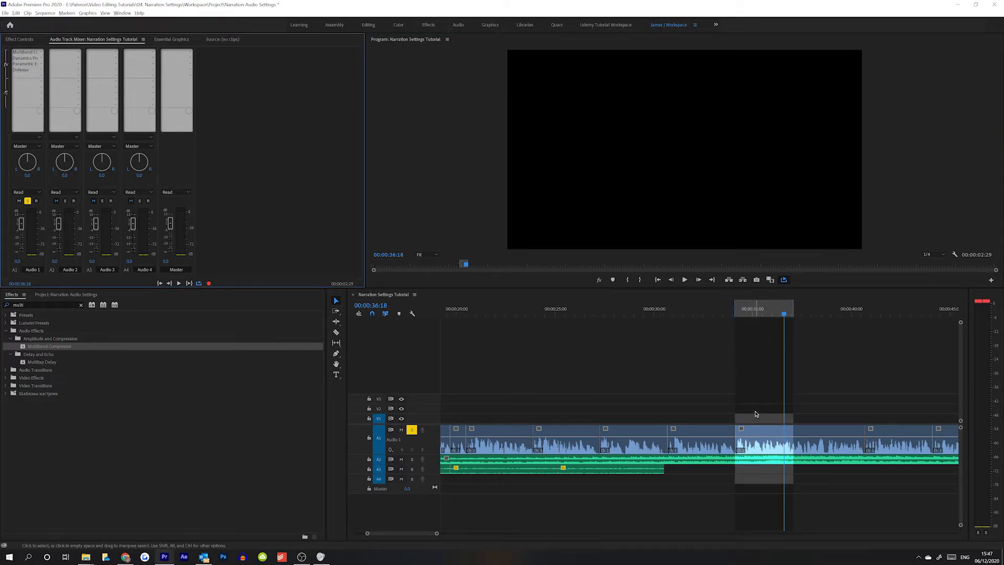
{"action": "left_click", "coordinate": [41, 79]}
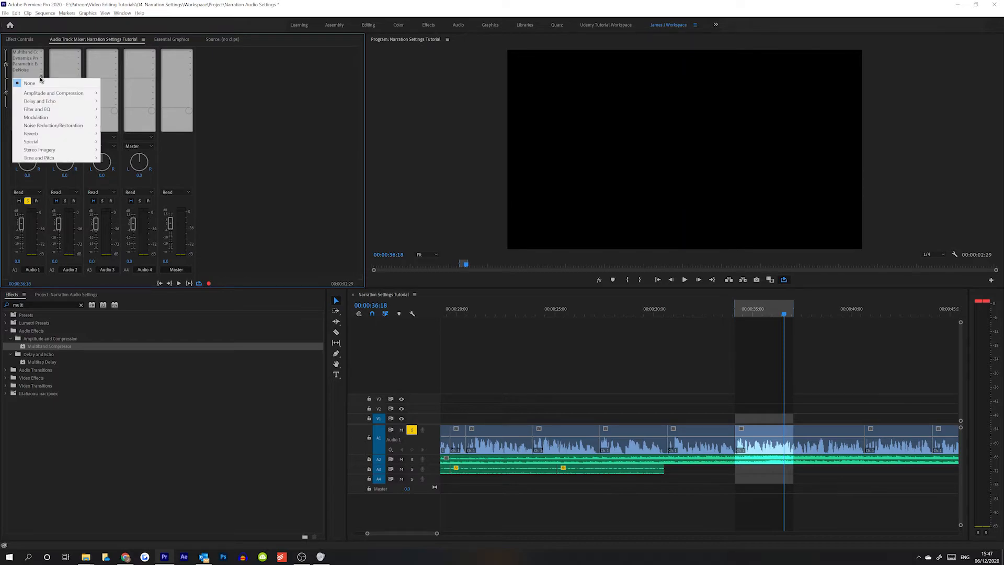
{"action": "mouse_move", "coordinate": [34, 126]}
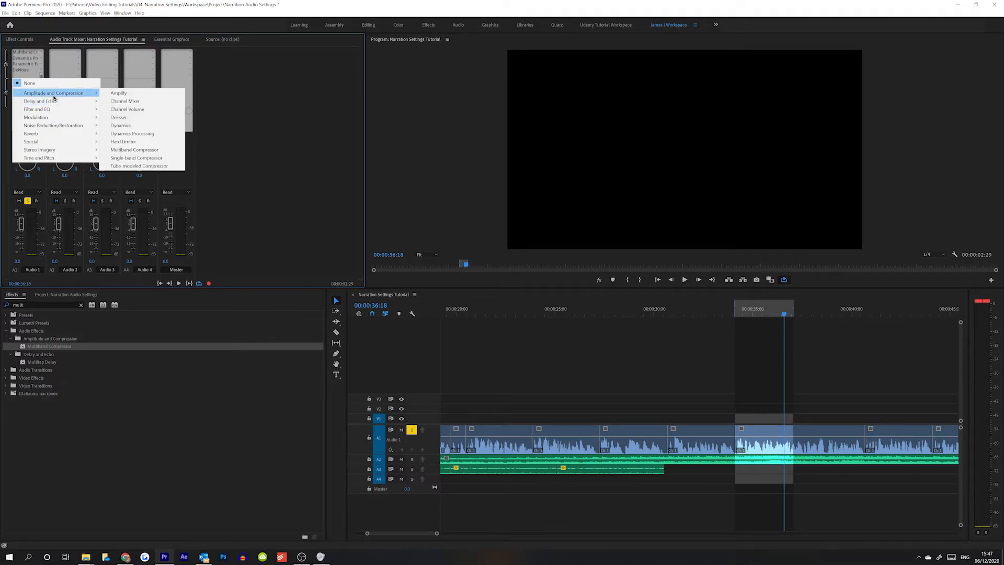
{"action": "left_click", "coordinate": [127, 121]}
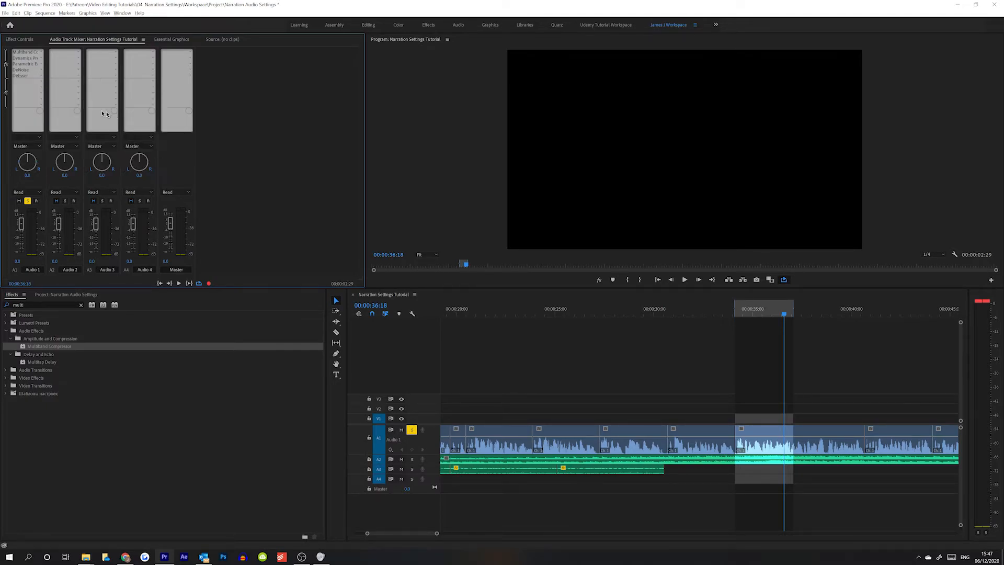
{"action": "double_click", "coordinate": [21, 75]}
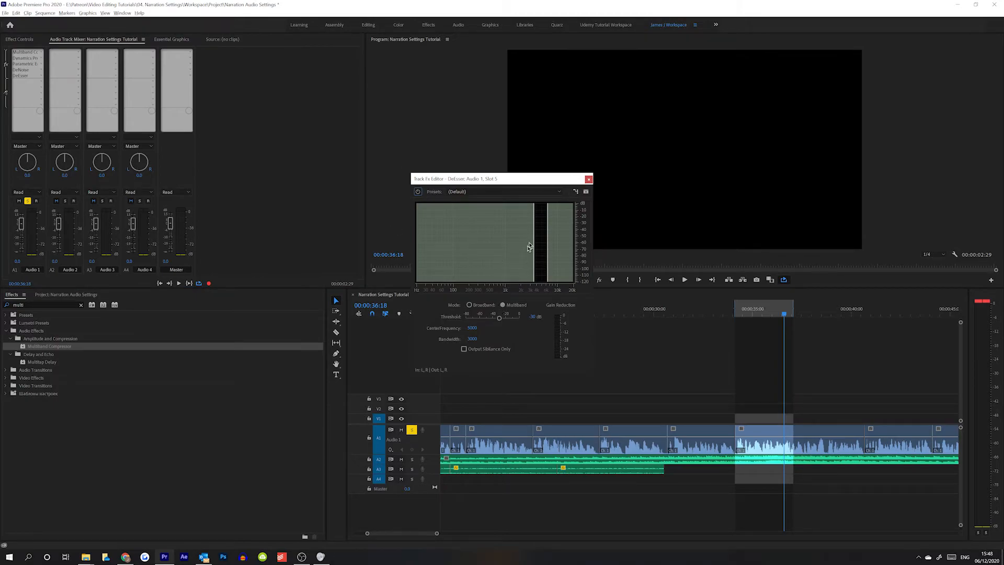
Widen the DeEsser band to a center frequency of about 6.9 kHz and a bandwidth of about 6.2 kHz, and play the narration
{"action": "mouse_move", "coordinate": [547, 232]}
{"action": "left_mouse_down"}
{"action": "mouse_move", "coordinate": [530, 234]}
{"action": "mouse_move", "coordinate": [559, 240]}
{"action": "mouse_move", "coordinate": [489, 238]}
{"action": "mouse_move", "coordinate": [558, 232]}
{"action": "mouse_move", "coordinate": [533, 244]}
{"action": "left_mouse_up"}
{"action": "left_click", "coordinate": [738, 312]}
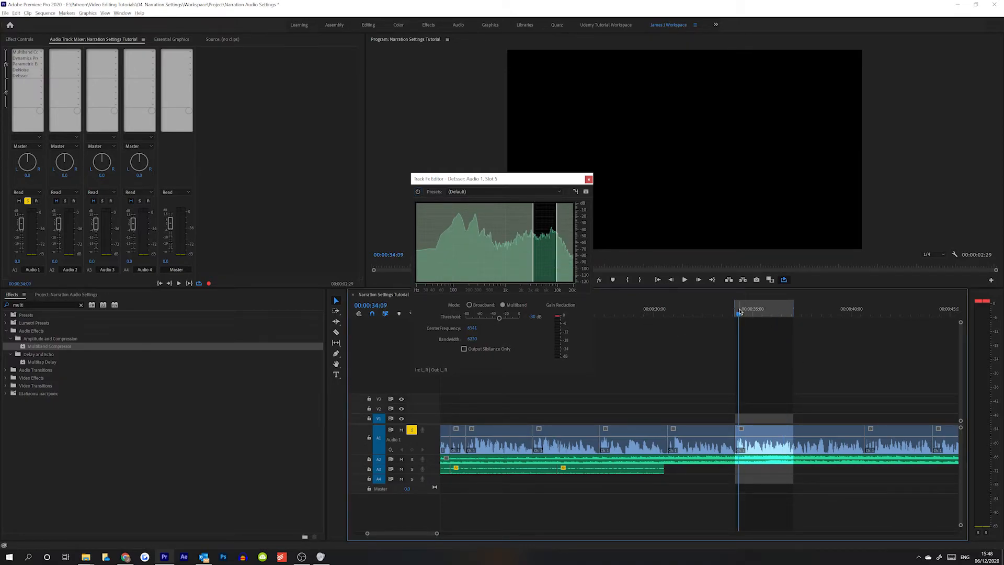
{"action": "key", "text": "space"}
{"action": "key", "text": "space"}
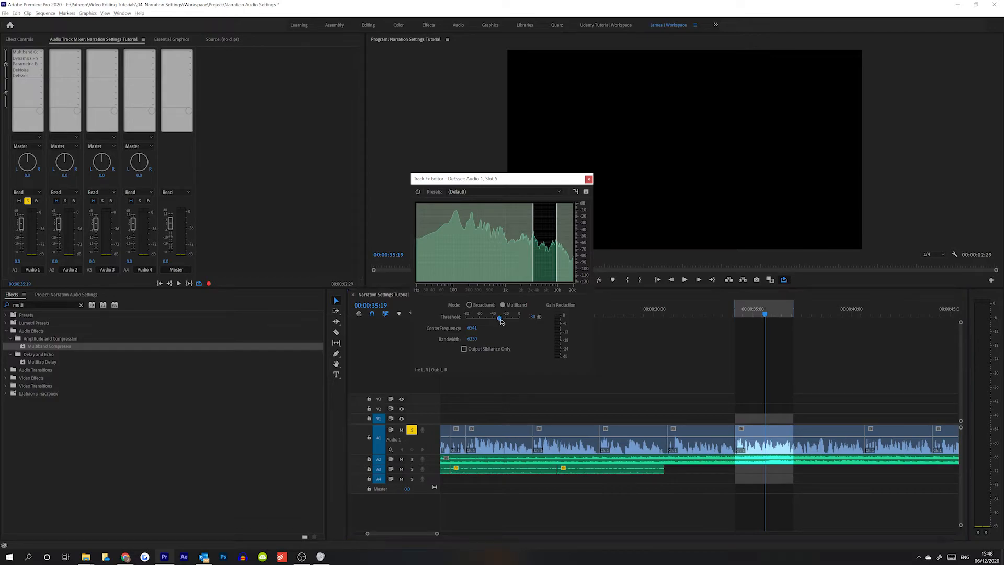
Lower the DeEsser threshold to about -33.5 dB and play the start of the marked range
{"action": "left_click_drag", "start_coordinate": [493, 321], "coordinate": [496, 326]}
{"action": "left_click_drag", "start_coordinate": [511, 327], "coordinate": [497, 328]}
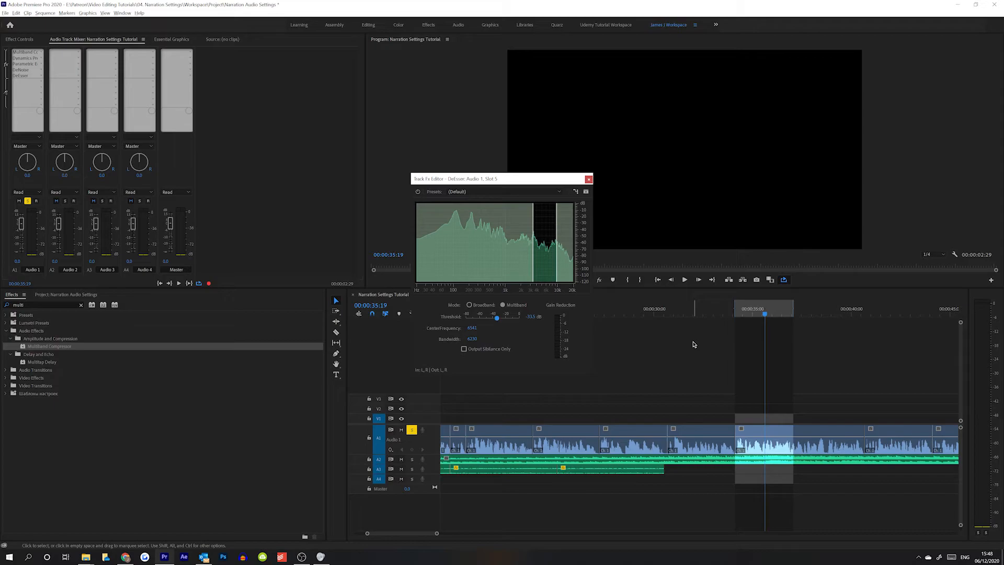
{"action": "left_click", "coordinate": [737, 308]}
{"action": "key", "text": "space"}
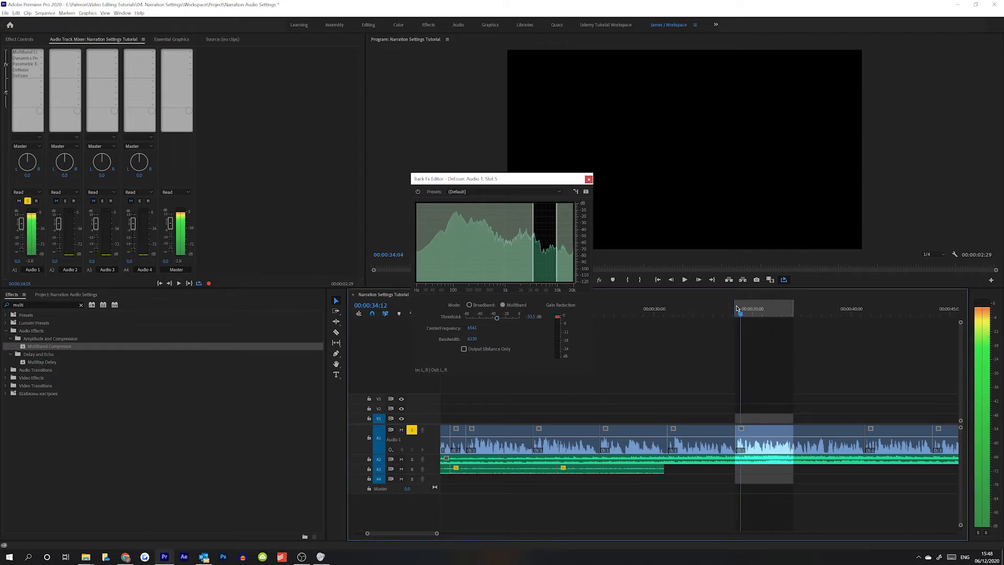
Shorten the marked range by moving its out point to about 00:00:35:03, and play it in a loop from the start
{"action": "left_click", "coordinate": [755, 315]}
{"action": "key", "text": "o"}
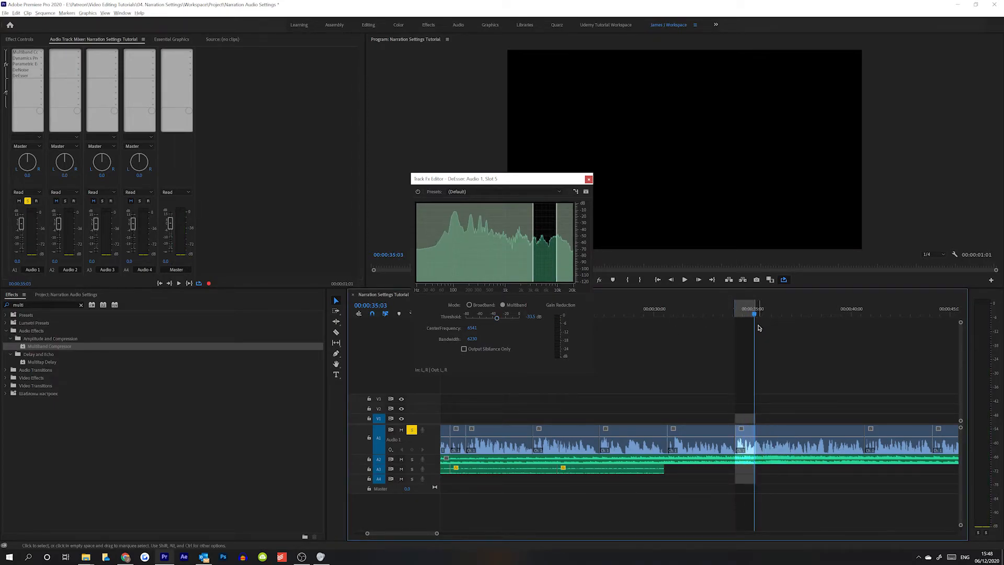
{"action": "left_click", "coordinate": [735, 315]}
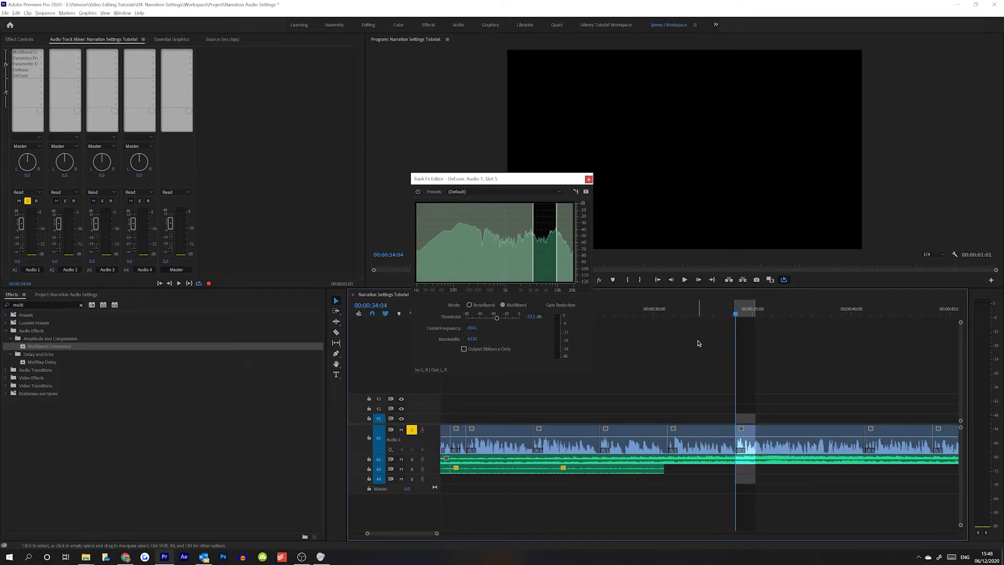
{"action": "key", "text": "space"}
Try the DeEsser threshold at about -59 dB while playing the short marked range
{"action": "left_click_drag", "start_coordinate": [497, 317], "coordinate": [485, 320]}
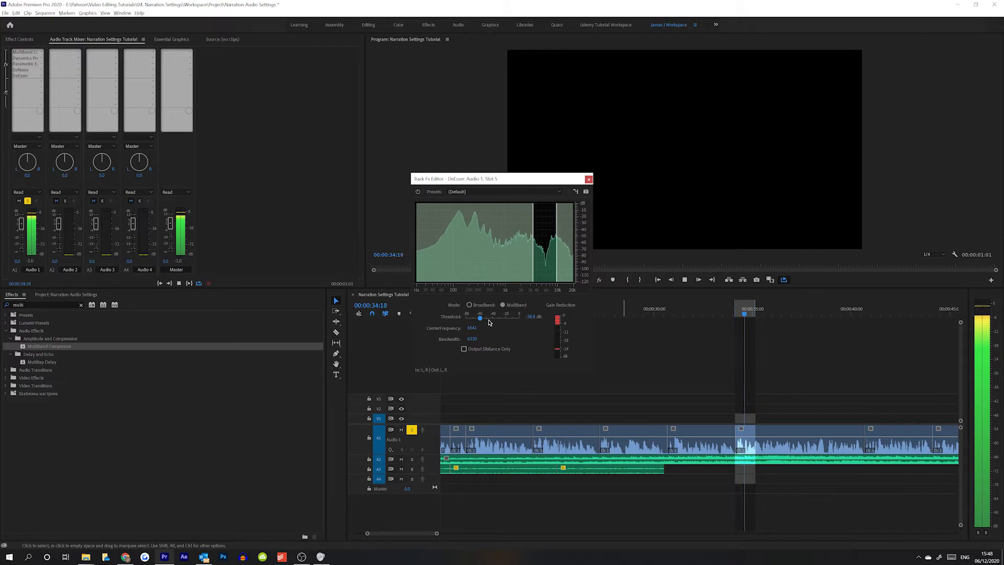
{"action": "key", "text": "space"}
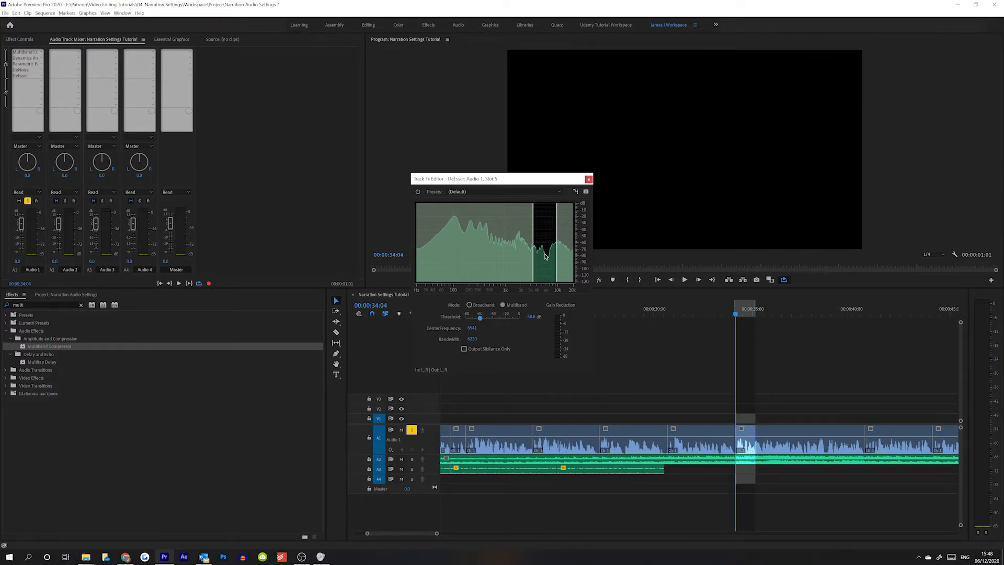
{"action": "key", "text": "space"}
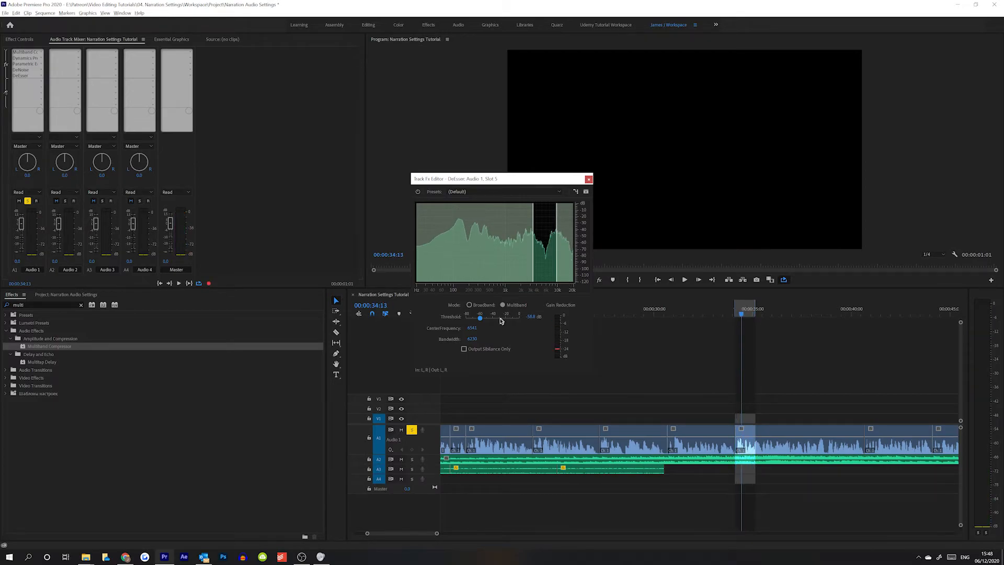
Set the DeEsser threshold to about -43 dB while looping the short marked range, and stop playback
{"action": "key", "text": "space"}
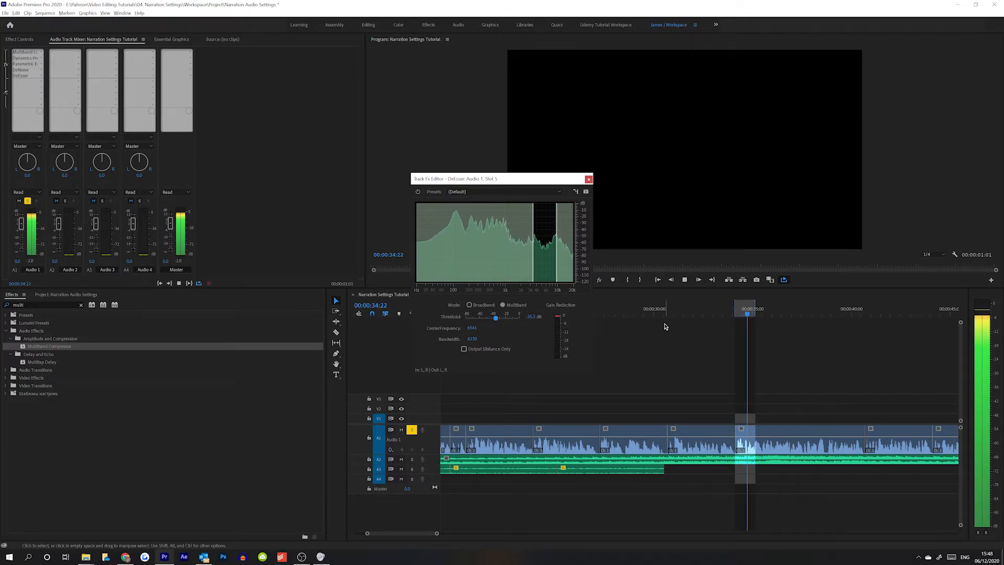
{"action": "left_click_drag", "start_coordinate": [496, 317], "coordinate": [489, 321]}
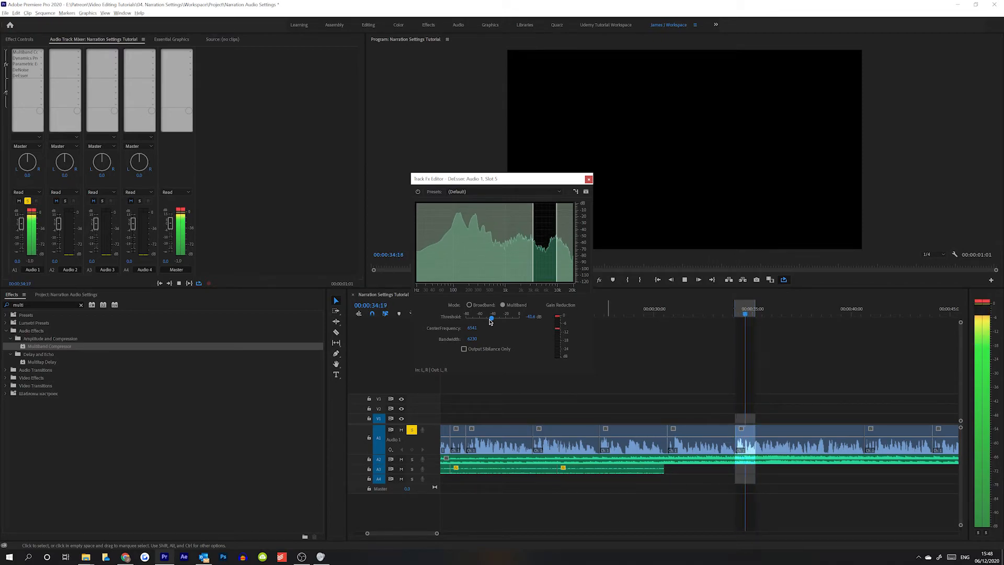
{"action": "key", "text": "space"}
{"action": "key", "text": "space"}
{"action": "key", "text": "space"}
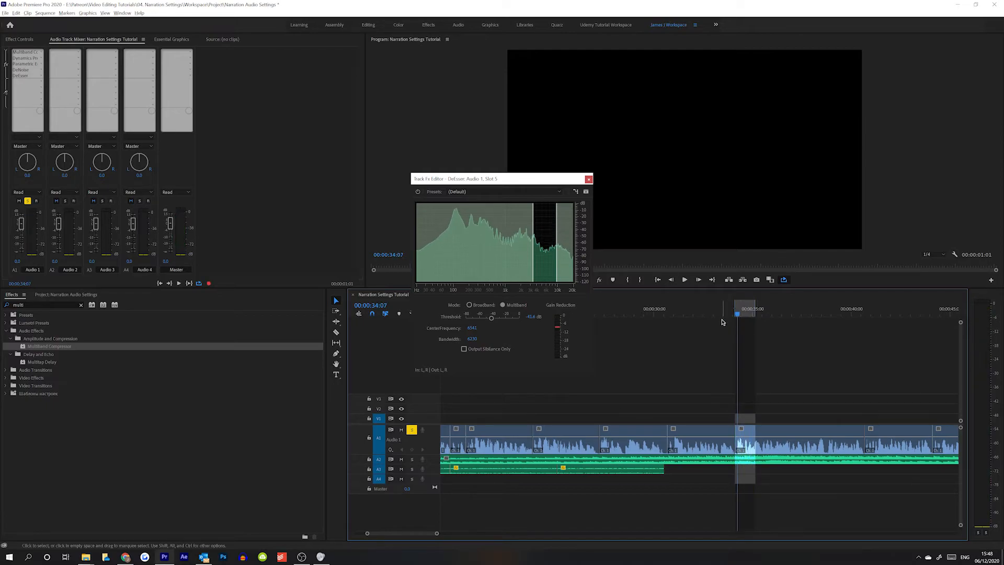
Clear the sequence's in and out points and close the DeEsser editor
{"action": "right_click", "coordinate": [777, 309]}
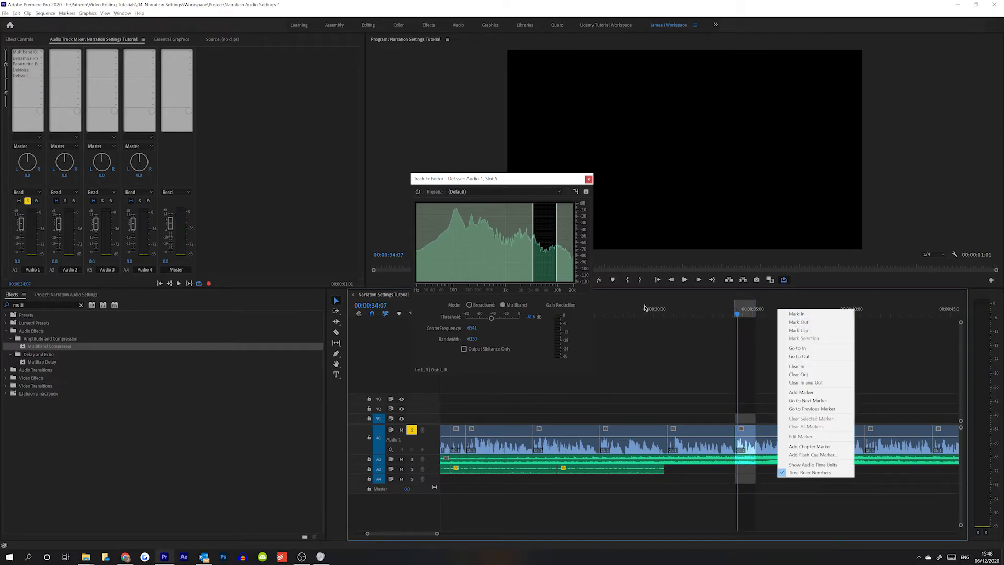
{"action": "left_click", "coordinate": [543, 191]}
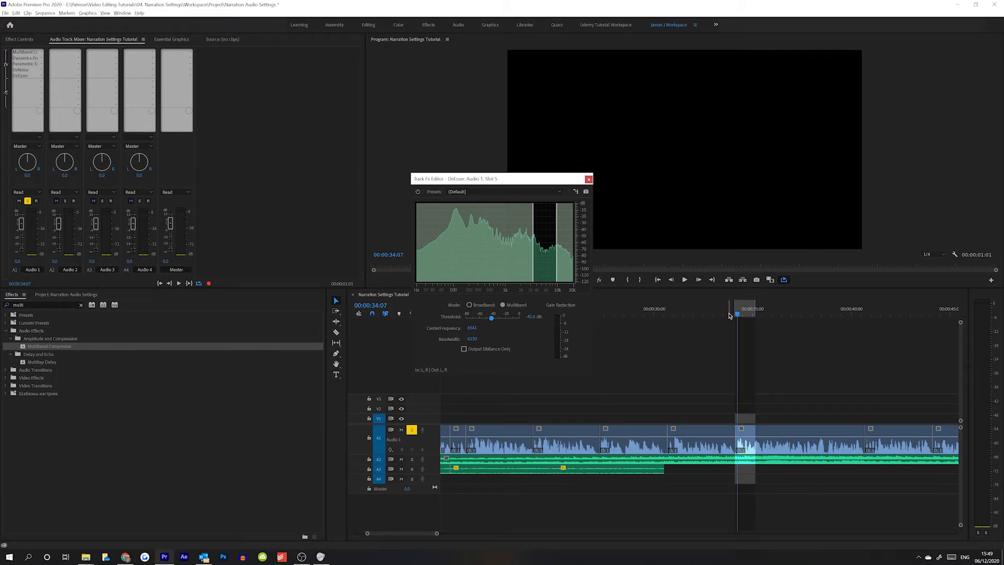
{"action": "right_click", "coordinate": [779, 314]}
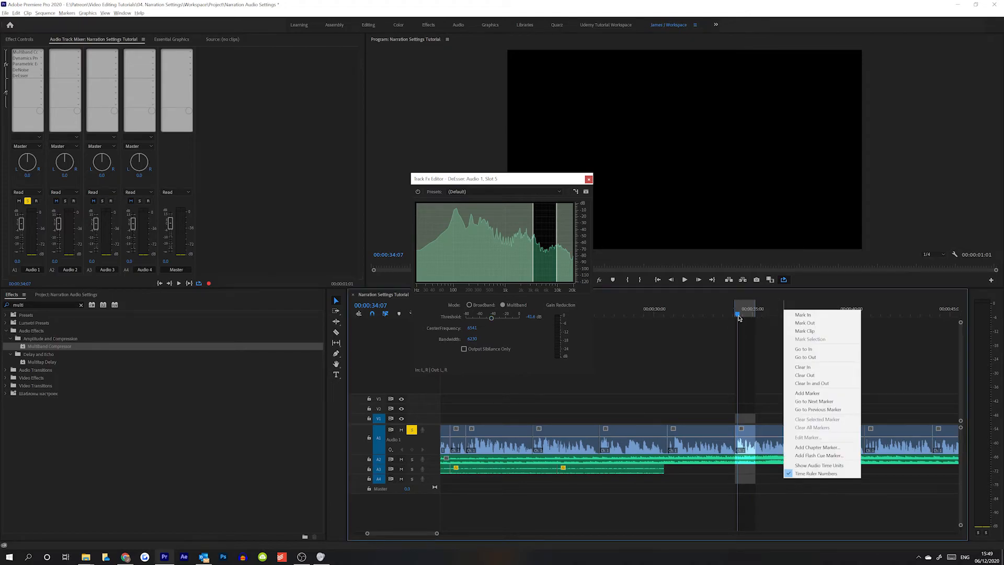
{"action": "left_click", "coordinate": [822, 385]}
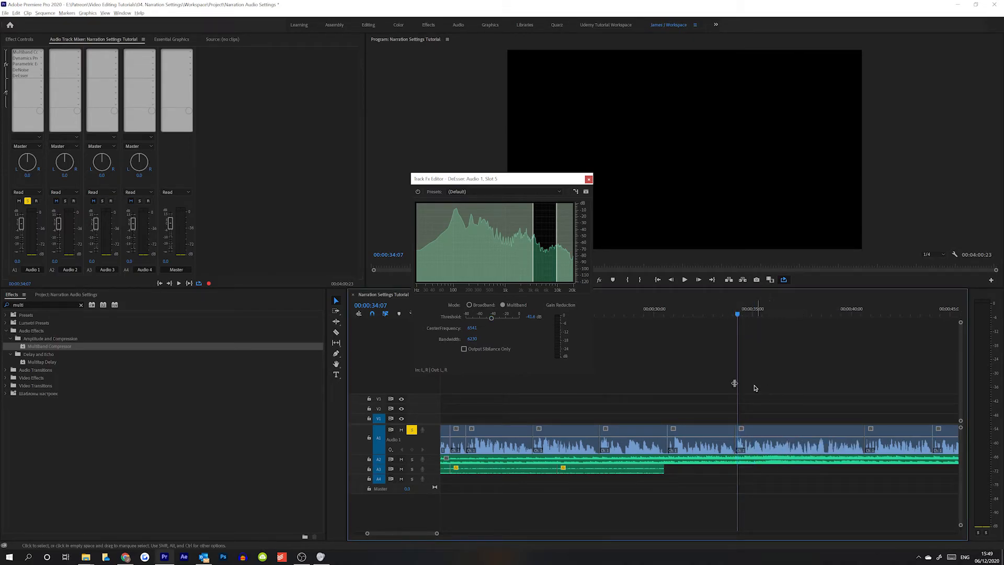
{"action": "left_click", "coordinate": [588, 180]}
{"action": "left_click_drag", "start_coordinate": [451, 408], "coordinate": [716, 392]}
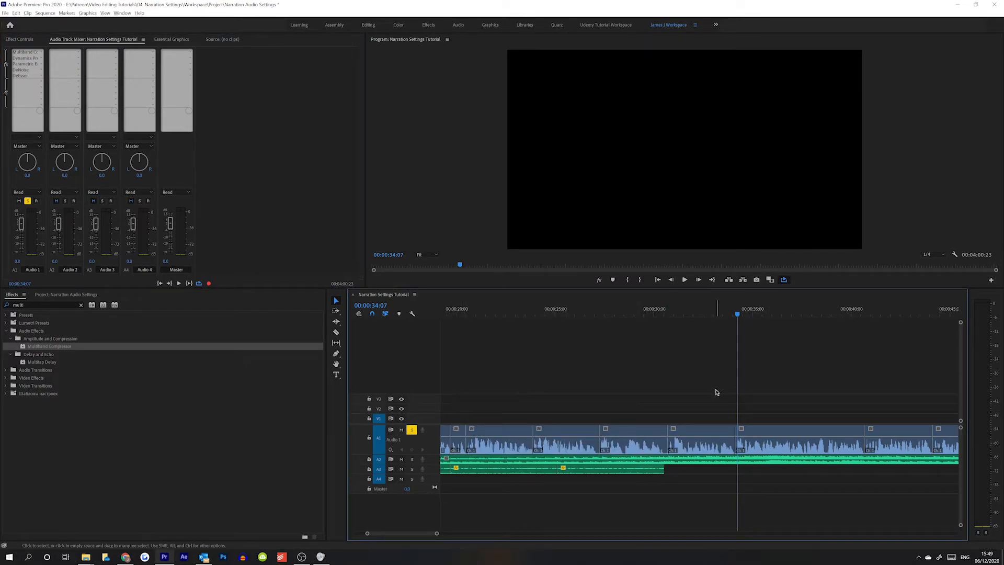
Return the playhead to the sequence start, turn off solo on Audio 1 and mute Audio 3
{"action": "key", "text": "minus"}
{"action": "key", "text": "minus"}
{"action": "key", "text": "minus"}
{"action": "key", "text": "minus"}
{"action": "left_click_drag", "start_coordinate": [454, 313], "coordinate": [428, 313]}
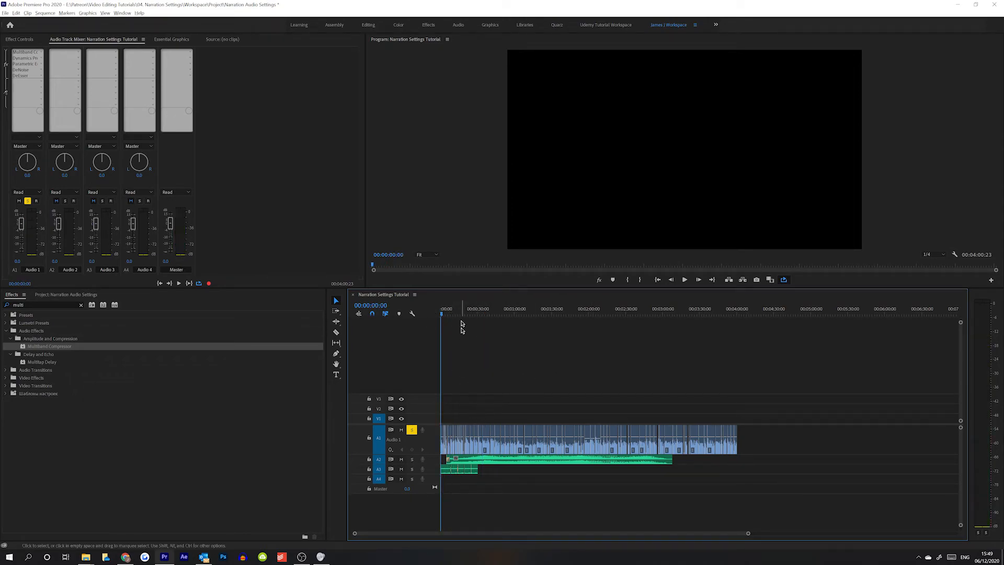
{"action": "left_click", "coordinate": [409, 430]}
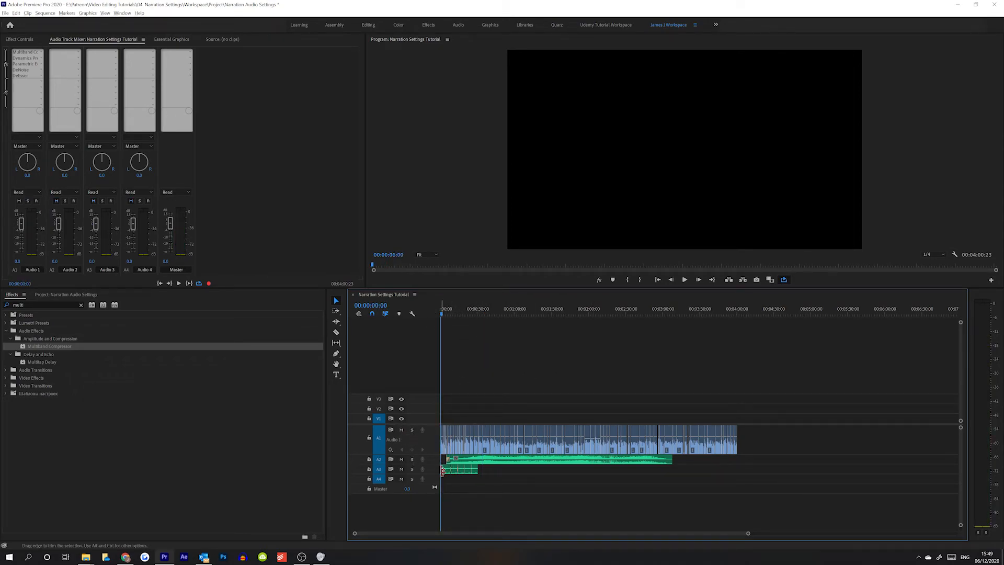
{"action": "left_click", "coordinate": [401, 469]}
{"action": "key", "text": "equal"}
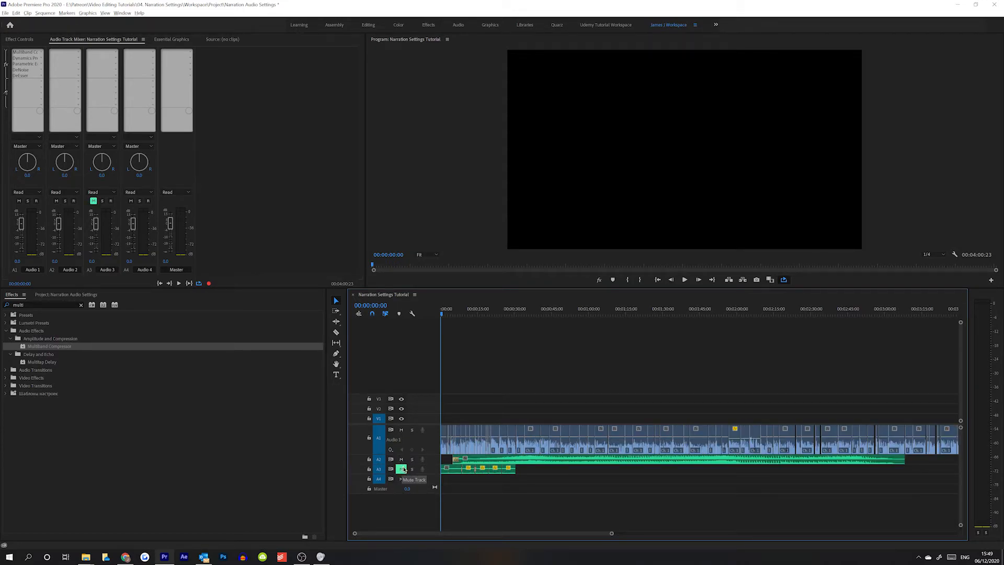
Play the narration together with the music from about 00:00:07 and again from about 00:00:33, checking the levels
{"action": "left_click_drag", "start_coordinate": [530, 468], "coordinate": [424, 473]}
{"action": "left_click", "coordinate": [573, 512]}
{"action": "left_click_drag", "start_coordinate": [463, 418], "coordinate": [509, 459]}
{"action": "left_click", "coordinate": [504, 398]}
{"action": "left_click", "coordinate": [458, 309]}
{"action": "key", "text": "space"}
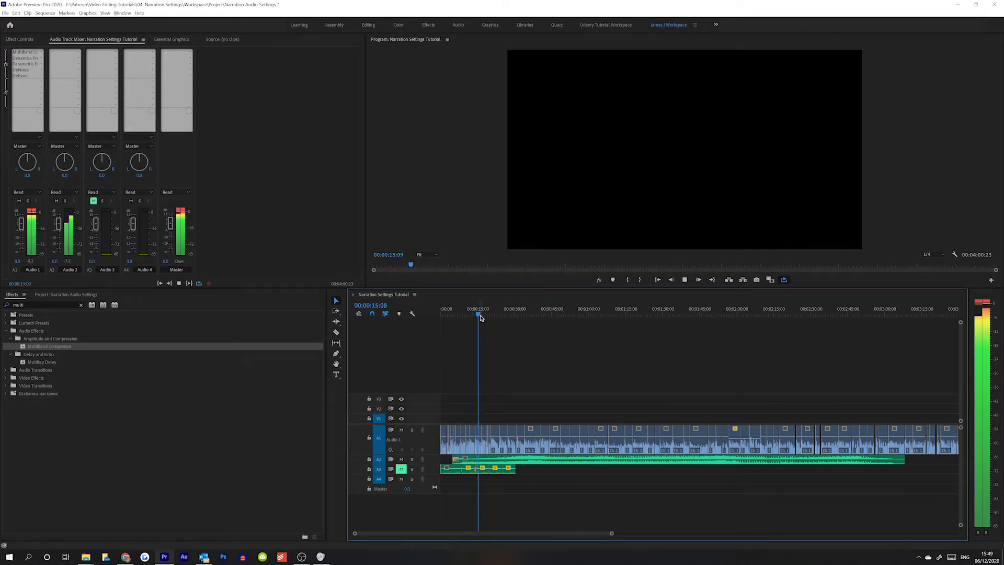
{"action": "key", "text": "space"}
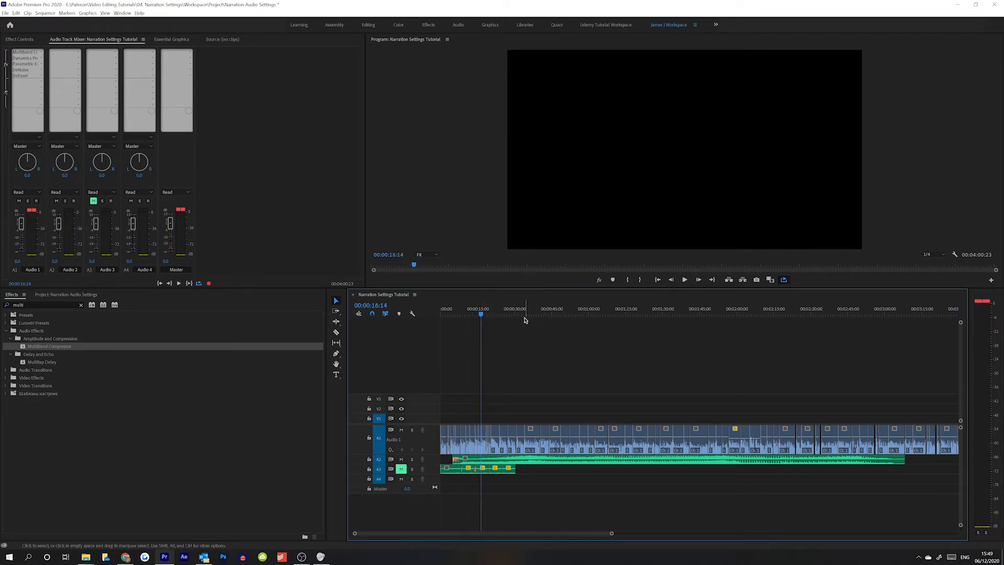
{"action": "left_click", "coordinate": [523, 309]}
{"action": "key", "text": "space"}
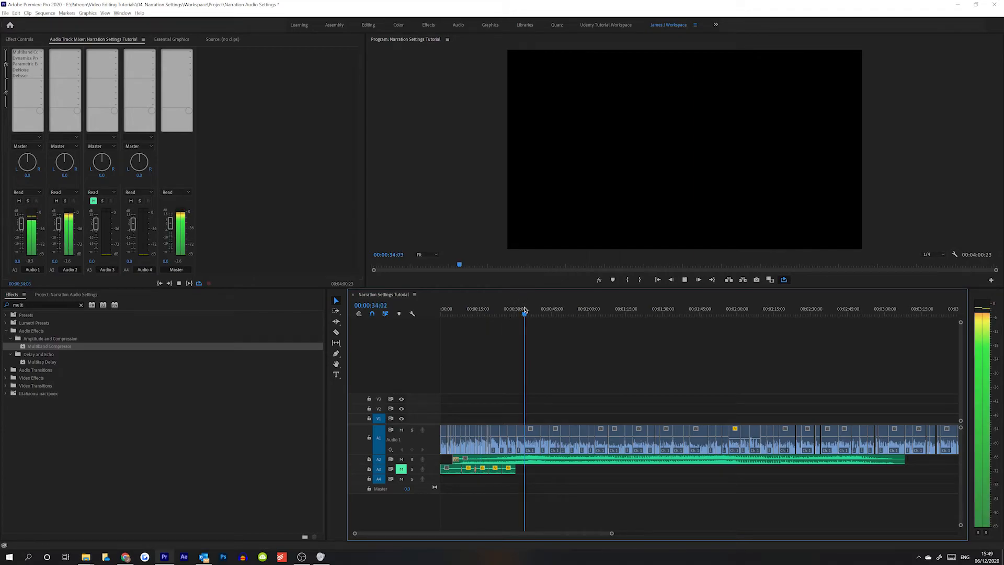
{"action": "key", "text": "space"}
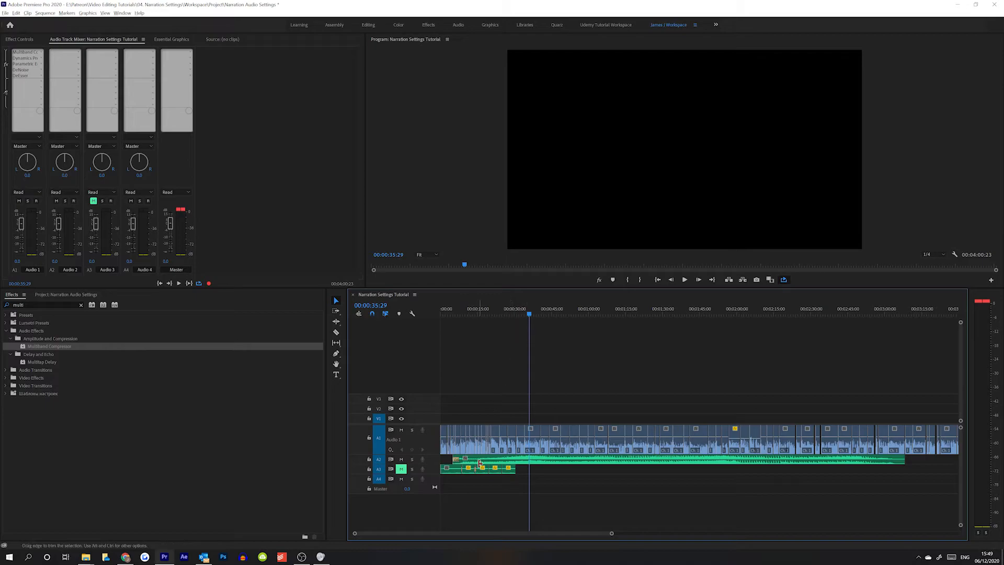
Expand the Audio 2 music track and play the mix from about 00:00:27
{"action": "left_click_drag", "start_coordinate": [604, 481], "coordinate": [549, 461]}
{"action": "double_click", "coordinate": [434, 460]}
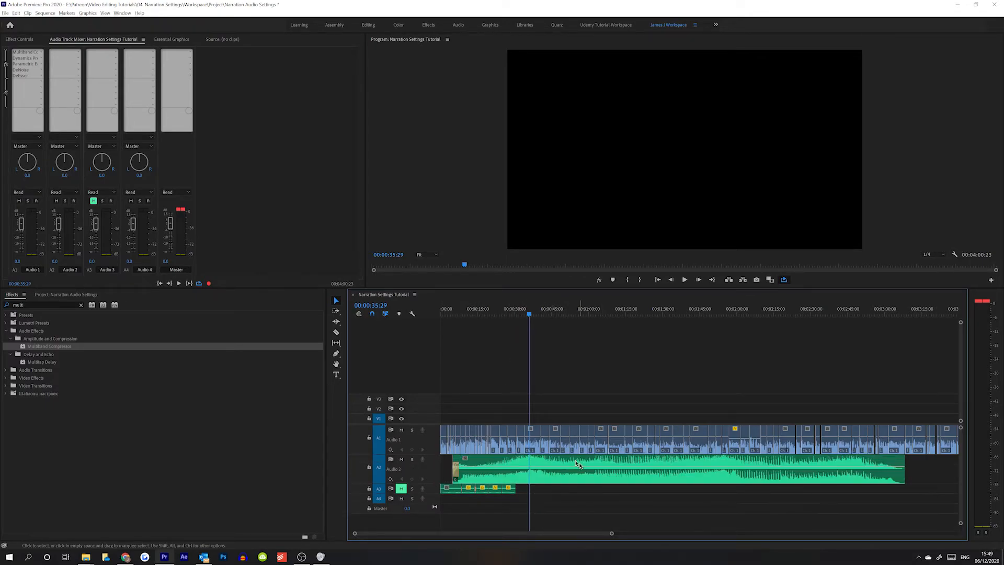
{"action": "left_click_drag", "start_coordinate": [498, 376], "coordinate": [555, 456]}
{"action": "left_click", "coordinate": [562, 479]}
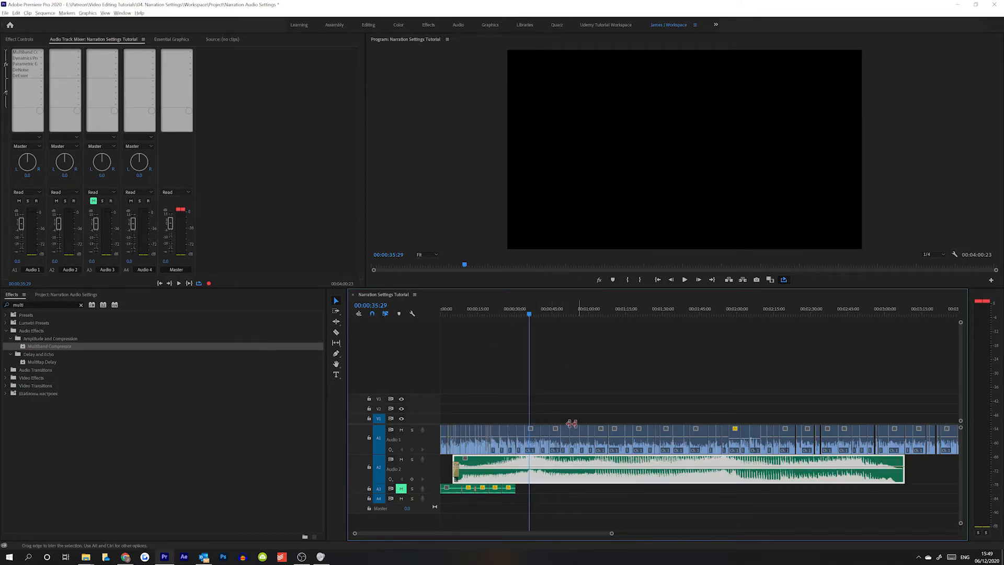
{"action": "left_click", "coordinate": [553, 362]}
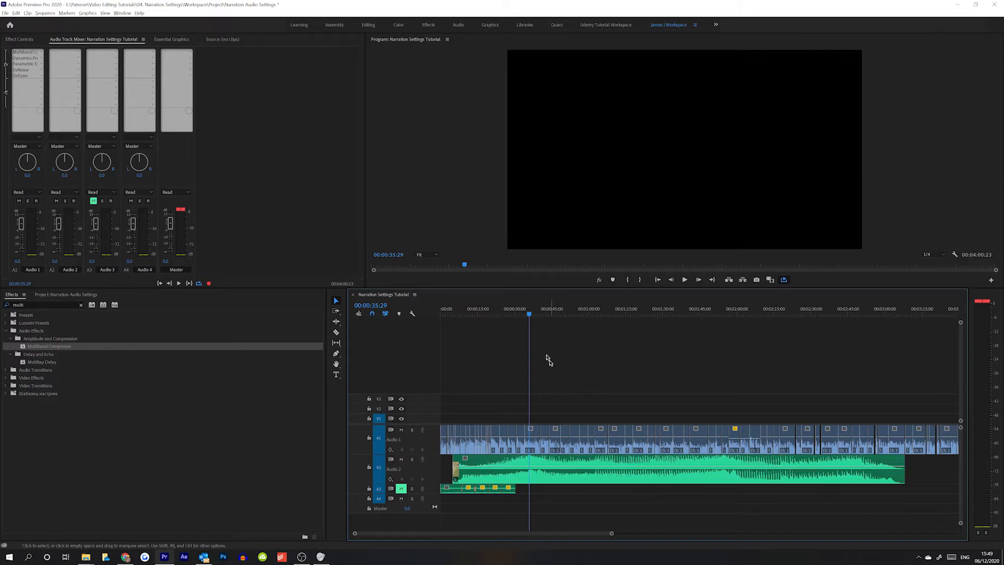
{"action": "left_click", "coordinate": [510, 312]}
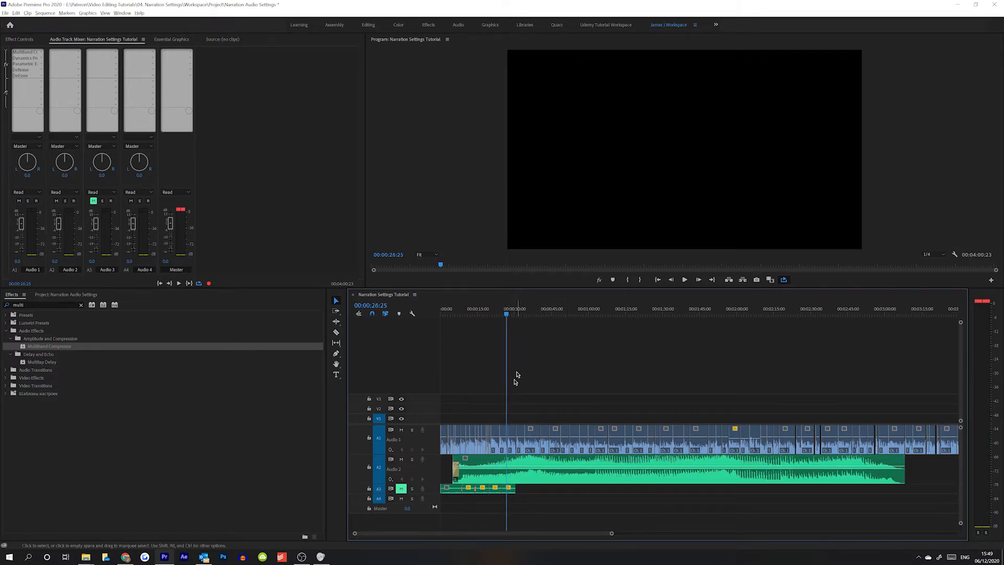
{"action": "key", "text": "space"}
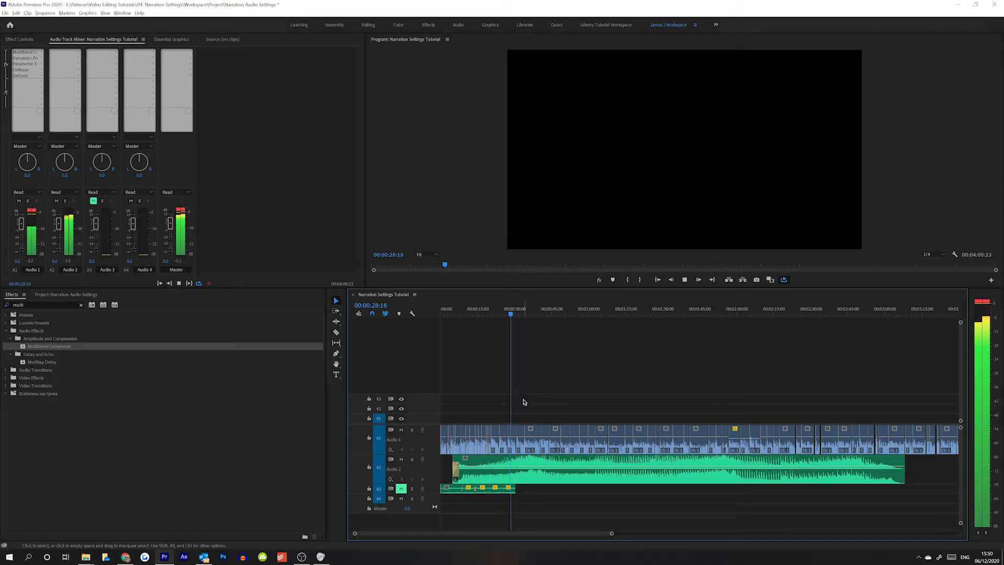
{"action": "key", "text": "space"}
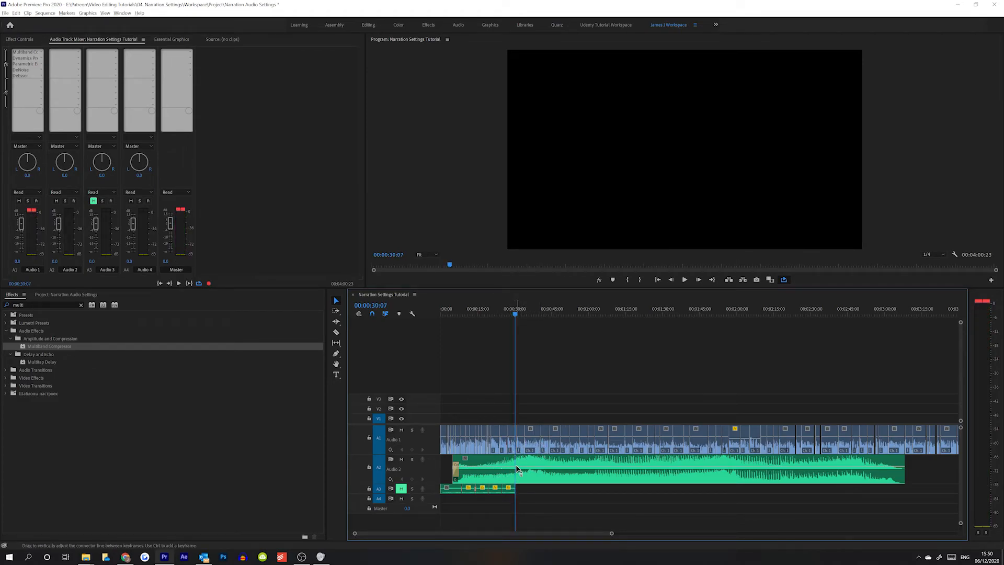
Lower the volume of the music clip on Audio 2 to about -7.5 dB
{"action": "left_click_drag", "start_coordinate": [520, 470], "coordinate": [531, 473]}
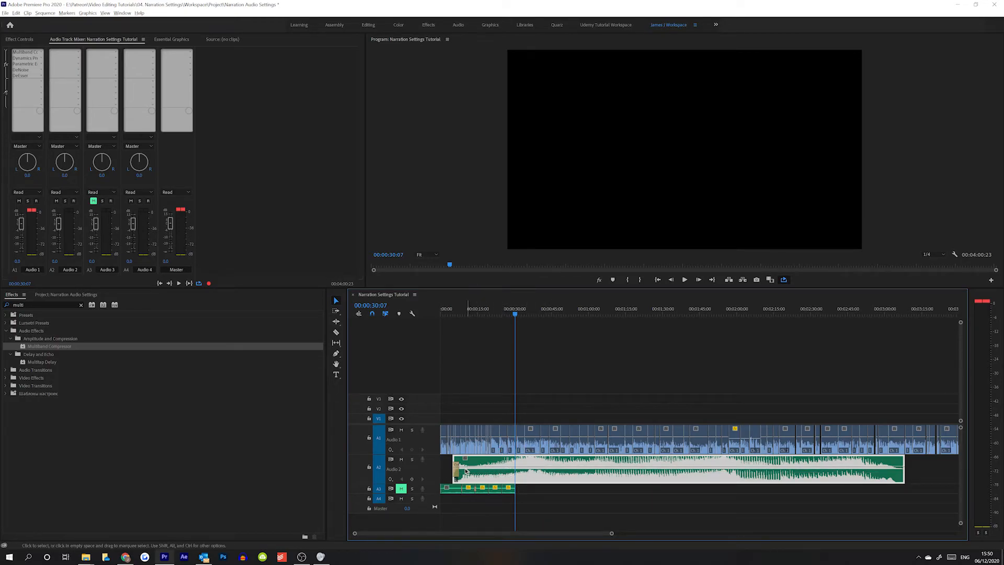
{"action": "double_click", "coordinate": [433, 470]}
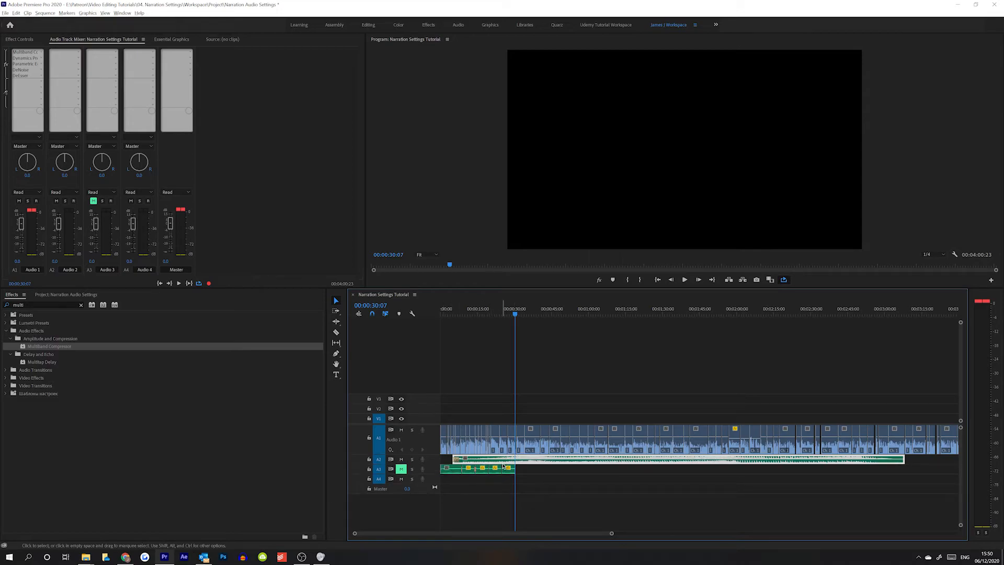
{"action": "double_click", "coordinate": [435, 460]}
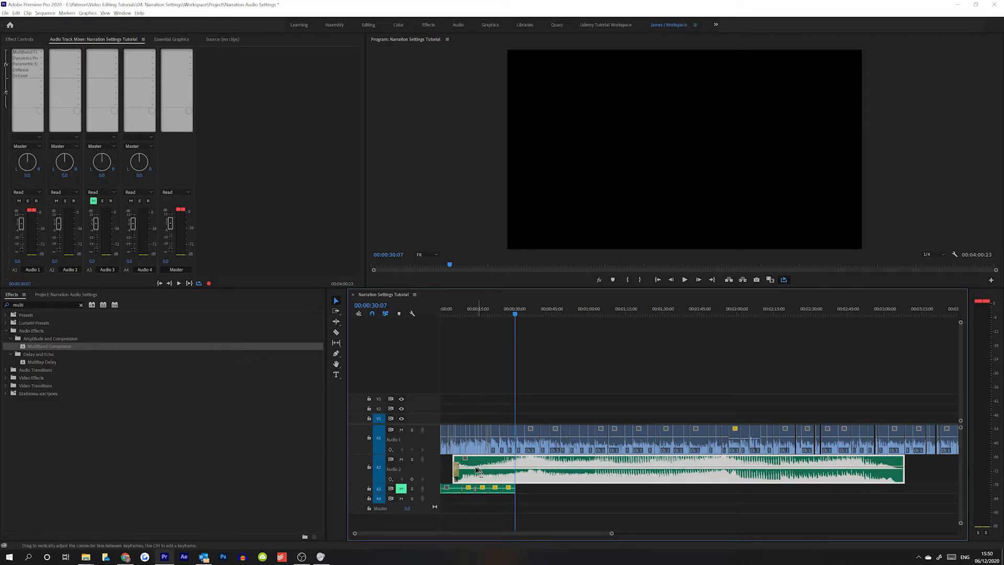
{"action": "left_click_drag", "start_coordinate": [520, 468], "coordinate": [515, 482]}
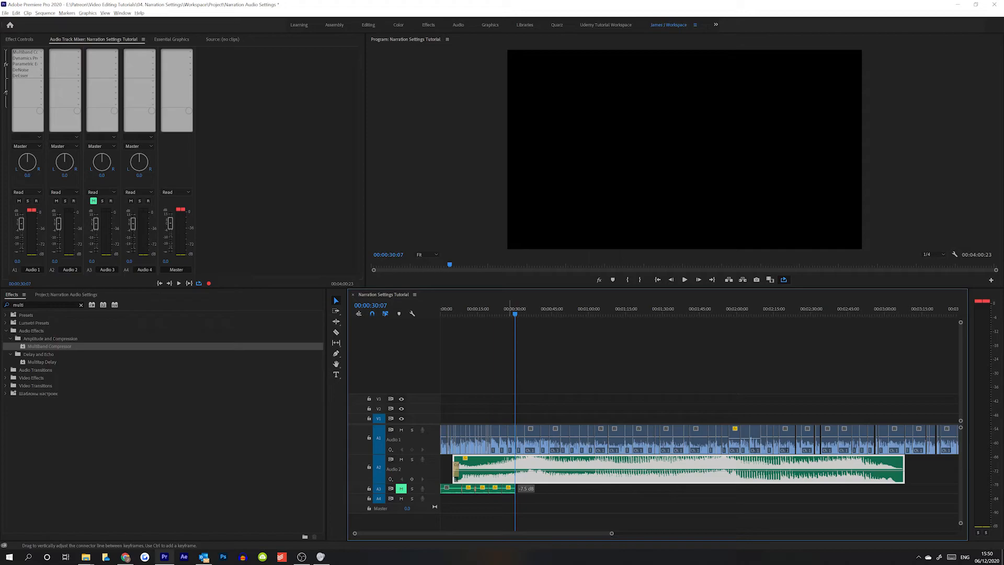
{"action": "left_click_drag", "start_coordinate": [516, 482], "coordinate": [515, 482]}
Play the quieter music against the narration around 00:00:28 to 00:00:32 and check the track levels
{"action": "key", "text": "space"}
{"action": "left_click", "coordinate": [501, 309]}
{"action": "left_click", "coordinate": [511, 311]}
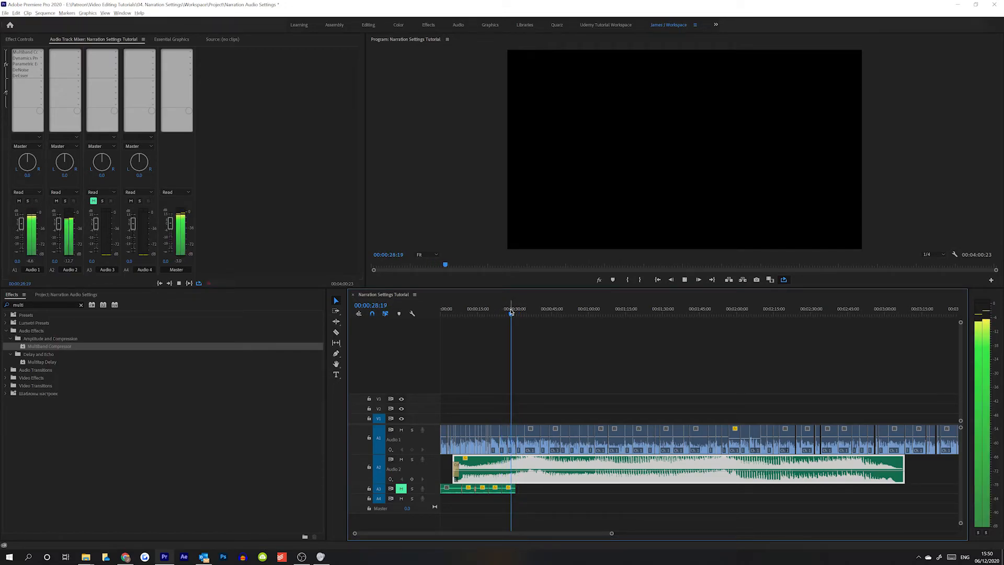
{"action": "left_click", "coordinate": [515, 312]}
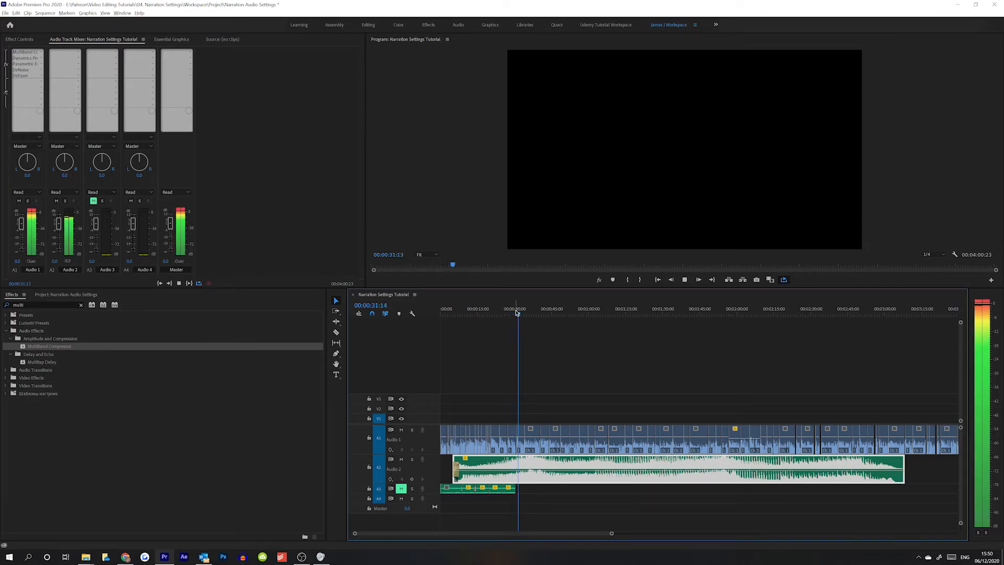
{"action": "key", "text": "space"}
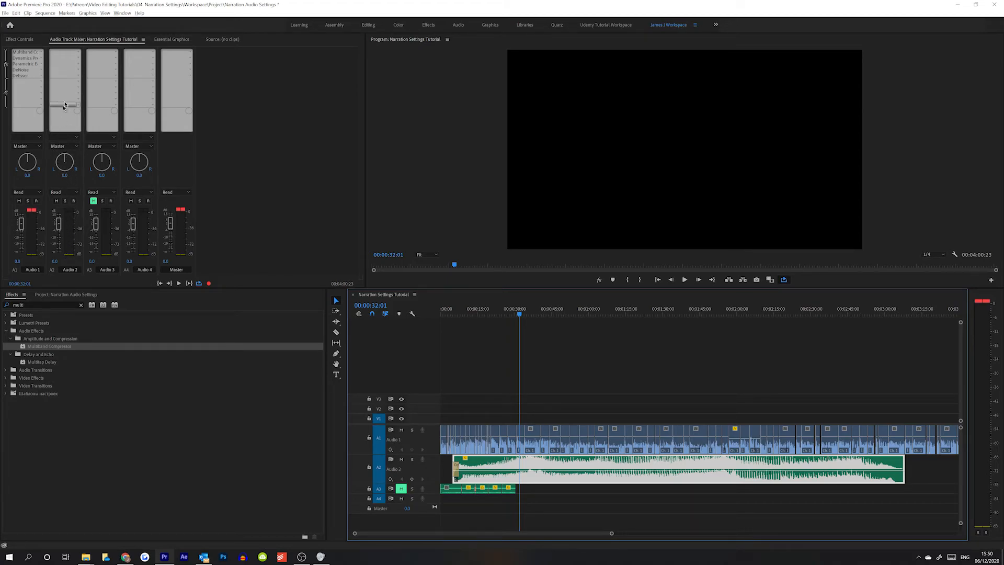
Add a Multiband Compressor to the Audio 2 track and open its editor clear of the music clip
{"action": "left_click", "coordinate": [64, 245]}
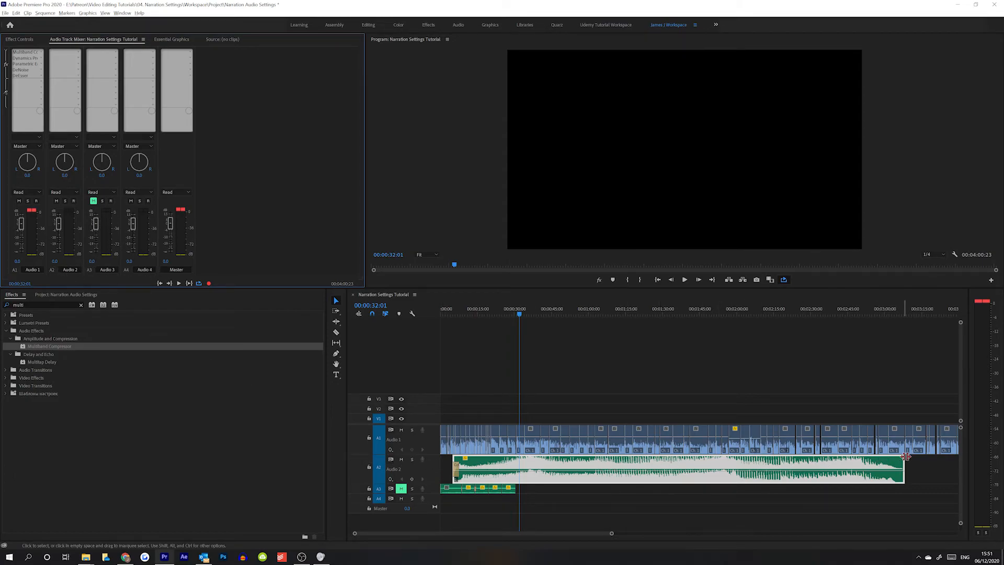
{"action": "left_click", "coordinate": [78, 52]}
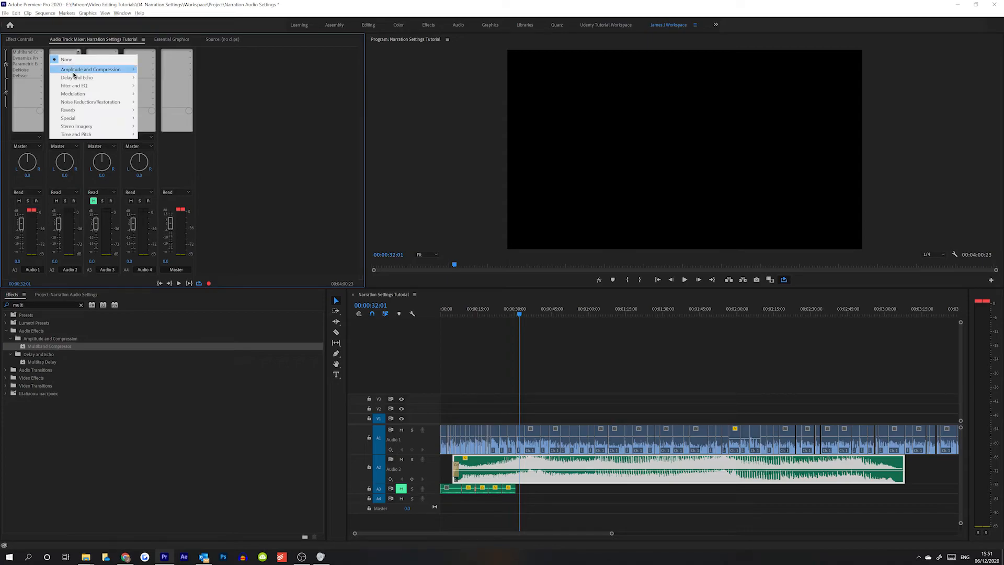
{"action": "mouse_move", "coordinate": [86, 71]}
{"action": "left_click", "coordinate": [157, 128]}
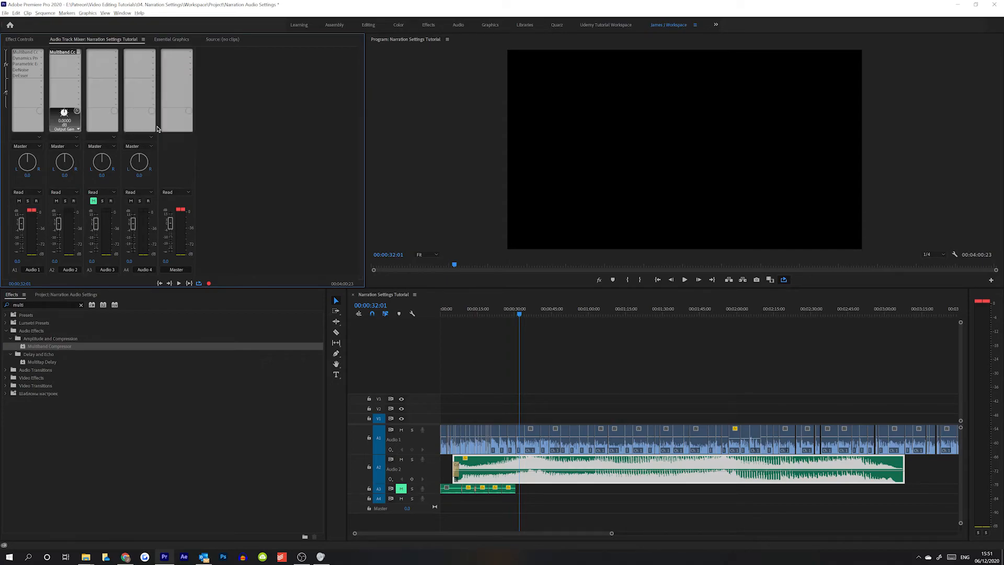
{"action": "double_click", "coordinate": [60, 52]}
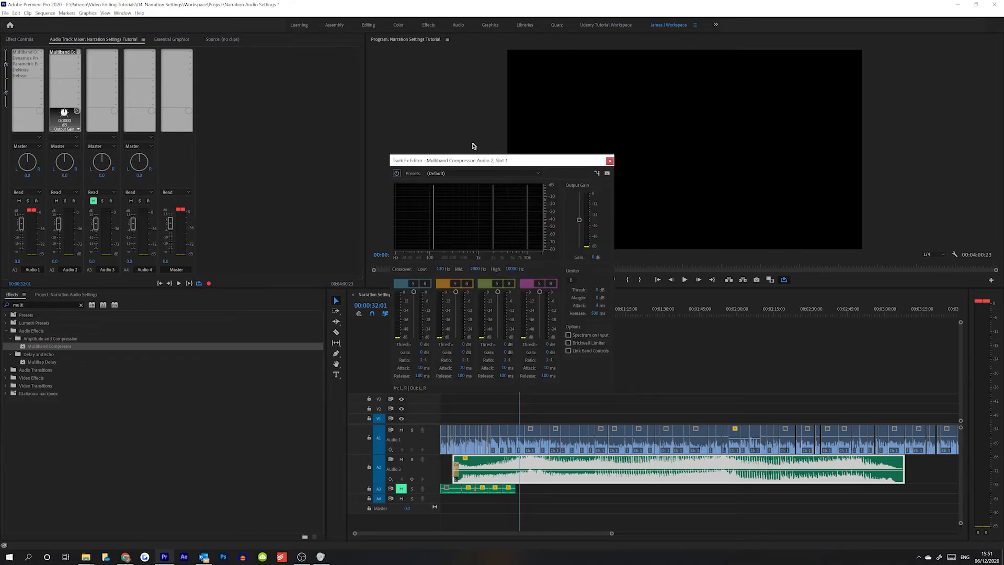
{"action": "left_click_drag", "start_coordinate": [473, 161], "coordinate": [421, 160]}
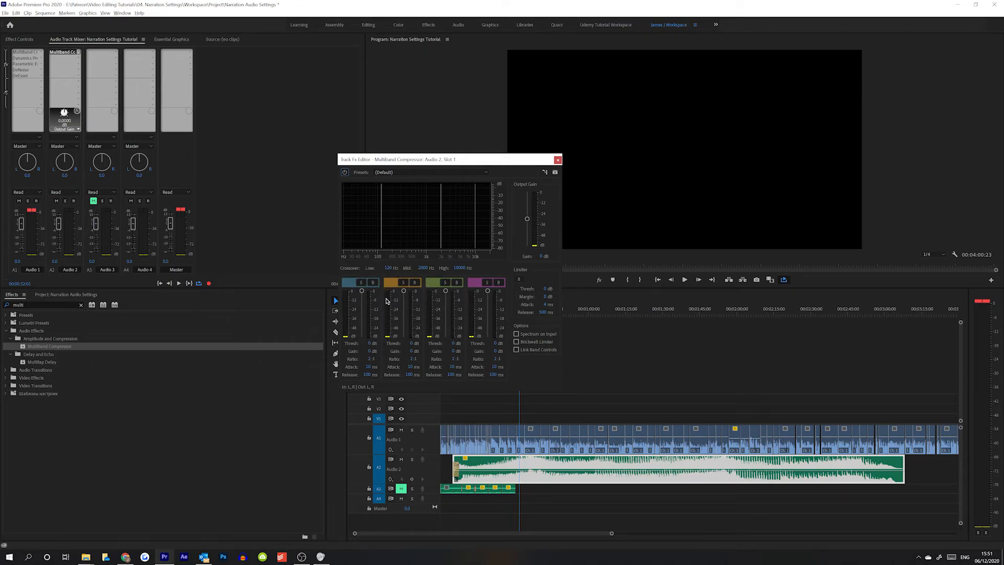
{"action": "left_click_drag", "start_coordinate": [420, 159], "coordinate": [379, 144]}
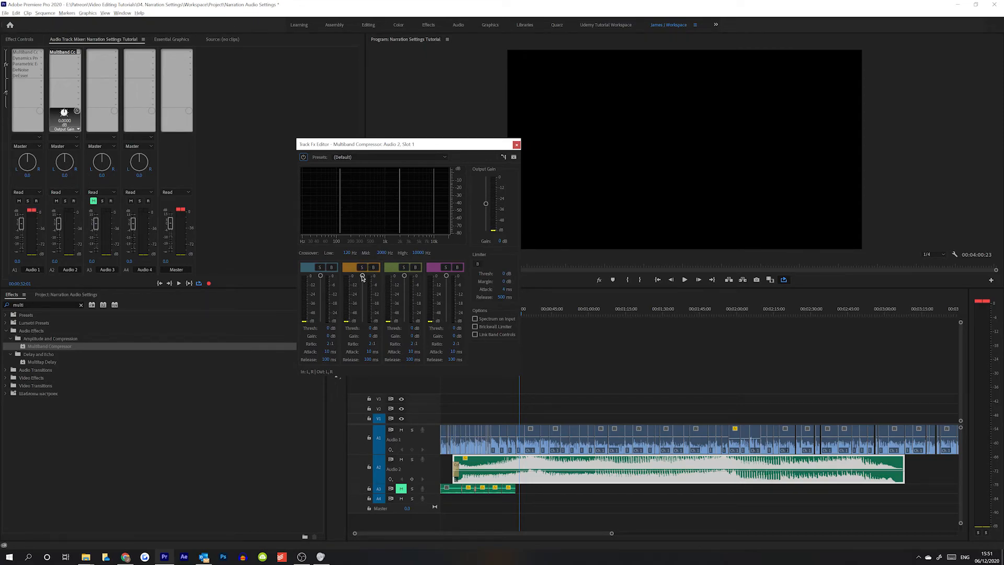
Lower the compressor thresholds of the lowest band to about -15 dB and the second band to about -20 dB, and play the mix
{"action": "left_click_drag", "start_coordinate": [367, 283], "coordinate": [372, 291]}
{"action": "left_click_drag", "start_coordinate": [327, 281], "coordinate": [337, 287]}
{"action": "left_click", "coordinate": [558, 406]}
{"action": "key", "text": "space"}
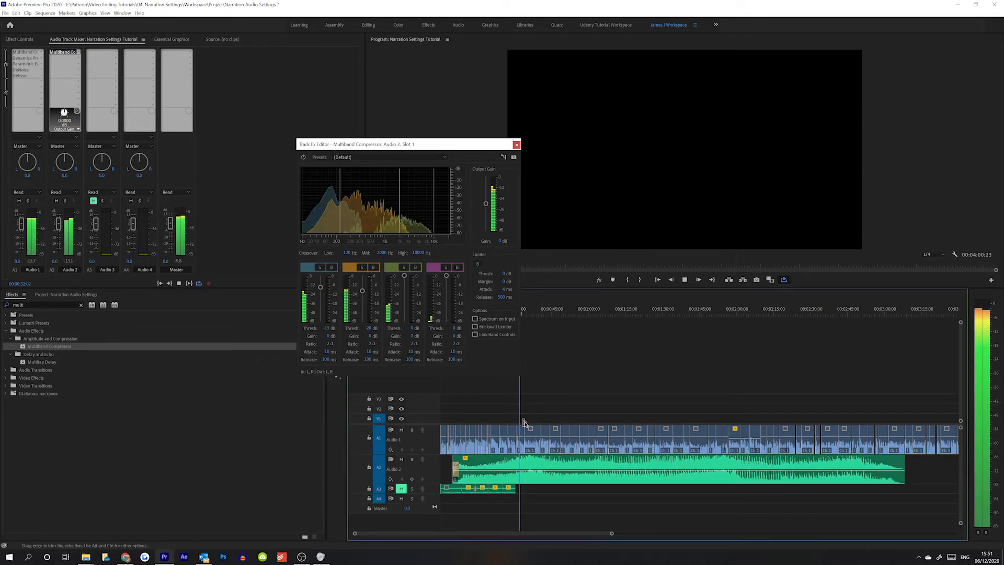
Replay the mix from around 00:00:30 and bypass the Multiband Compressor on Audio 2 to compare the music with and without it
{"action": "left_click_drag", "start_coordinate": [524, 312], "coordinate": [507, 315]}
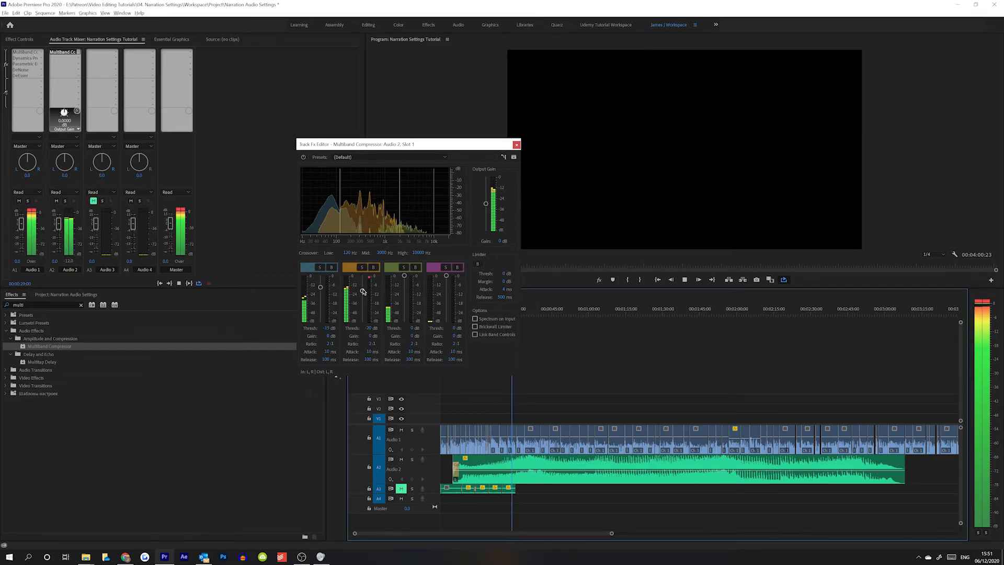
{"action": "key", "text": "space"}
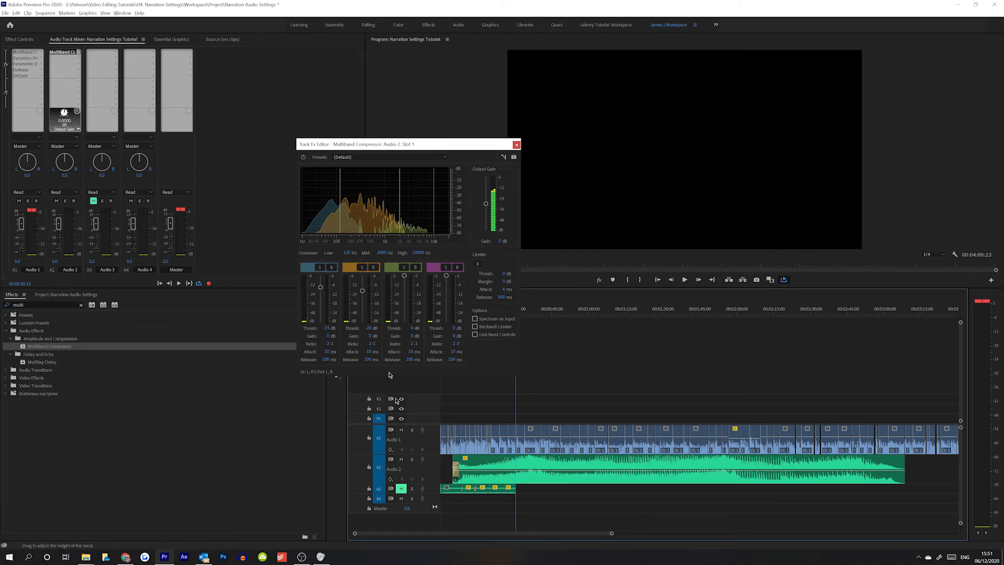
{"action": "key", "text": "space"}
{"action": "left_click", "coordinate": [303, 158]}
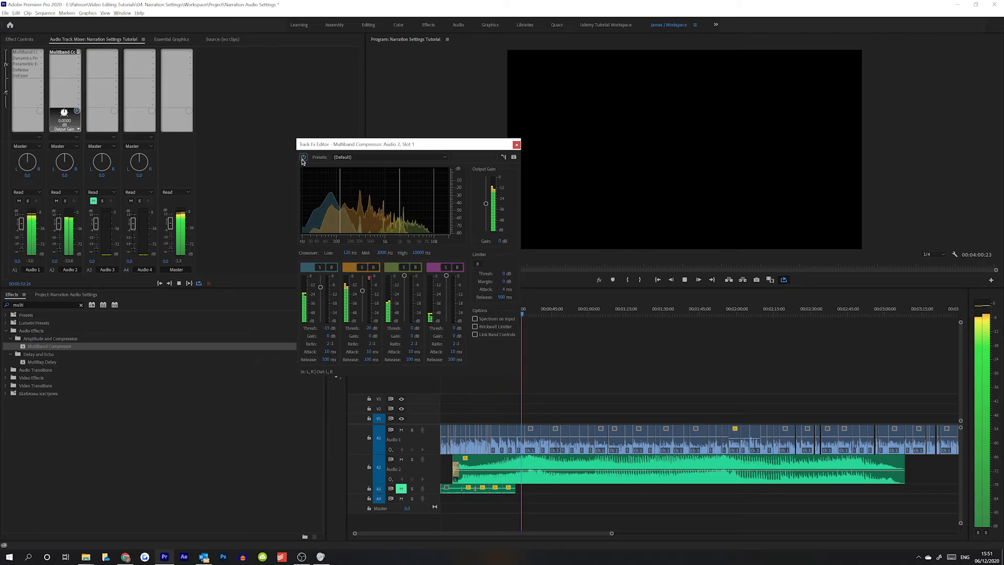
Lower the compressor thresholds of the lowest three bands to about -24, -28 and -14 dB, replay the mix and close the editor
{"action": "key", "text": "space"}
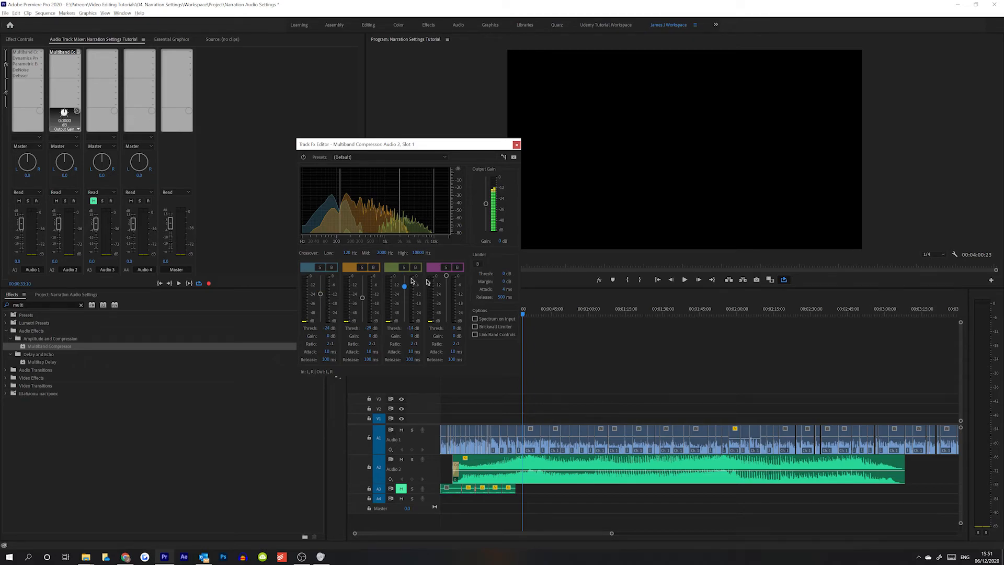
{"action": "key", "text": "space"}
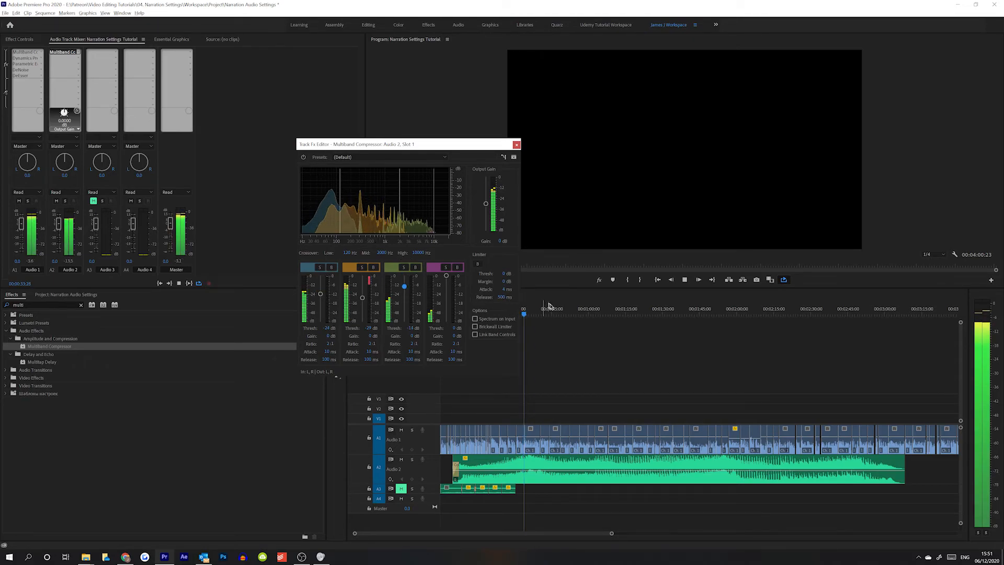
{"action": "left_click_drag", "start_coordinate": [529, 314], "coordinate": [497, 321]}
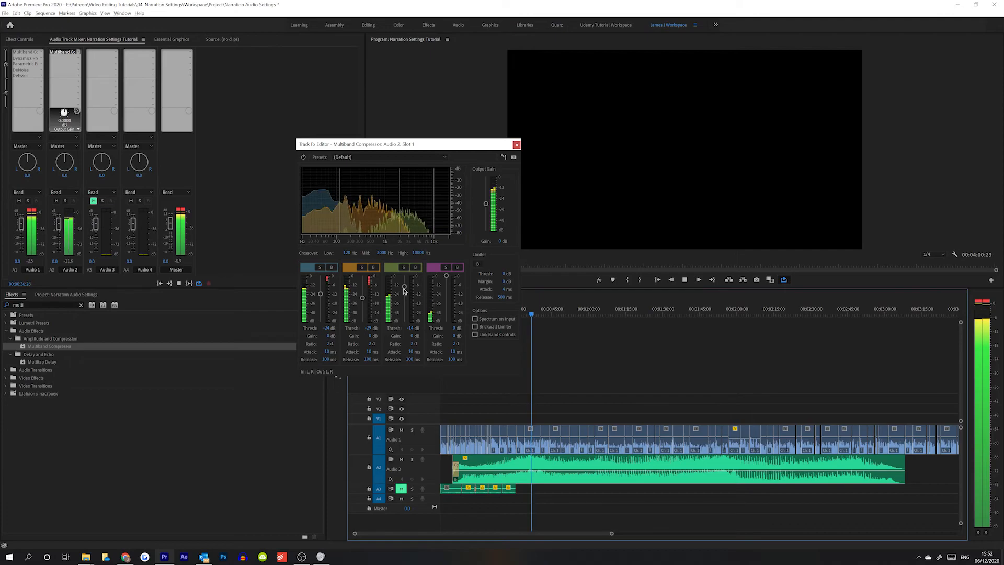
{"action": "key", "text": "space"}
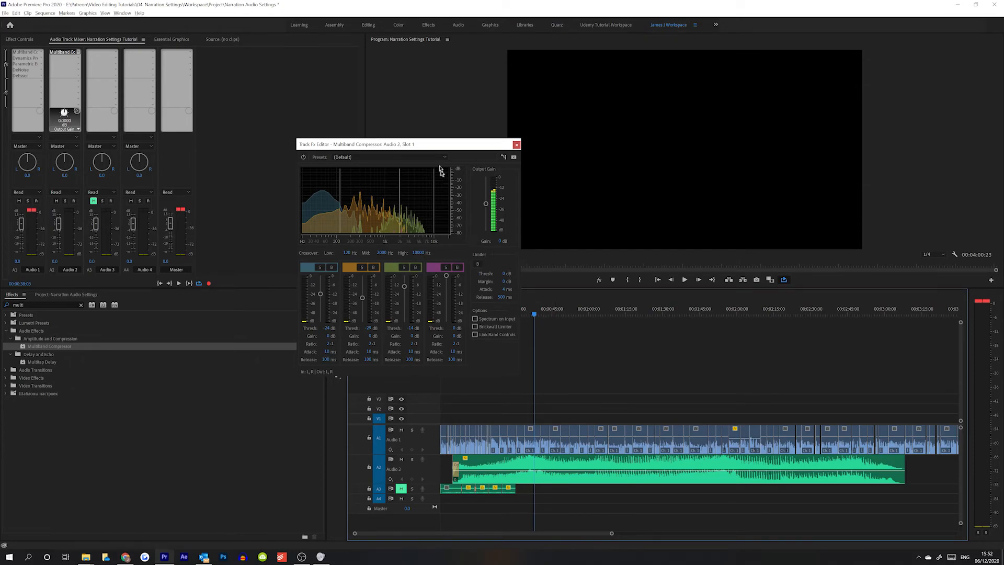
{"action": "left_click_drag", "start_coordinate": [426, 144], "coordinate": [433, 138]}
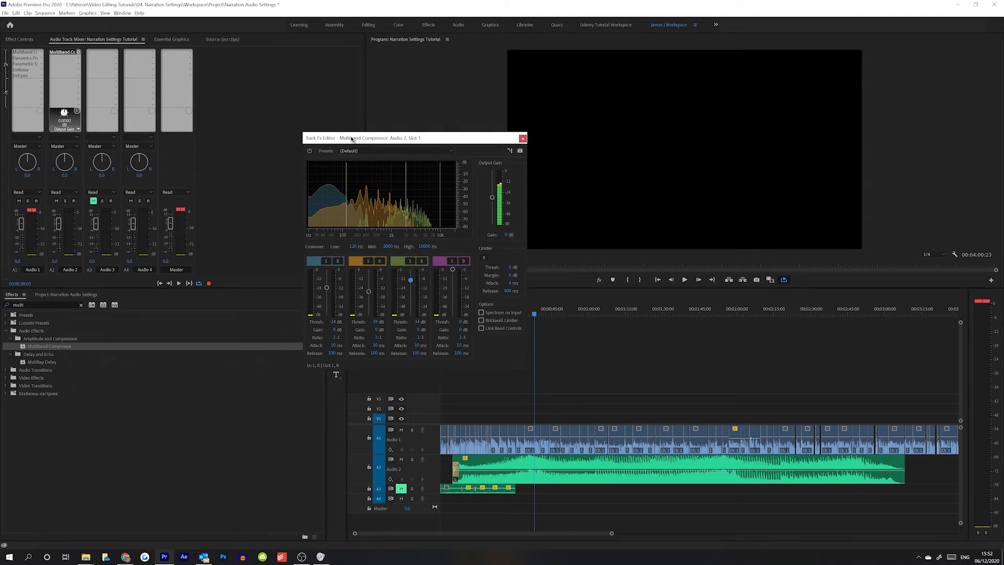
{"action": "left_click_drag", "start_coordinate": [354, 140], "coordinate": [320, 145]}
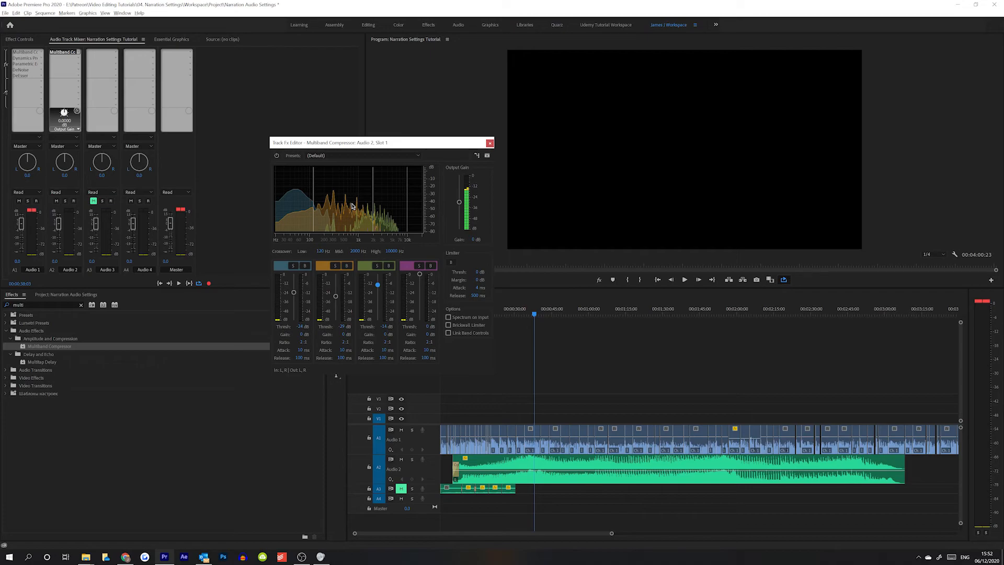
{"action": "left_click", "coordinate": [489, 142]}
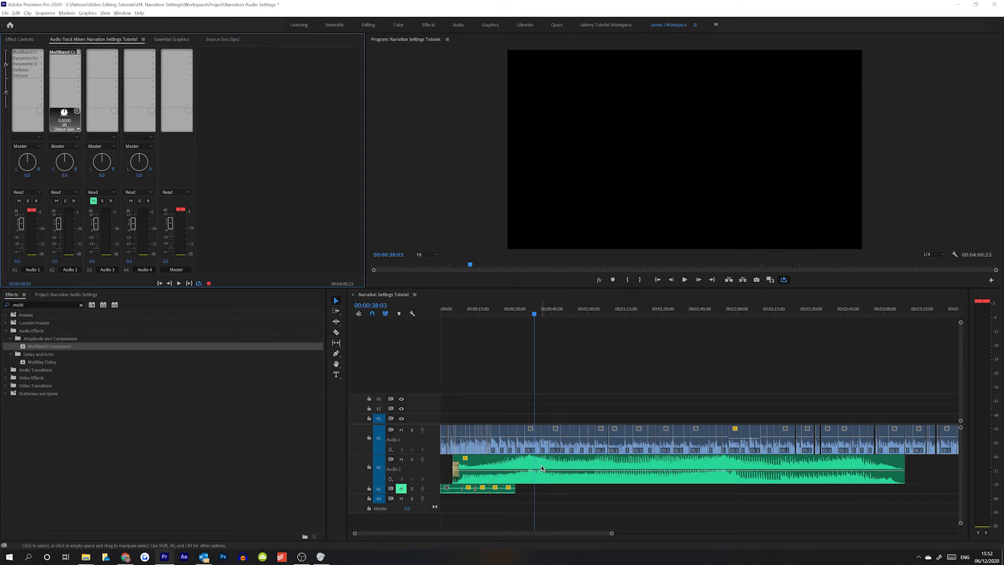
Add a Dynamics effect to the second effect slot of Audio 2 and open its editor clear of the music clip
{"action": "left_click", "coordinate": [77, 60]}
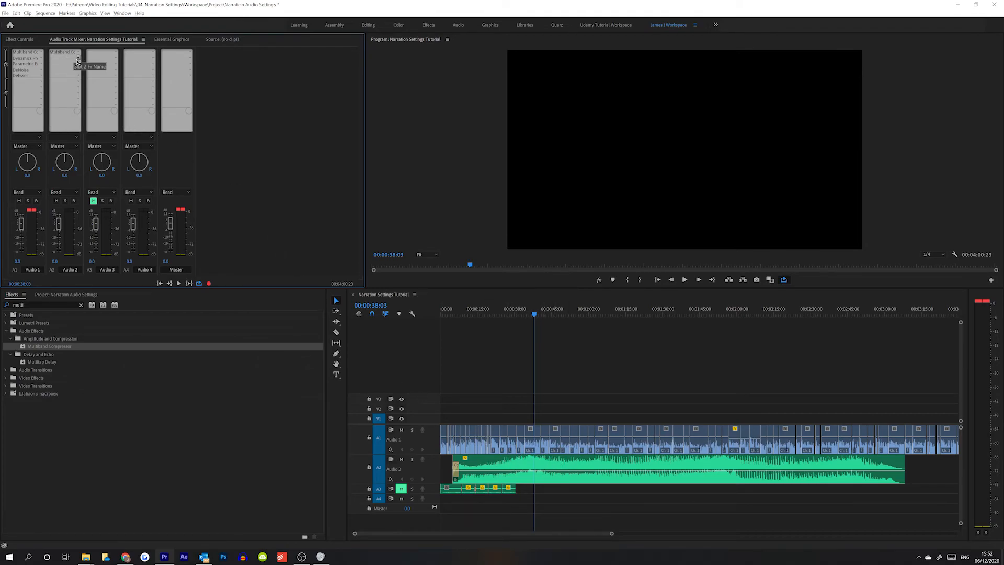
{"action": "left_click", "coordinate": [78, 58]}
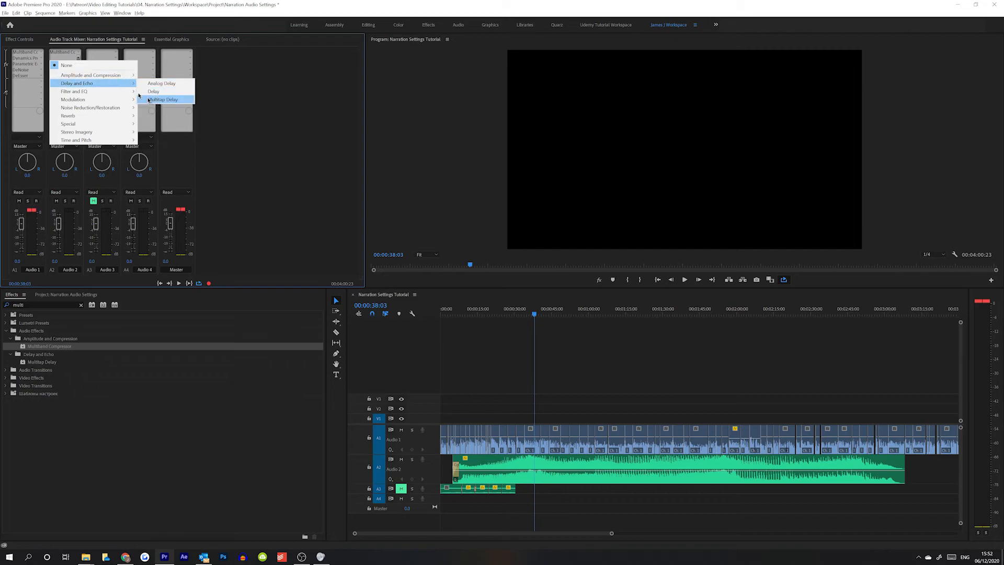
{"action": "mouse_move", "coordinate": [94, 75]}
{"action": "left_click", "coordinate": [163, 108]}
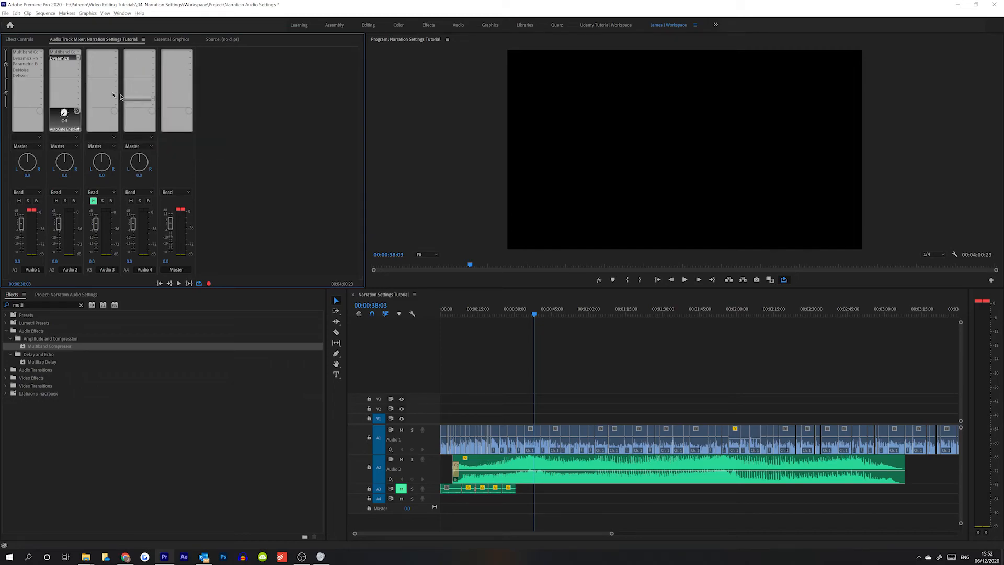
{"action": "double_click", "coordinate": [55, 58]}
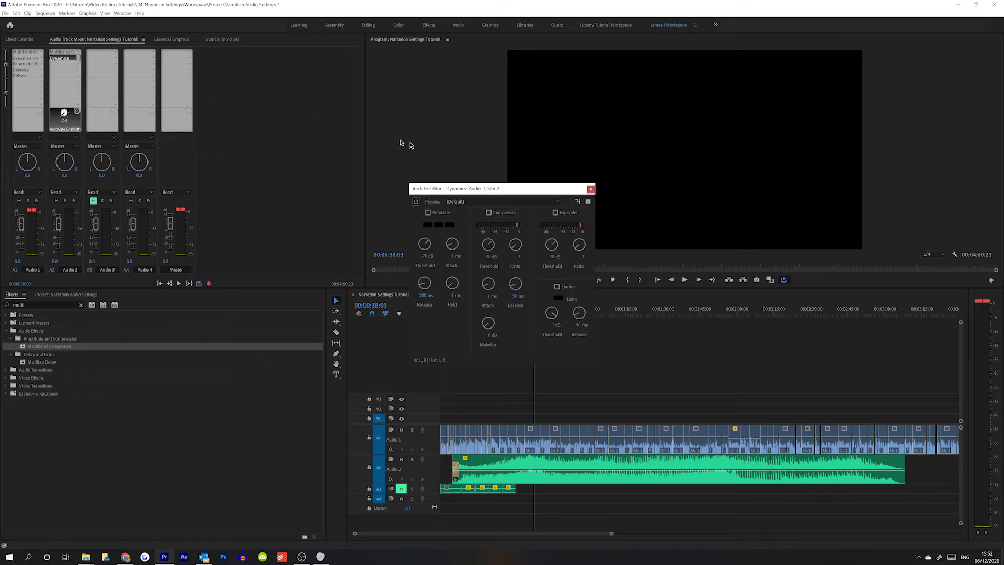
{"action": "left_click_drag", "start_coordinate": [476, 188], "coordinate": [333, 209]}
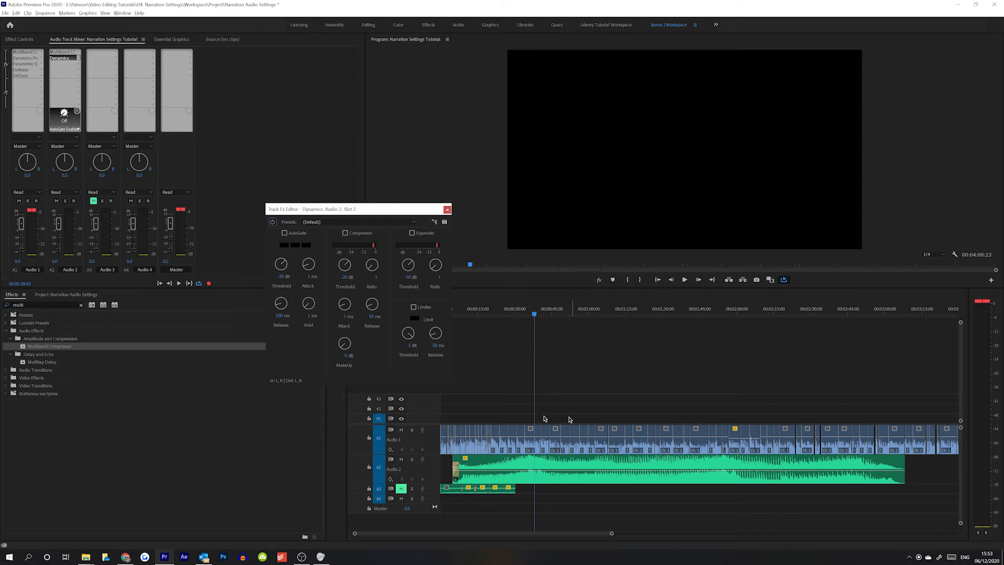
{"action": "left_click_drag", "start_coordinate": [302, 206], "coordinate": [299, 204]}
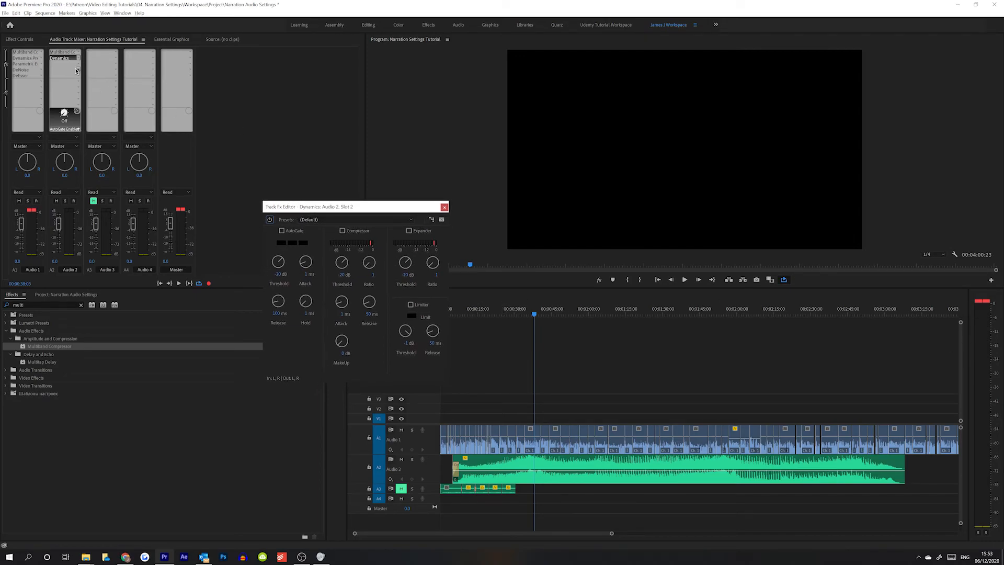
Enable the Dynamics limiter with a threshold of -6 dB and play the mix from about 00:00:38
{"action": "left_click", "coordinate": [410, 305]}
{"action": "left_click", "coordinate": [411, 305]}
{"action": "left_click", "coordinate": [406, 345]}
{"action": "left_click", "coordinate": [403, 372]}
{"action": "left_click", "coordinate": [406, 343]}
{"action": "type", "text": "-6"}
{"action": "key", "text": "Return"}
{"action": "left_click", "coordinate": [584, 377]}
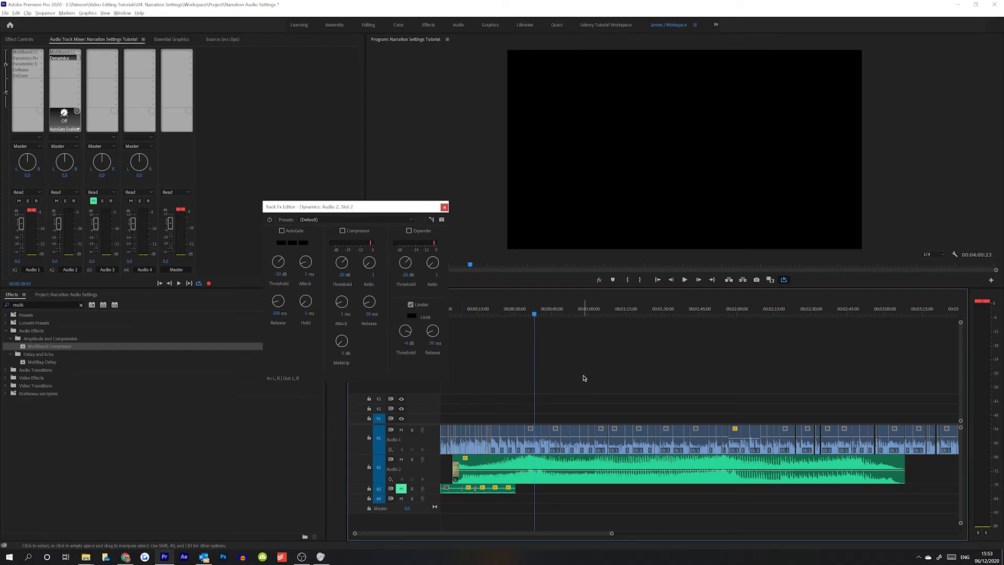
{"action": "key", "text": "space"}
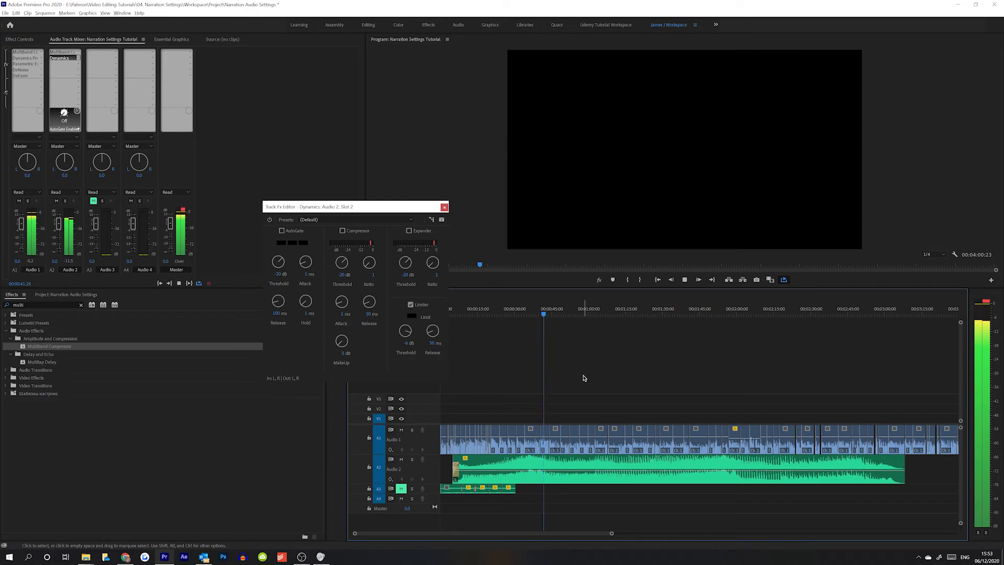
{"action": "key", "text": "space"}
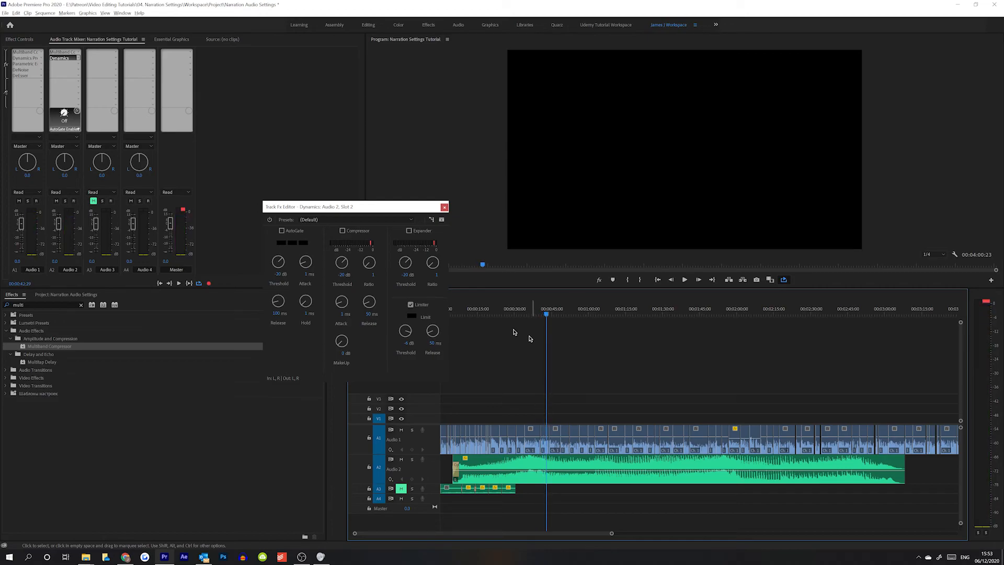
Set the limiter threshold to -12 dB and play the Audio 2 music track soloed to check its level
{"action": "left_click", "coordinate": [406, 344]}
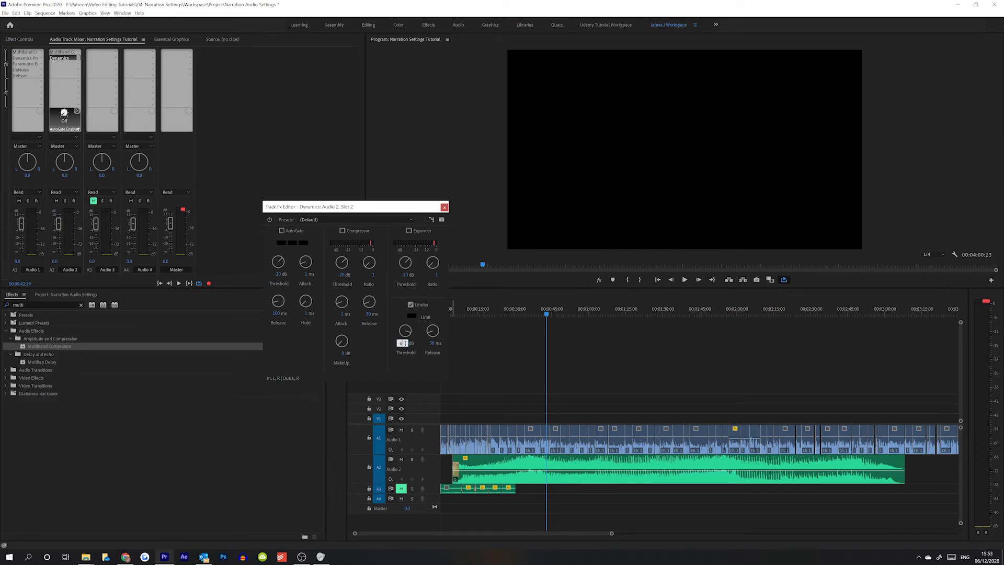
{"action": "key", "text": "Return"}
{"action": "left_click", "coordinate": [413, 460]}
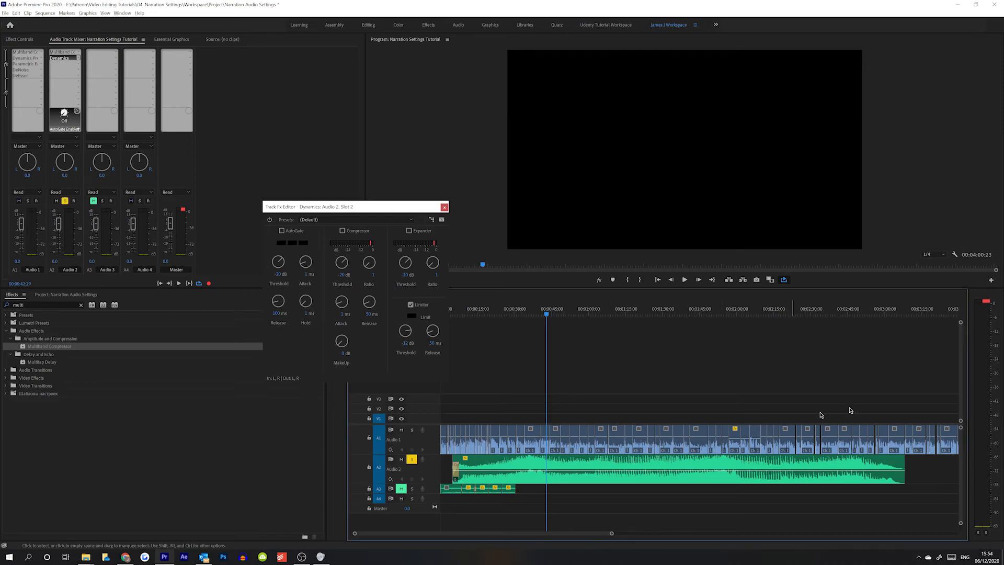
{"action": "key", "text": "space"}
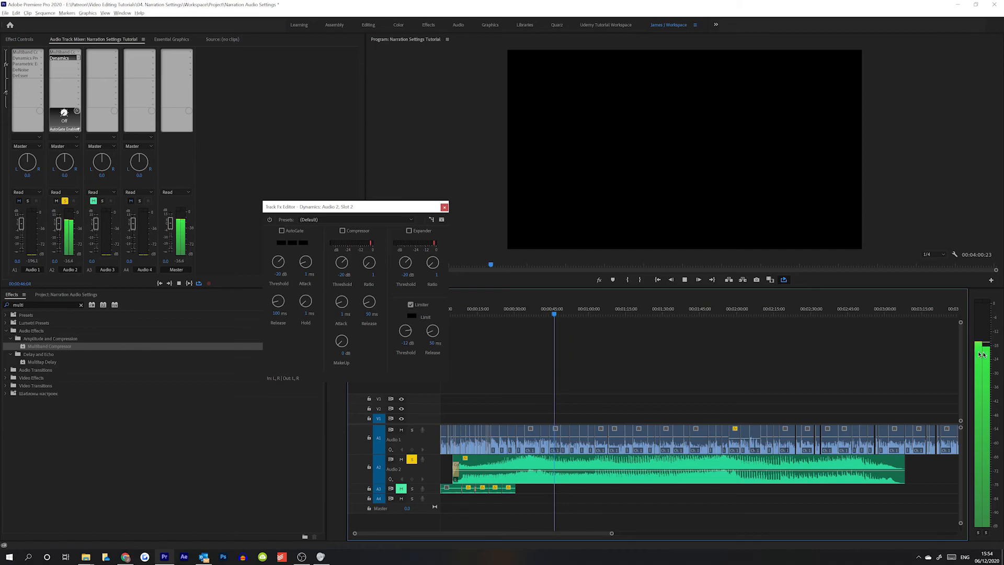
{"action": "key", "text": "space"}
{"action": "key", "text": "space"}
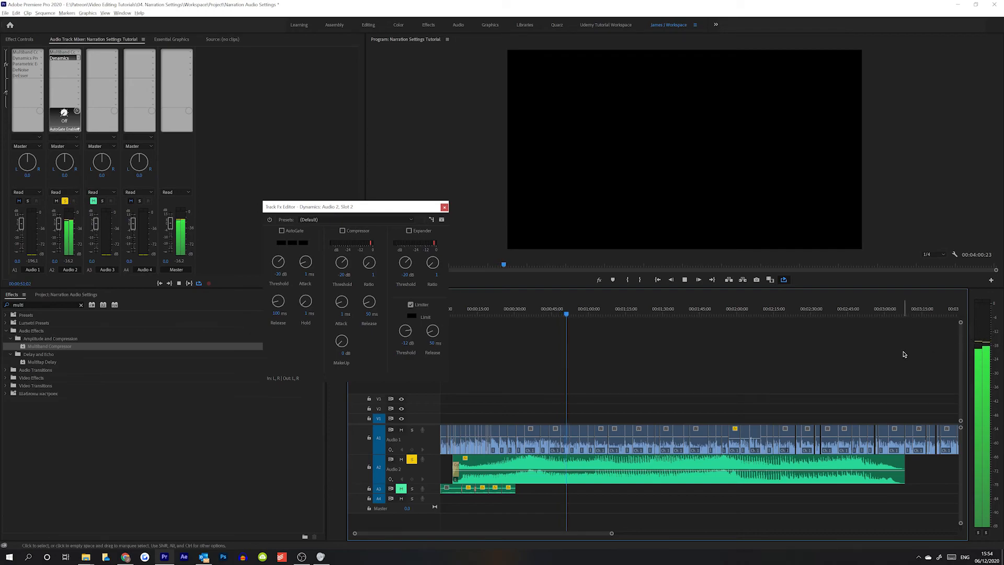
{"action": "key", "text": "space"}
Turn off the solo on Audio 2, replay the full mix from around 00:00:30 and close the Dynamics editor
{"action": "left_click", "coordinate": [411, 459]}
{"action": "left_click", "coordinate": [508, 307]}
{"action": "key", "text": "space"}
{"action": "left_click", "coordinate": [519, 310]}
{"action": "key", "text": "space"}
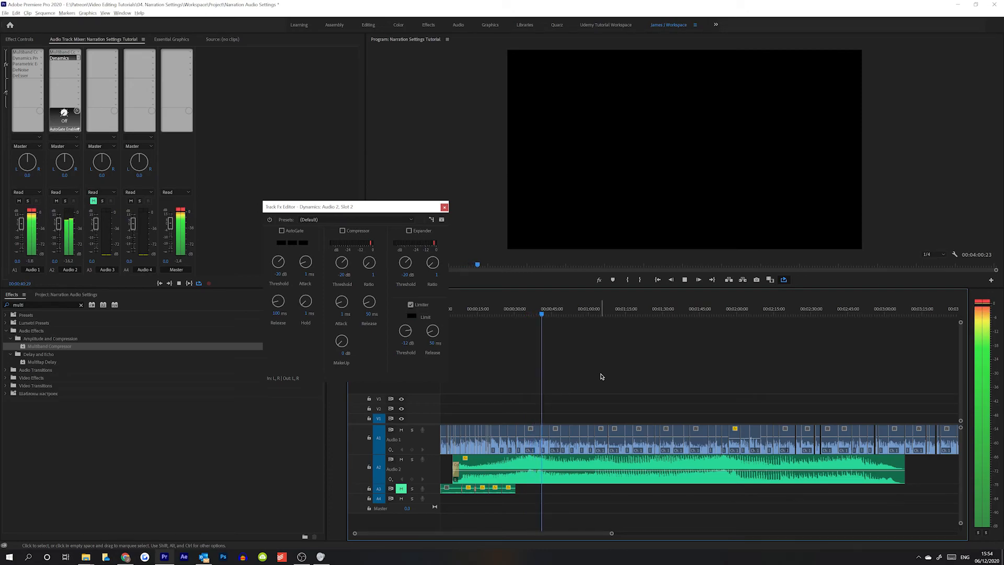
{"action": "key", "text": "space"}
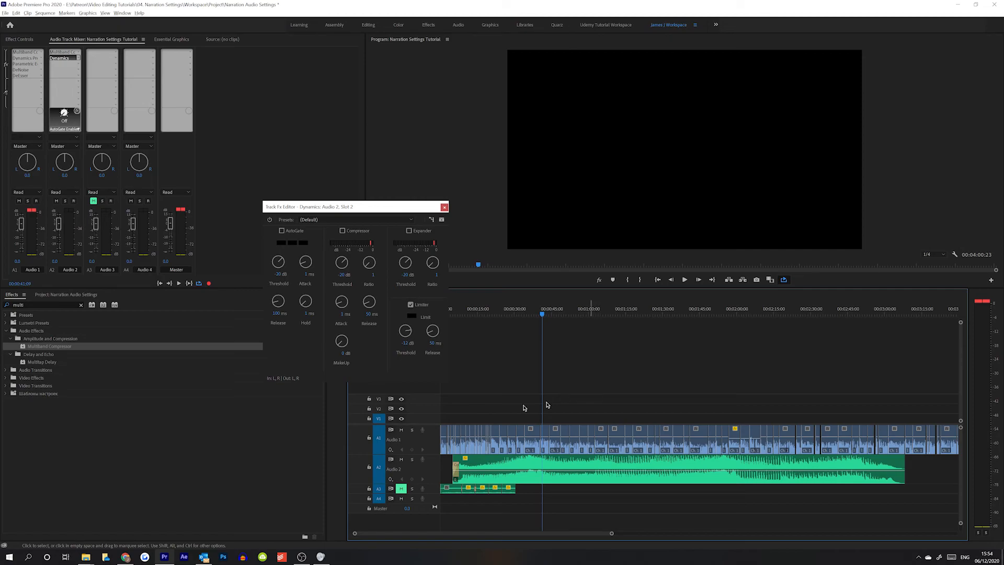
{"action": "left_click", "coordinate": [444, 208]}
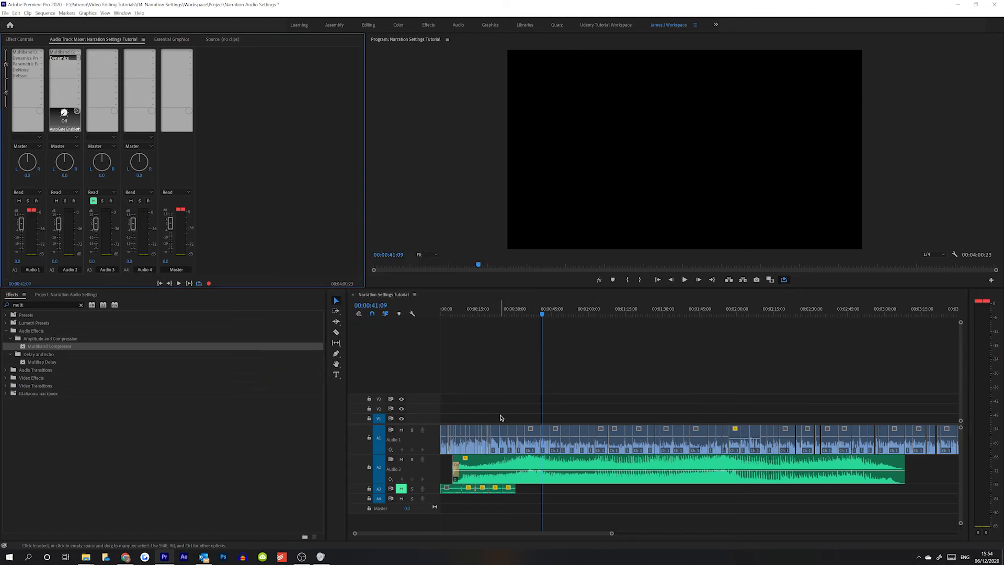
Show the full length of the narration and music in the timeline and collapse the audio tracks
{"action": "left_click_drag", "start_coordinate": [466, 376], "coordinate": [539, 354]}
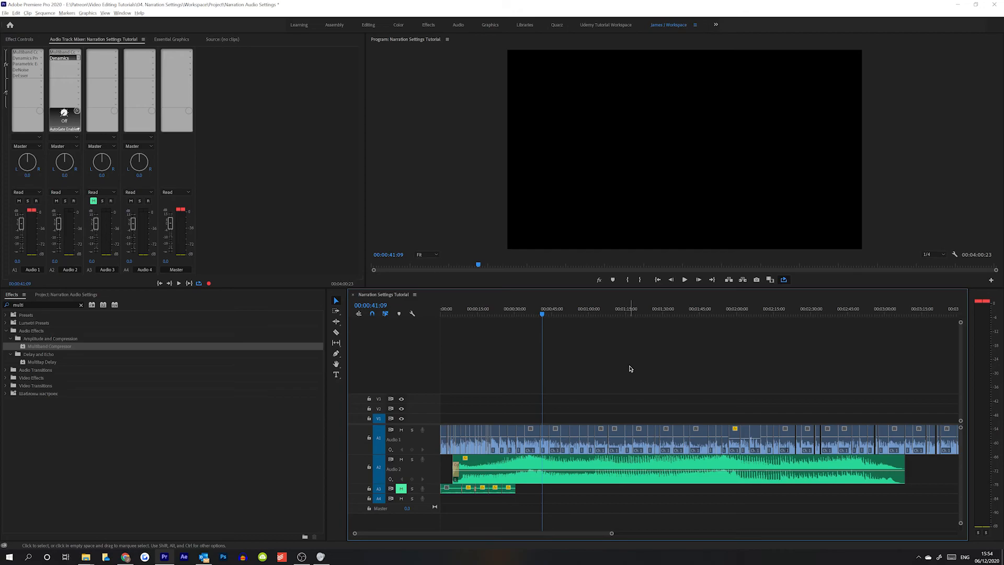
{"action": "key", "text": "minus"}
{"action": "key", "text": "minus"}
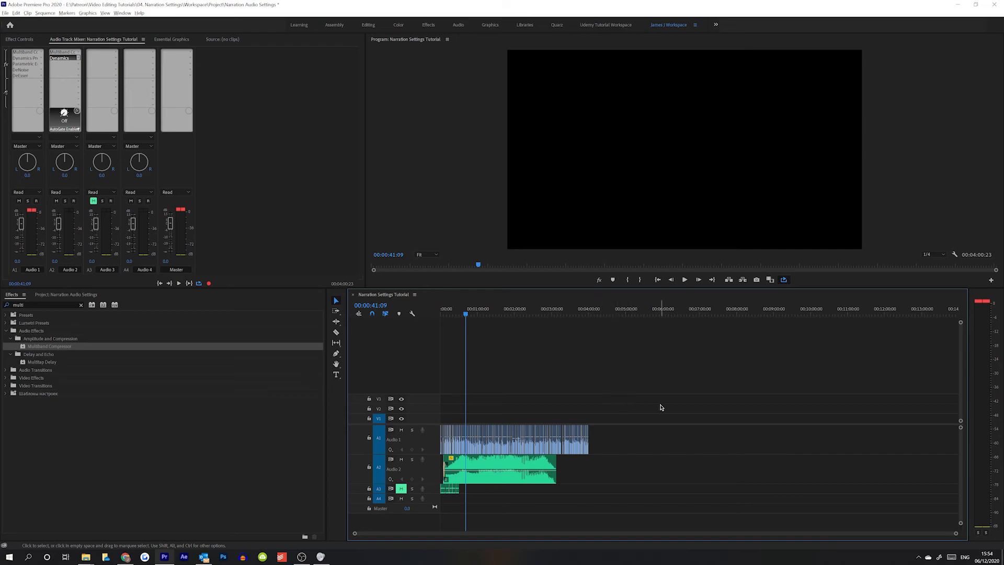
{"action": "left_click_drag", "start_coordinate": [731, 410], "coordinate": [631, 395]}
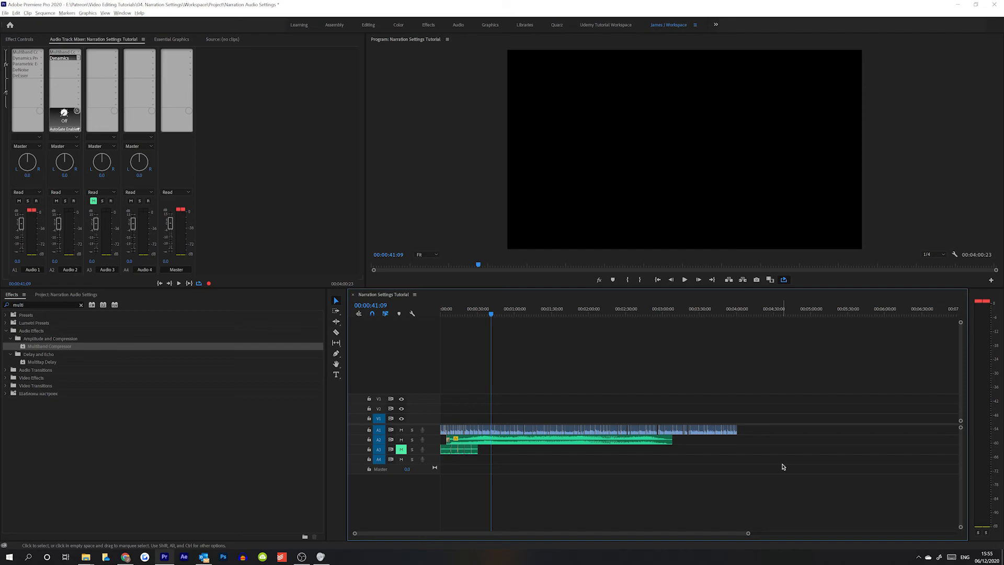
Select all the clips on Audio 3 and unmute that track, with the playhead near the sequence start
{"action": "left_click_drag", "start_coordinate": [541, 468], "coordinate": [440, 443]}
{"action": "left_click", "coordinate": [447, 316]}
{"action": "key", "text": "equal"}
{"action": "key", "text": "equal"}
{"action": "left_click", "coordinate": [402, 449]}
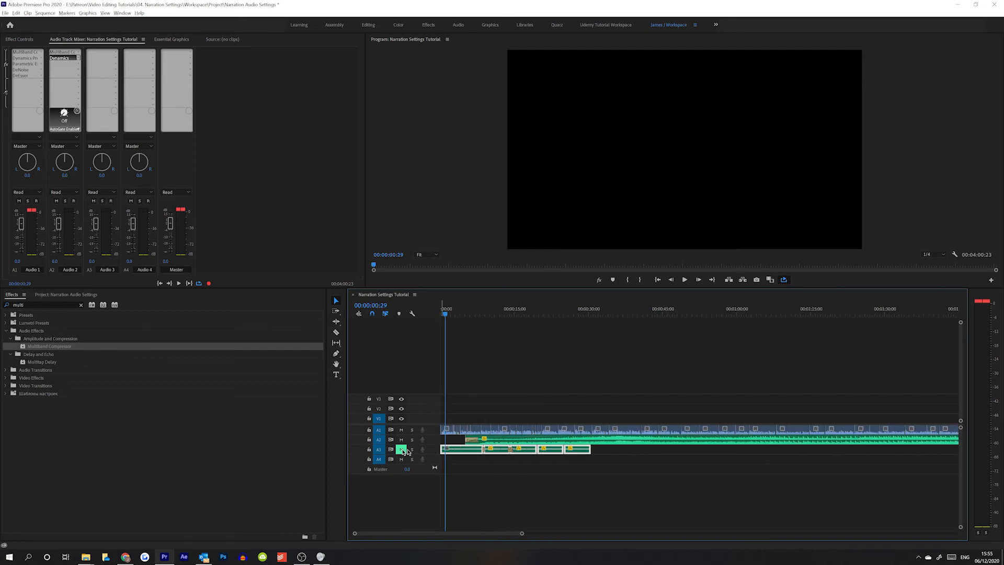
Expand the Audio 3 track to show its clip waveforms and return the playhead to the start of the sequence
{"action": "double_click", "coordinate": [436, 449]}
{"action": "key", "text": "equal"}
{"action": "left_click_drag", "start_coordinate": [481, 460], "coordinate": [489, 462]}
{"action": "key", "text": "minus"}
{"action": "key", "text": "minus"}
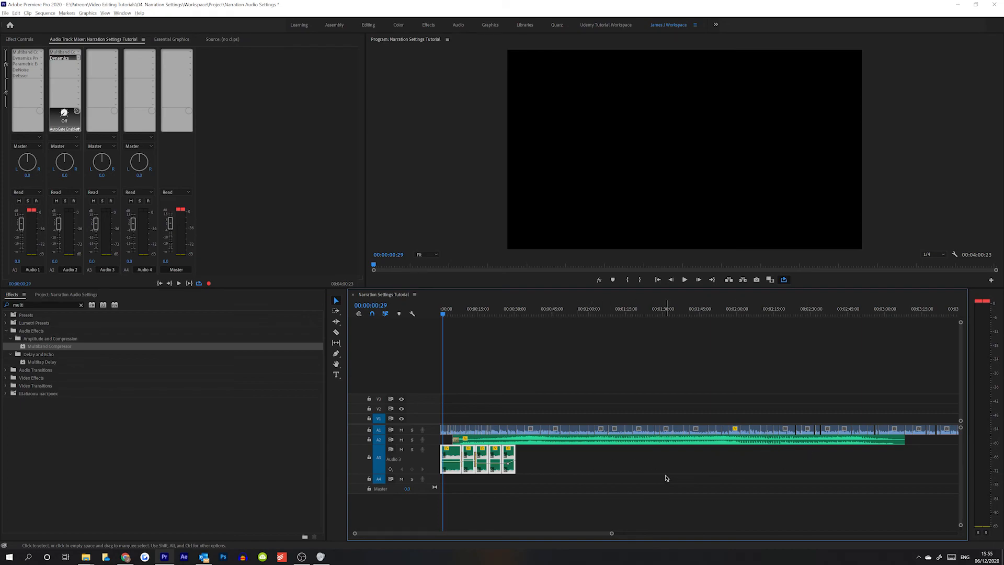
{"action": "key", "text": "equal"}
{"action": "key", "text": "equal"}
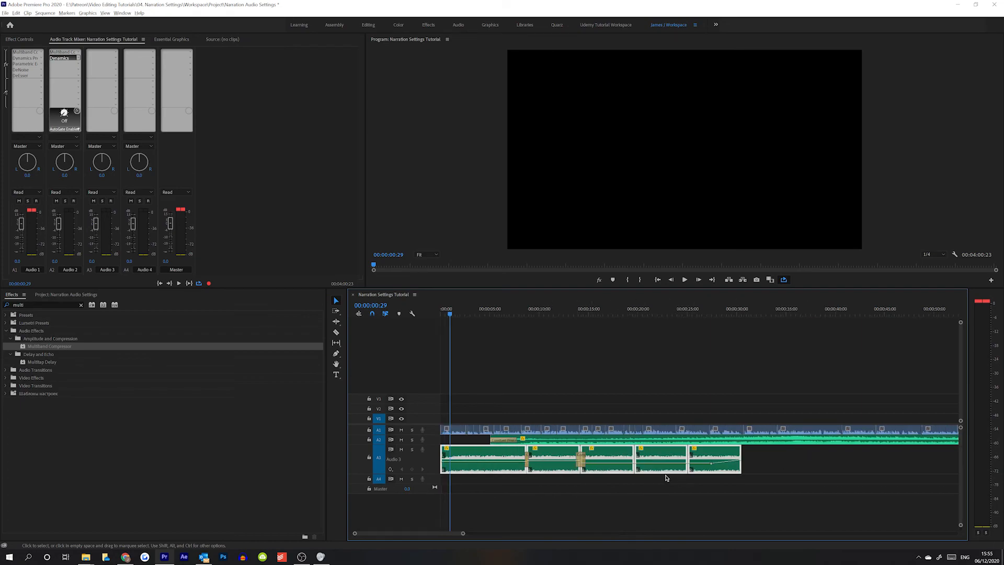
{"action": "key", "text": "minus"}
{"action": "key", "text": "minus"}
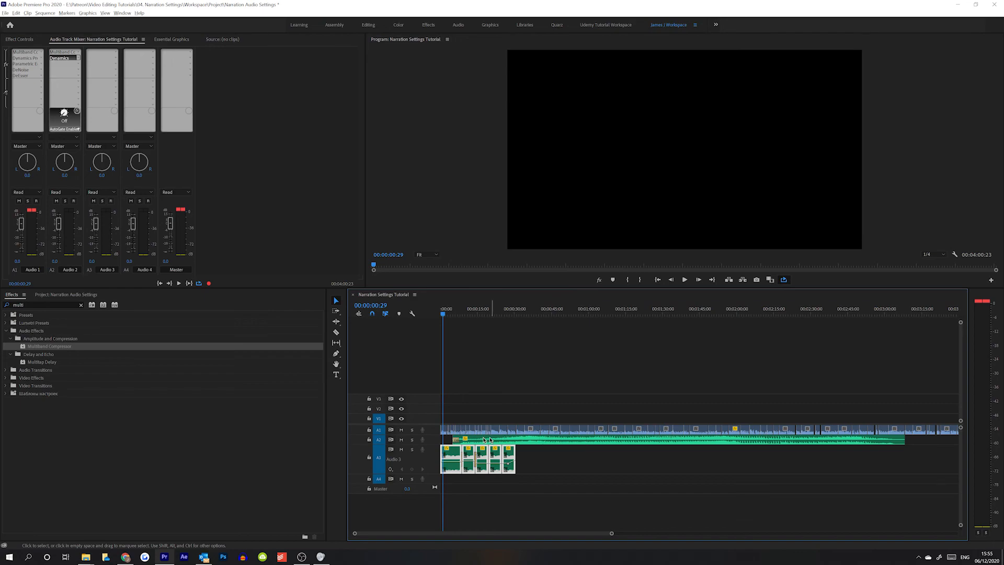
{"action": "key", "text": "equal"}
{"action": "key", "text": "equal"}
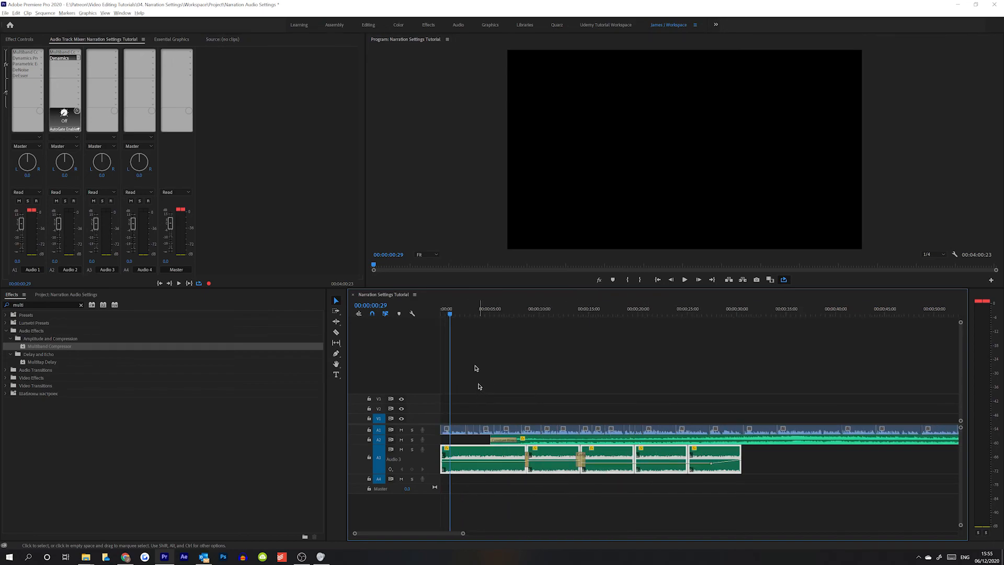
{"action": "key", "text": "Home"}
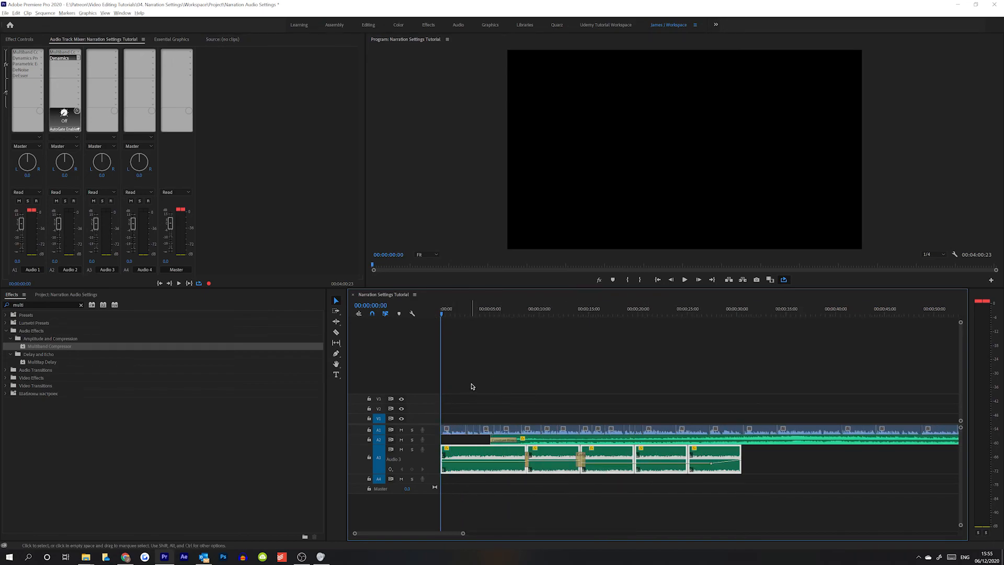
Play the full mix from the sequence start to about 00:00:10 and deselect the Audio 3 clips
{"action": "key", "text": "space"}
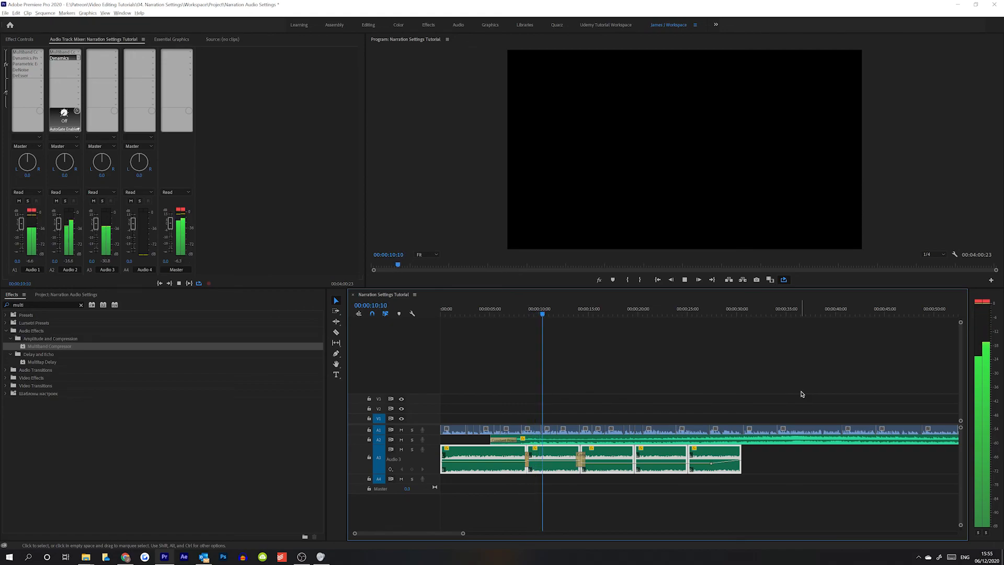
{"action": "key", "text": "space"}
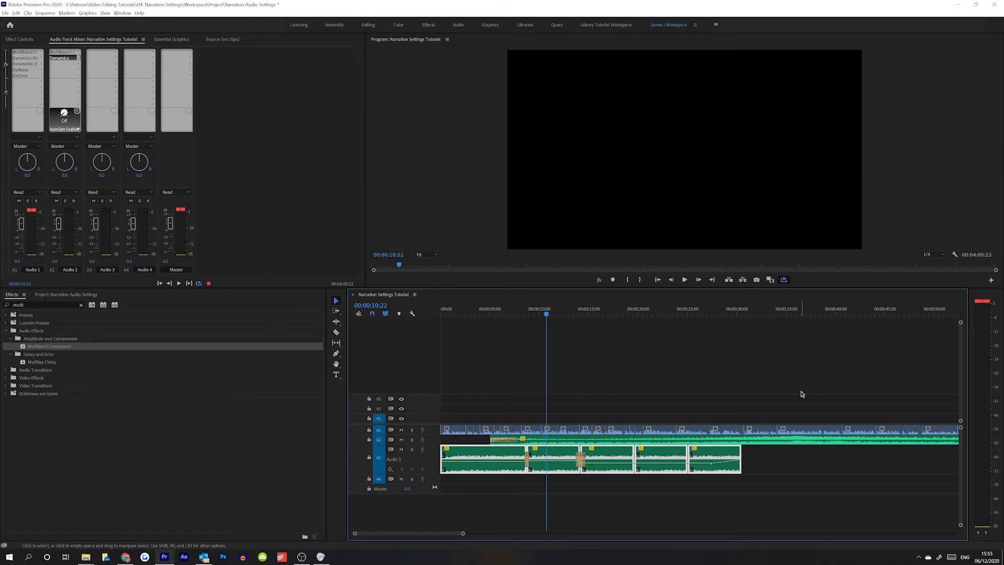
{"action": "left_click", "coordinate": [770, 375]}
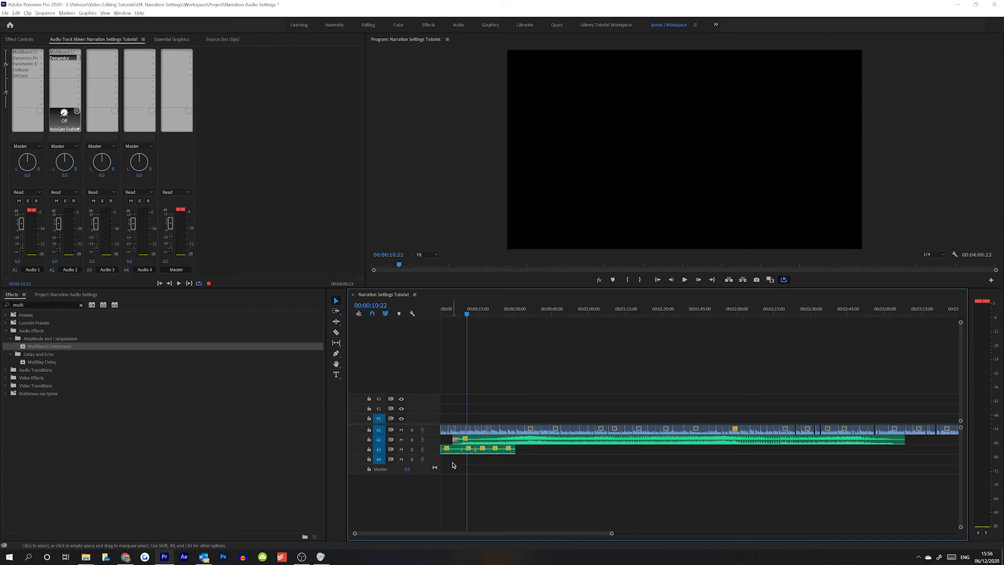
Show the whole sequence, highlight all the narration and music clips on Audio 1 and Audio 2, and clear the selection
{"action": "key", "text": "minus"}
{"action": "key", "text": "minus"}
{"action": "left_click_drag", "start_coordinate": [674, 407], "coordinate": [442, 441]}
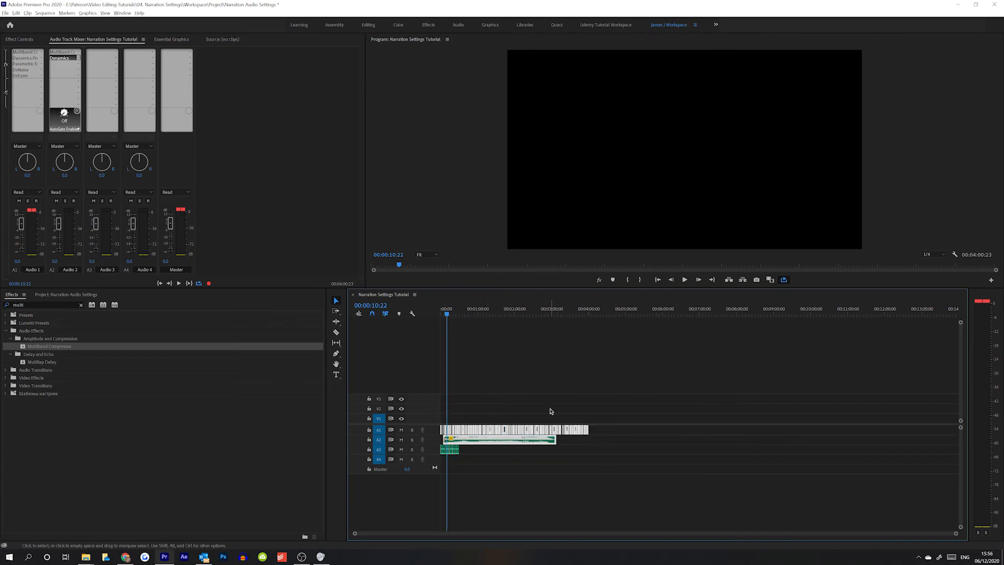
{"action": "left_click_drag", "start_coordinate": [683, 447], "coordinate": [717, 406]}
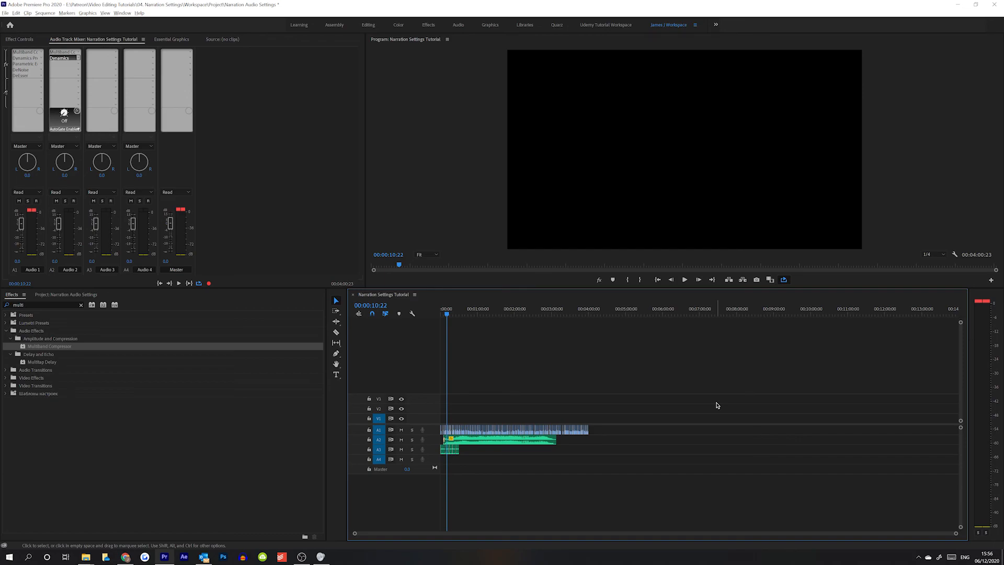
Examine the music clip on Audio 2 at a closer timeline scale, selecting it briefly and clearing the selection
{"action": "key", "text": "="}
{"action": "key", "text": "="}
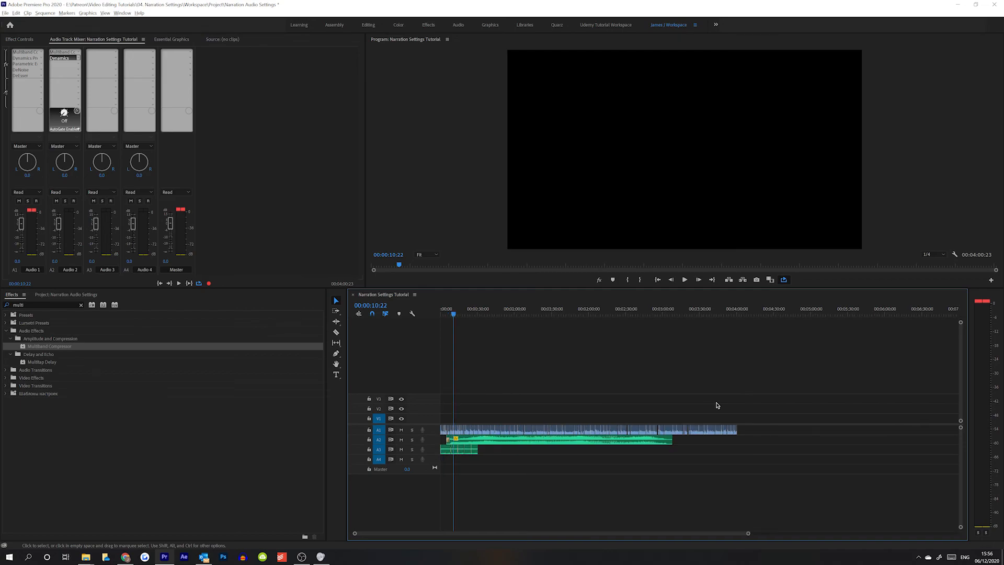
{"action": "left_click_drag", "start_coordinate": [485, 400], "coordinate": [513, 416]}
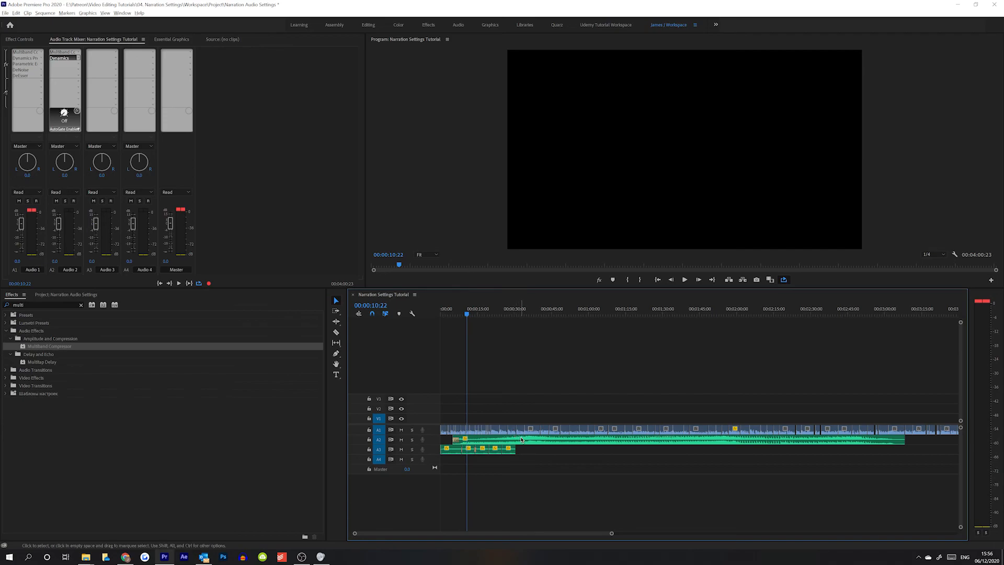
{"action": "left_click", "coordinate": [521, 439]}
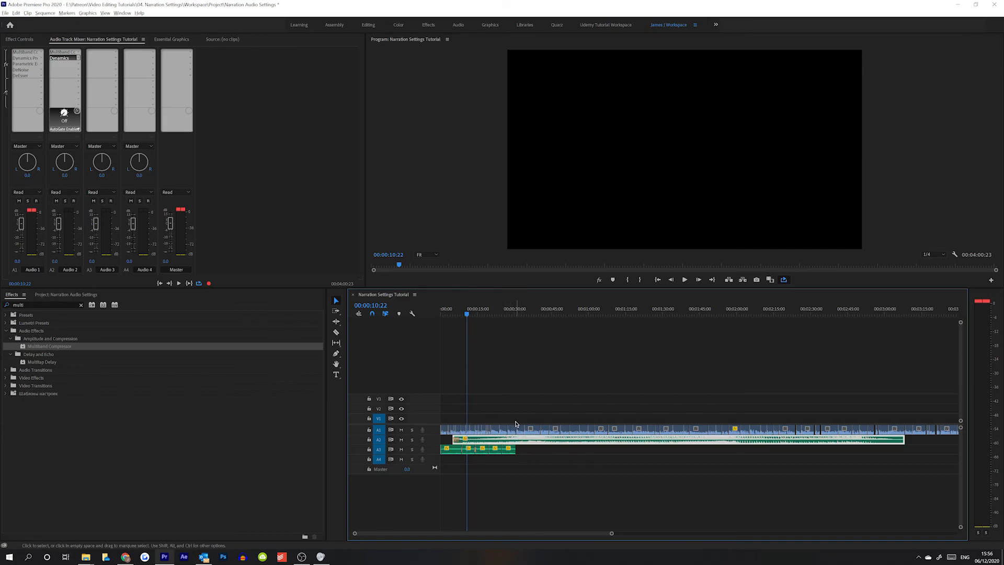
{"action": "left_click", "coordinate": [538, 404]}
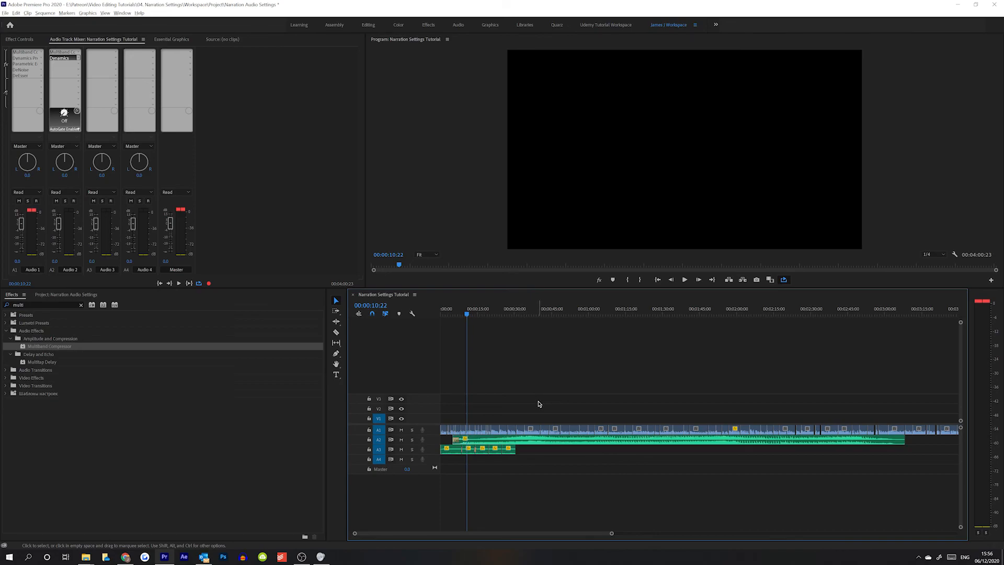